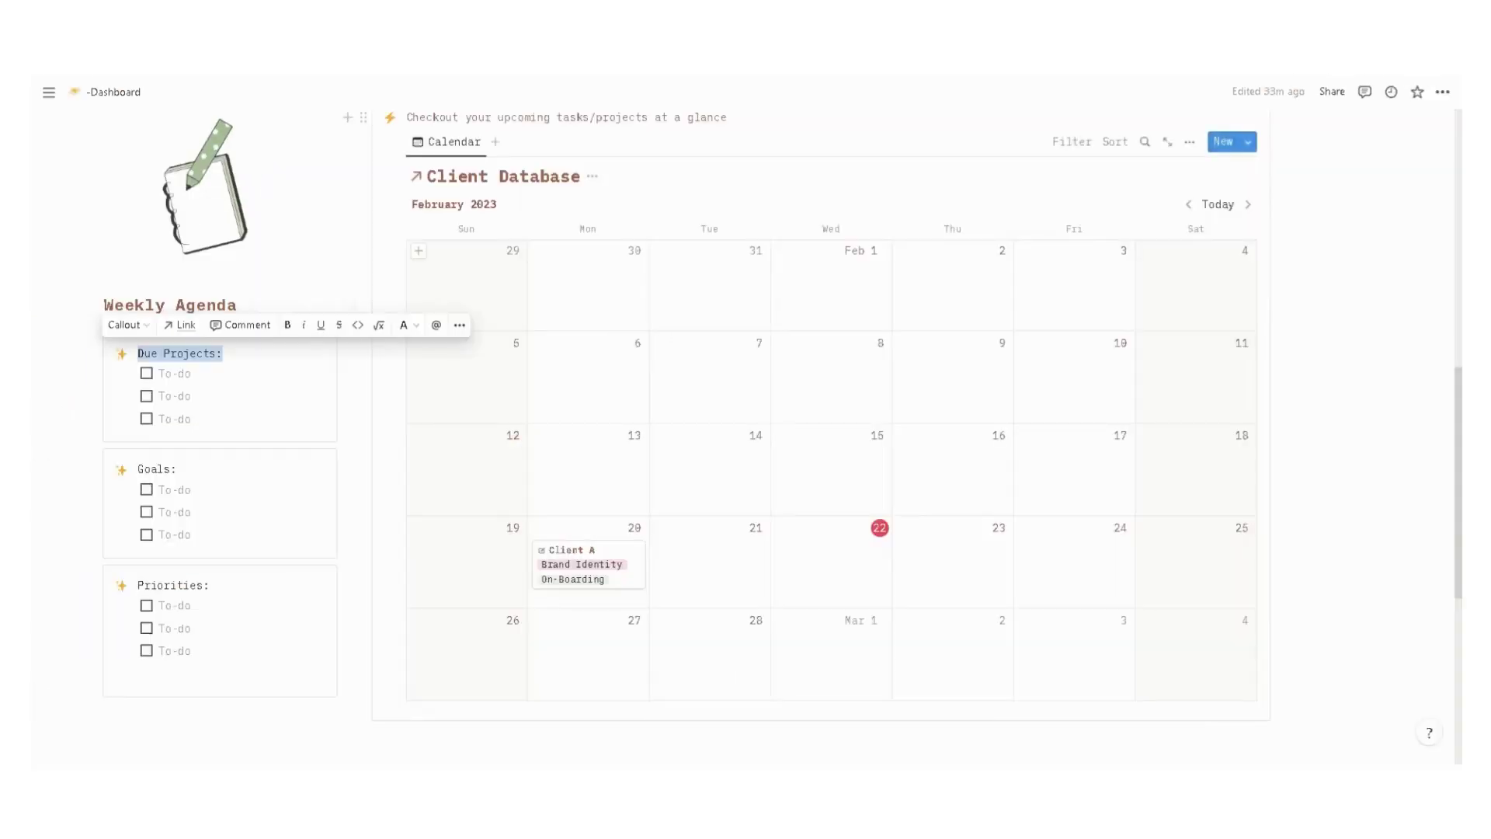
Inspect the 'Client Portal Launch on Feb 23 @ 8pm' heading equation, leaving it unchanged
{"action": "scroll", "coordinate": [745, 466], "scroll_direction": "up", "scroll_amount": 6}
{"action": "scroll", "coordinate": [709, 544], "scroll_direction": "up", "scroll_amount": 3}
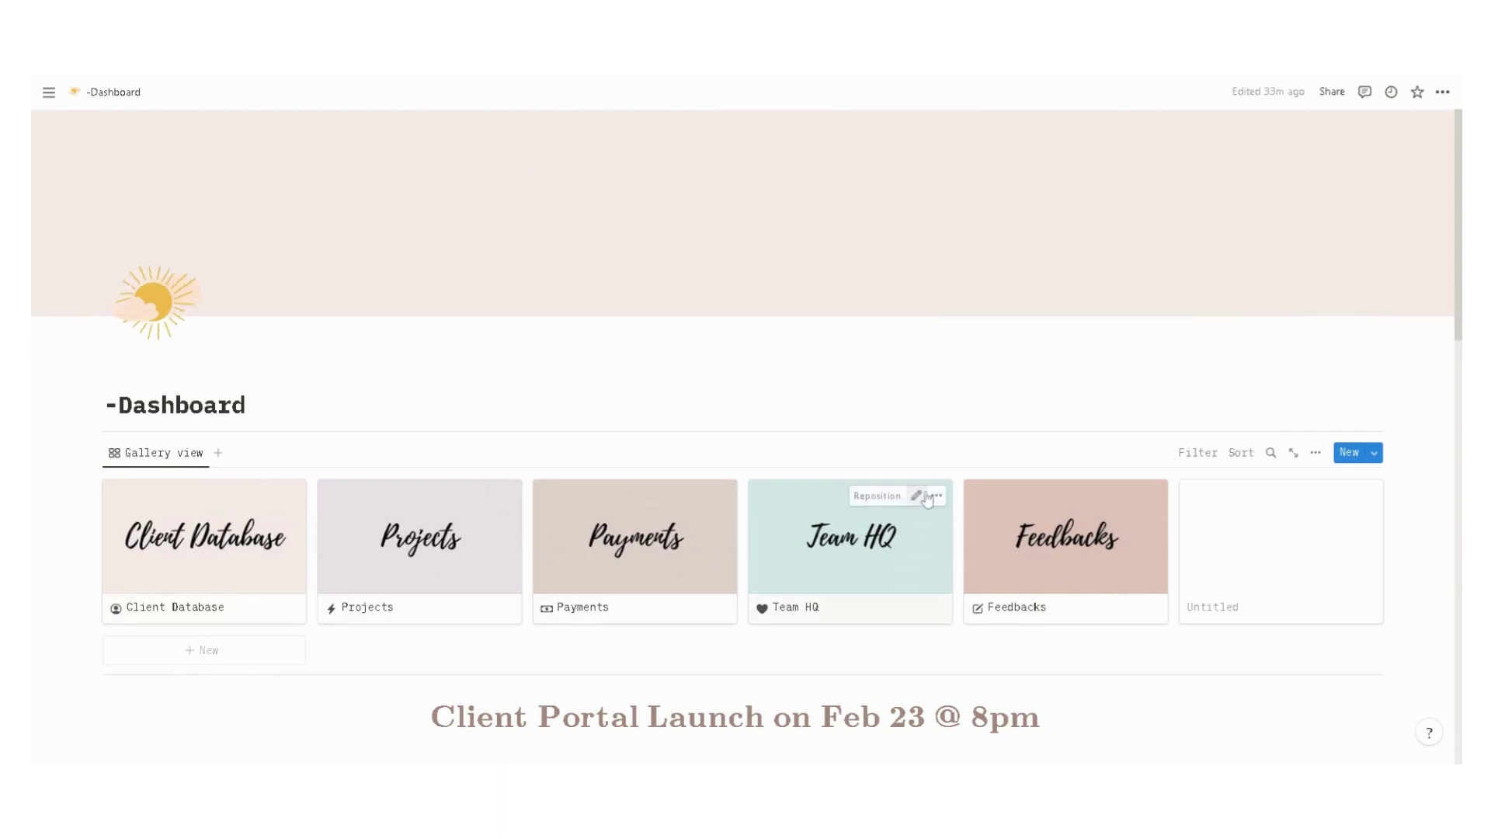
{"action": "scroll", "coordinate": [862, 432], "scroll_direction": "down", "scroll_amount": 2}
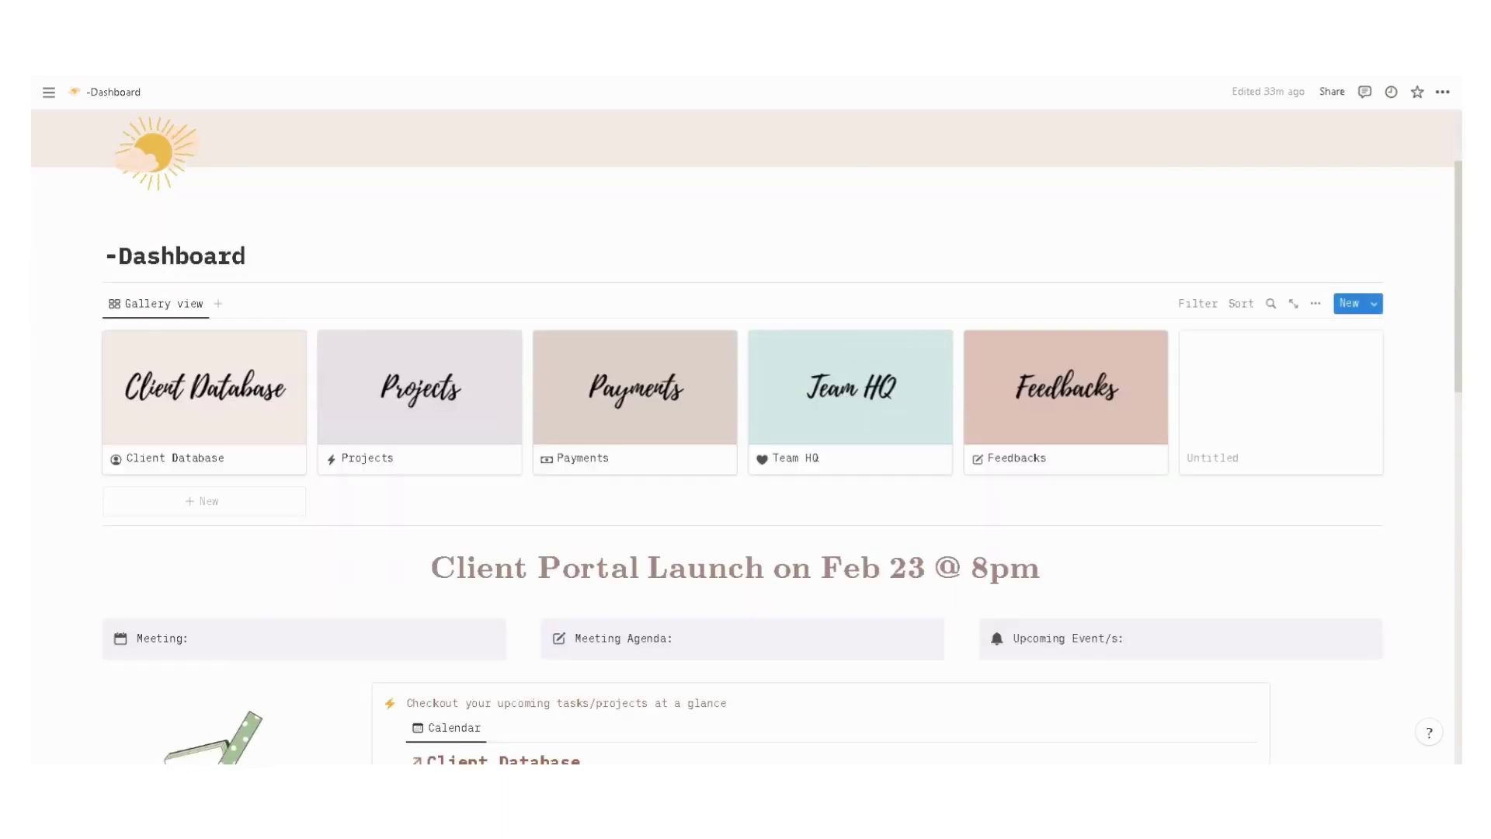
{"action": "scroll", "coordinate": [862, 433], "scroll_direction": "down", "scroll_amount": 3}
{"action": "left_click", "coordinate": [616, 342]}
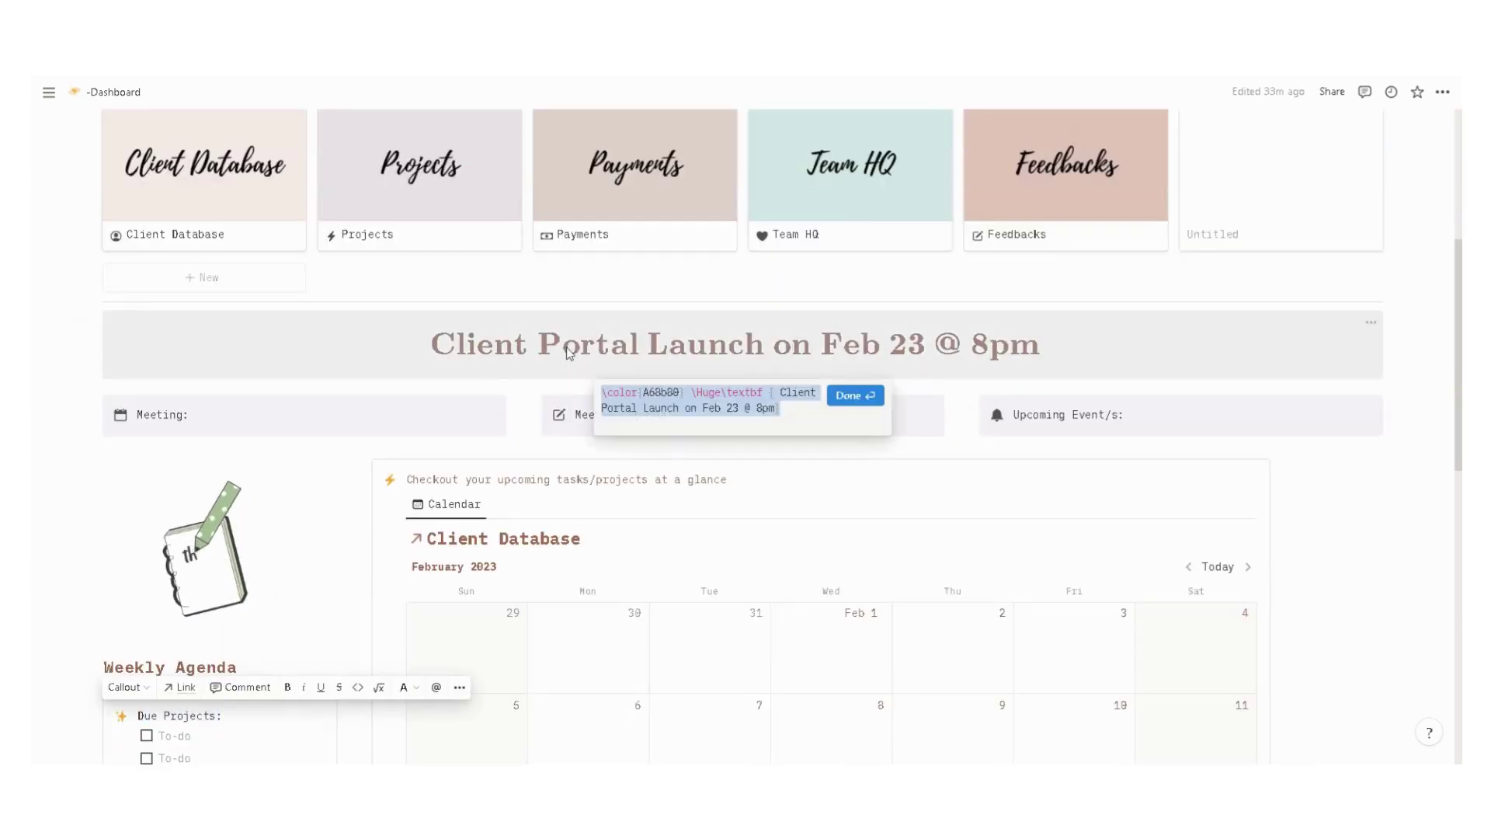
{"action": "left_click", "coordinate": [780, 392]}
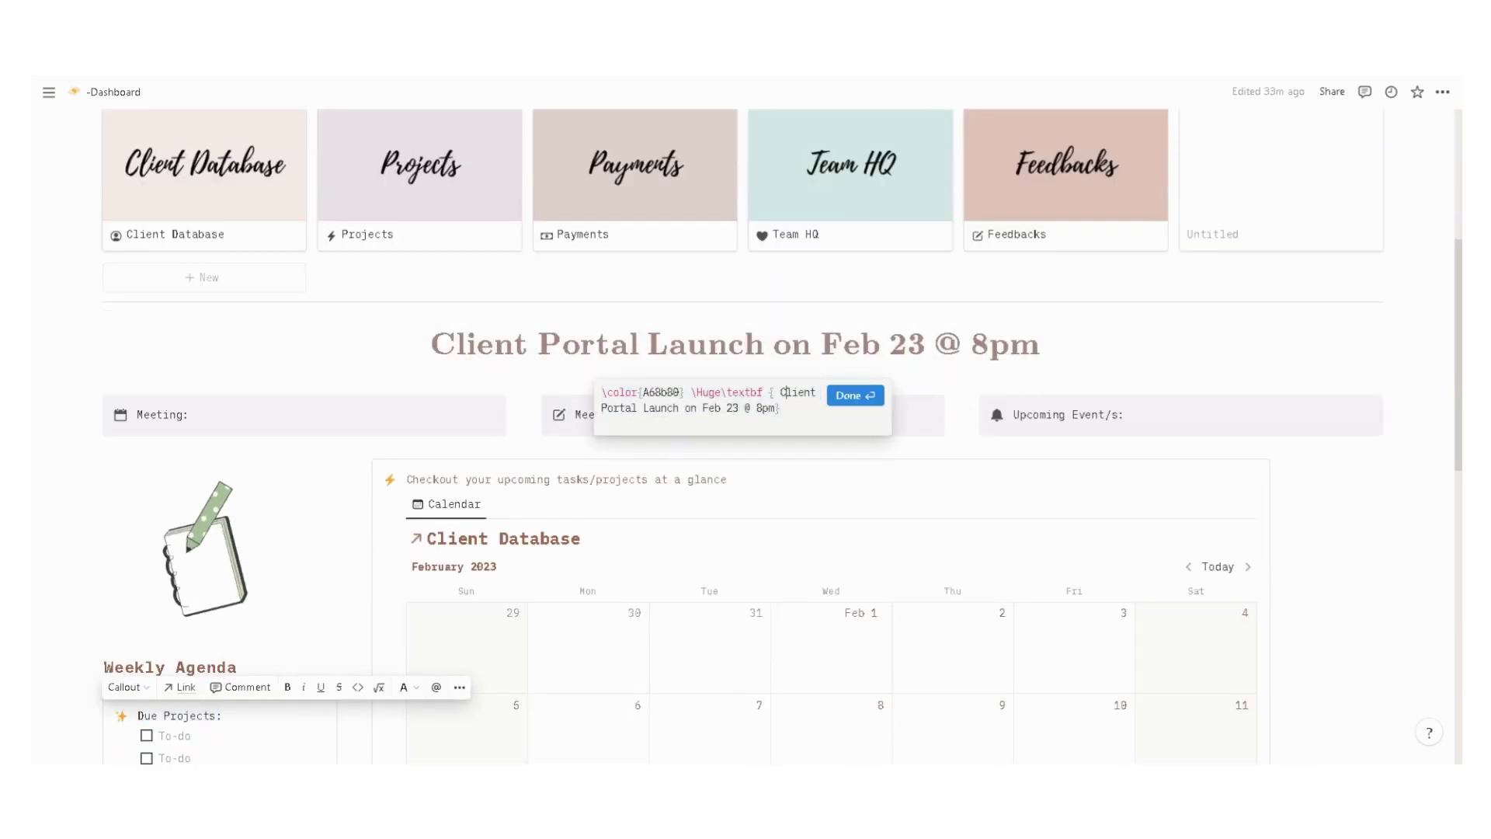
{"action": "left_click_drag", "start_coordinate": [780, 392], "coordinate": [773, 409]}
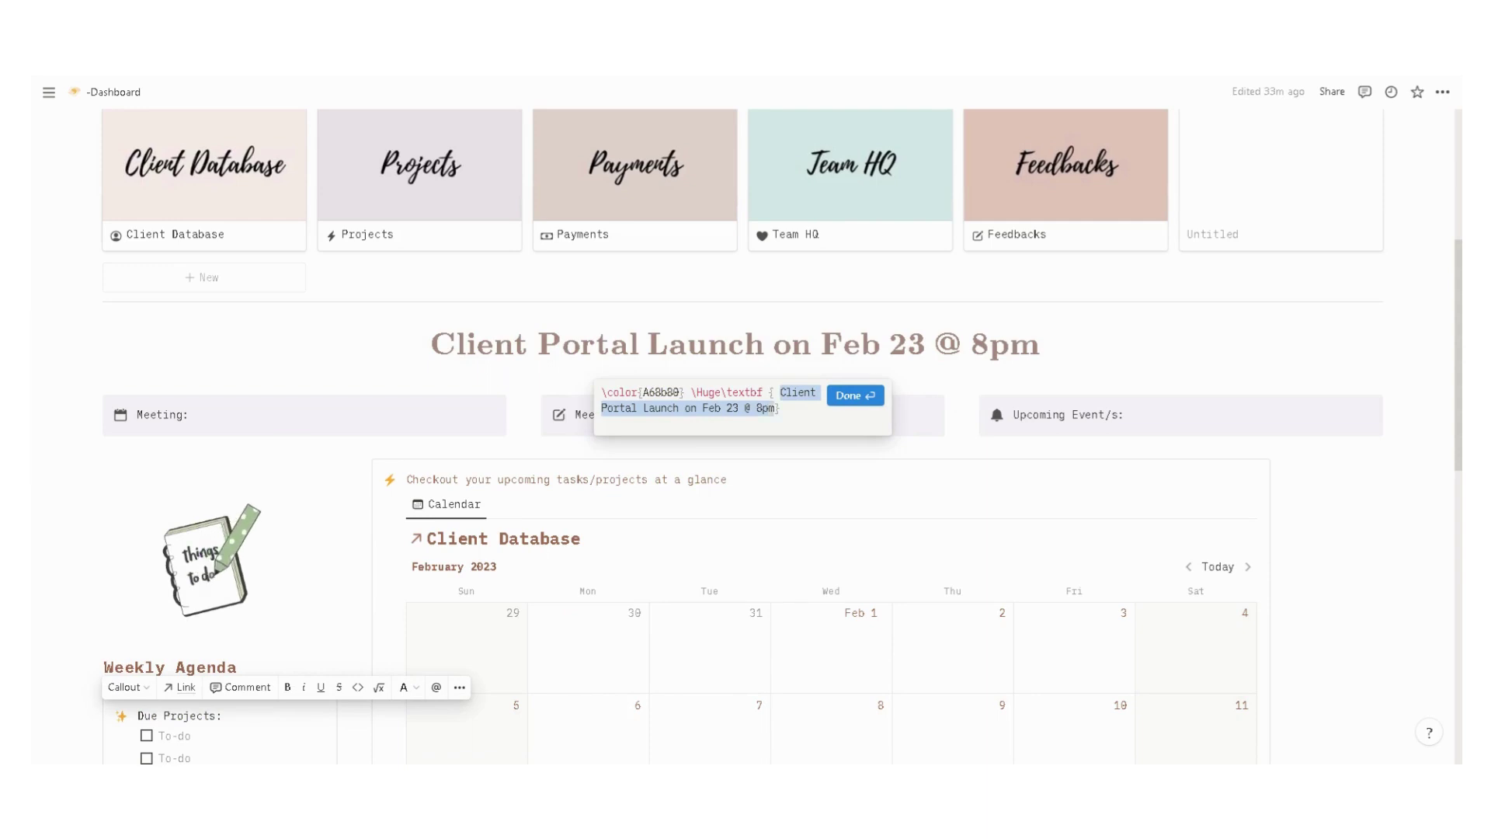
{"action": "key", "text": "Escape"}
{"action": "key", "text": "Escape"}
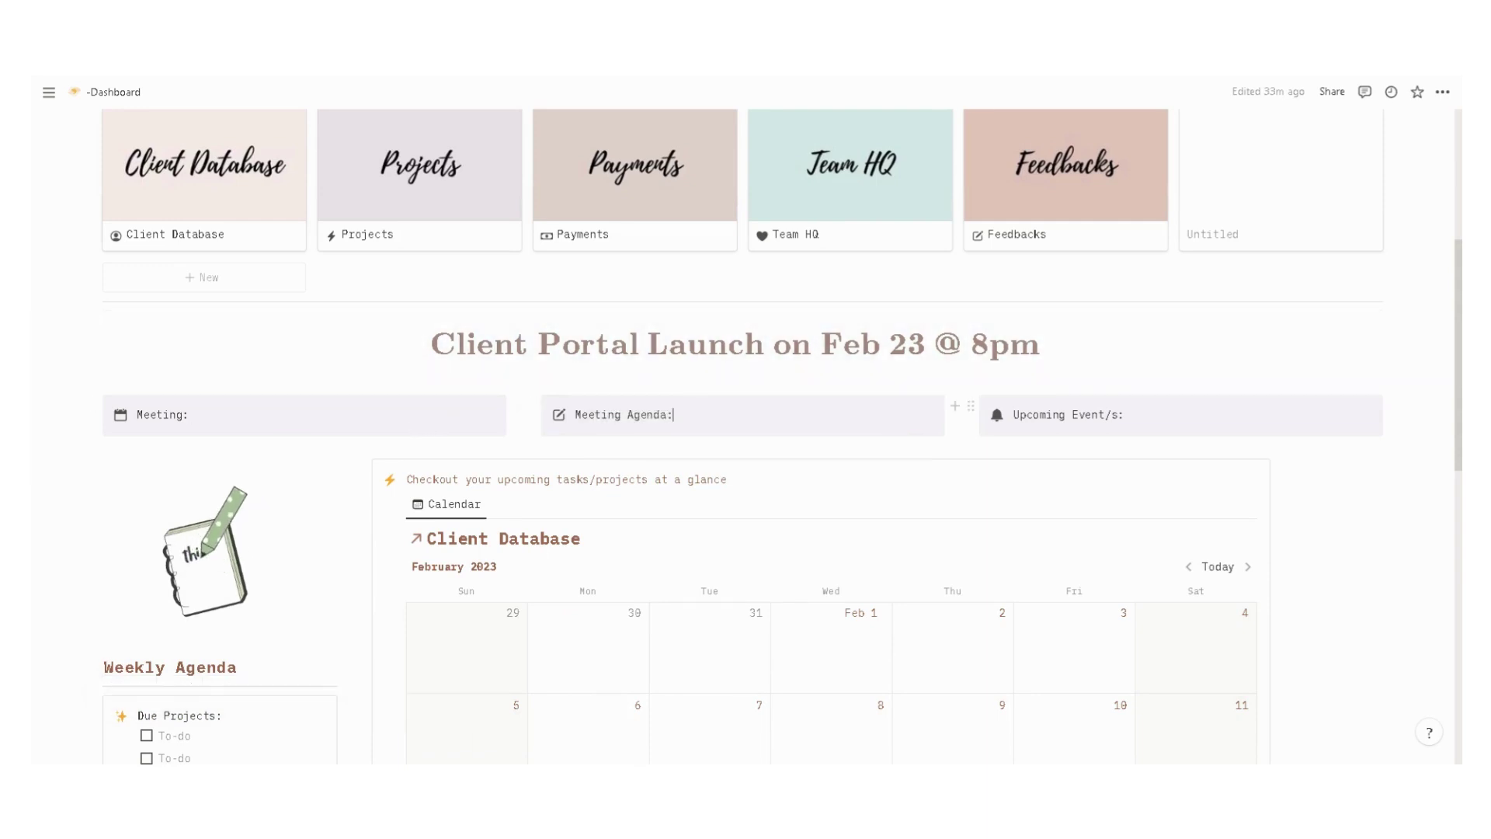
Look over the Meeting Agenda box, calendar view options and Due Projects to-dos
{"action": "left_click", "coordinate": [1126, 415]}
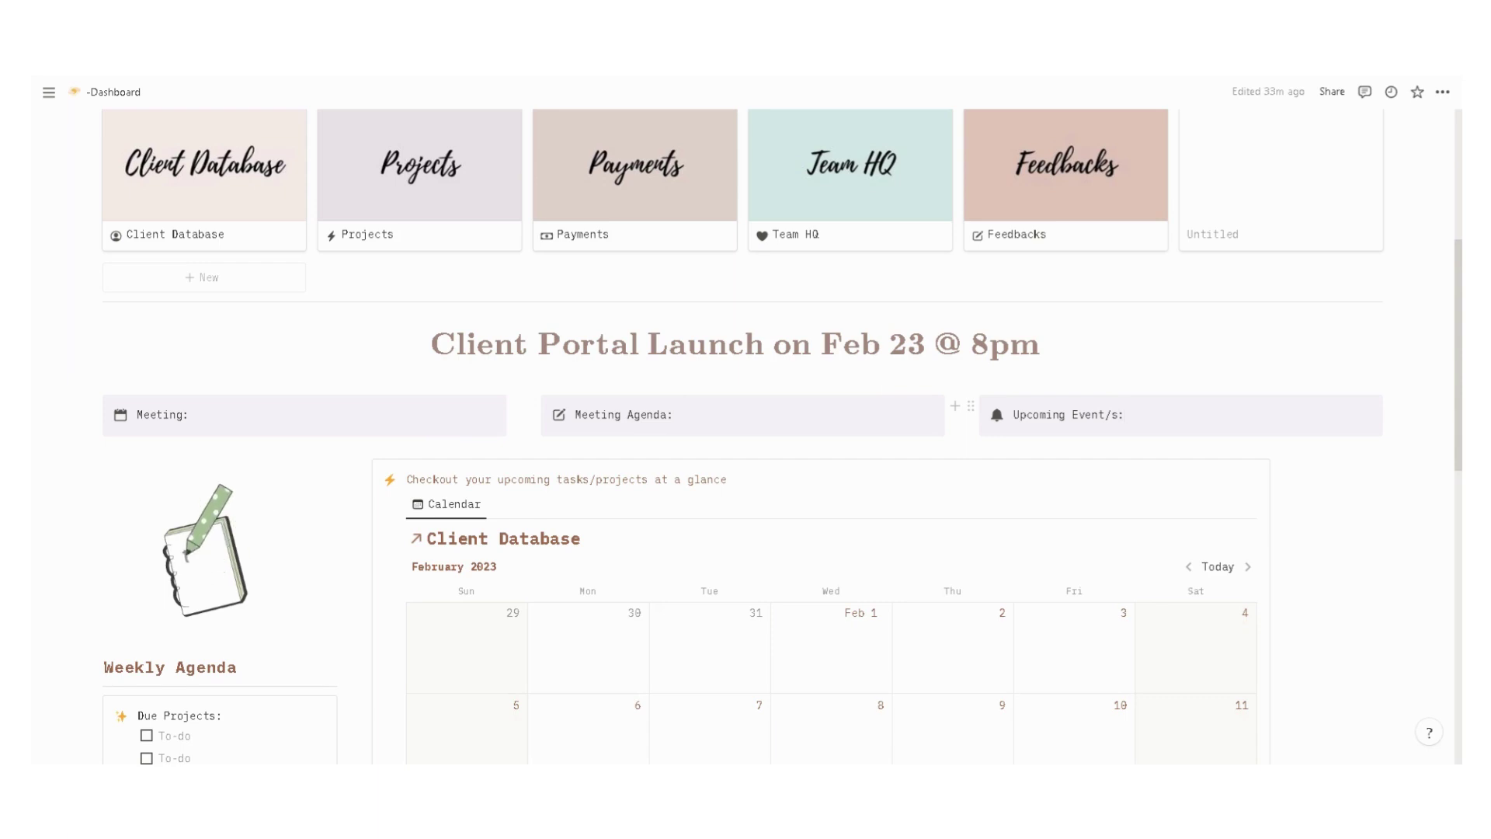
{"action": "scroll", "coordinate": [444, 296], "scroll_direction": "down", "scroll_amount": 3}
{"action": "left_click", "coordinate": [445, 295]}
{"action": "left_click", "coordinate": [643, 290]}
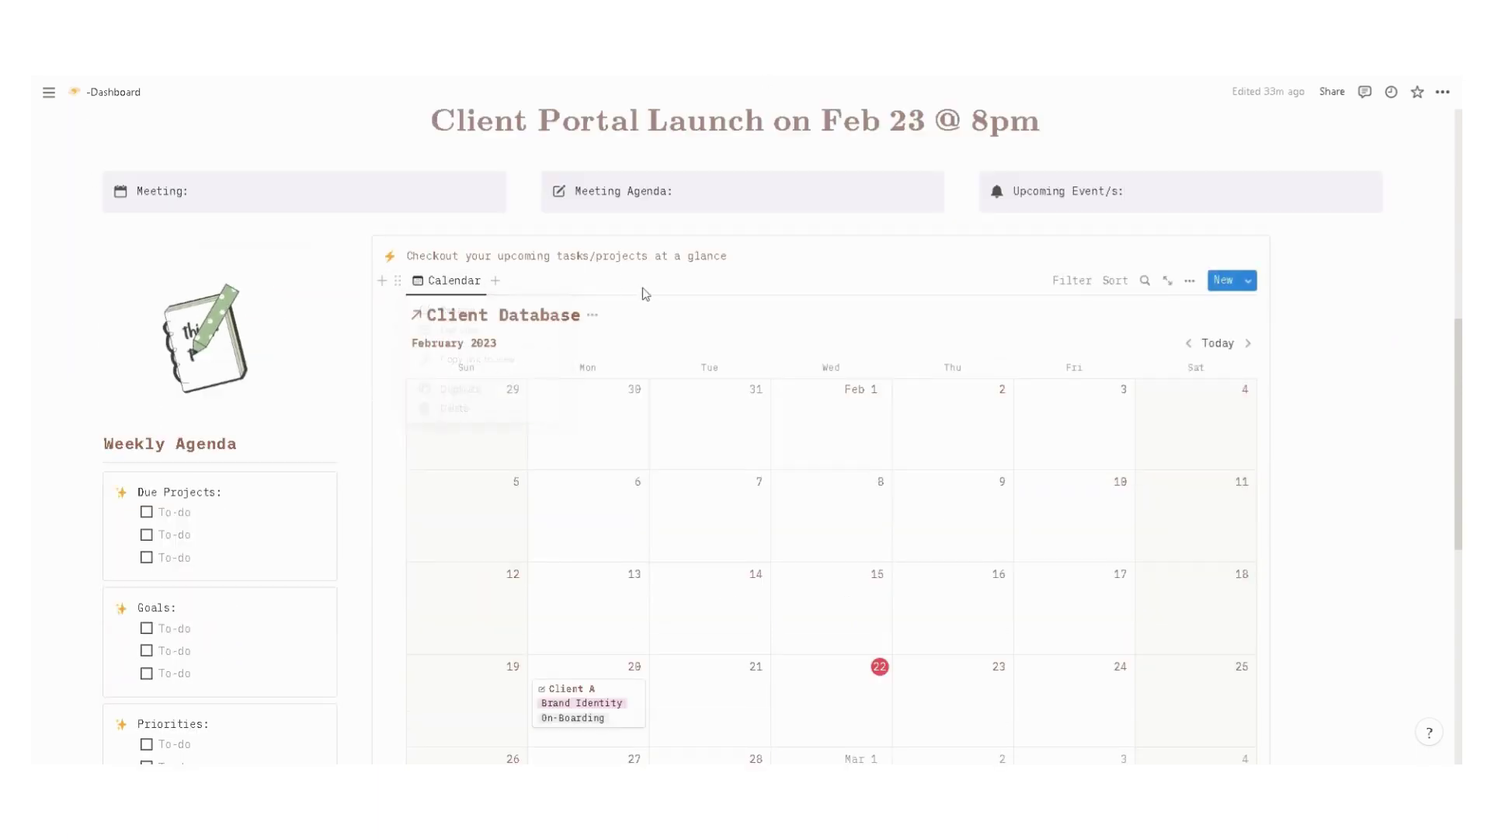
{"action": "left_click_drag", "start_coordinate": [498, 256], "coordinate": [649, 255]}
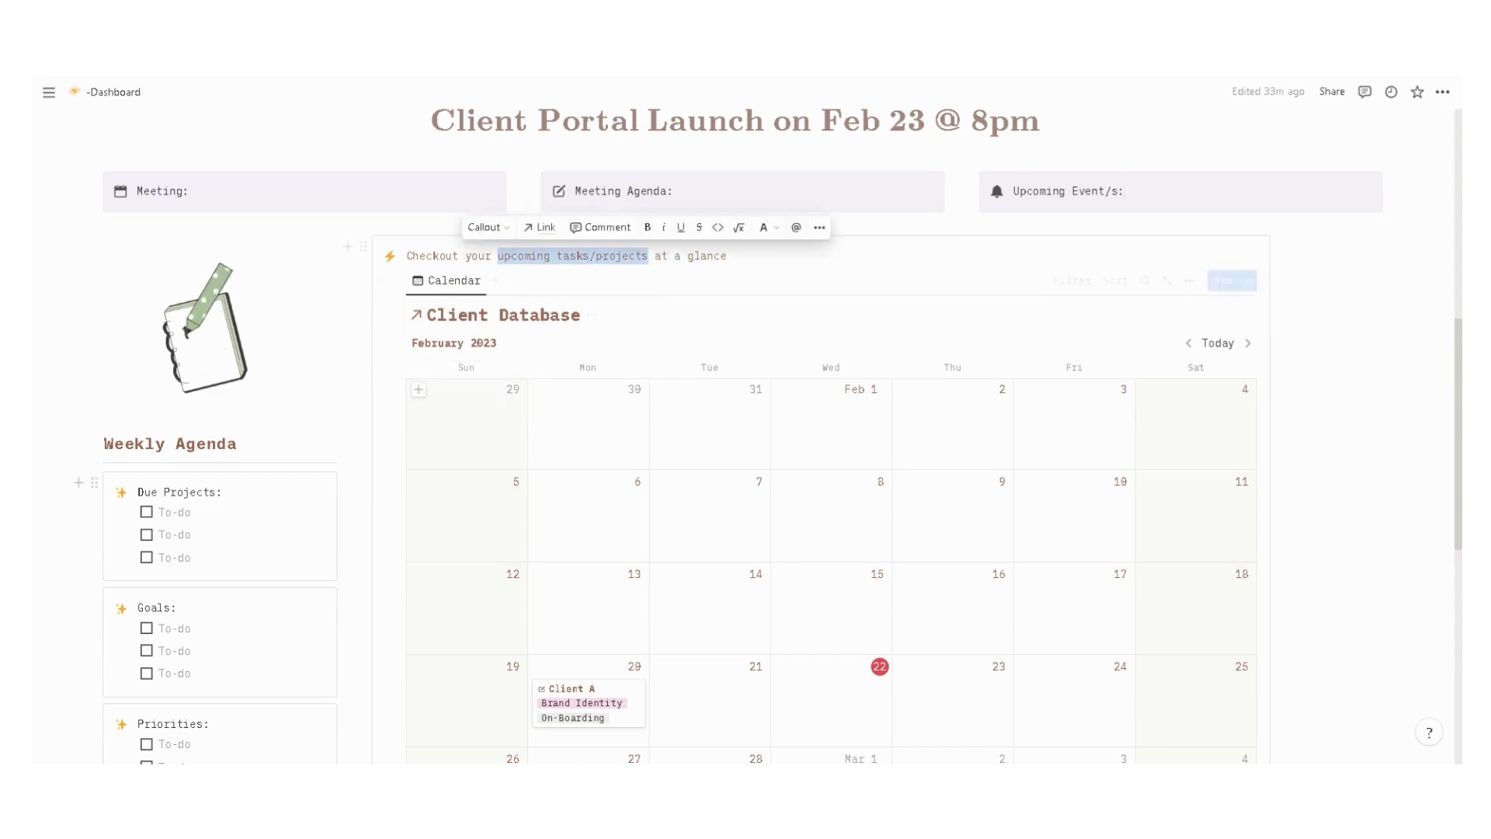
{"action": "left_click", "coordinate": [160, 513]}
{"action": "scroll", "coordinate": [155, 447], "scroll_direction": "down", "scroll_amount": 3}
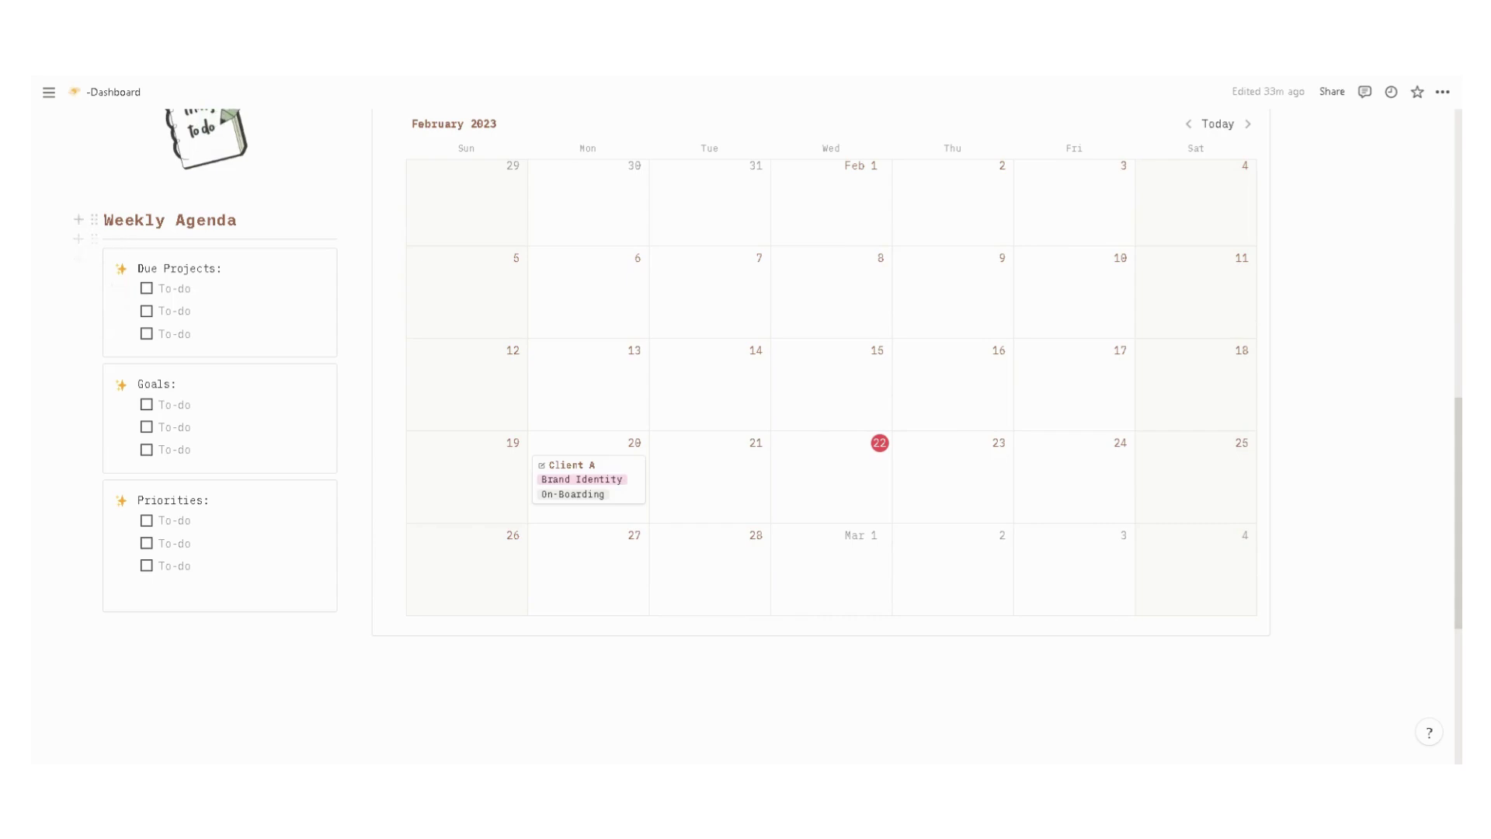
{"action": "left_click_drag", "start_coordinate": [104, 220], "coordinate": [228, 220]}
{"action": "left_click", "coordinate": [160, 288]}
In the Client Database, check the Assigned To and Start Date column menus
{"action": "scroll", "coordinate": [746, 419], "scroll_direction": "up", "scroll_amount": 4}
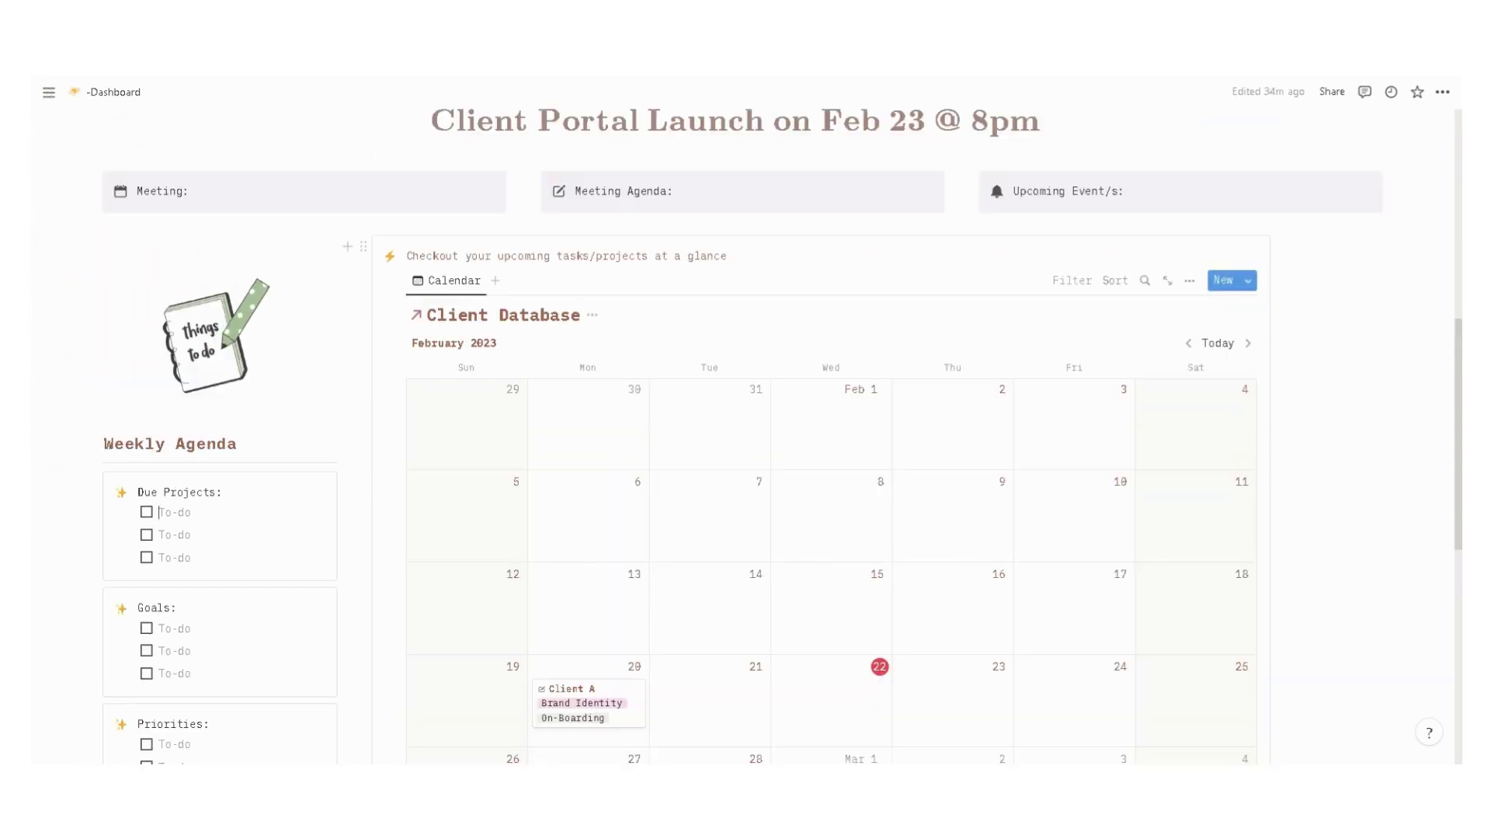
{"action": "scroll", "coordinate": [780, 351], "scroll_direction": "up", "scroll_amount": 2}
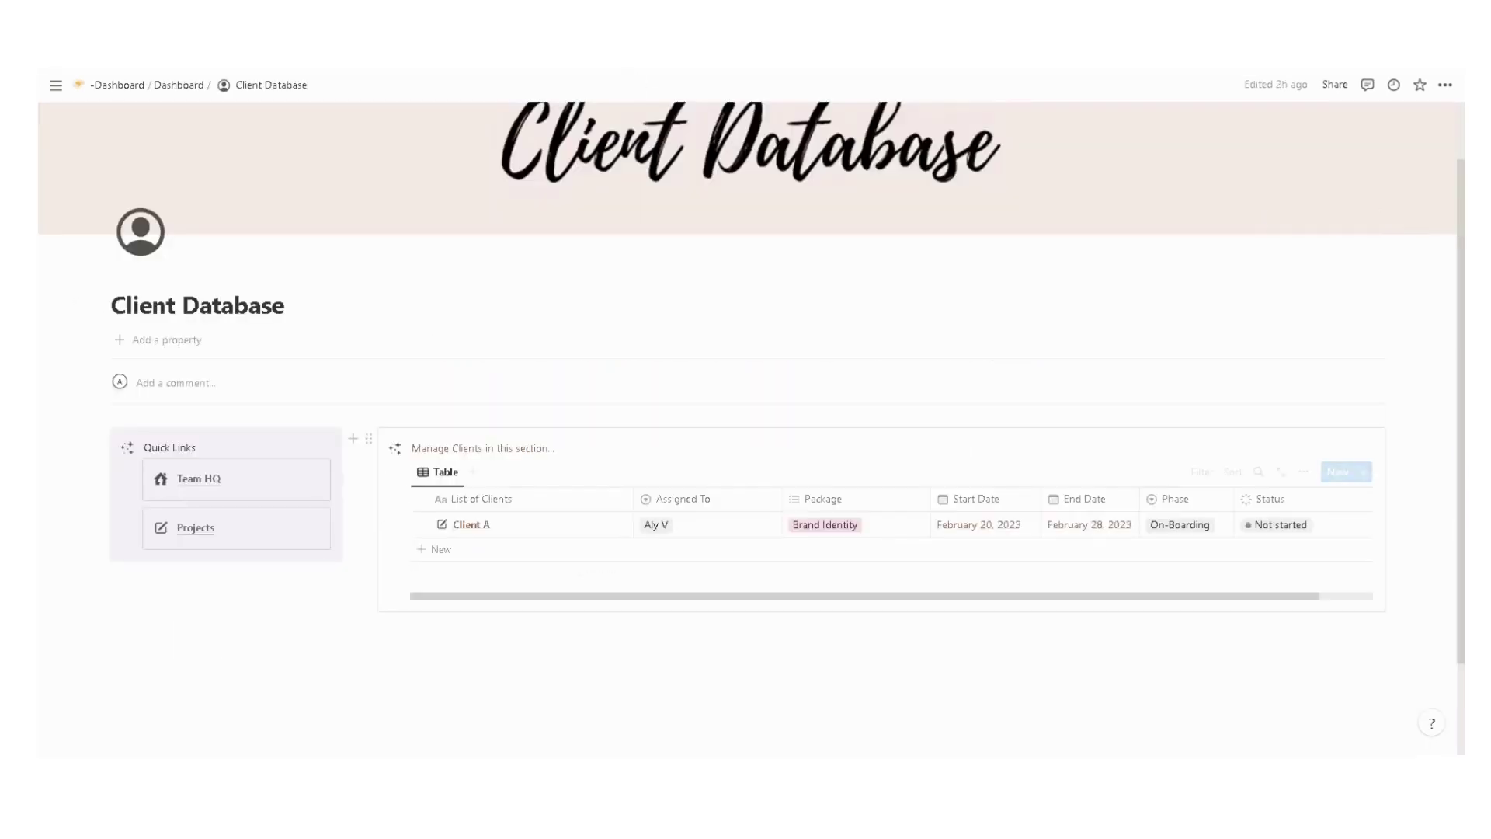
{"action": "scroll", "coordinate": [642, 172], "scroll_direction": "up", "scroll_amount": 1}
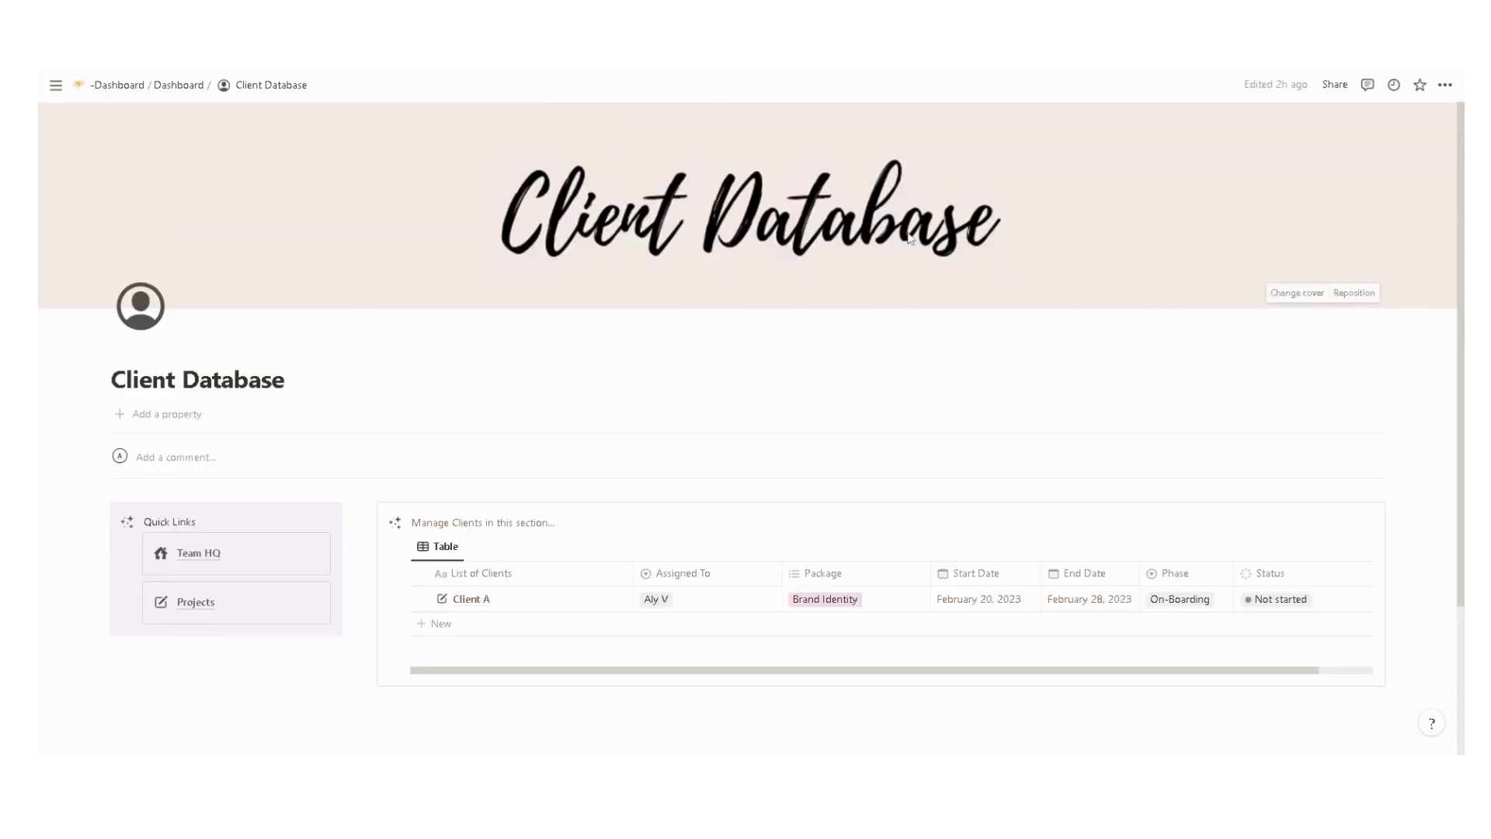
{"action": "scroll", "coordinate": [871, 300], "scroll_direction": "down", "scroll_amount": 2}
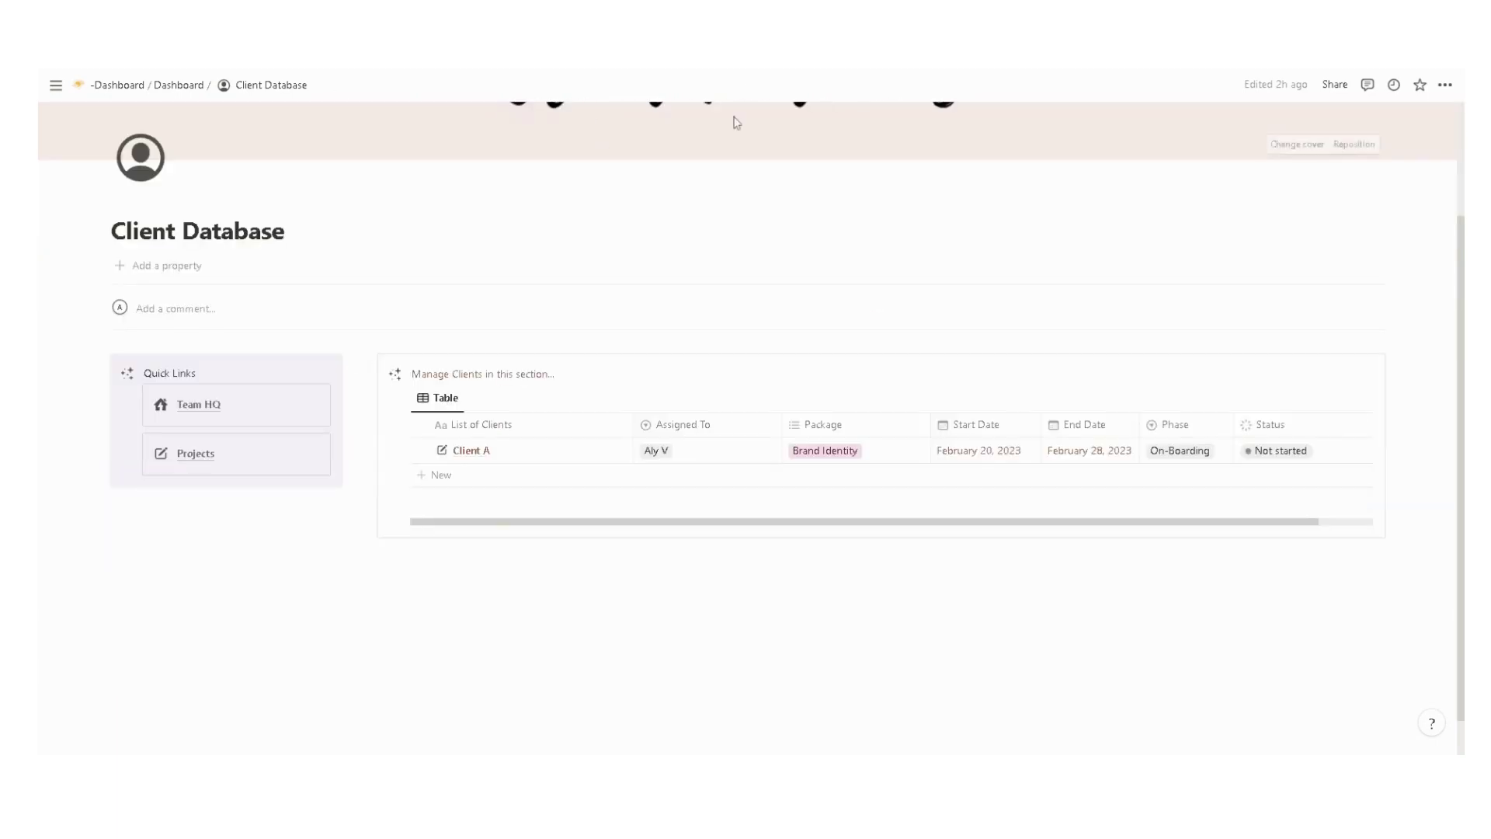
{"action": "scroll", "coordinate": [738, 127], "scroll_direction": "up", "scroll_amount": 2}
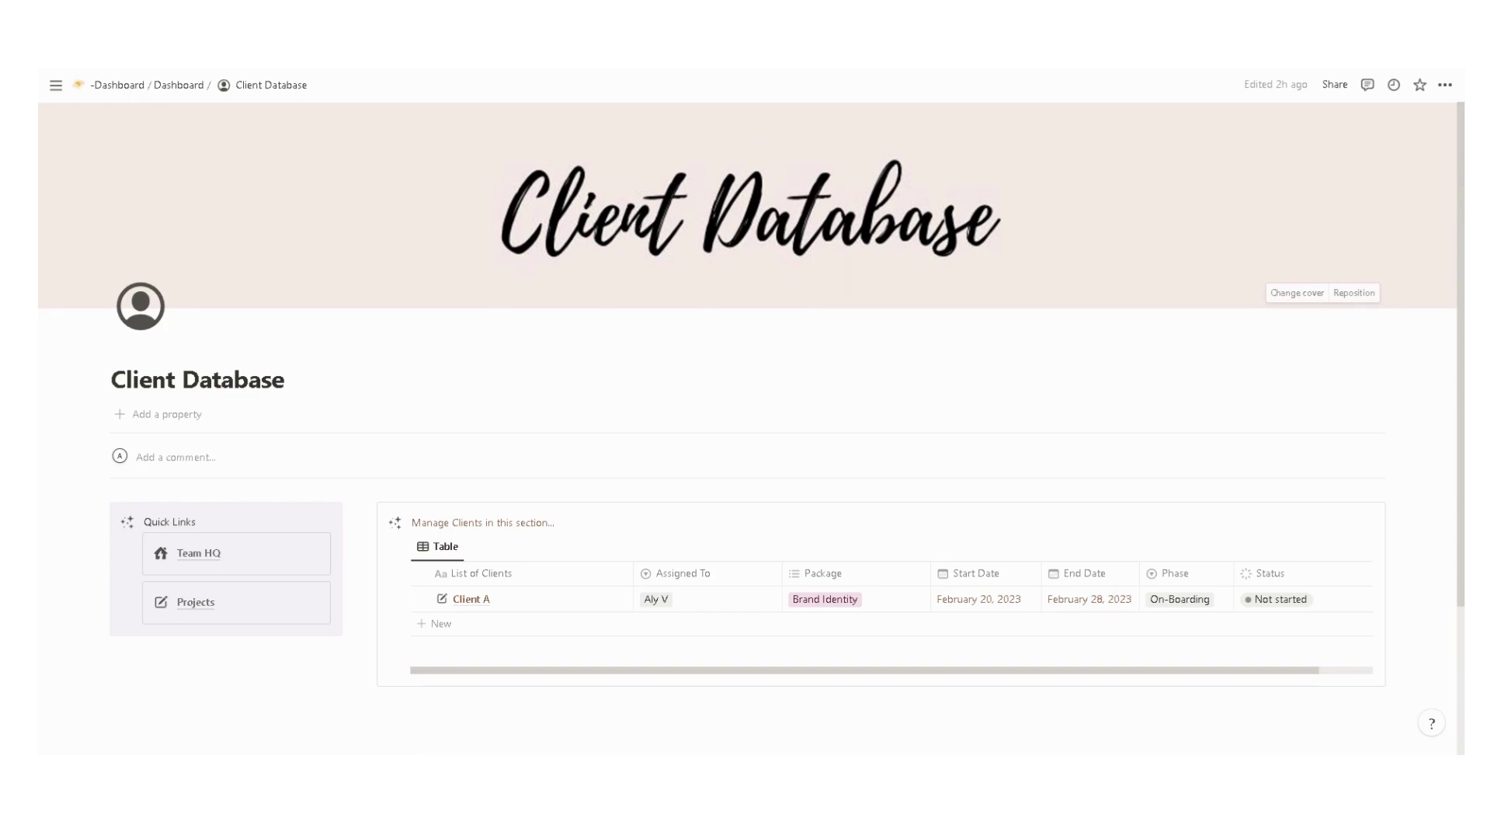
{"action": "scroll", "coordinate": [516, 559], "scroll_direction": "down", "scroll_amount": 2}
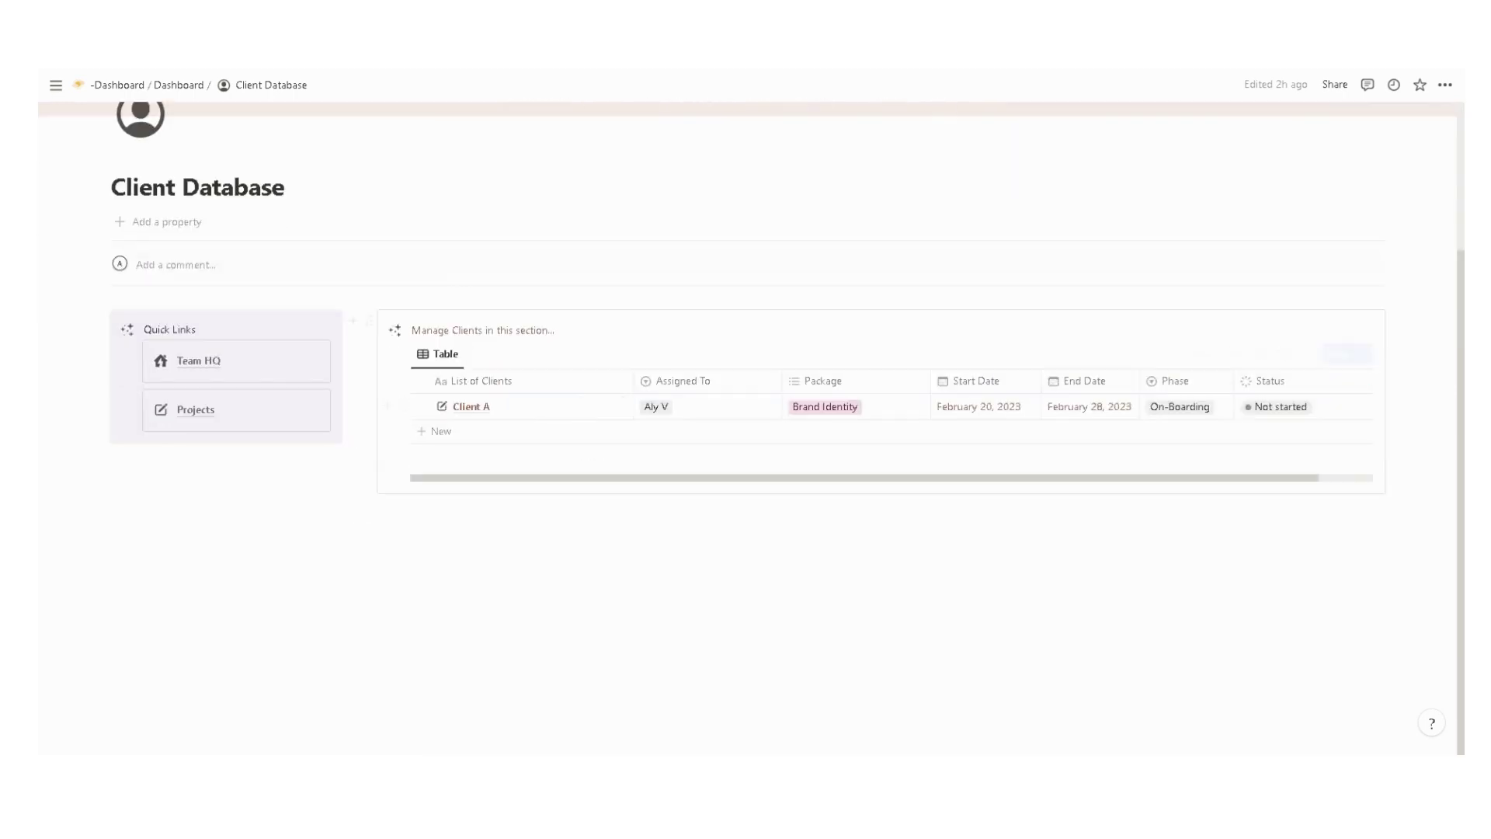
{"action": "left_click", "coordinate": [730, 384]}
{"action": "left_click", "coordinate": [525, 417]}
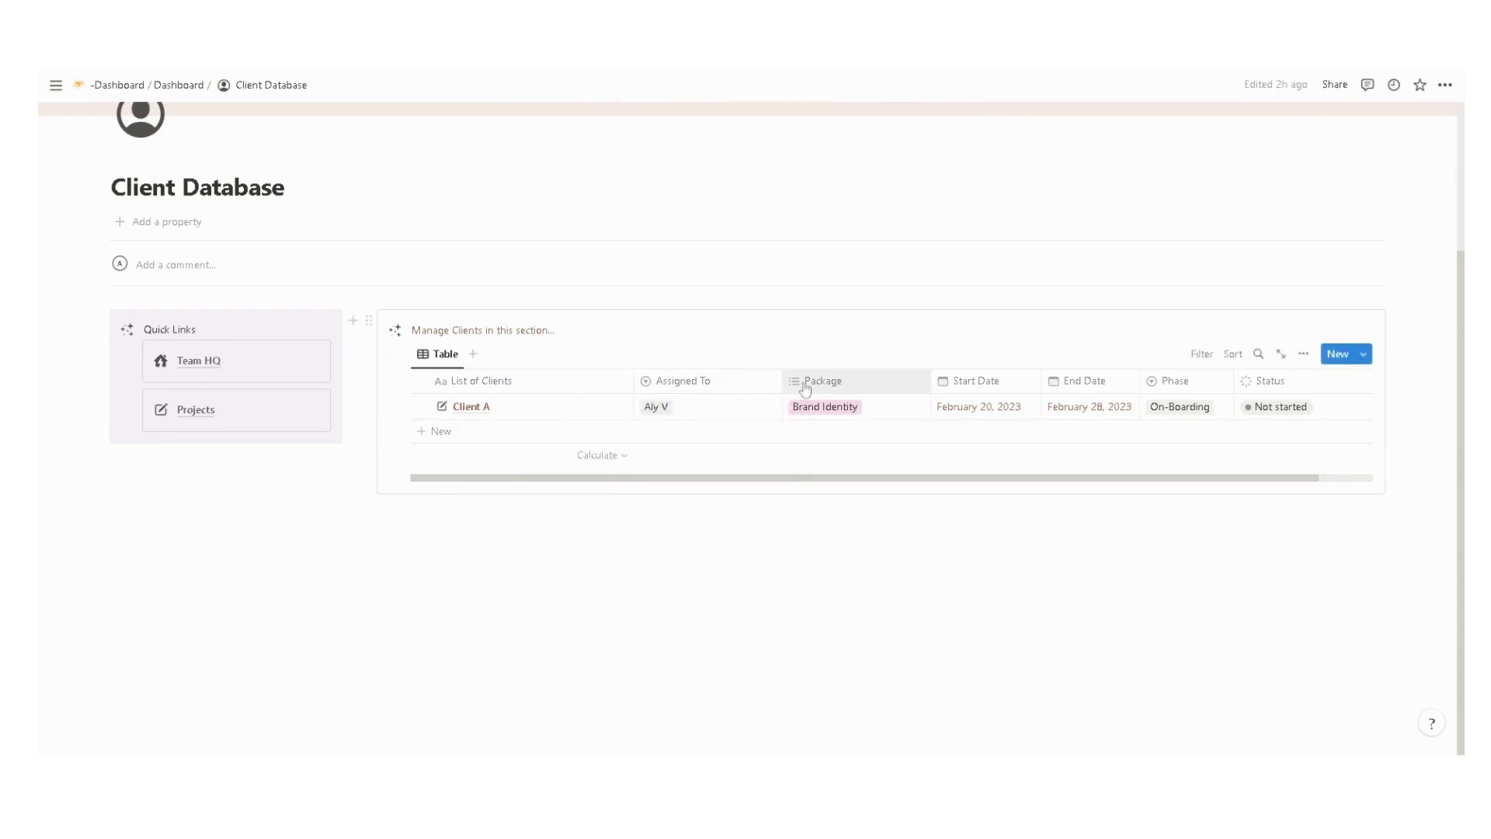
{"action": "left_click", "coordinate": [987, 383]}
{"action": "left_click", "coordinate": [1108, 385]}
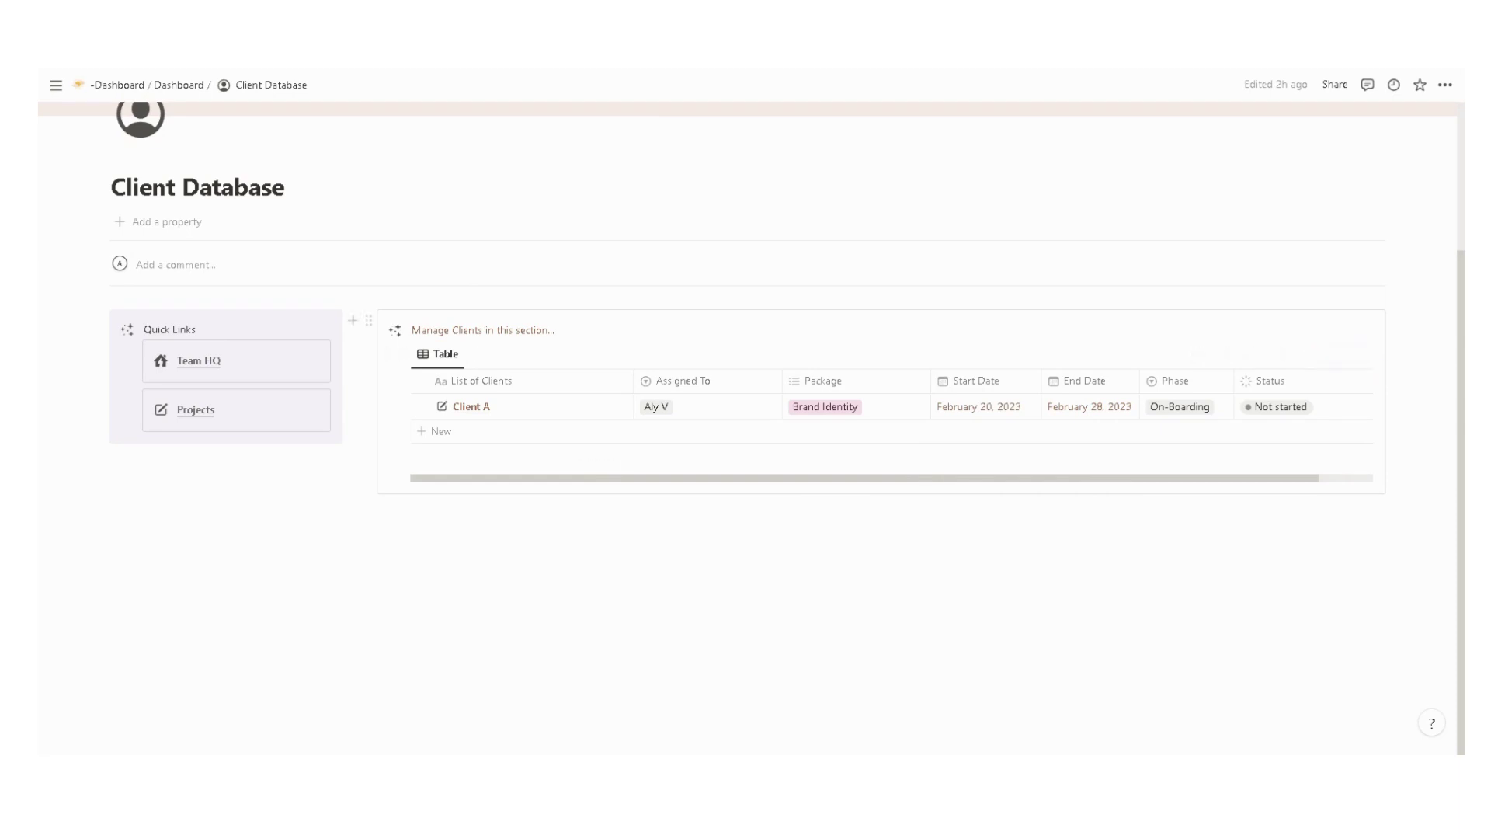
Add a new Client Portal entry as a full page and retitle it Bliss.Co
{"action": "left_click", "coordinate": [1348, 357]}
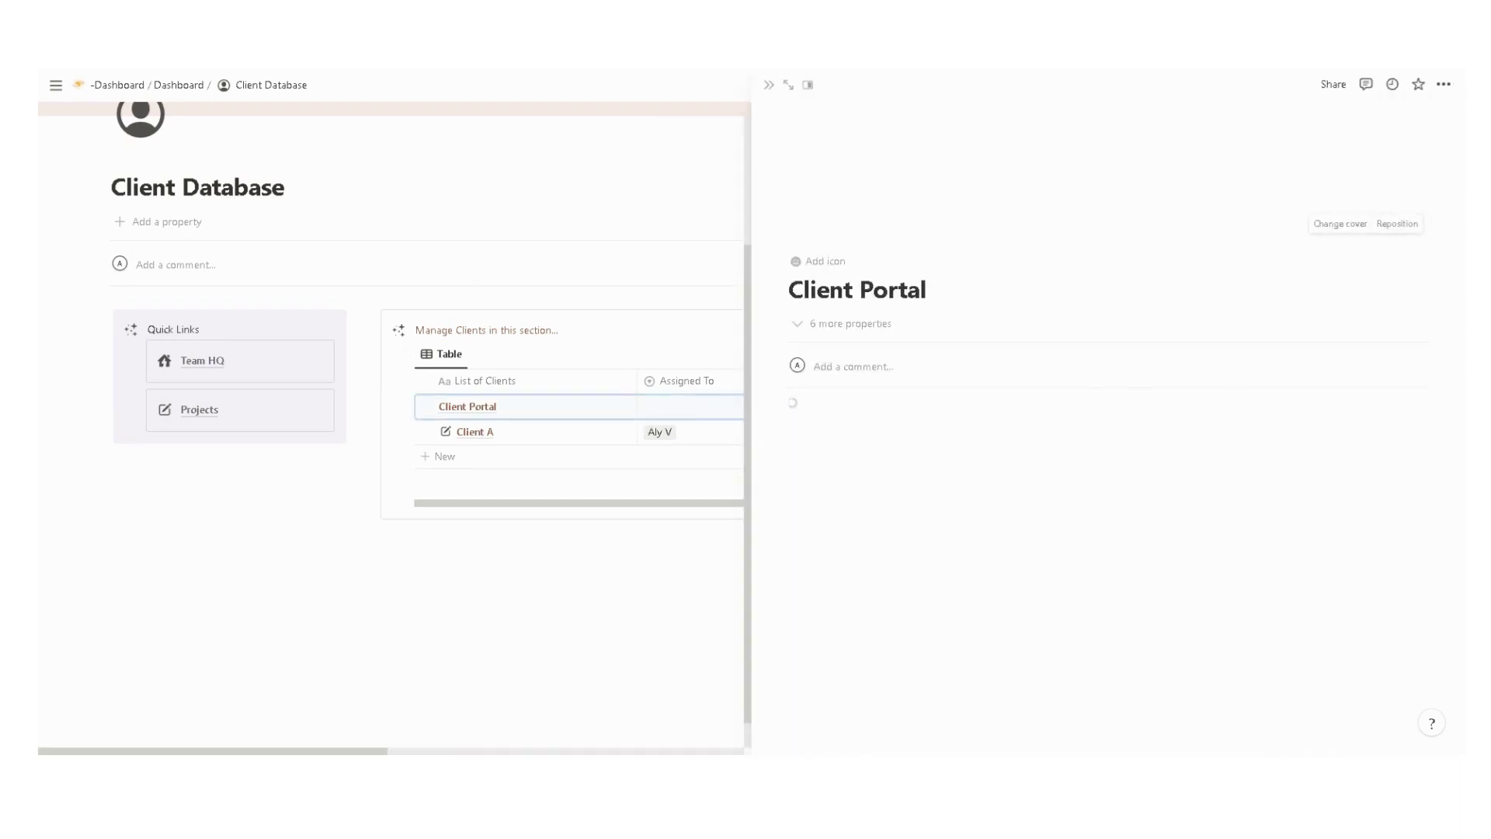
{"action": "left_click", "coordinate": [790, 85]}
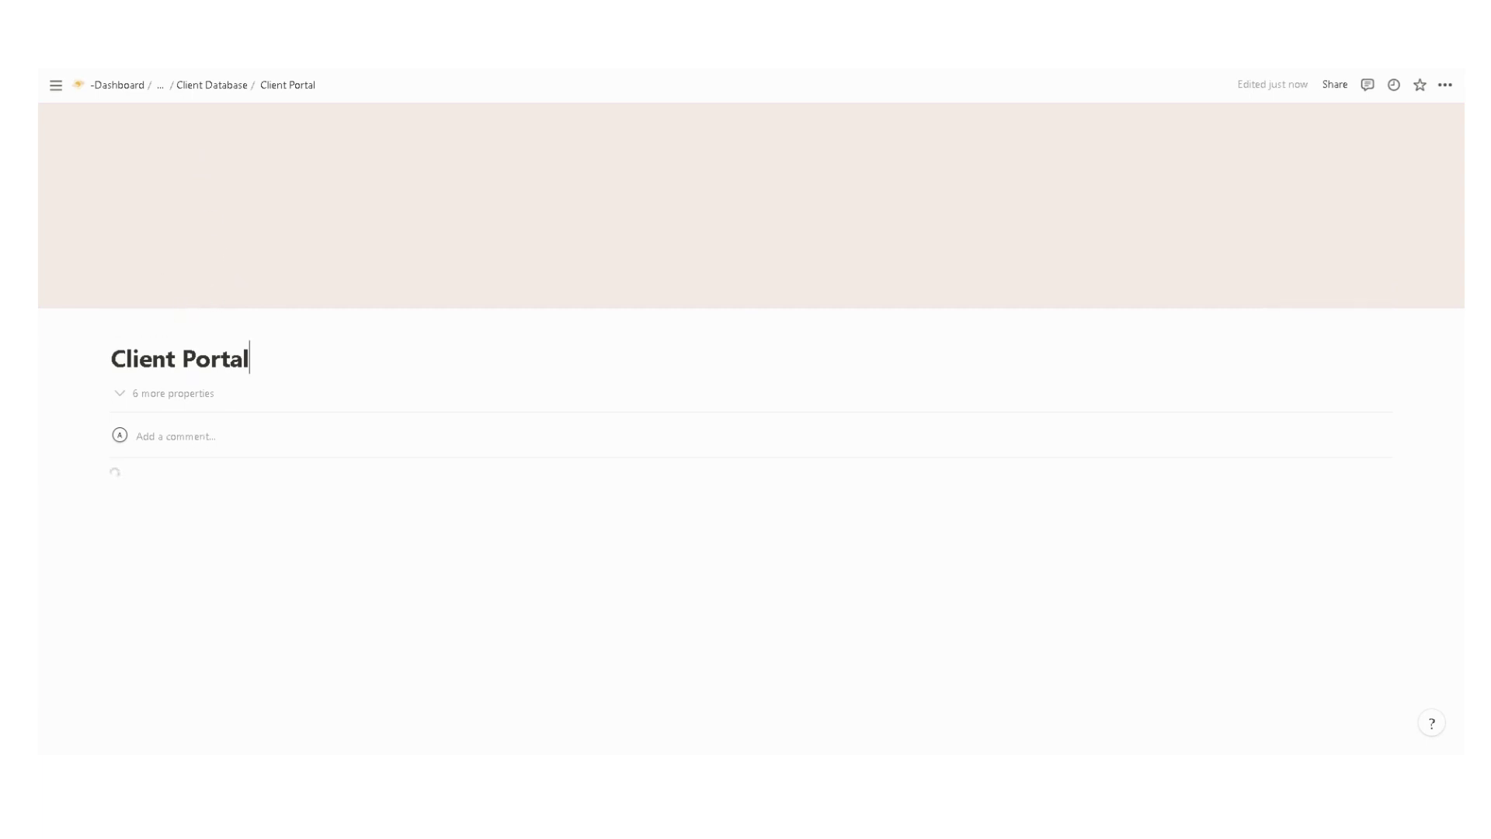
{"action": "left_click", "coordinate": [171, 393]}
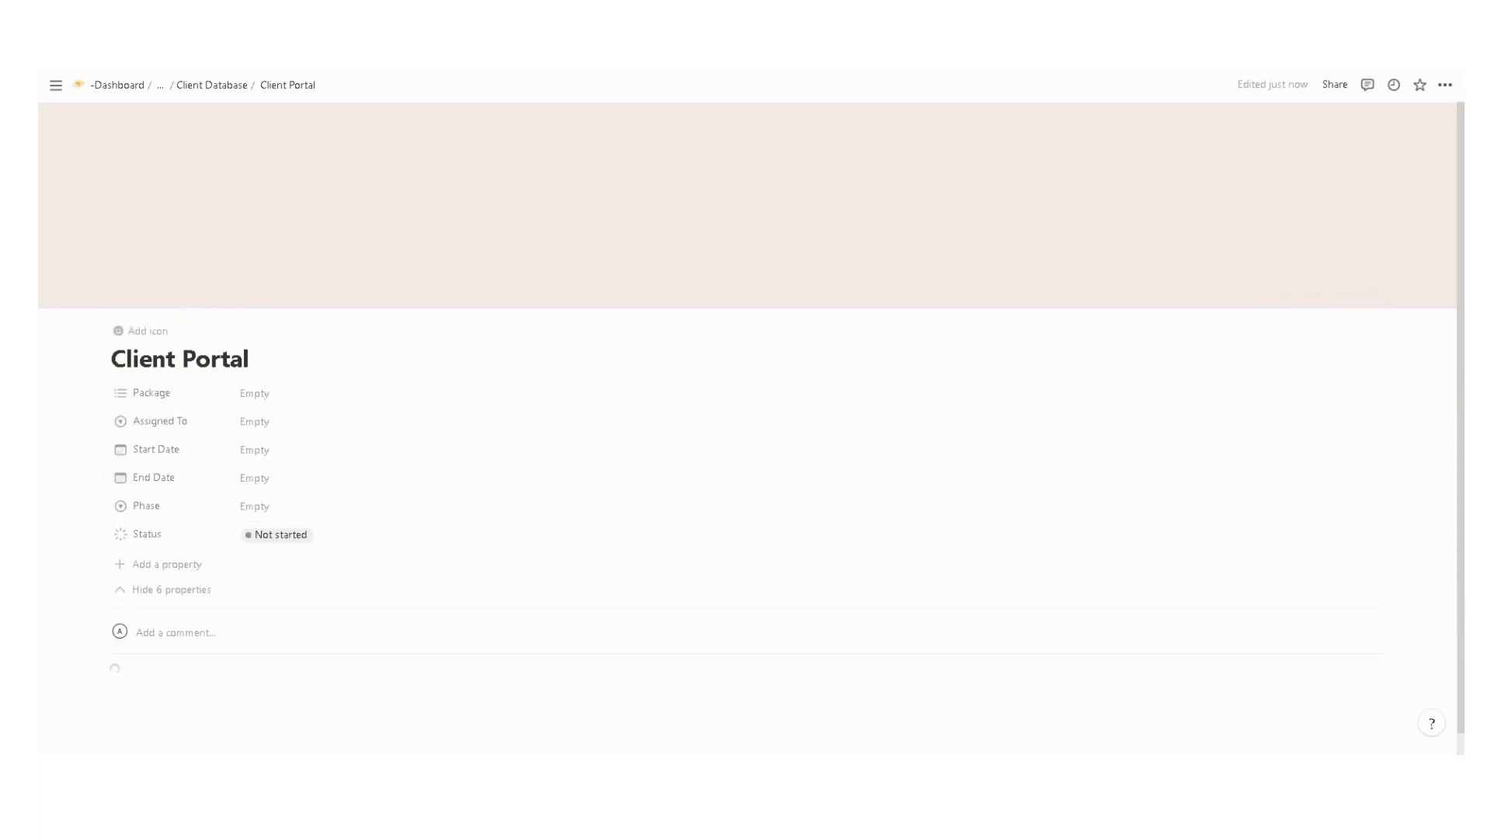
{"action": "key", "text": "ctrl+shift+Left"}
{"action": "key", "text": "ctrl+shift+Left"}
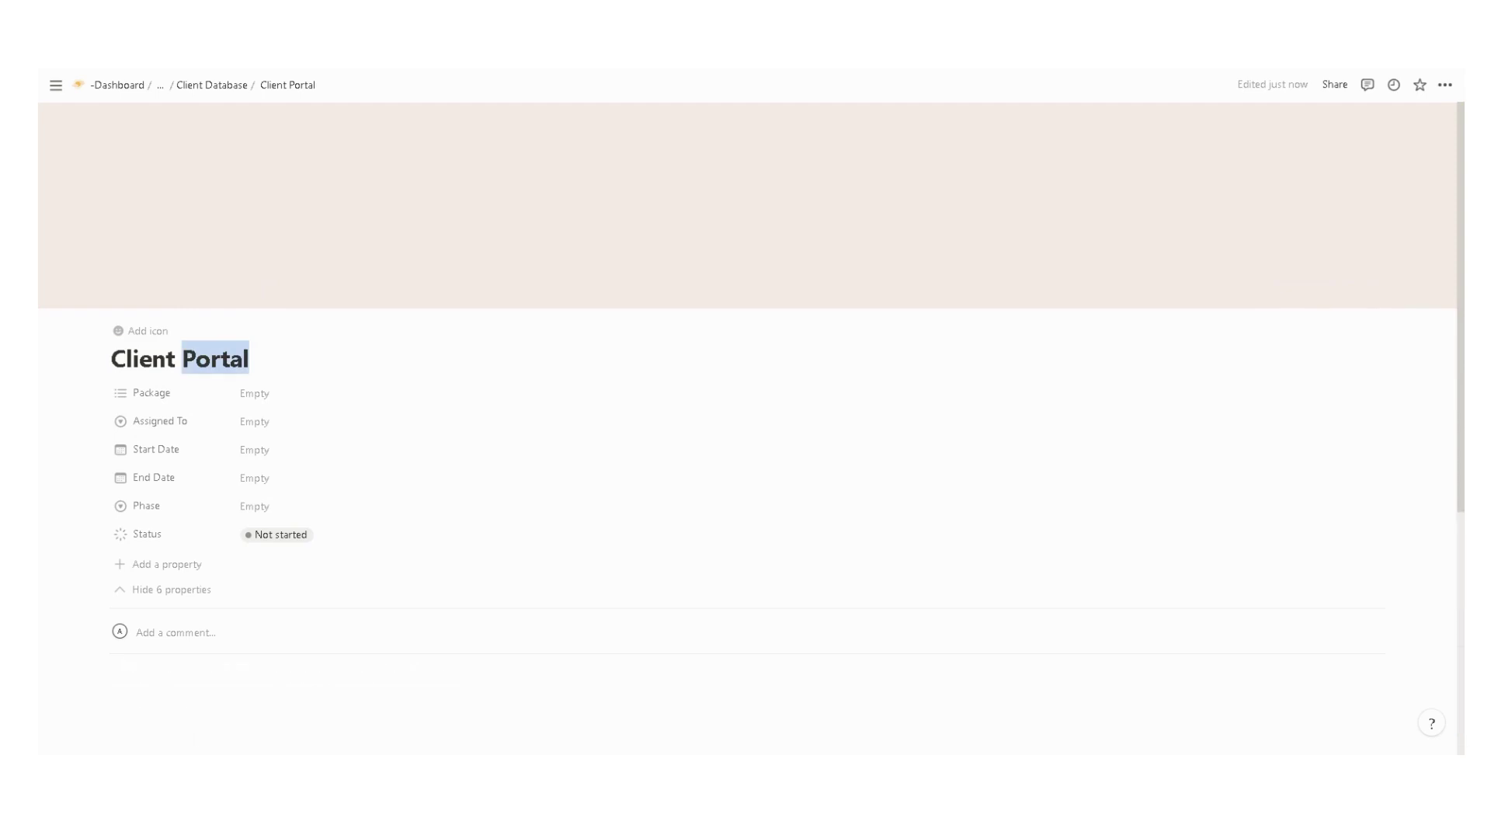
{"action": "type", "text": "Bliss.Co"}
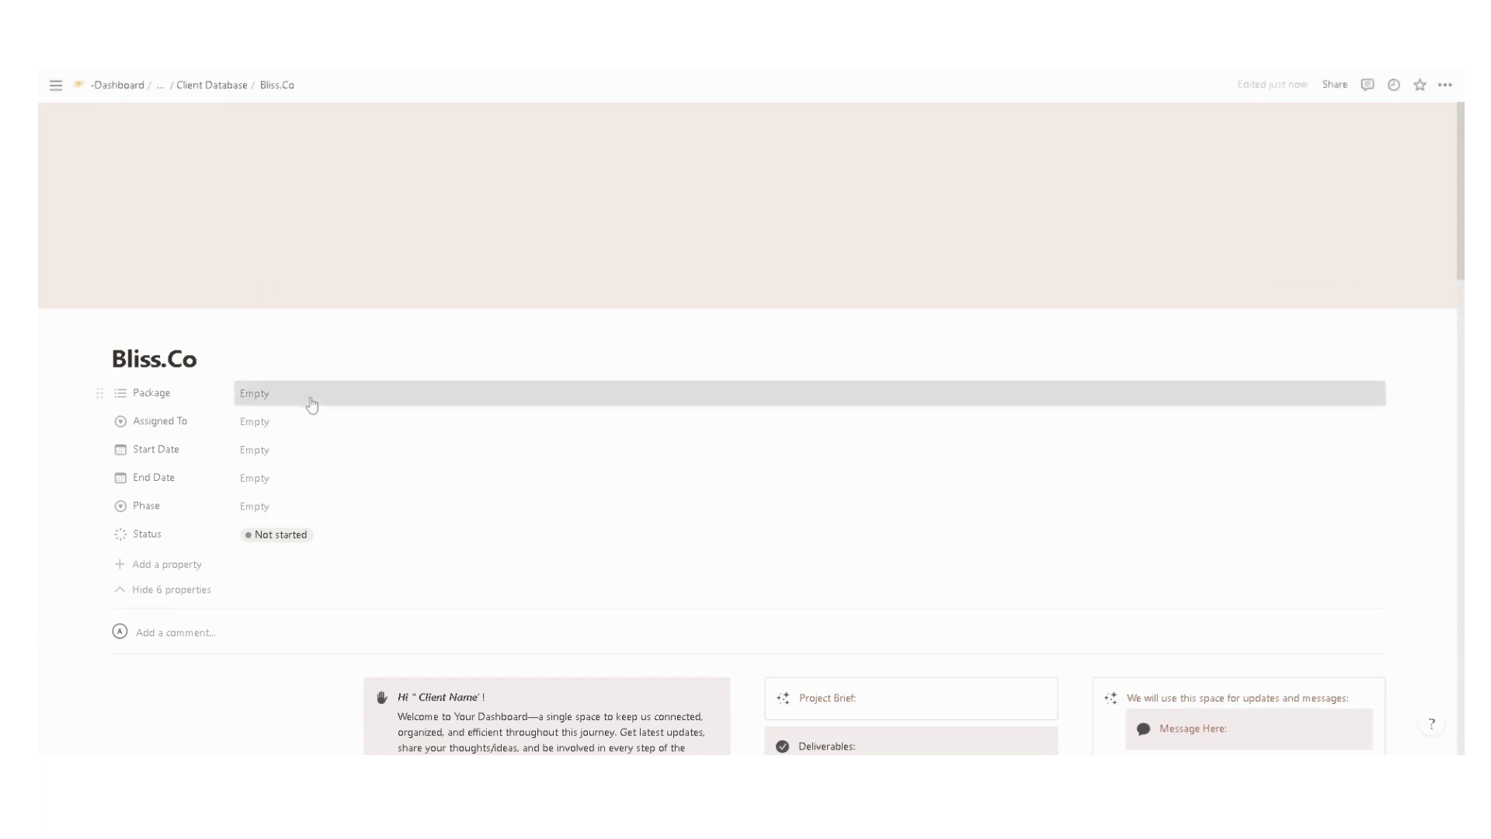
Tag packages Brand Identity and Social Media Marketing and assign the team member
{"action": "left_click", "coordinate": [306, 396]}
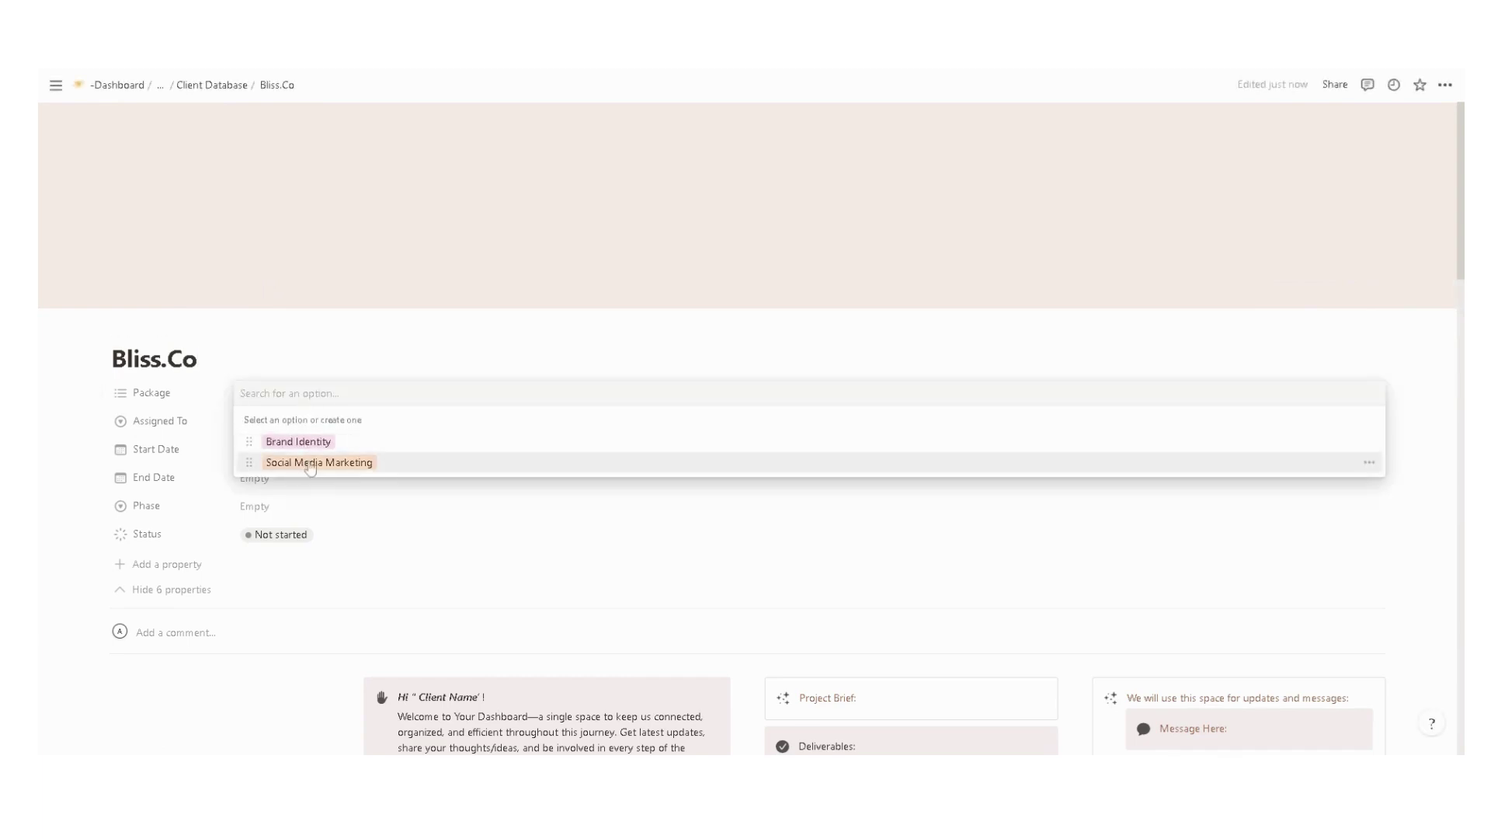
{"action": "left_click", "coordinate": [311, 444]}
{"action": "left_click", "coordinate": [319, 463]}
{"action": "left_click", "coordinate": [393, 330]}
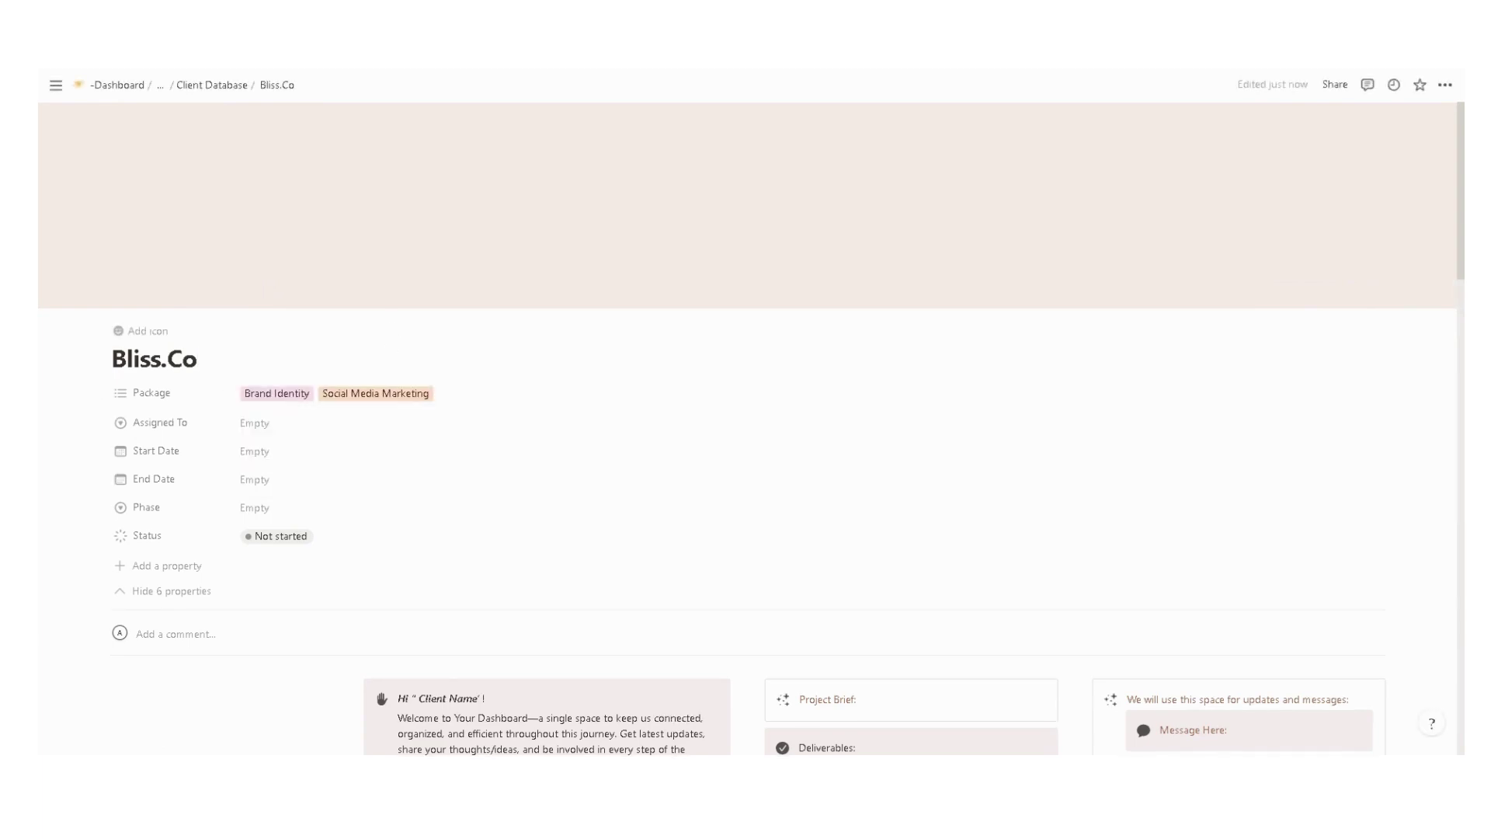
{"action": "left_click", "coordinate": [311, 423]}
{"action": "left_click", "coordinate": [305, 469]}
Set dates February 22 to March 8, 2023 and phase On-Boarding
{"action": "left_click", "coordinate": [297, 451]}
{"action": "left_click", "coordinate": [334, 505]}
{"action": "left_click", "coordinate": [326, 461]}
{"action": "left_click", "coordinate": [342, 481]}
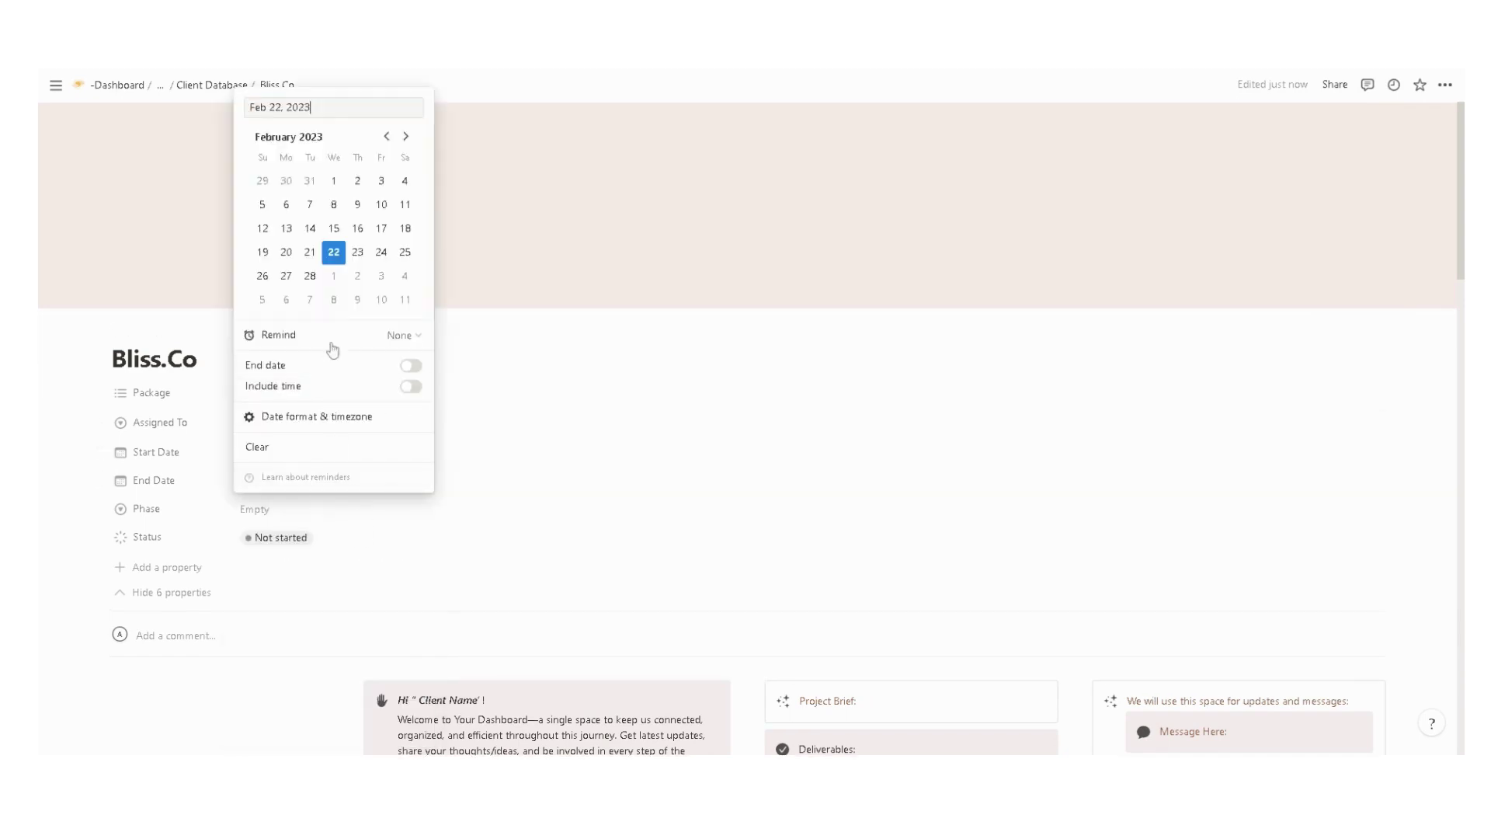
{"action": "left_click", "coordinate": [575, 450]}
{"action": "left_click", "coordinate": [310, 508]}
{"action": "left_click", "coordinate": [311, 554]}
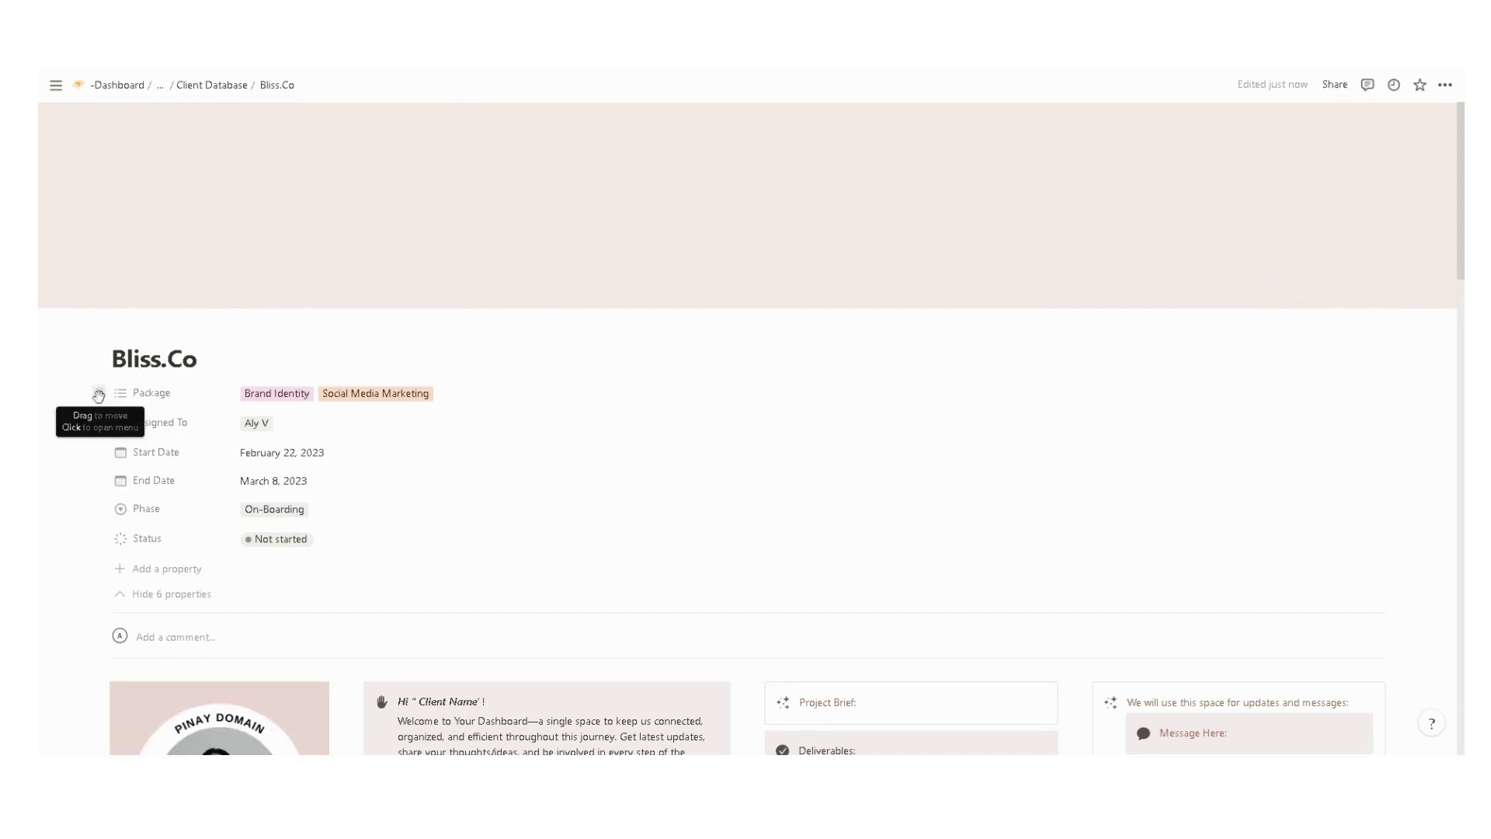
Check the Package property's options unchanged, then hide all six properties under the Bliss.Co title
{"action": "left_click", "coordinate": [96, 393]}
{"action": "left_click", "coordinate": [100, 392]}
{"action": "left_click", "coordinate": [101, 394]}
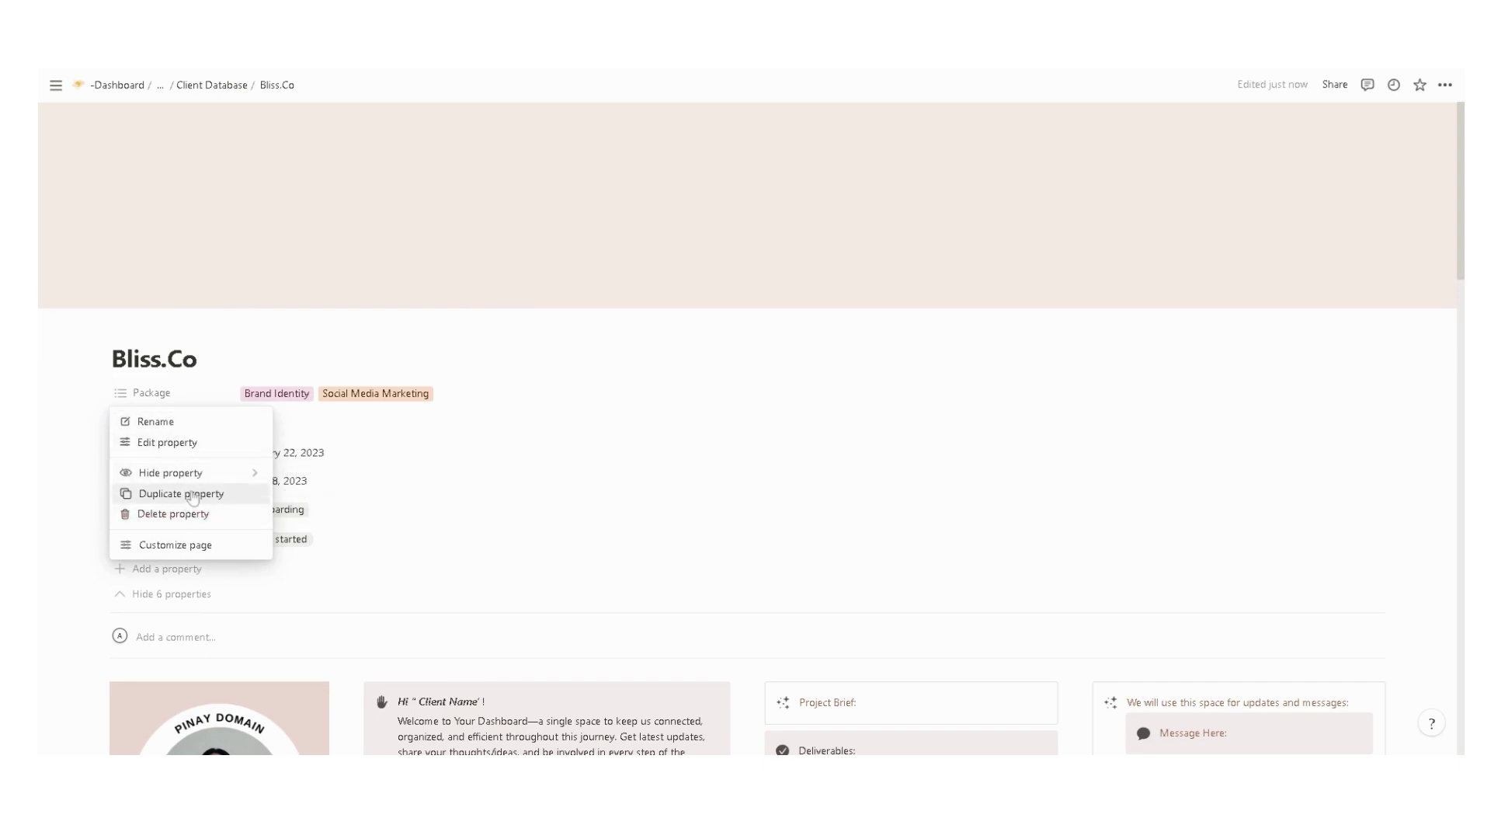
{"action": "left_click", "coordinate": [403, 369]}
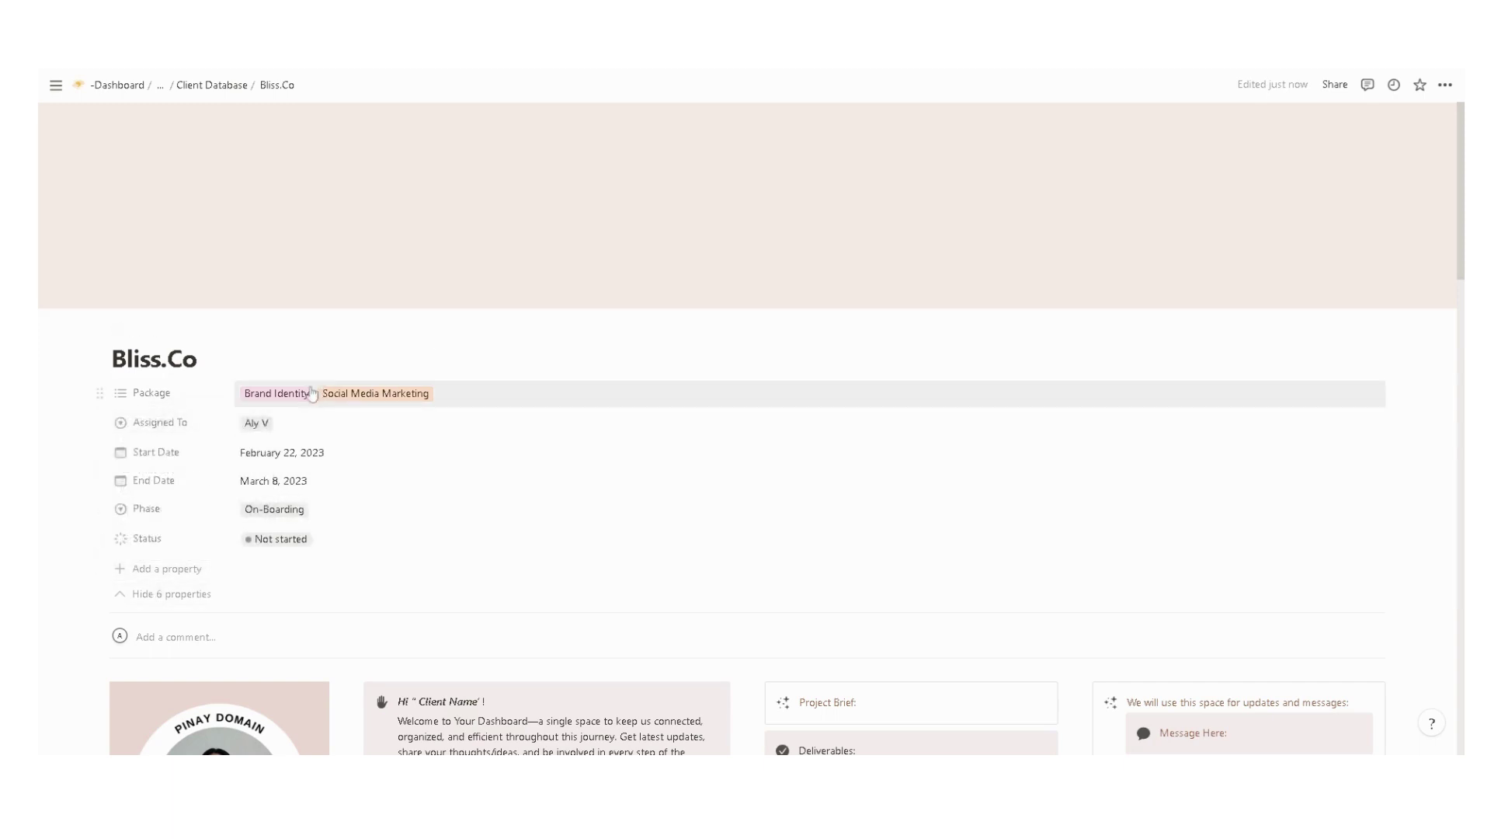
{"action": "left_click", "coordinate": [142, 595]}
{"action": "scroll", "coordinate": [322, 279], "scroll_direction": "down", "scroll_amount": 3}
{"action": "left_click", "coordinate": [319, 271]}
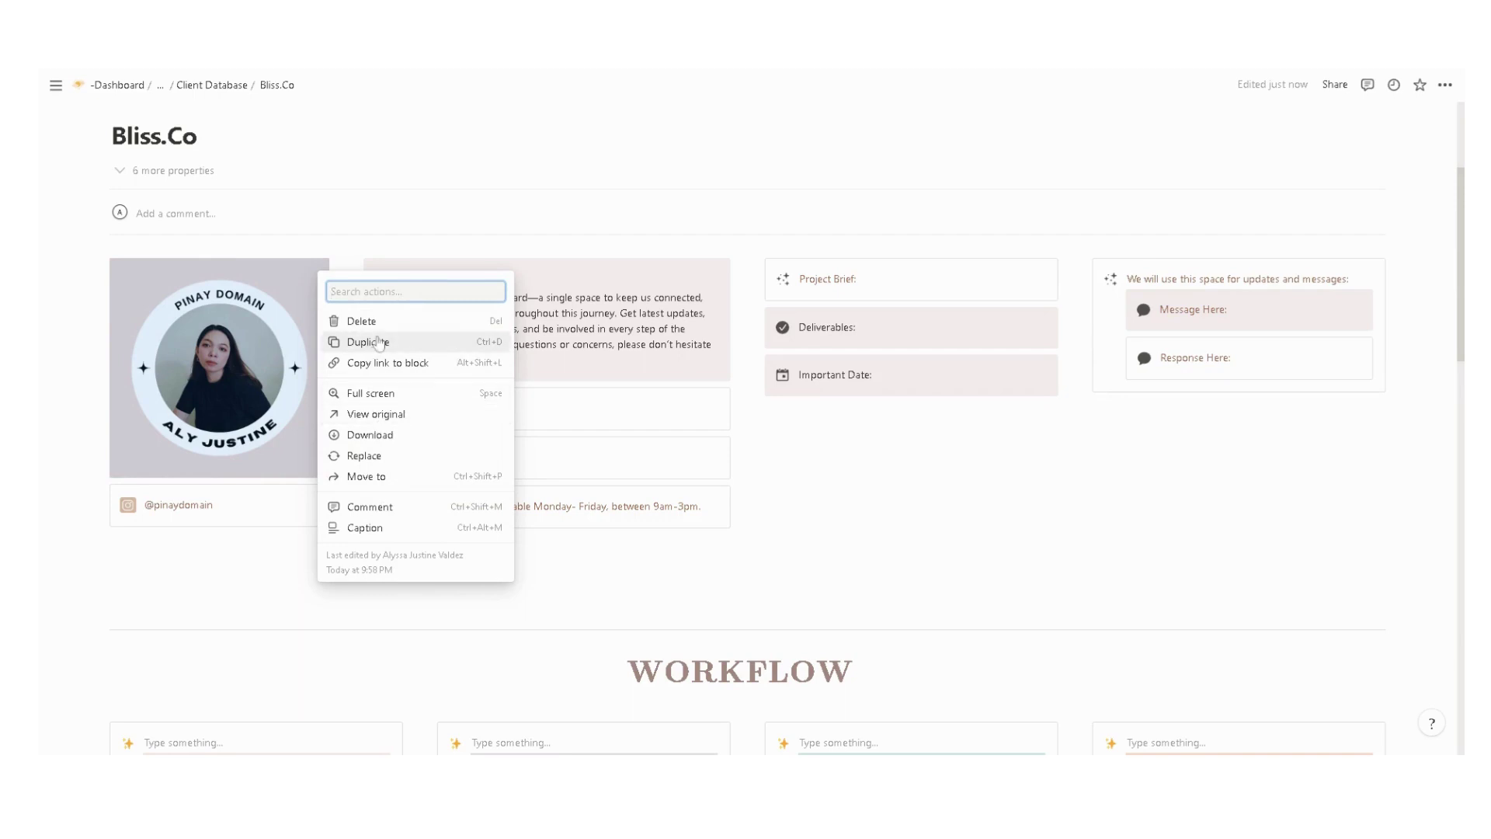
{"action": "left_click", "coordinate": [322, 268]}
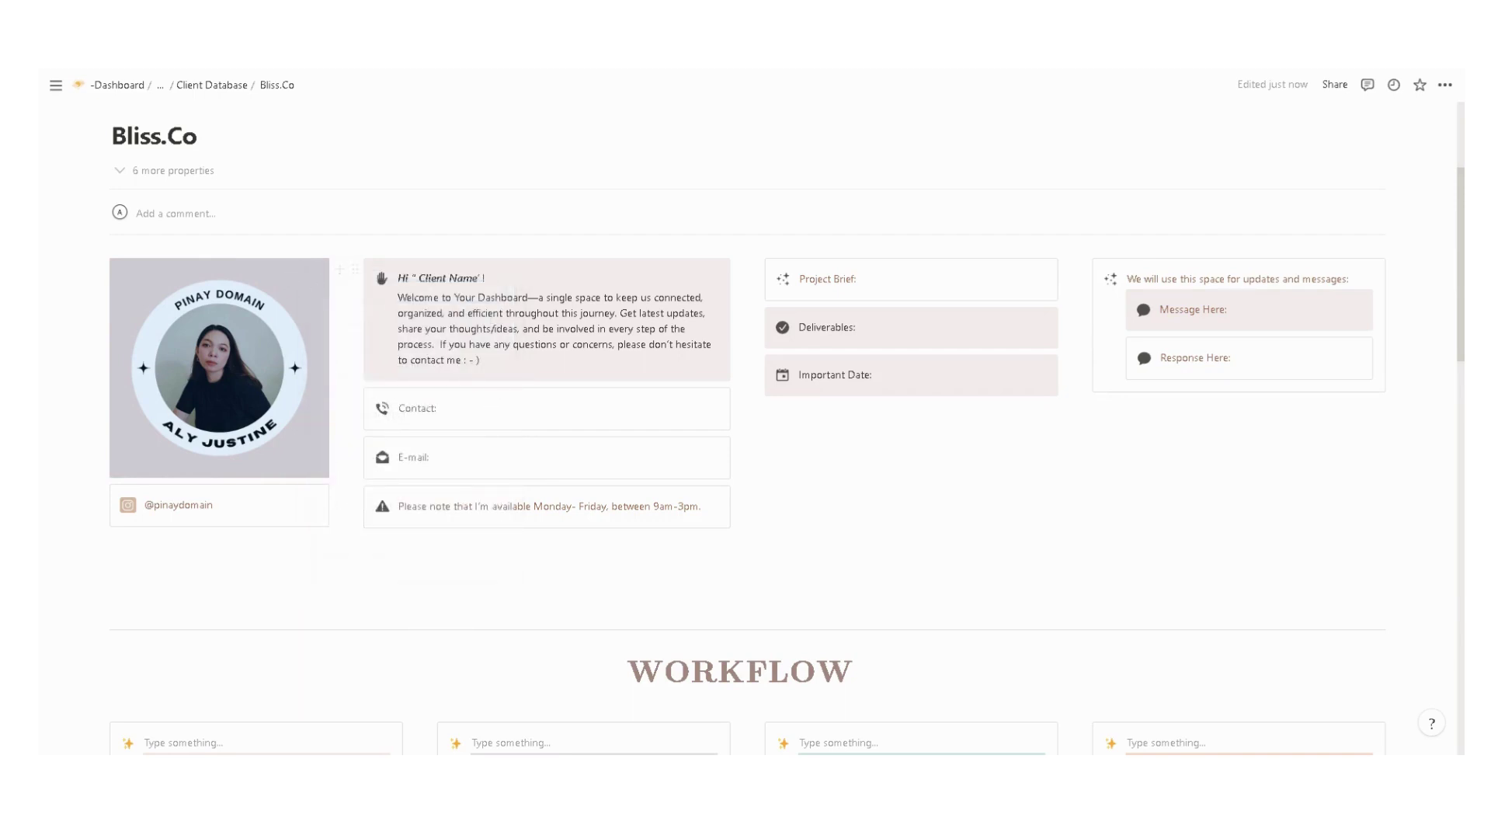
{"action": "left_click", "coordinate": [318, 271]}
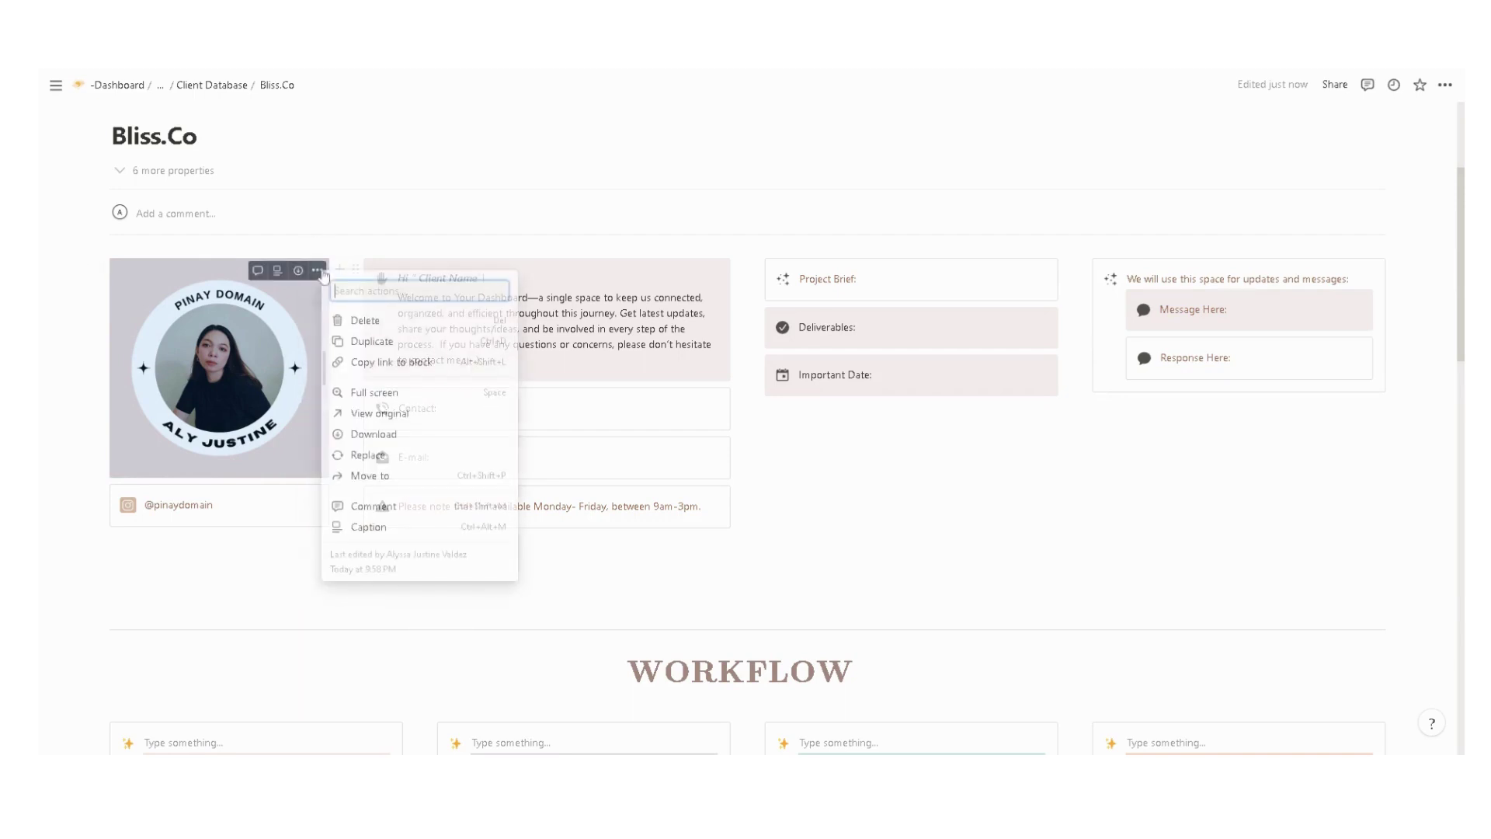
{"action": "left_click", "coordinate": [386, 456]}
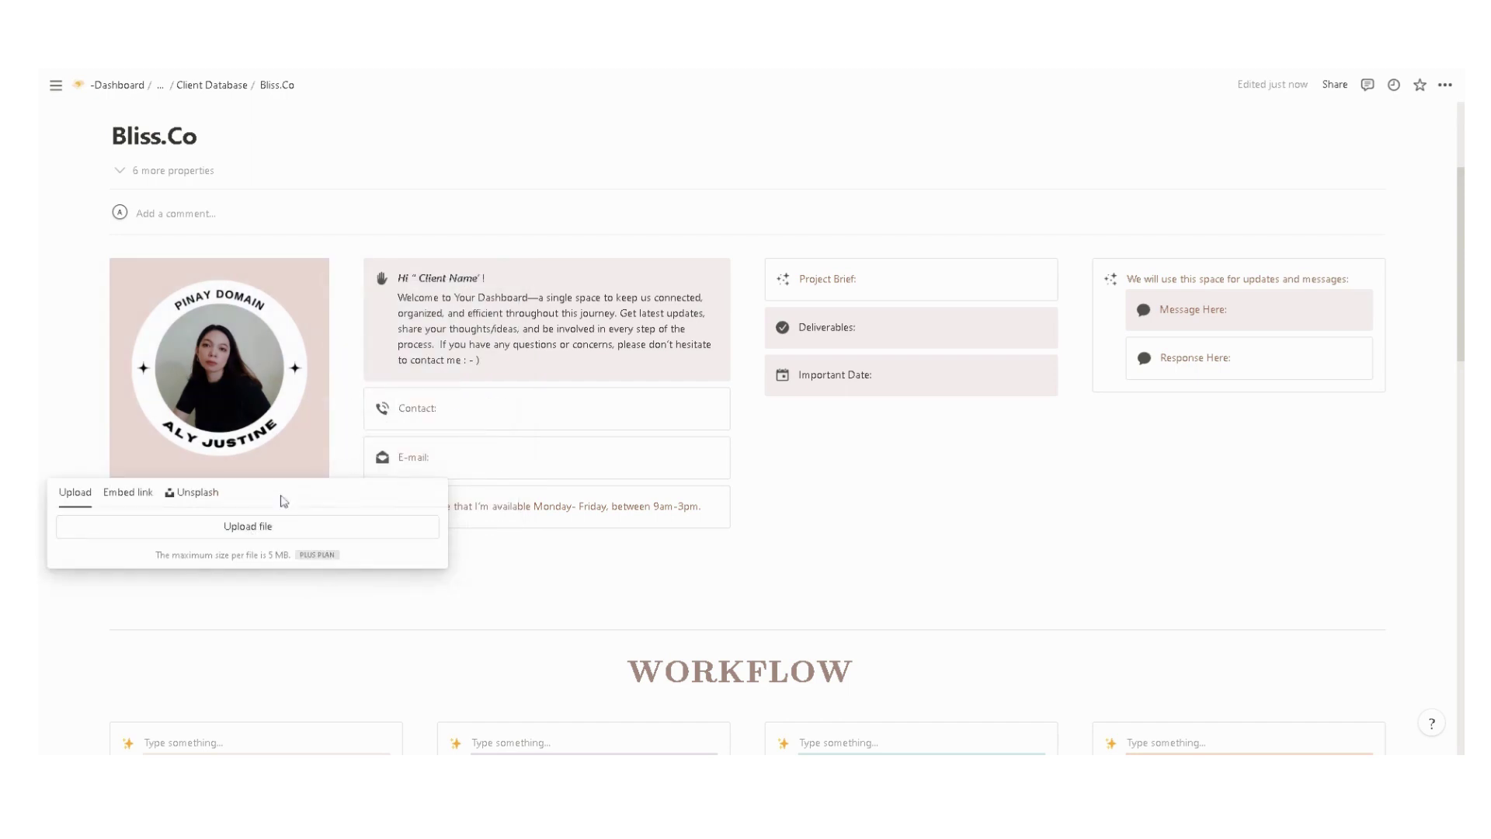
{"action": "key", "text": "Escape"}
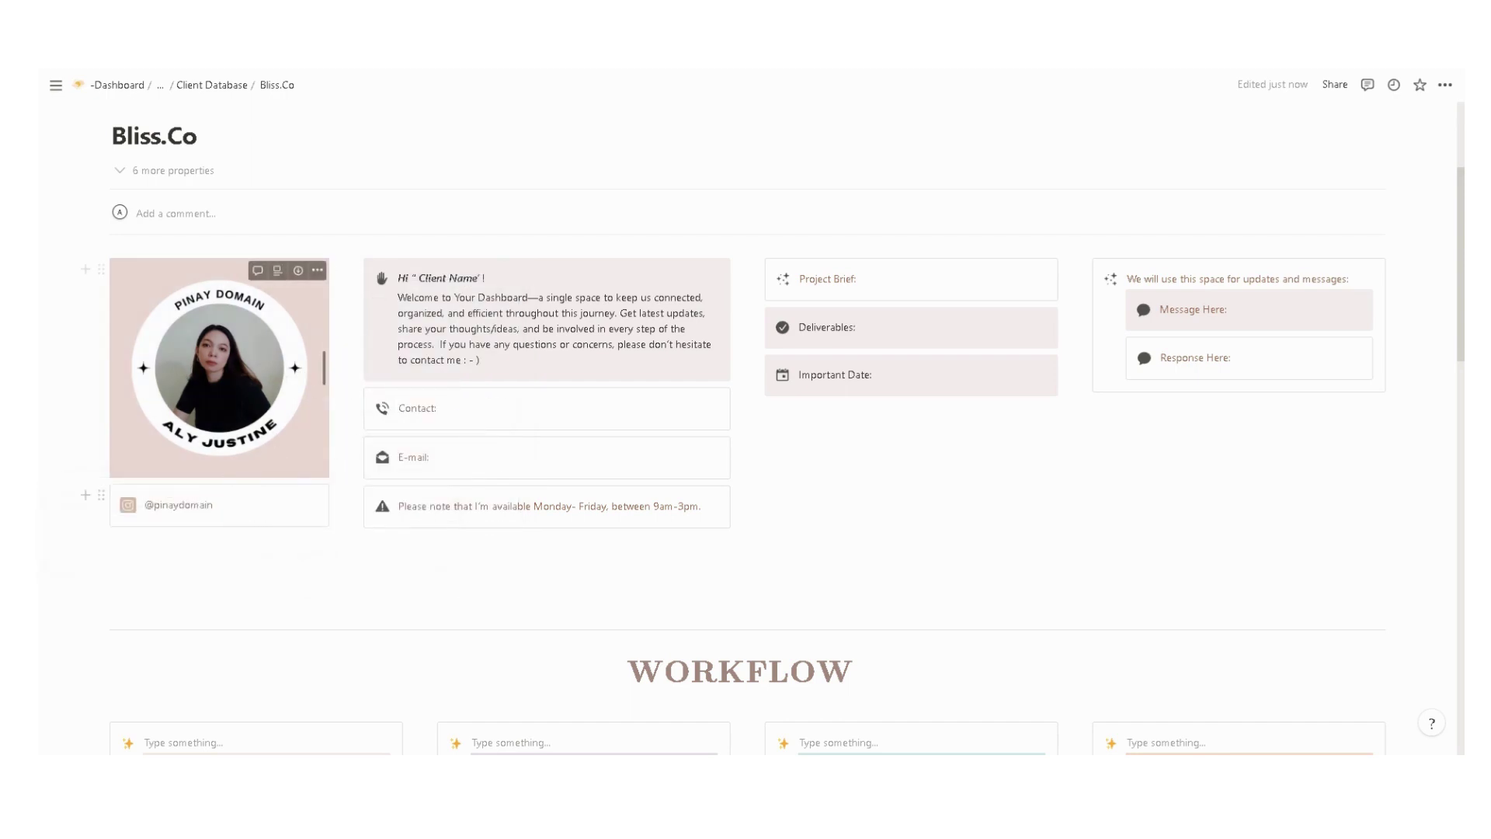
{"action": "left_click_drag", "start_coordinate": [214, 505], "coordinate": [144, 505]}
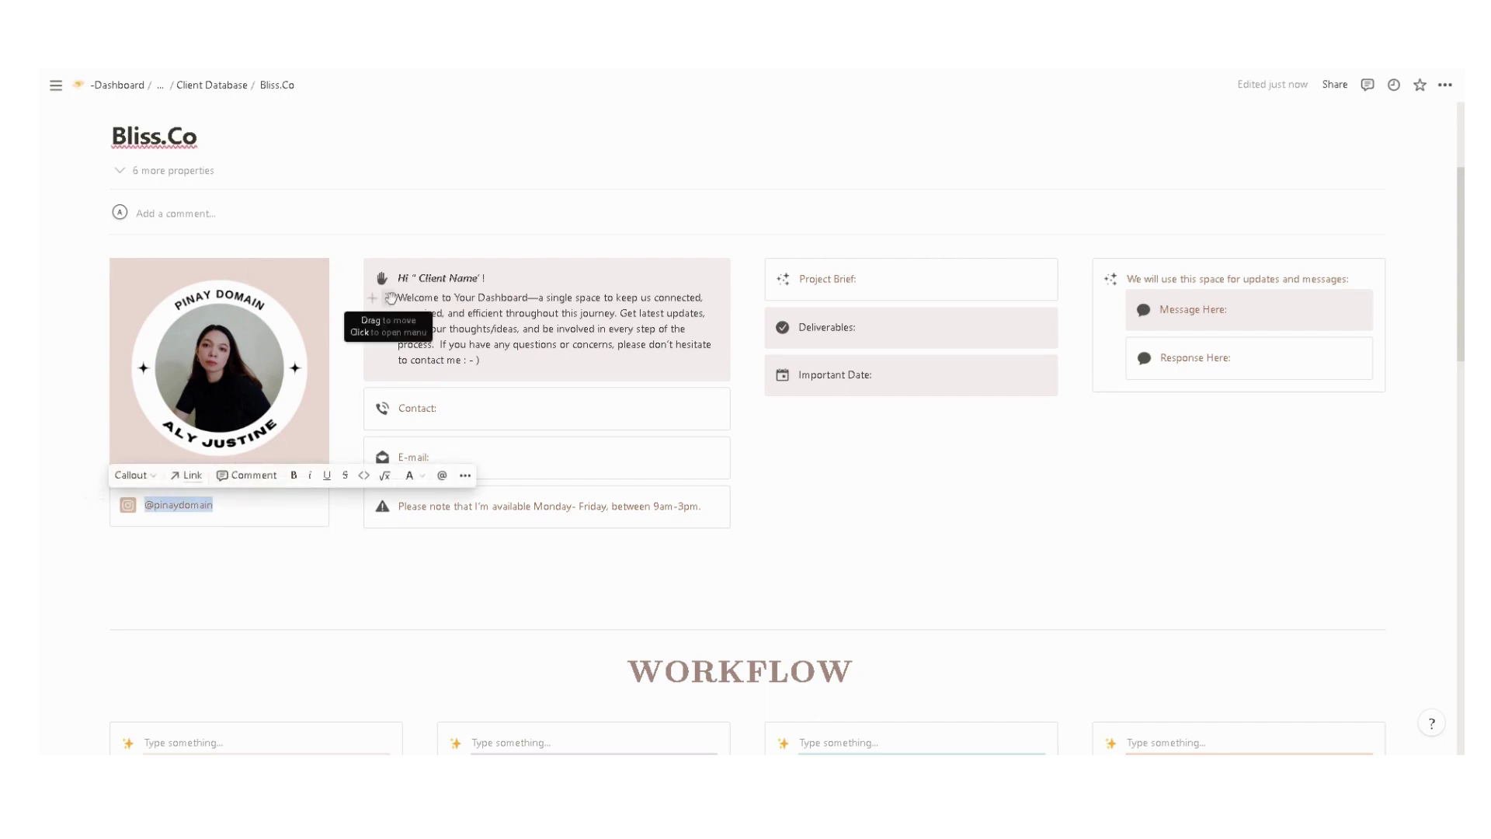
{"action": "left_click_drag", "start_coordinate": [398, 298], "coordinate": [479, 360]}
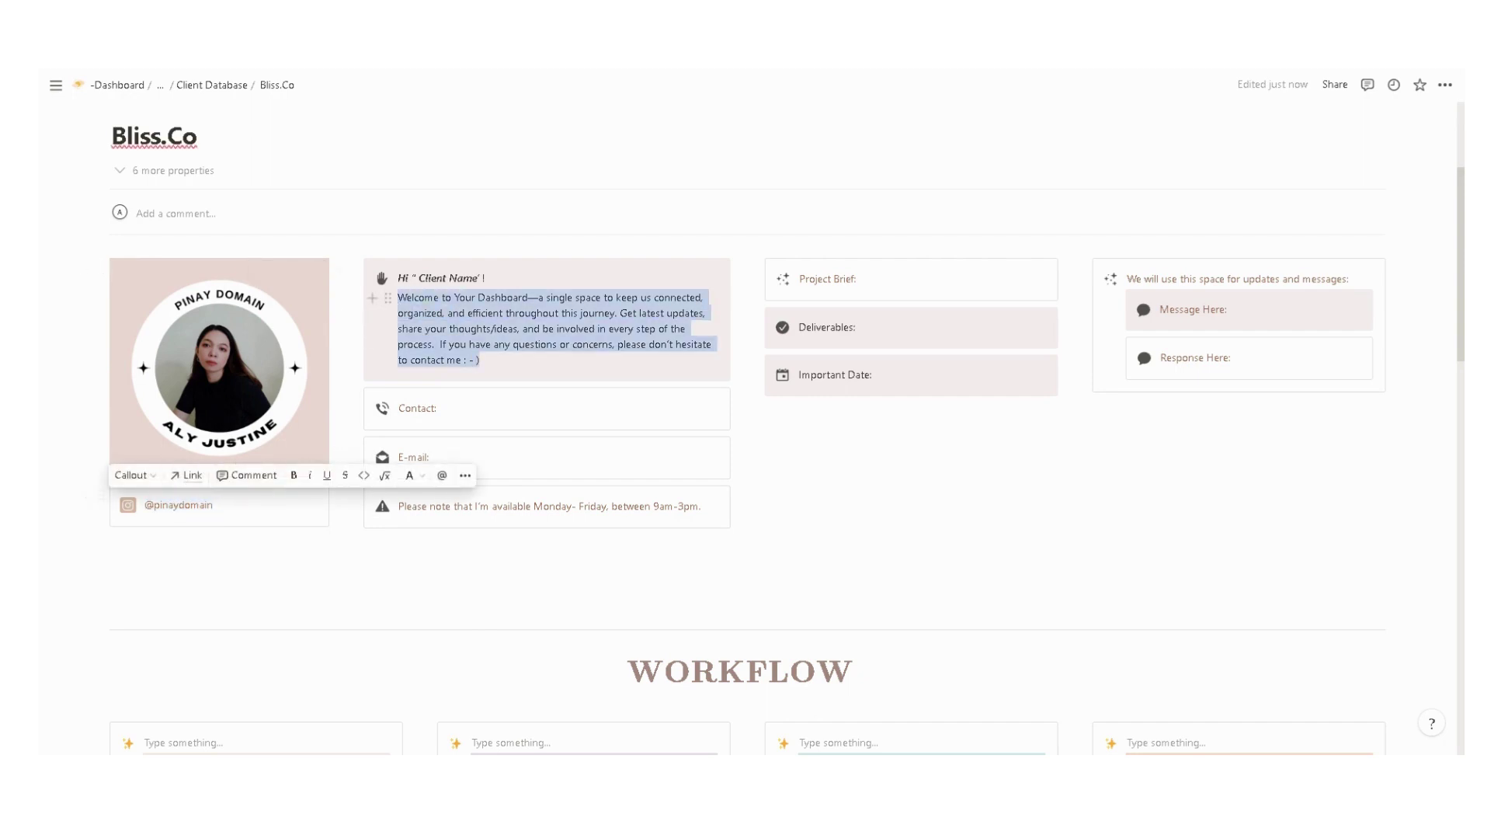
{"action": "left_click", "coordinate": [479, 359]}
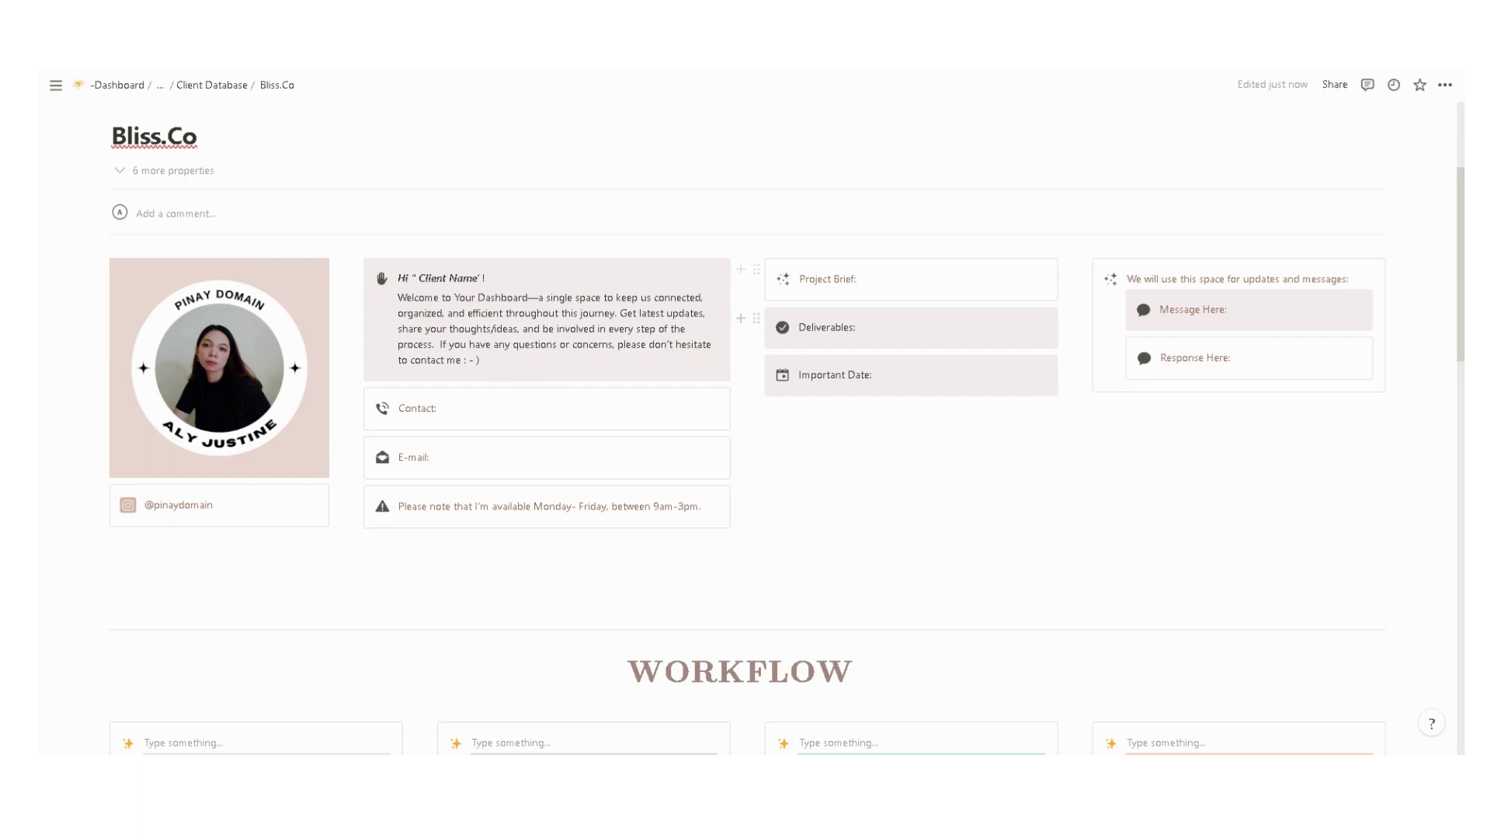
{"action": "left_click", "coordinate": [756, 365]}
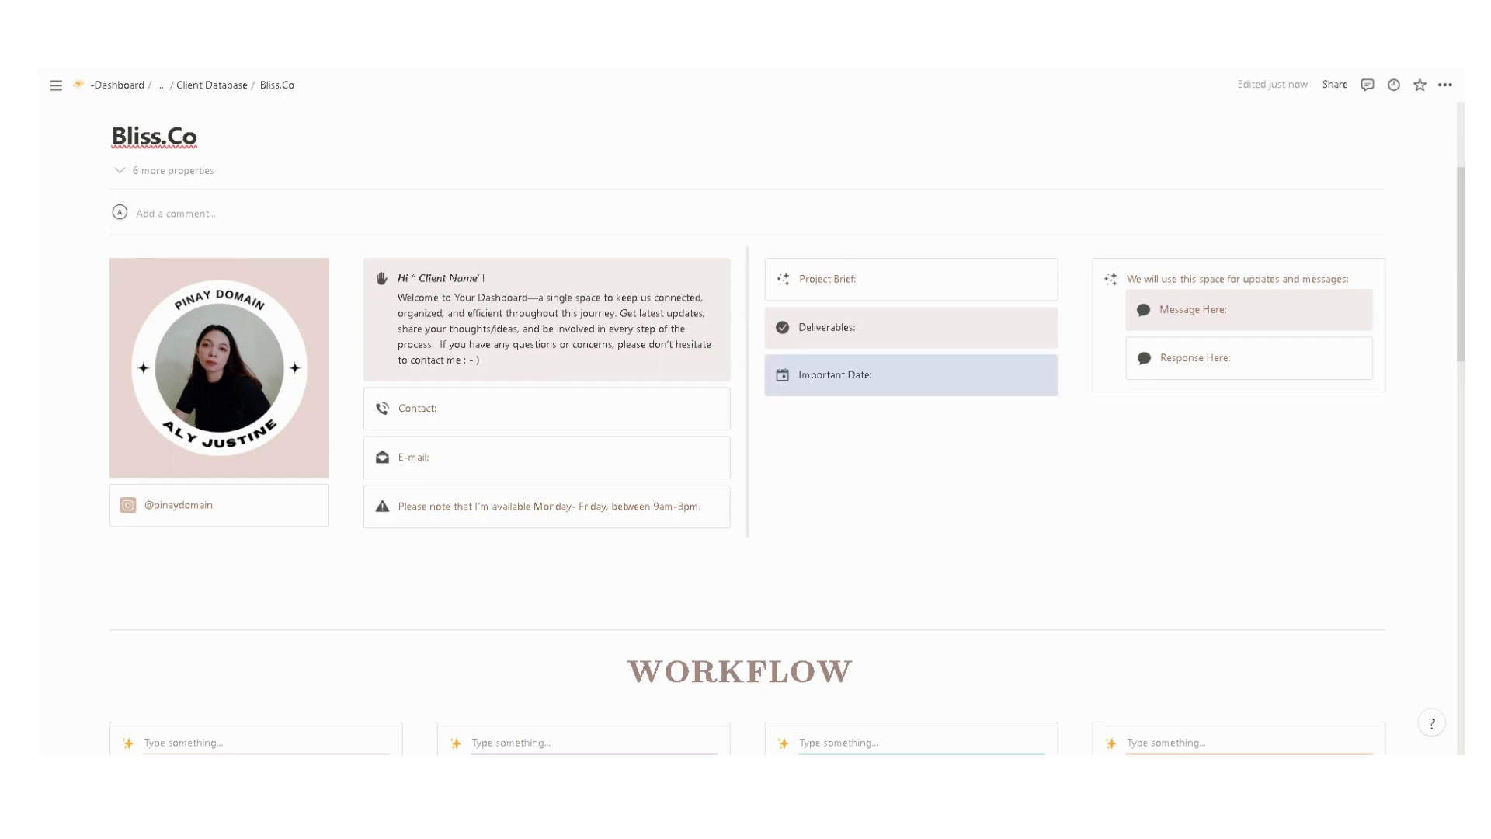
{"action": "scroll", "coordinate": [971, 389], "scroll_direction": "down", "scroll_amount": 10}
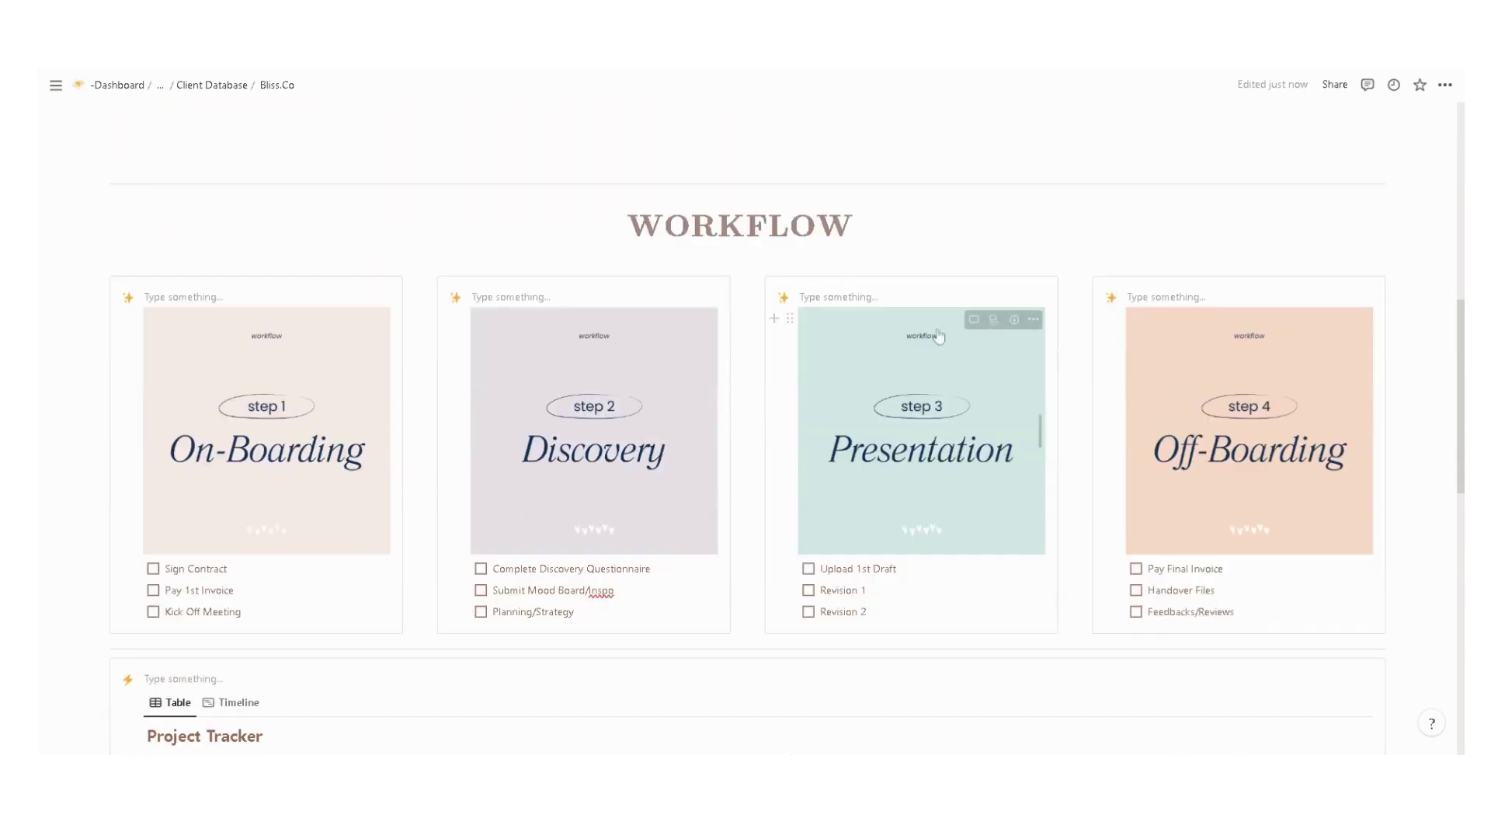
{"action": "scroll", "coordinate": [231, 269], "scroll_direction": "down", "scroll_amount": 1}
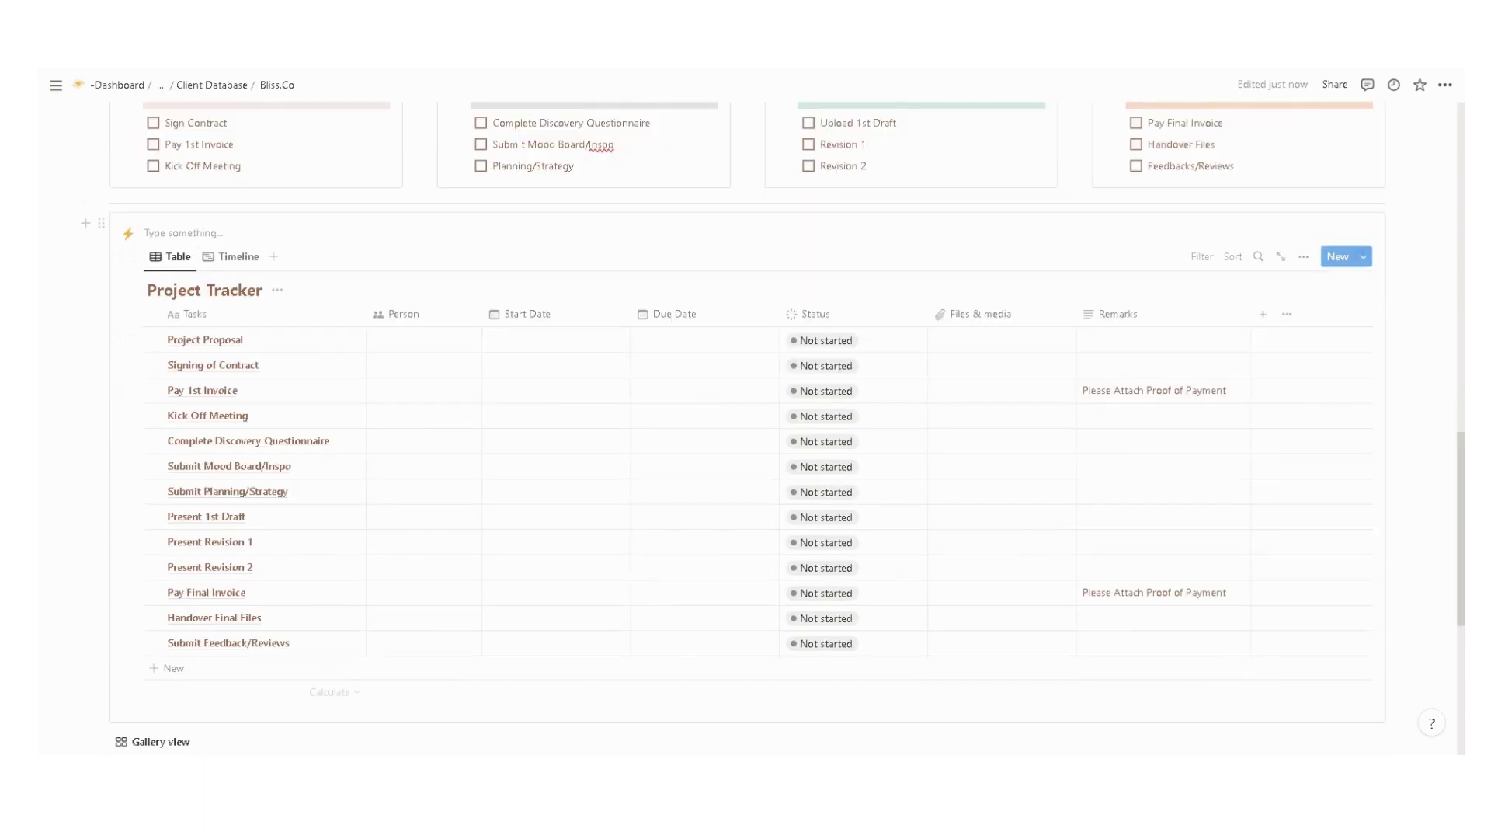
{"action": "triple_click", "coordinate": [208, 290]}
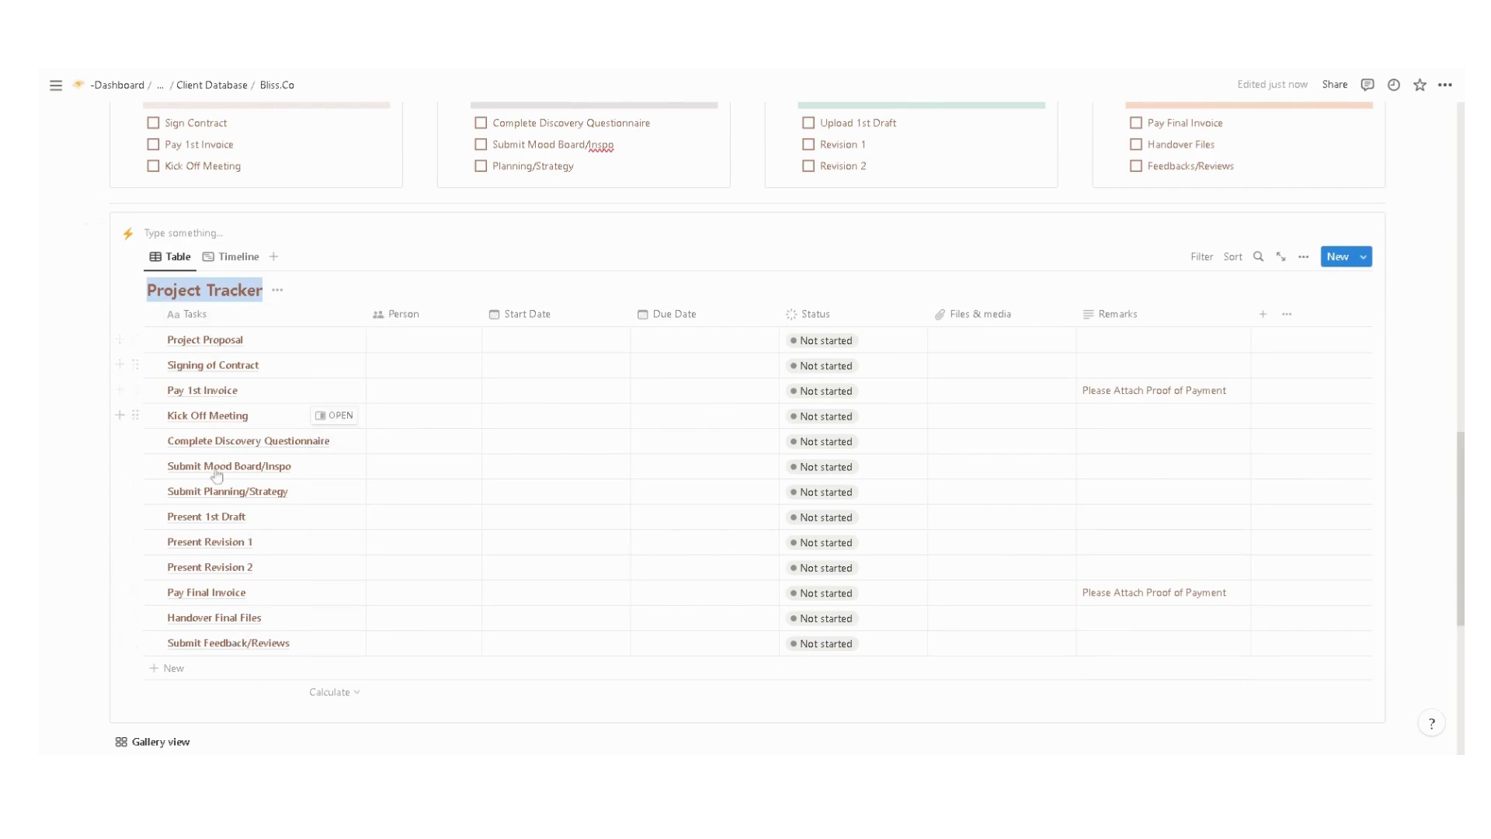
{"action": "left_click", "coordinate": [417, 347]}
{"action": "key", "text": "Escape"}
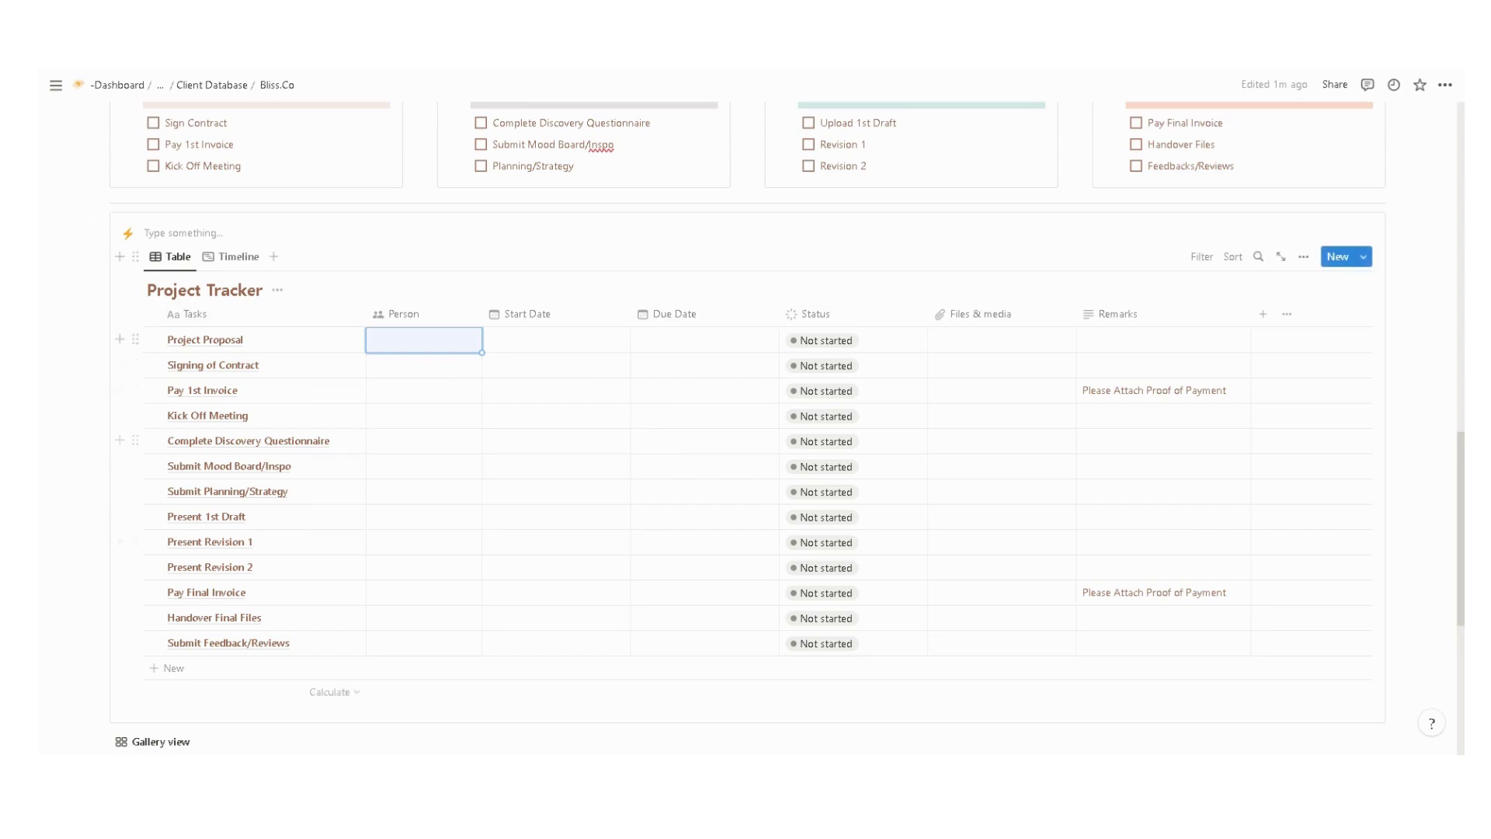
{"action": "scroll", "coordinate": [533, 426], "scroll_direction": "down", "scroll_amount": 2}
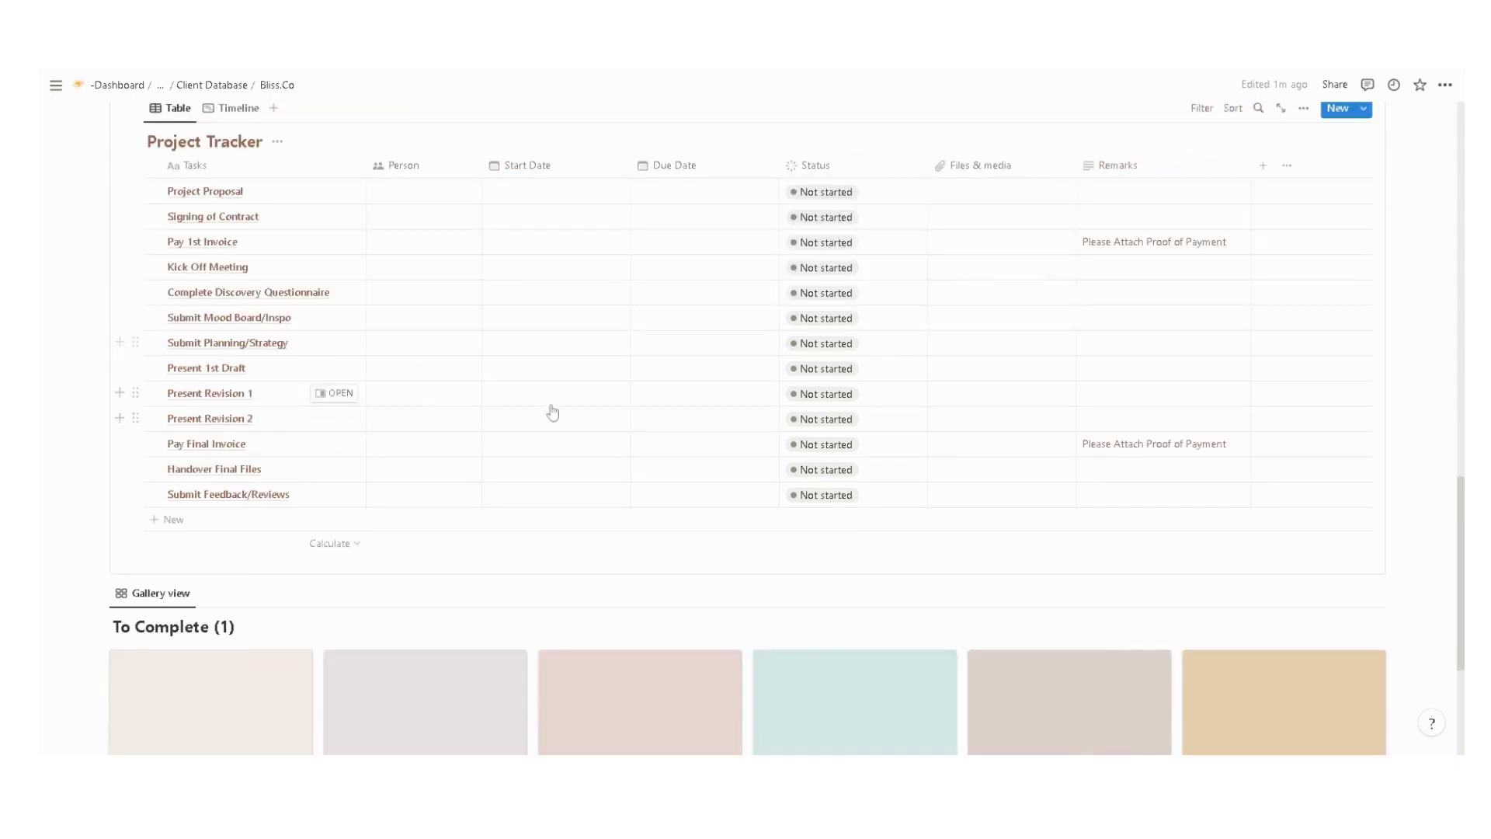
{"action": "scroll", "coordinate": [549, 406], "scroll_direction": "up", "scroll_amount": 6}
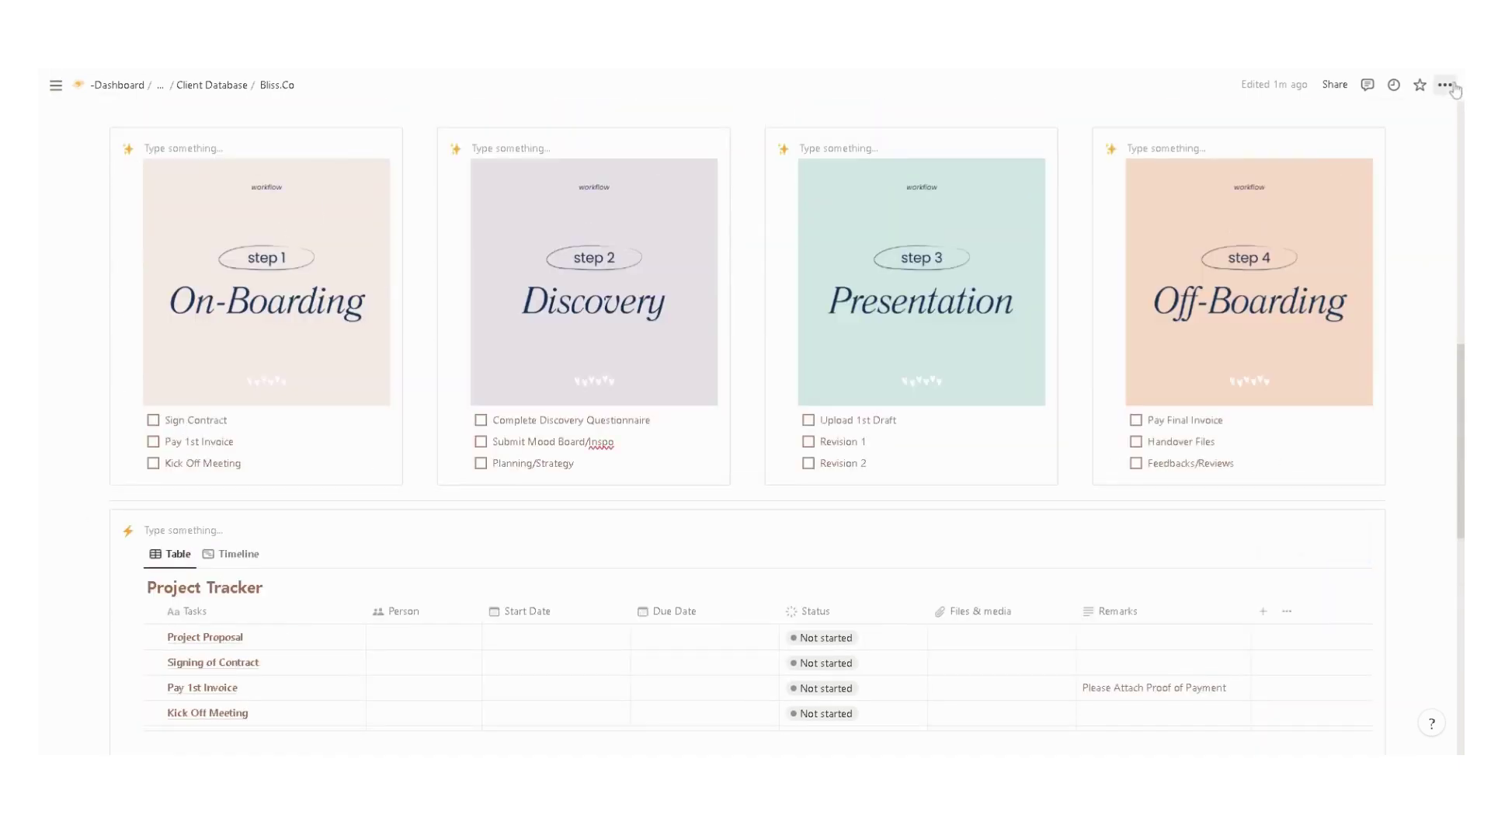
{"action": "scroll", "coordinate": [1147, 309], "scroll_direction": "up", "scroll_amount": 10}
{"action": "scroll", "coordinate": [1288, 160], "scroll_direction": "up", "scroll_amount": 3}
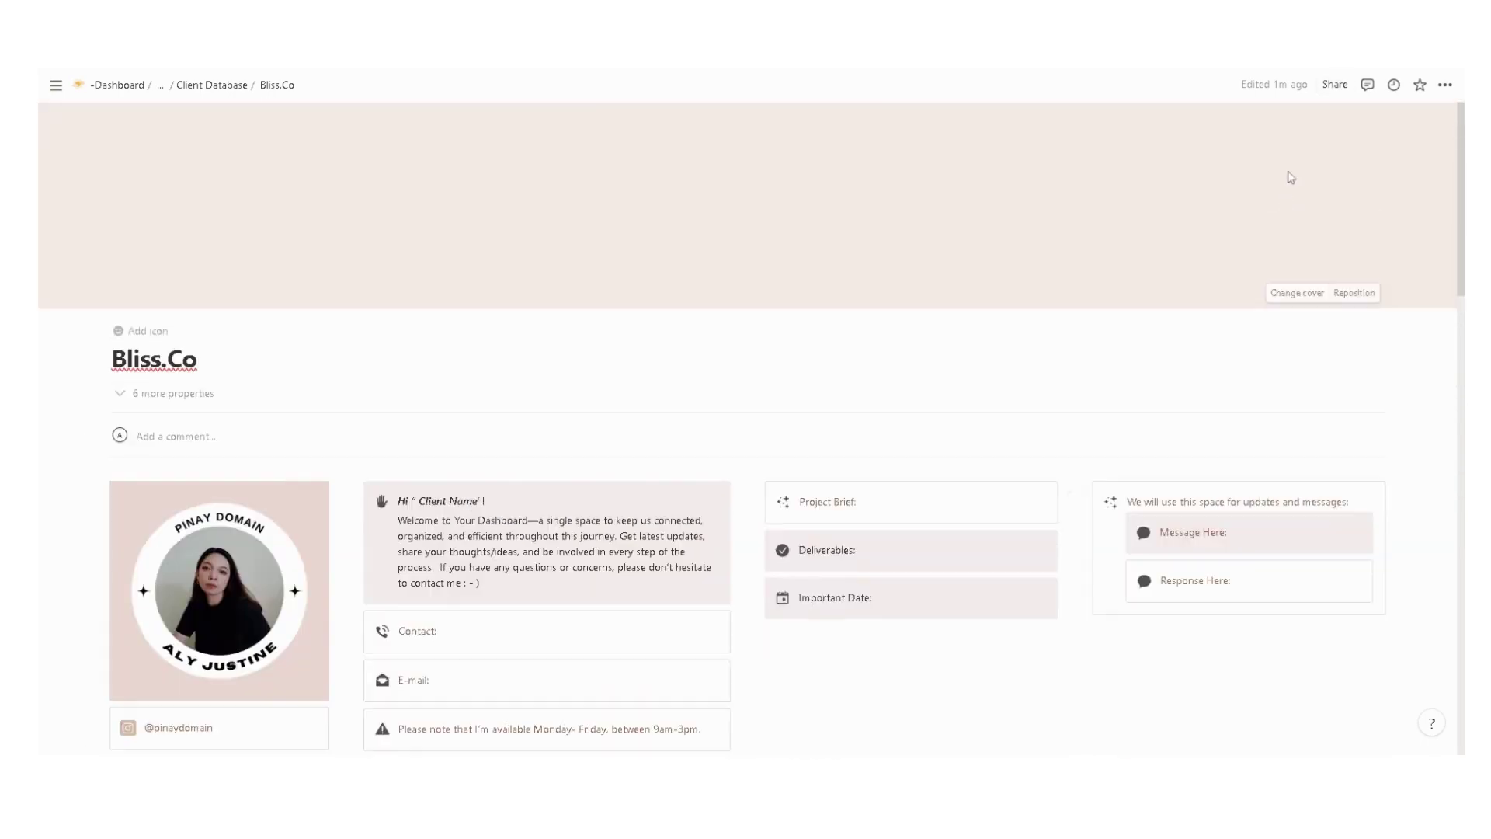
Keep Share to web enabled and copy the Bliss.Co page's public web link
{"action": "left_click", "coordinate": [1334, 84]}
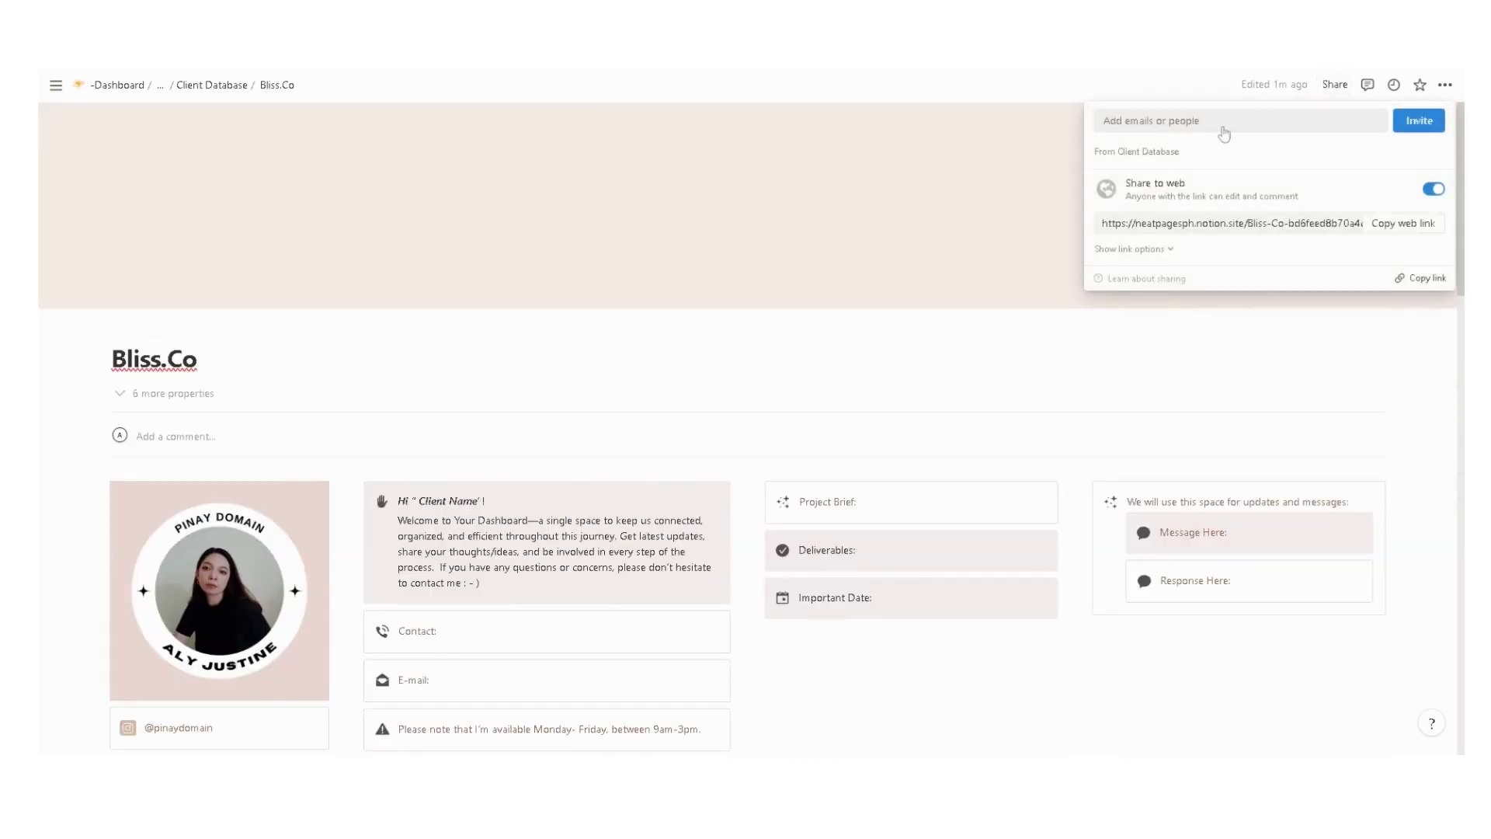
{"action": "left_click", "coordinate": [1170, 121]}
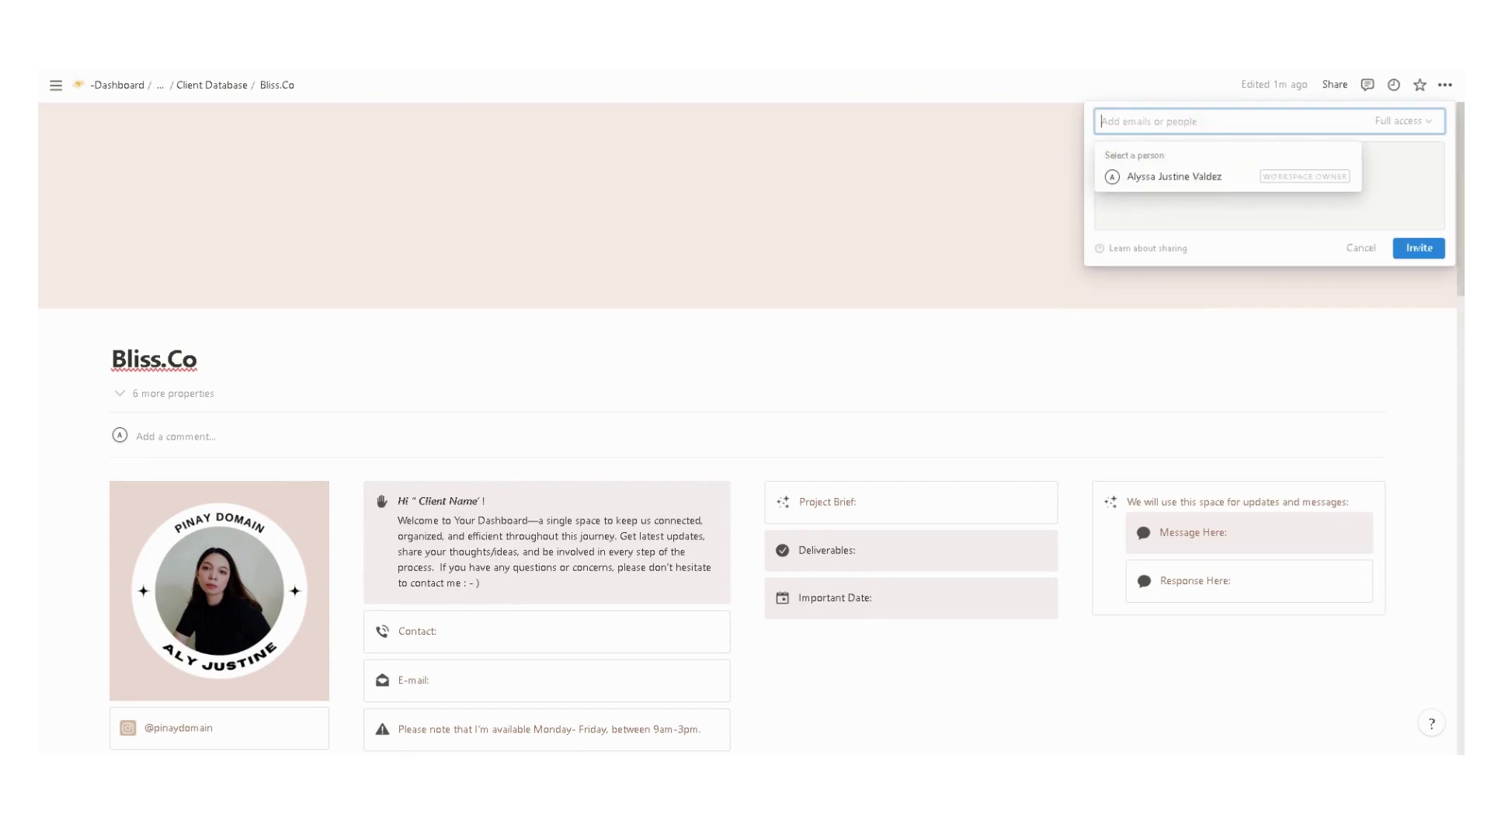
{"action": "left_click", "coordinate": [1068, 146]}
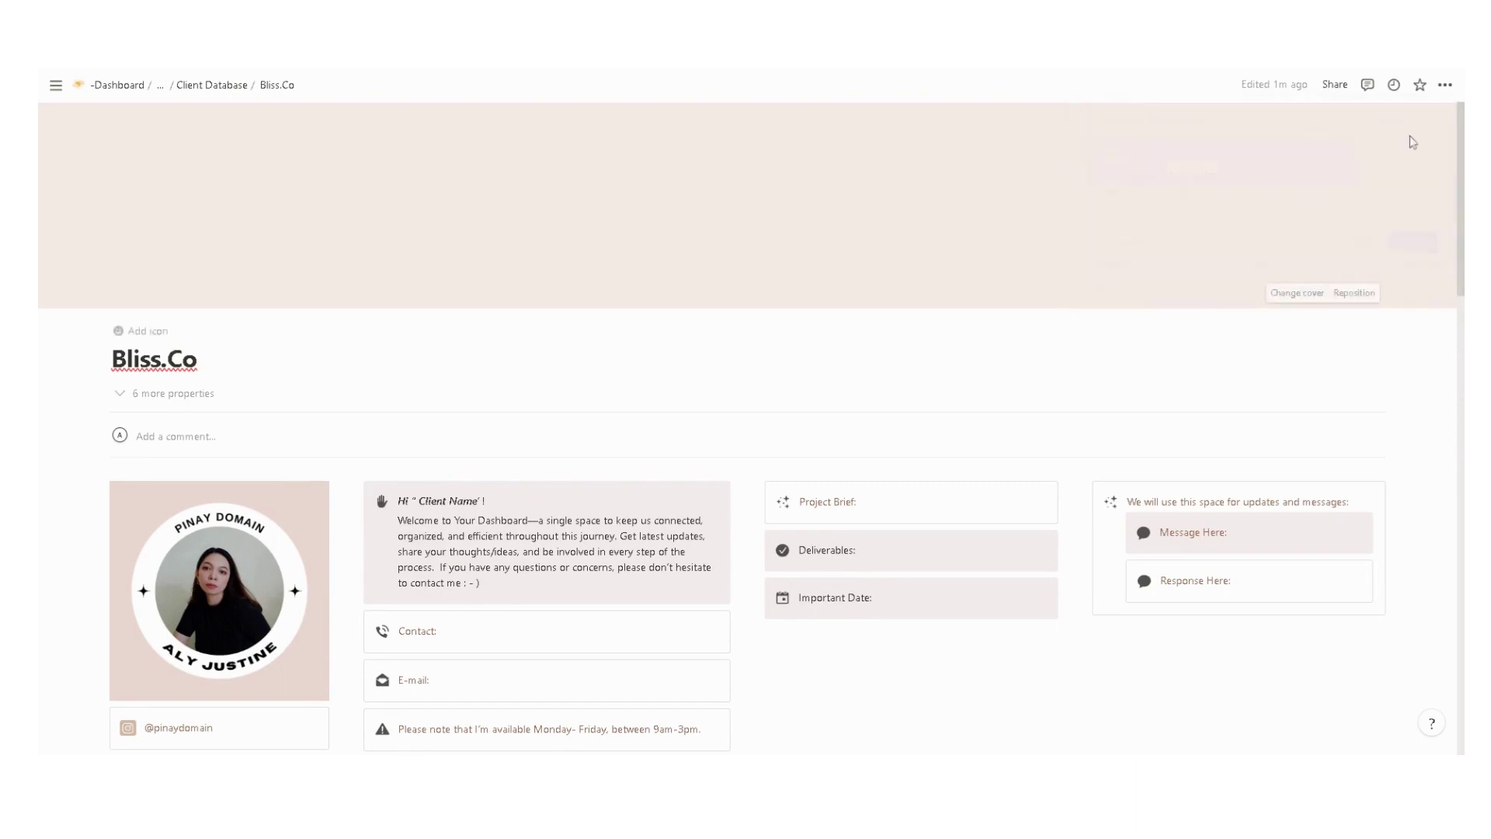
{"action": "left_click", "coordinate": [1332, 87]}
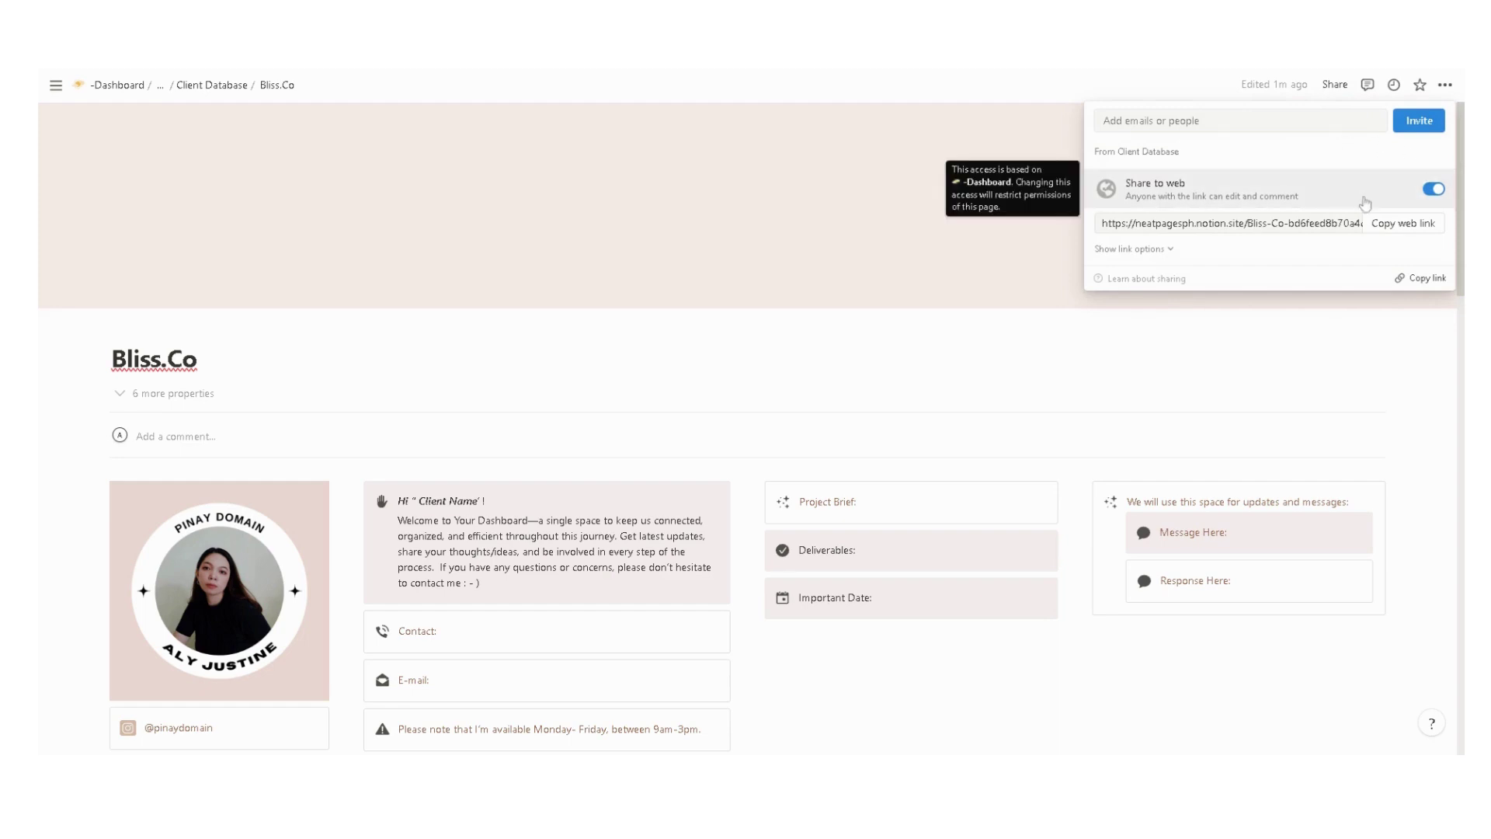
{"action": "left_click", "coordinate": [1434, 190]}
{"action": "left_click", "coordinate": [821, 451]}
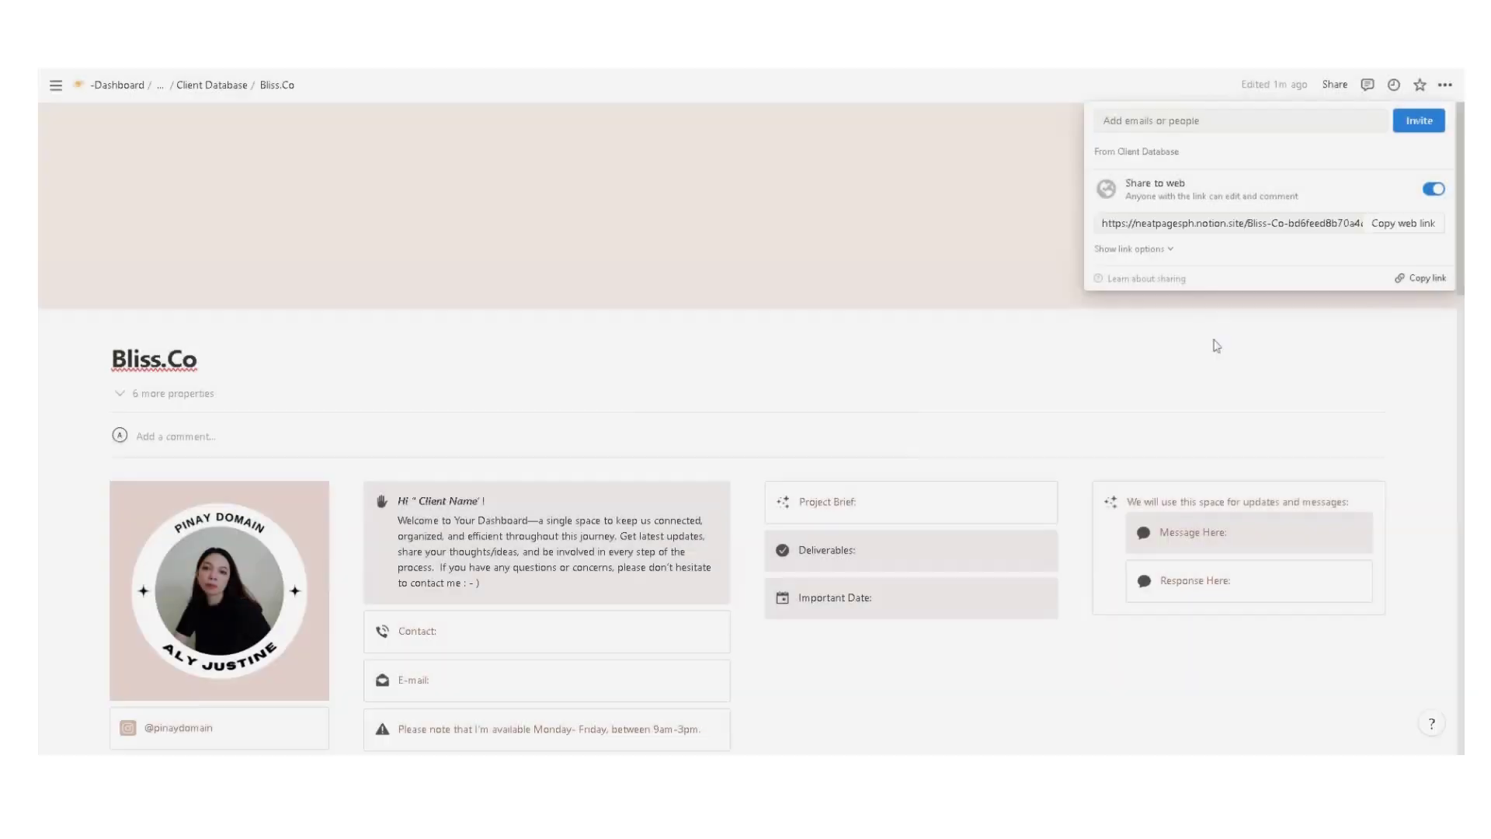
{"action": "left_click", "coordinate": [1159, 251]}
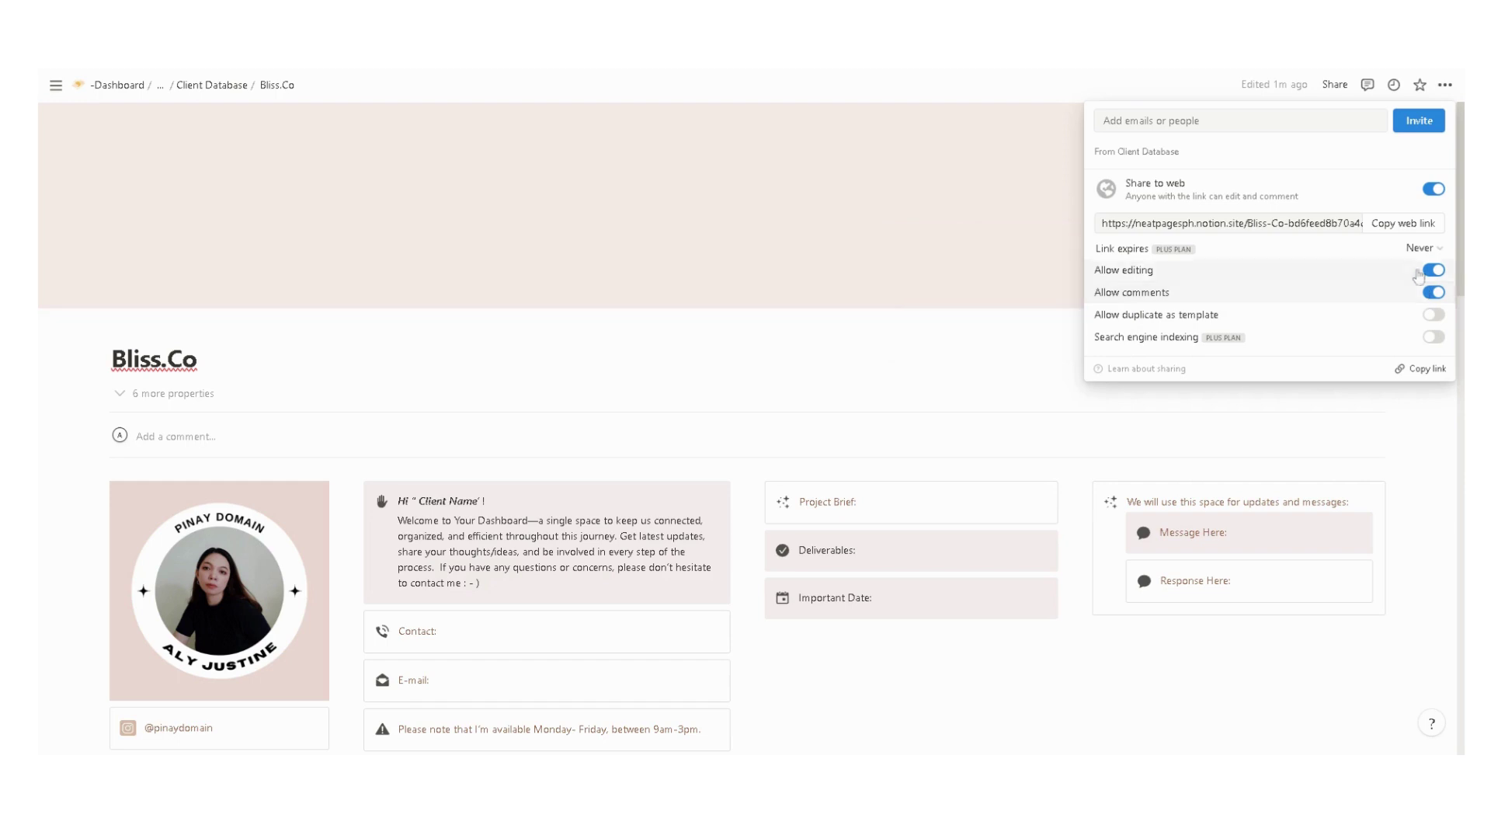
{"action": "left_click", "coordinate": [1404, 223]}
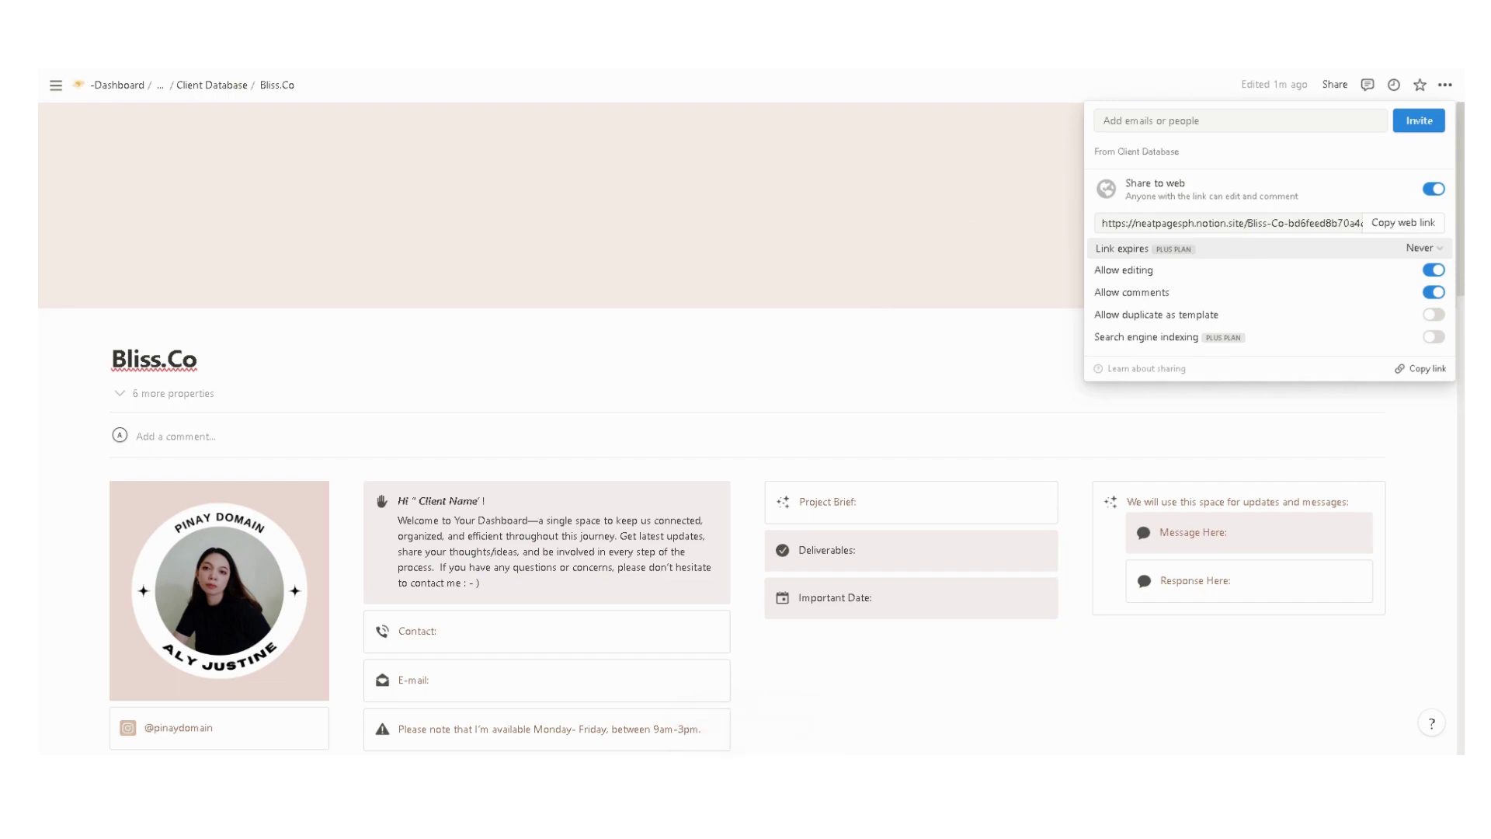
{"action": "left_click", "coordinate": [791, 361]}
{"action": "scroll", "coordinate": [791, 361], "scroll_direction": "down", "scroll_amount": 8}
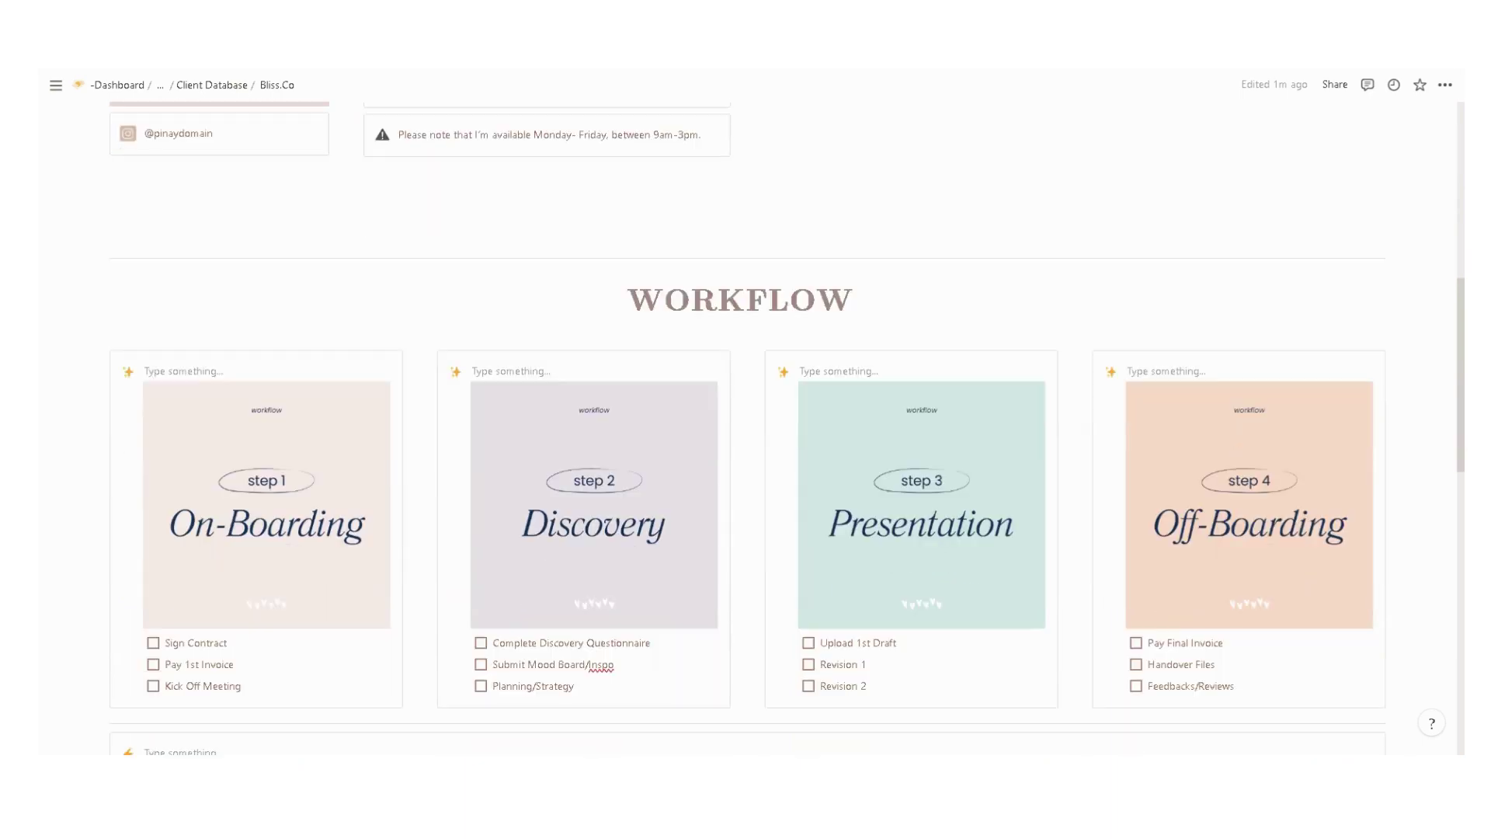
{"action": "scroll", "coordinate": [785, 295], "scroll_direction": "up", "scroll_amount": 10}
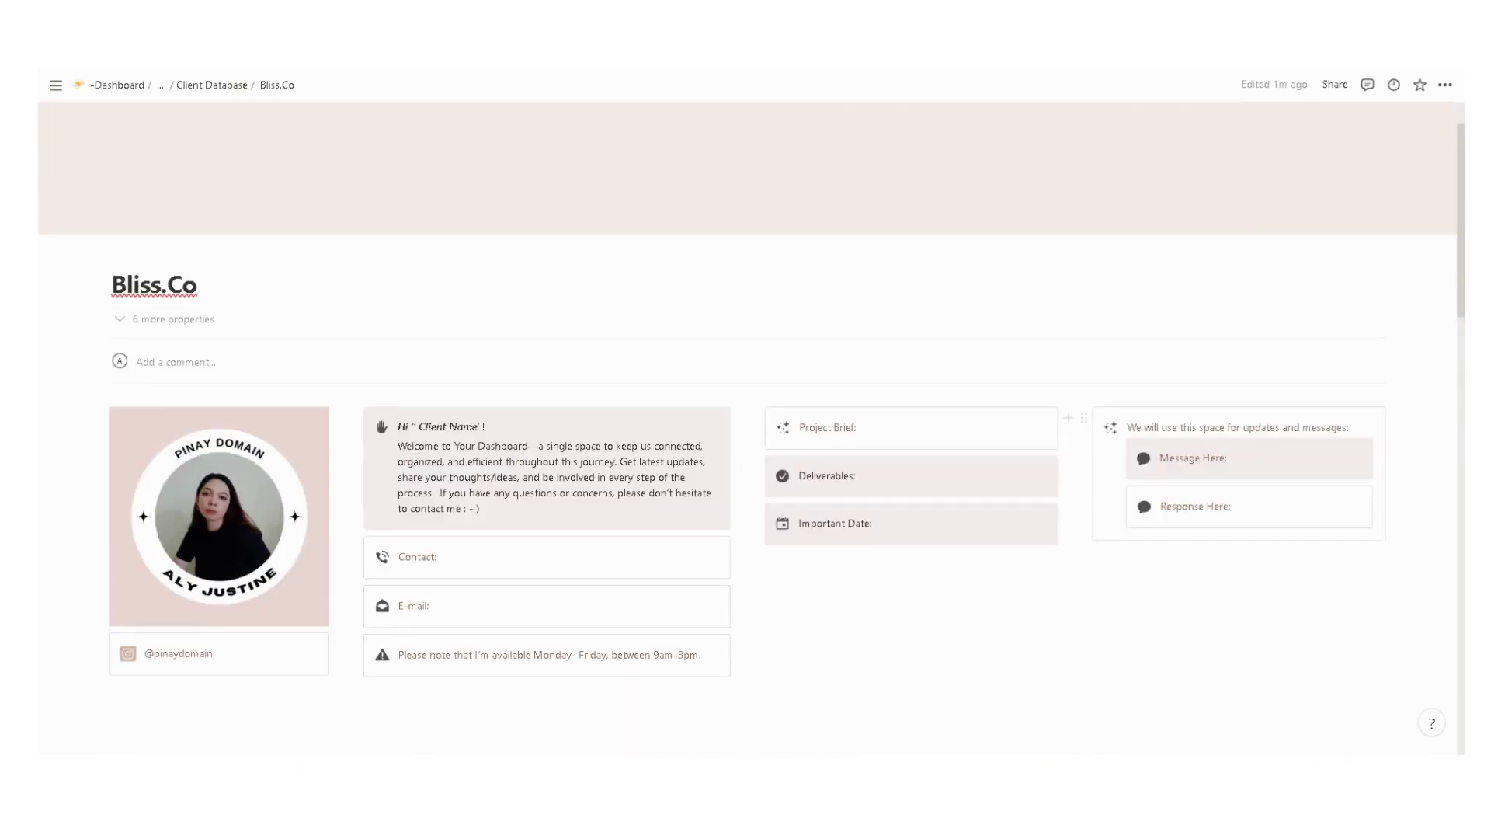
{"action": "mouse_move", "coordinate": [1376, 200]}
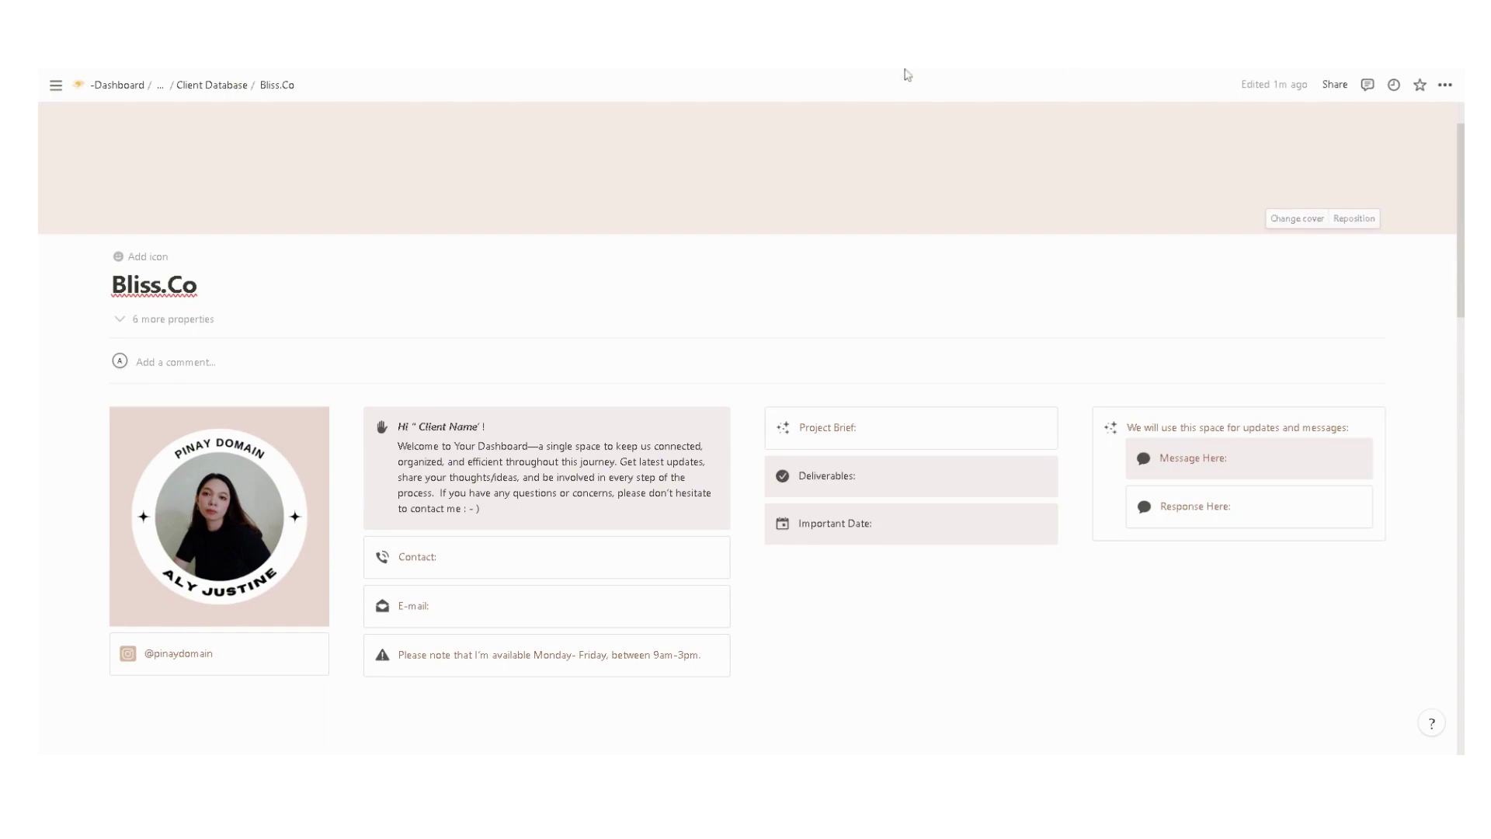
{"action": "scroll", "coordinate": [740, 138], "scroll_direction": "down", "scroll_amount": 8}
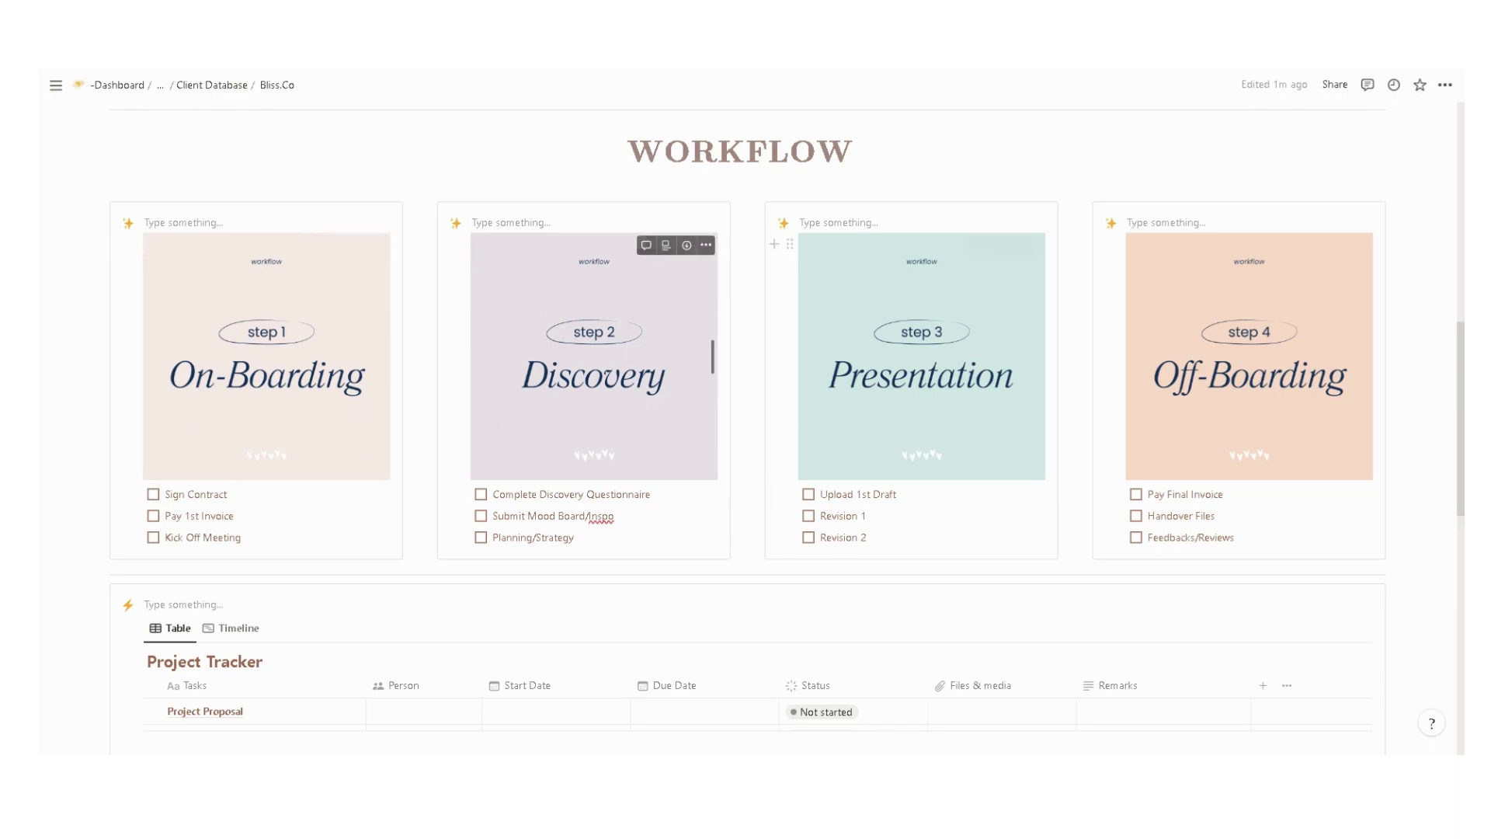
{"action": "scroll", "coordinate": [1113, 490], "scroll_direction": "down", "scroll_amount": 6}
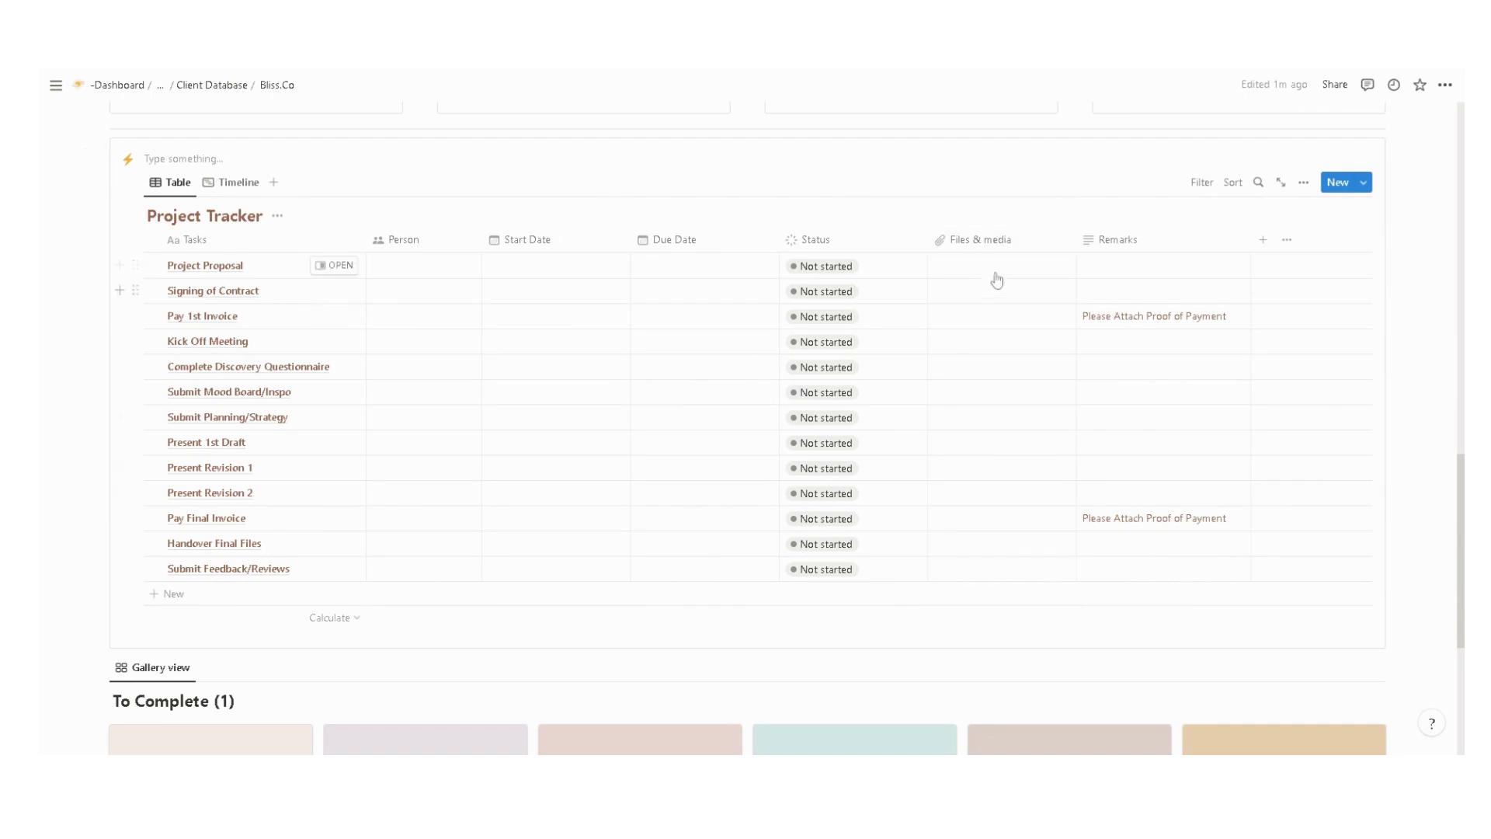
{"action": "scroll", "coordinate": [839, 435], "scroll_direction": "down", "scroll_amount": 2}
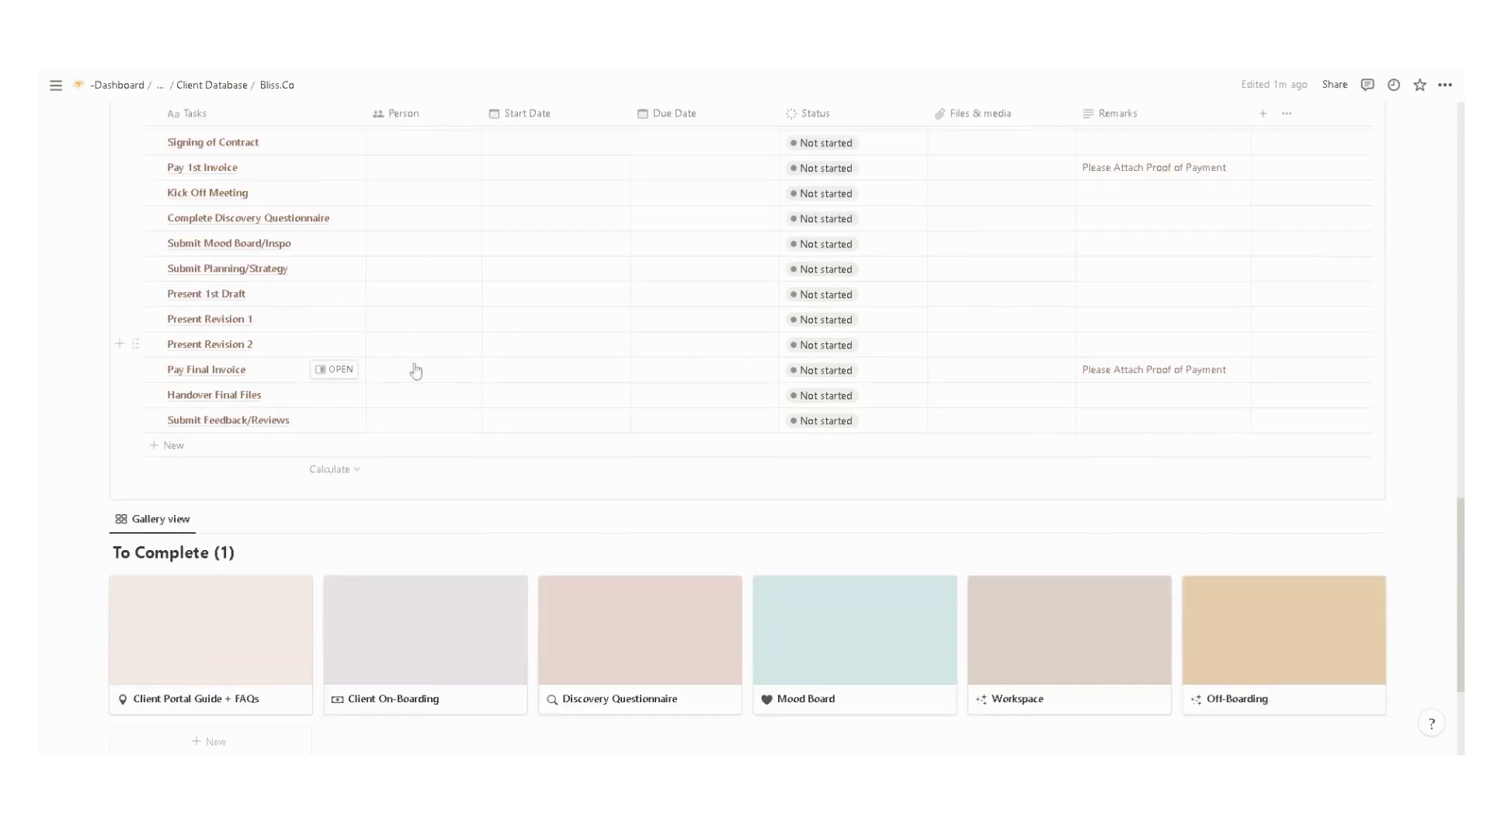
{"action": "scroll", "coordinate": [221, 466], "scroll_direction": "down", "scroll_amount": 1}
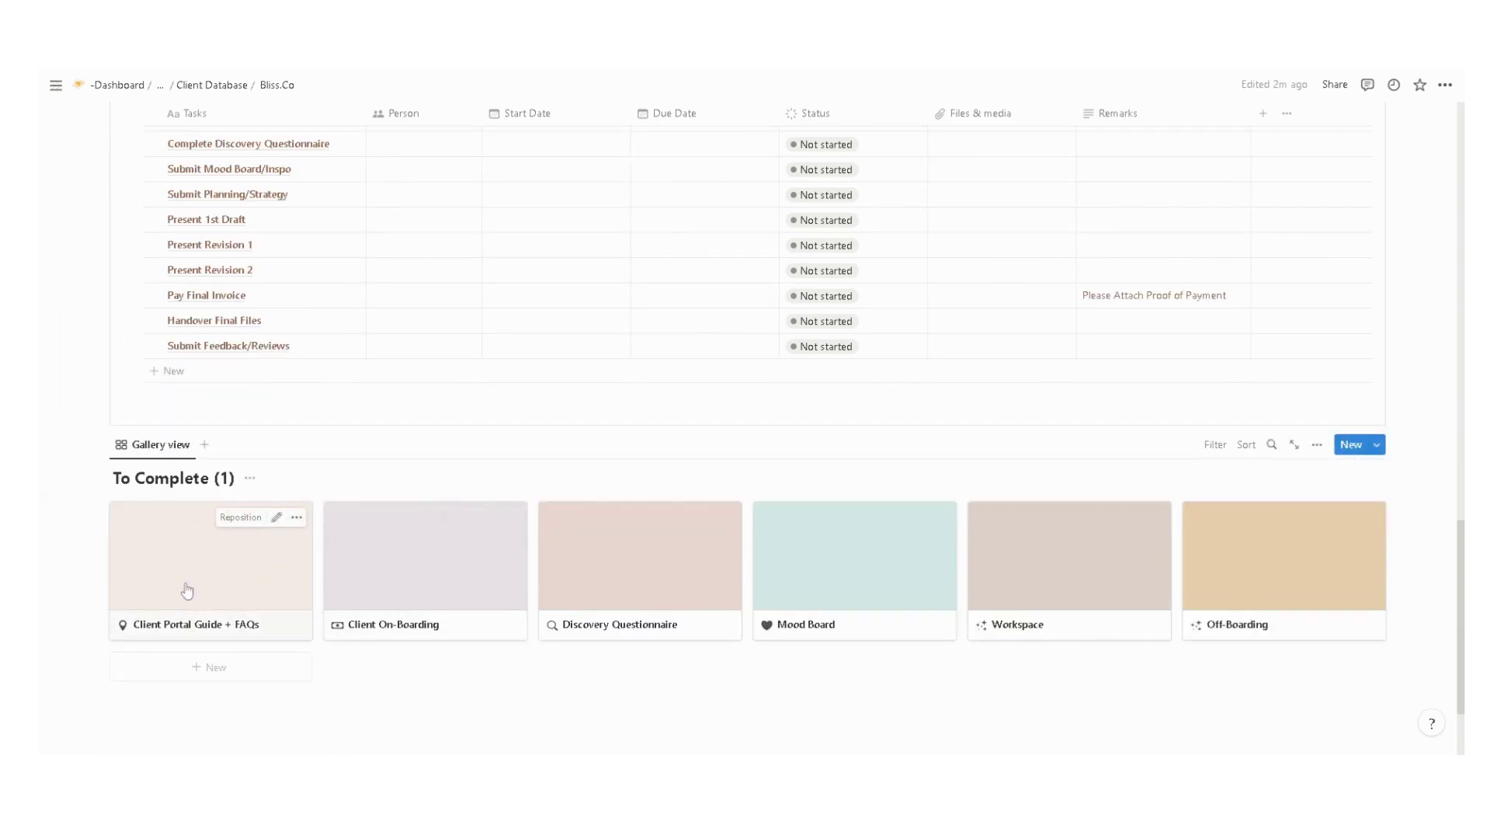
View the Client Portal Guide + FAQs page full-screen, then return to Bliss.Co
{"action": "left_click", "coordinate": [214, 595]}
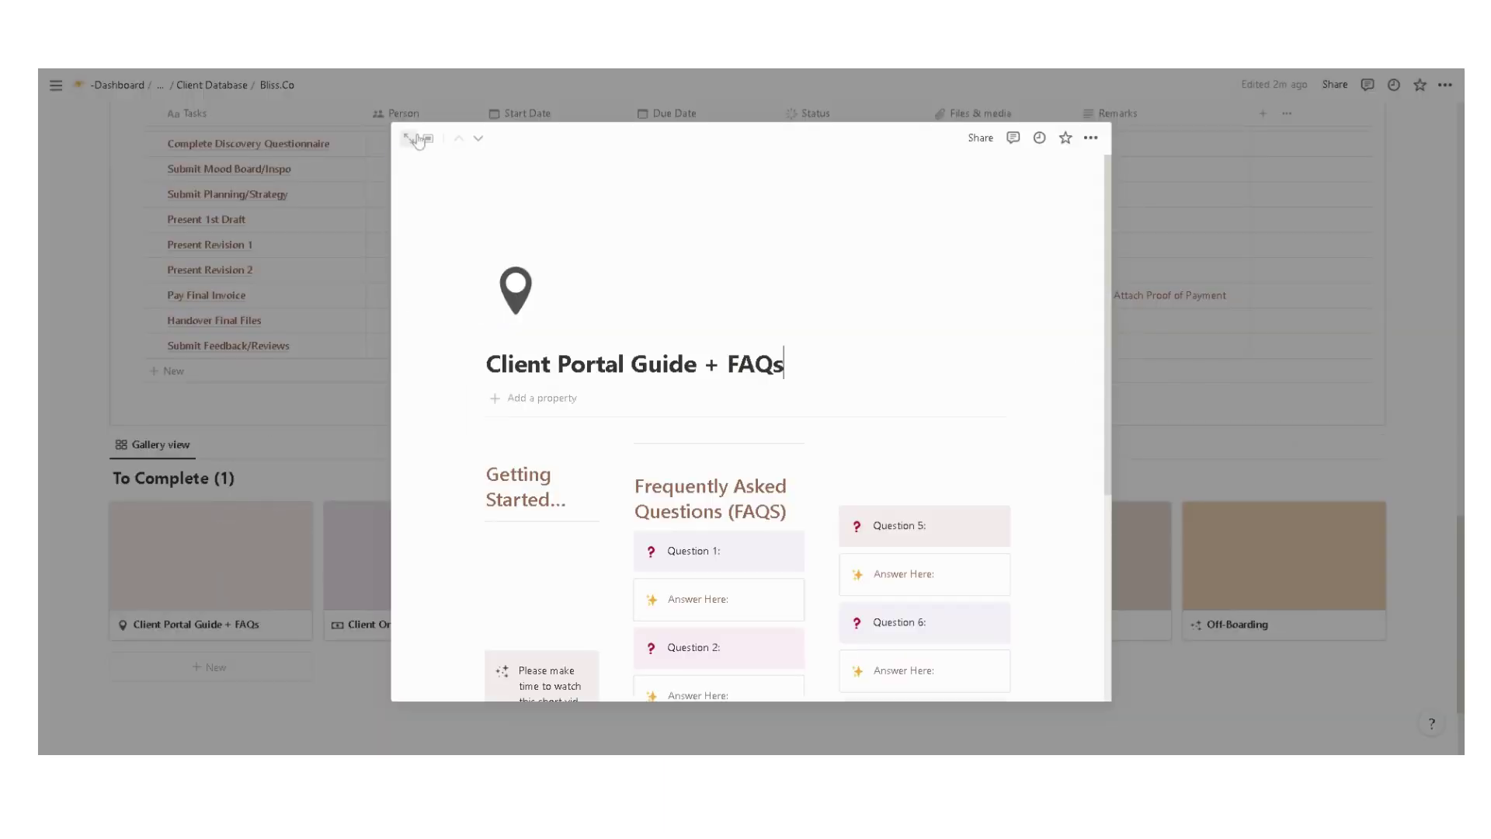
{"action": "left_click", "coordinate": [409, 139]}
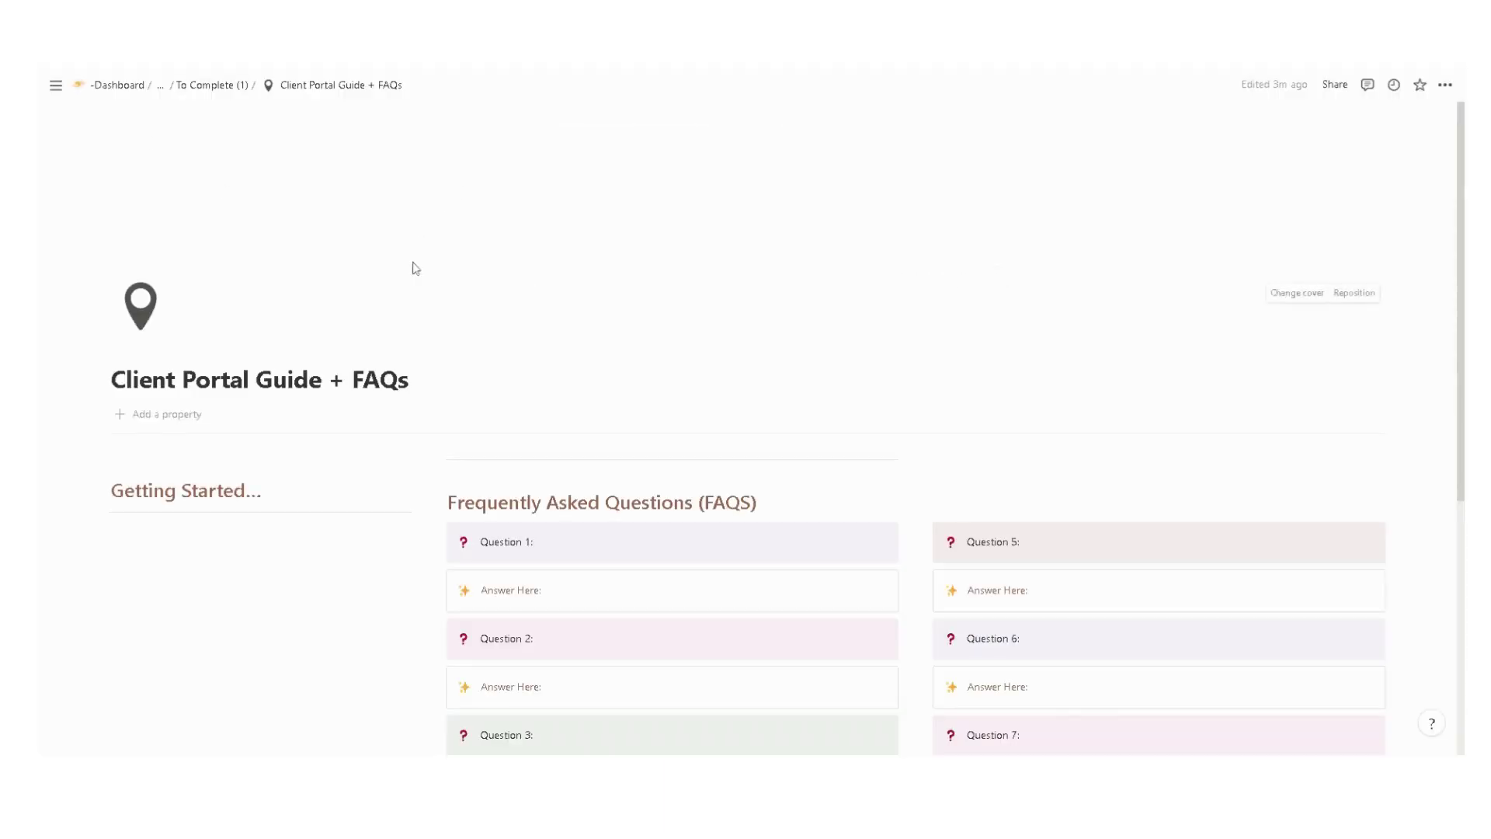
{"action": "scroll", "coordinate": [387, 500], "scroll_direction": "down", "scroll_amount": 2}
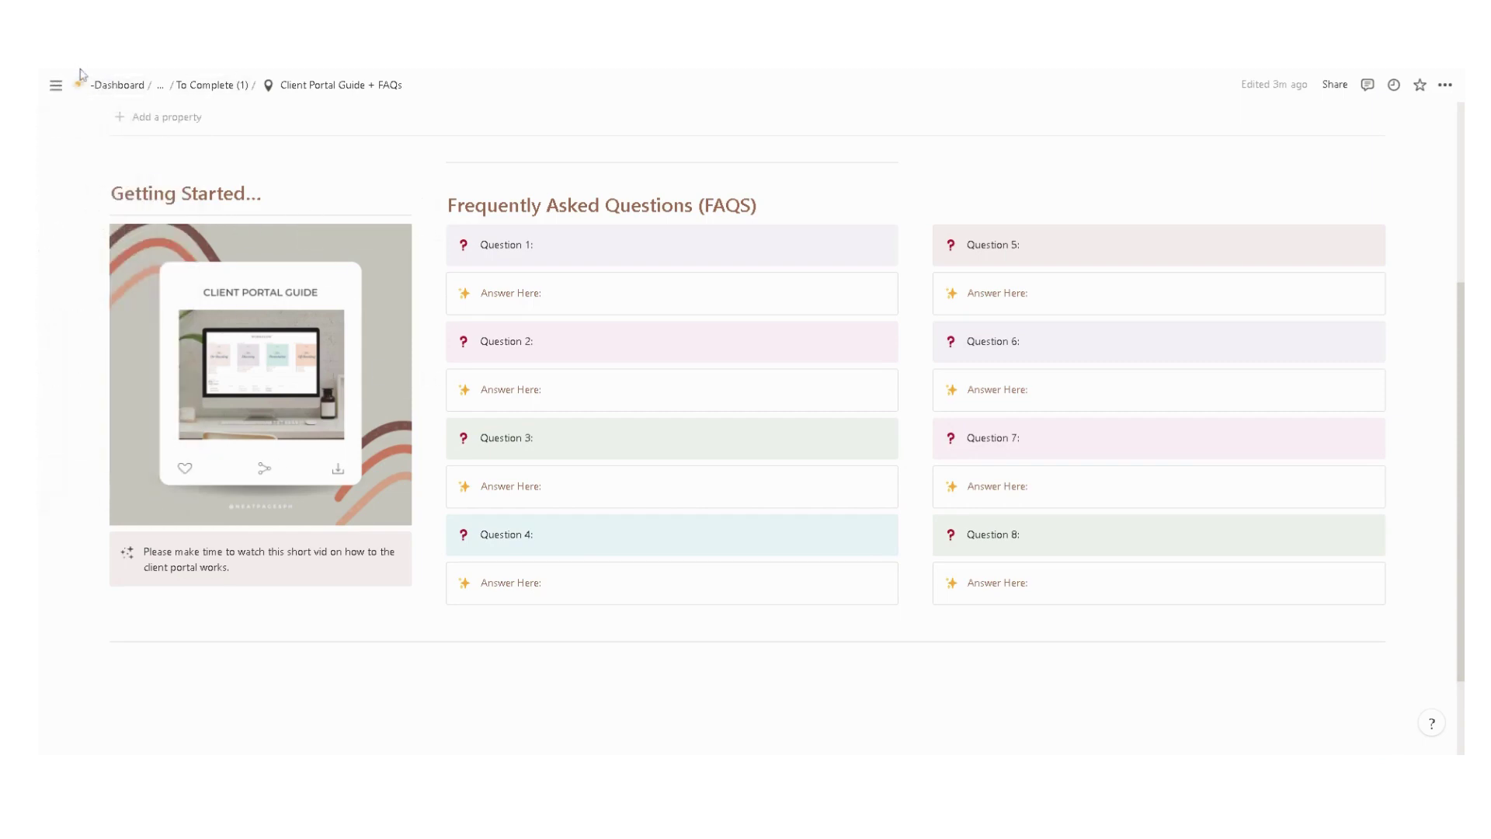
{"action": "key", "text": "Escape"}
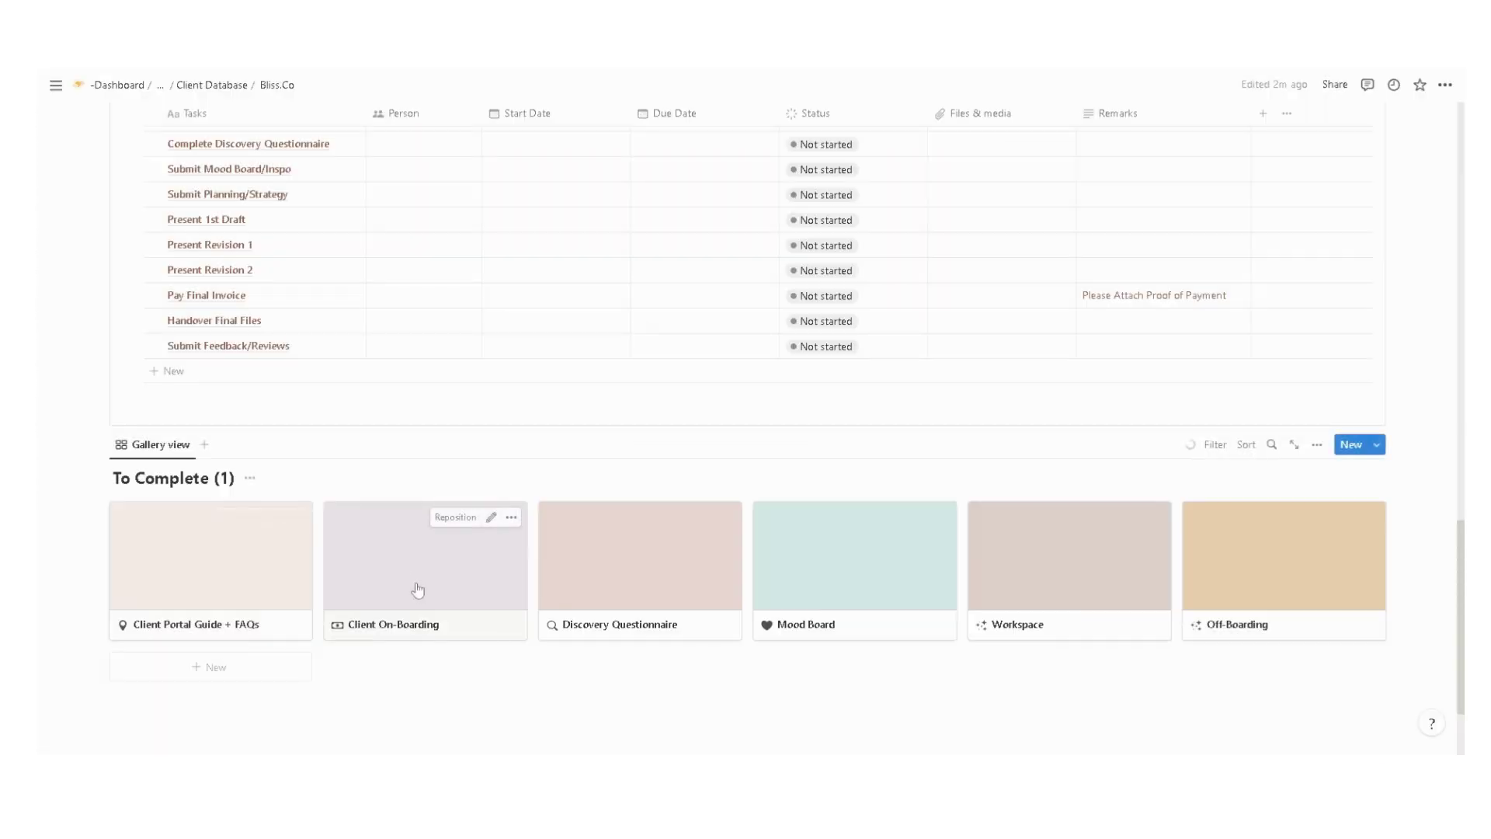
Open Client On-Boarding and expand the welcome packet, proposal, contract draft and final contract uploads
{"action": "left_click", "coordinate": [419, 595]}
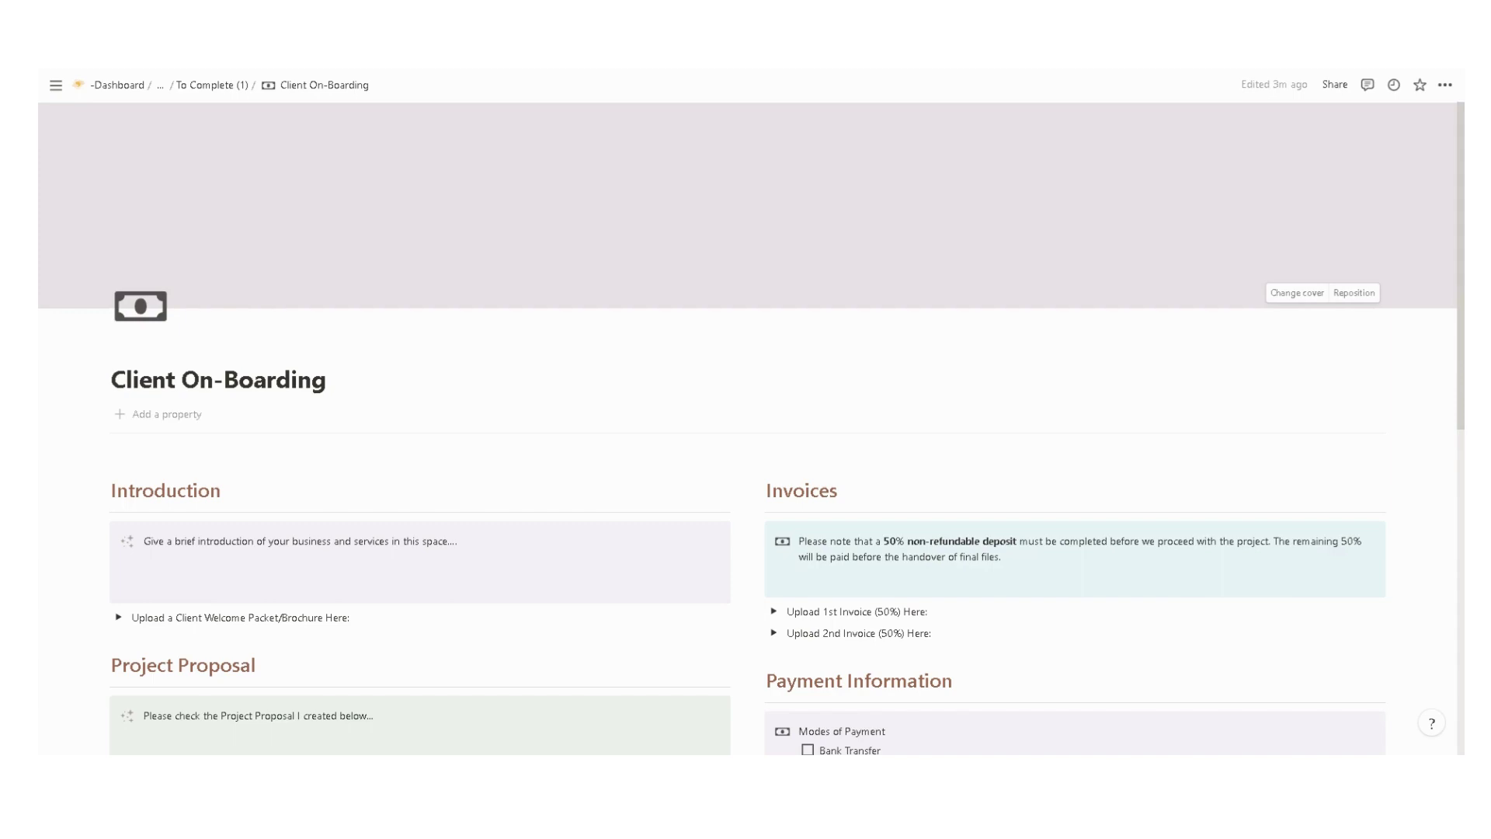
{"action": "scroll", "coordinate": [746, 427], "scroll_direction": "down", "scroll_amount": 1}
{"action": "scroll", "coordinate": [253, 449], "scroll_direction": "down", "scroll_amount": 2}
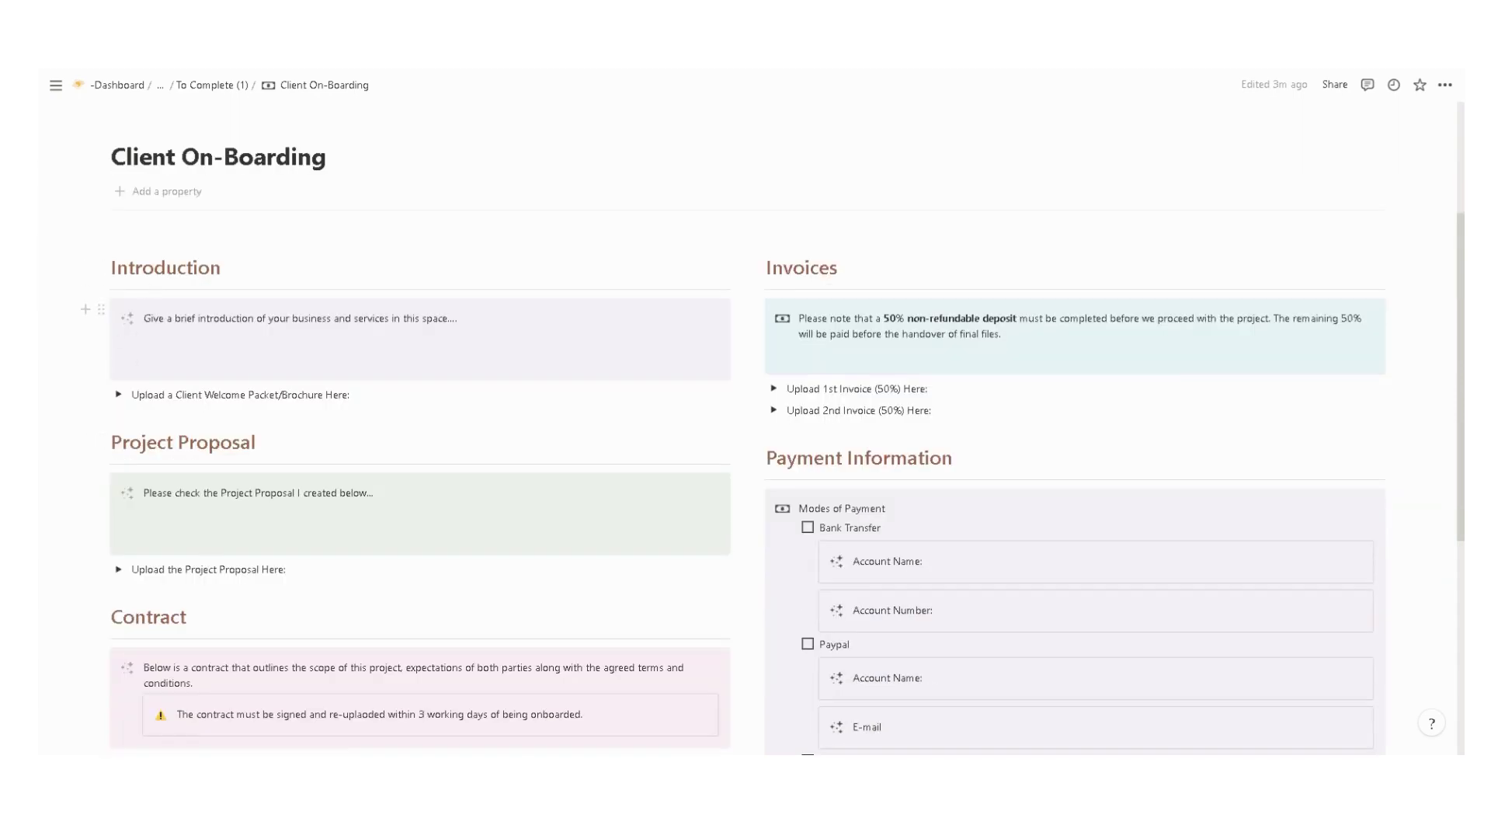
{"action": "left_click_drag", "start_coordinate": [172, 318], "coordinate": [403, 318]}
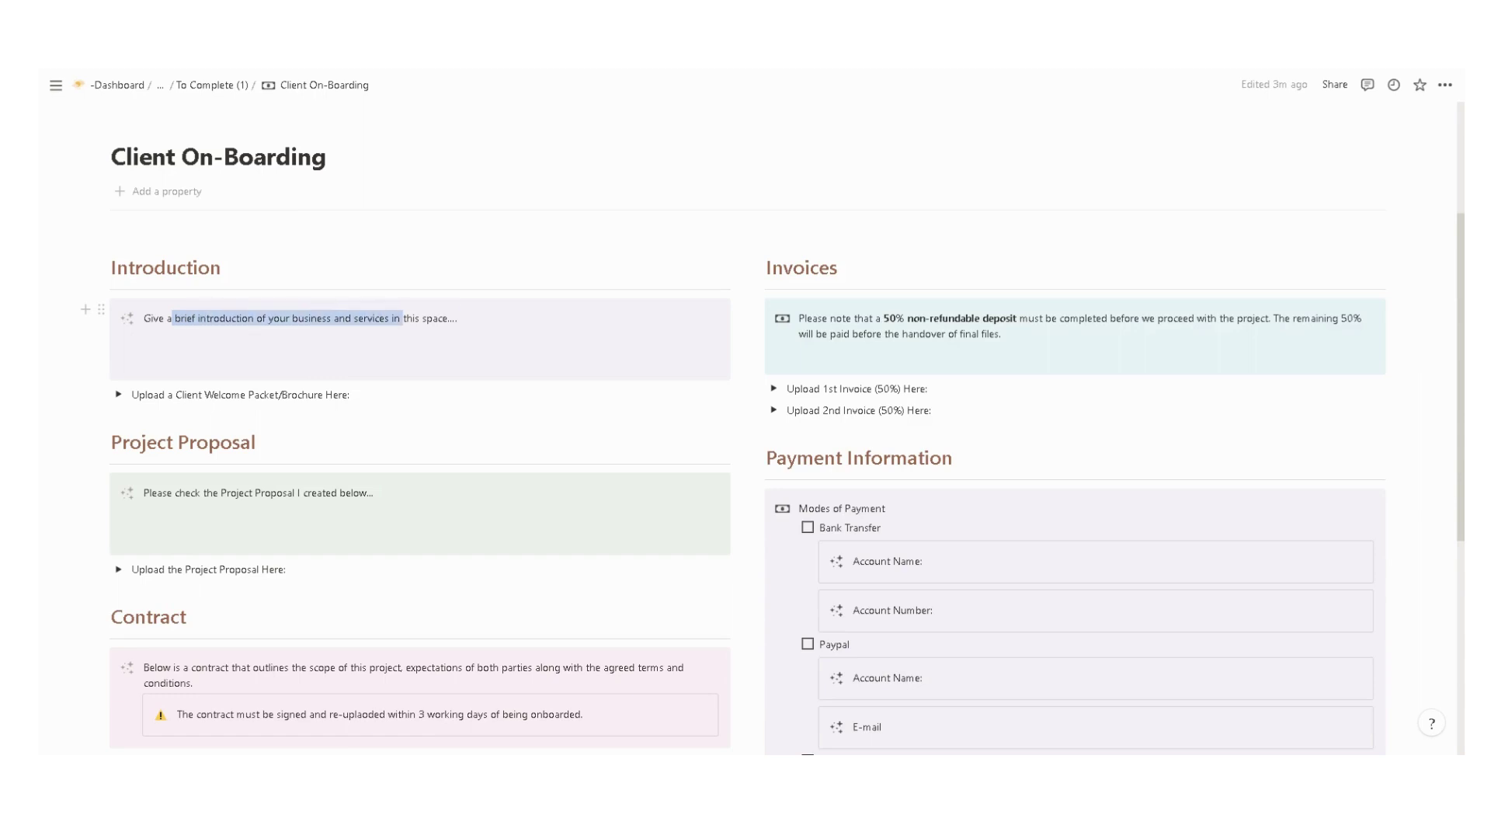
{"action": "left_click", "coordinate": [119, 393]}
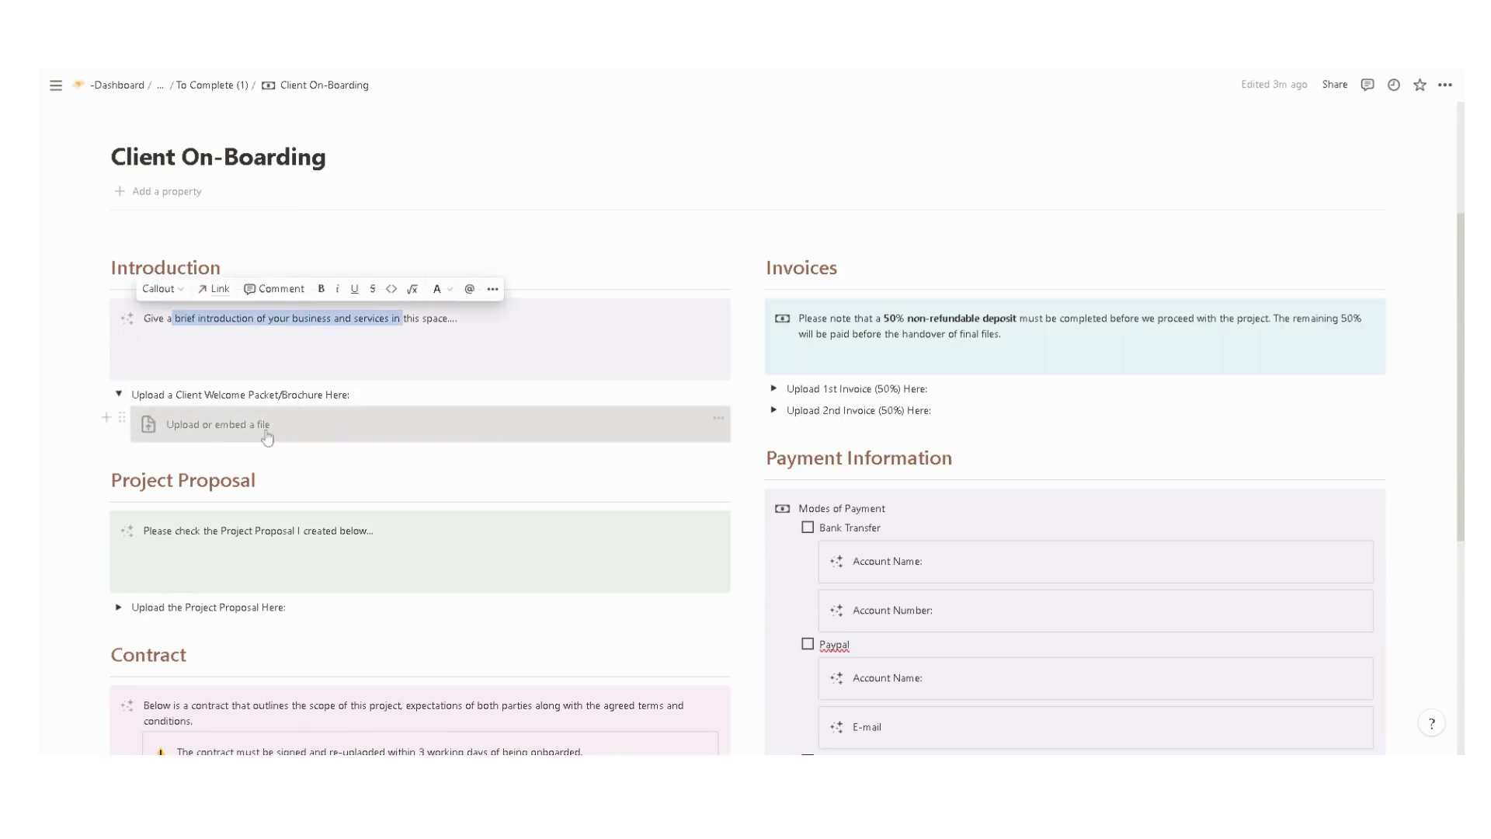
{"action": "left_click", "coordinate": [202, 549]}
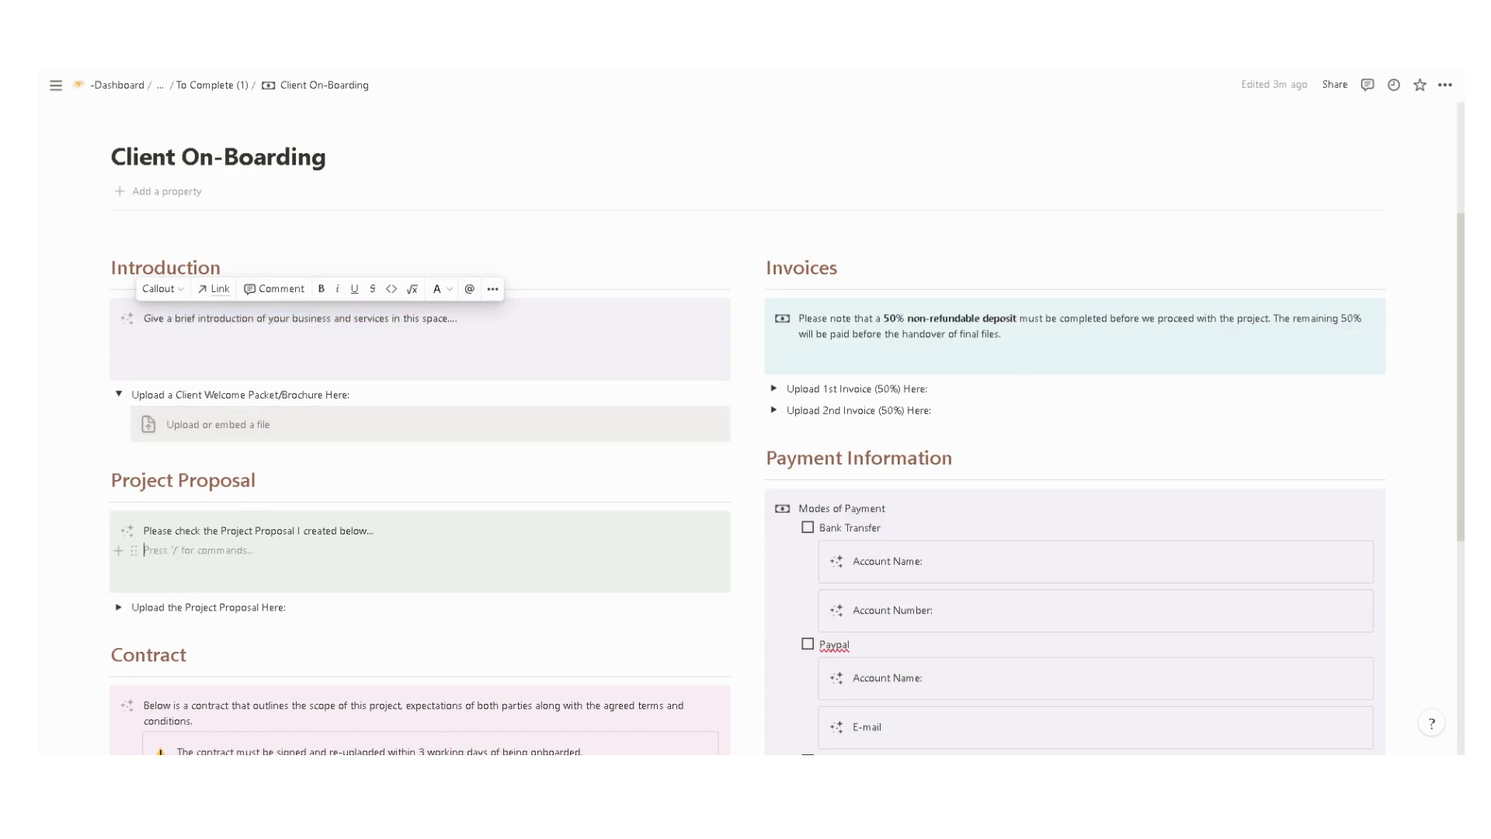
{"action": "left_click", "coordinate": [118, 606]}
{"action": "scroll", "coordinate": [126, 396], "scroll_direction": "down", "scroll_amount": 3}
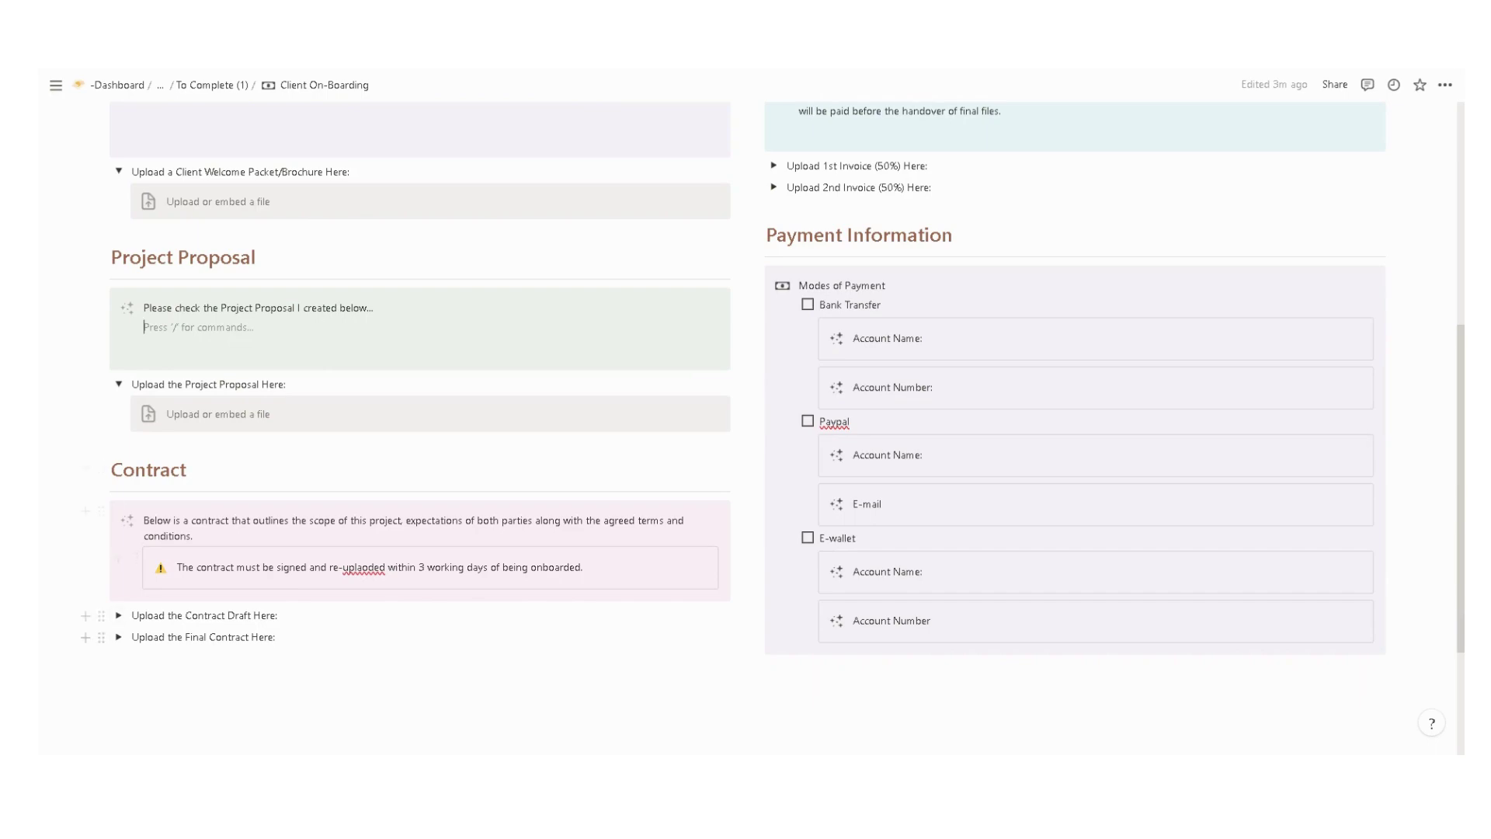
{"action": "left_click", "coordinate": [118, 615]}
{"action": "scroll", "coordinate": [118, 615], "scroll_direction": "down", "scroll_amount": 3}
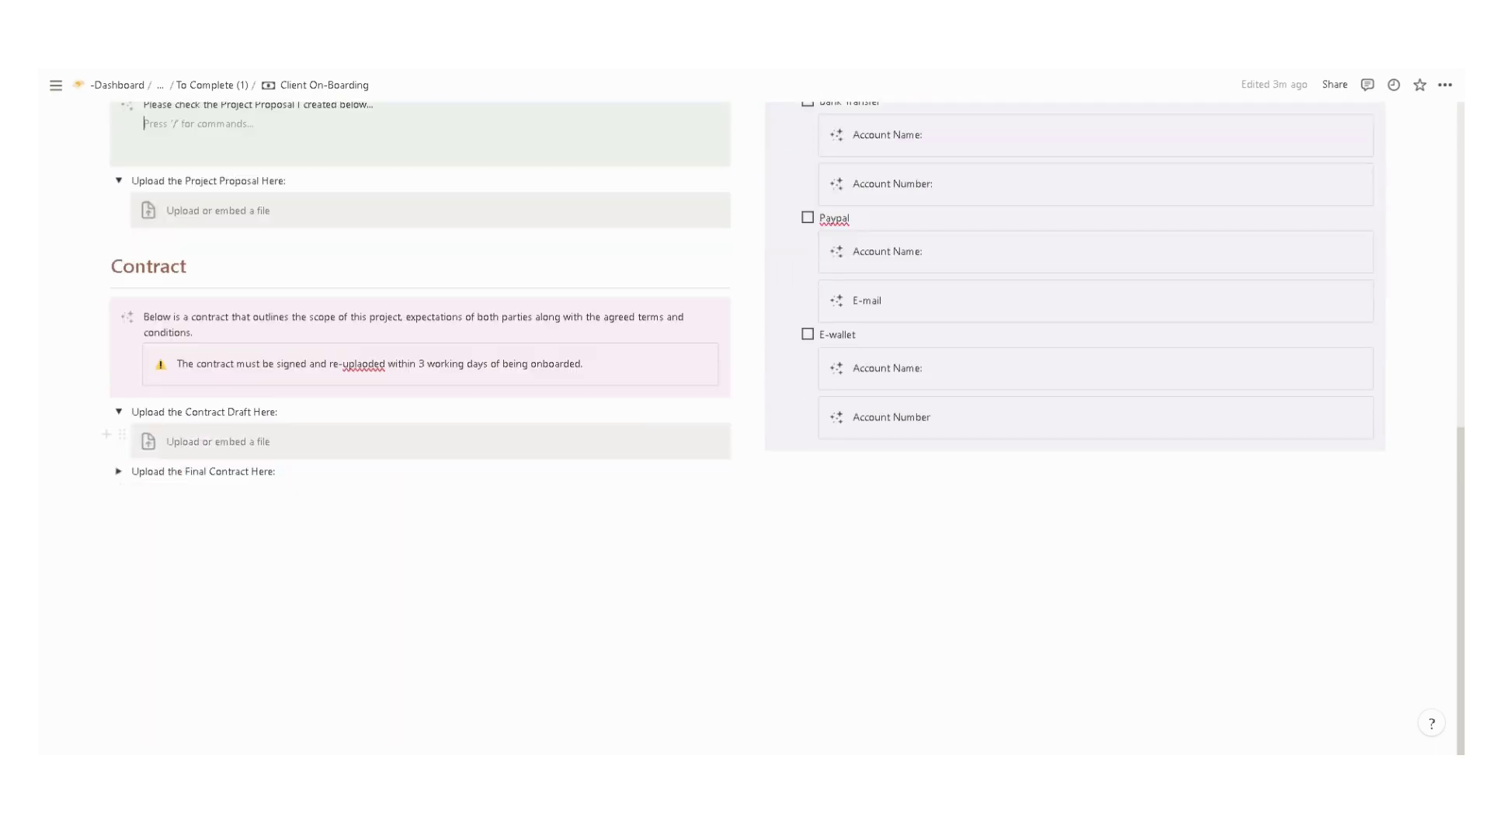
{"action": "left_click", "coordinate": [118, 471]}
Expand the 1st and 2nd invoice uploads, review the payment notes, and go back
{"action": "scroll", "coordinate": [466, 590], "scroll_direction": "up", "scroll_amount": 5}
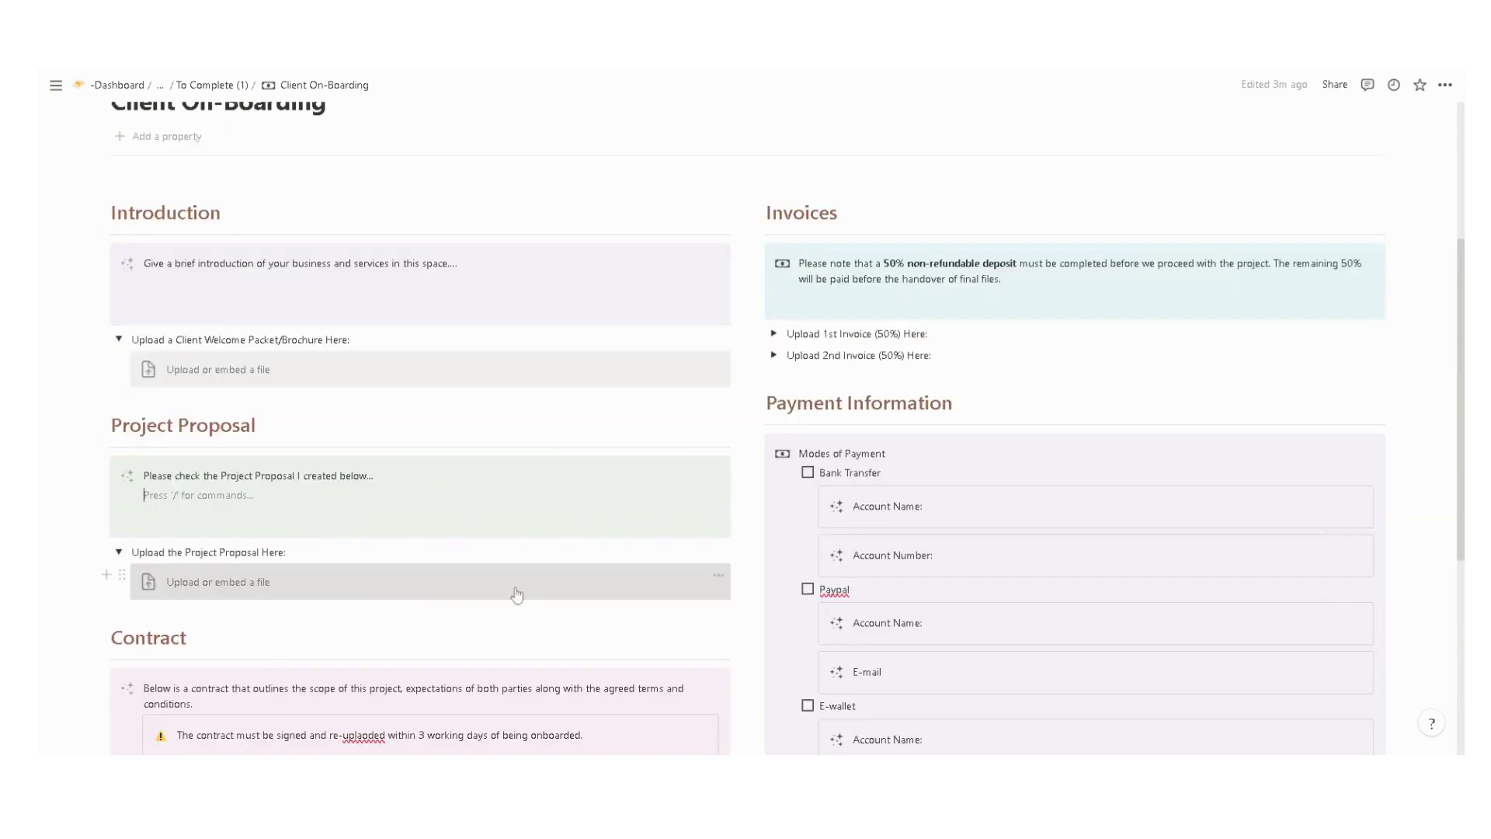
{"action": "scroll", "coordinate": [519, 594], "scroll_direction": "up", "scroll_amount": 1}
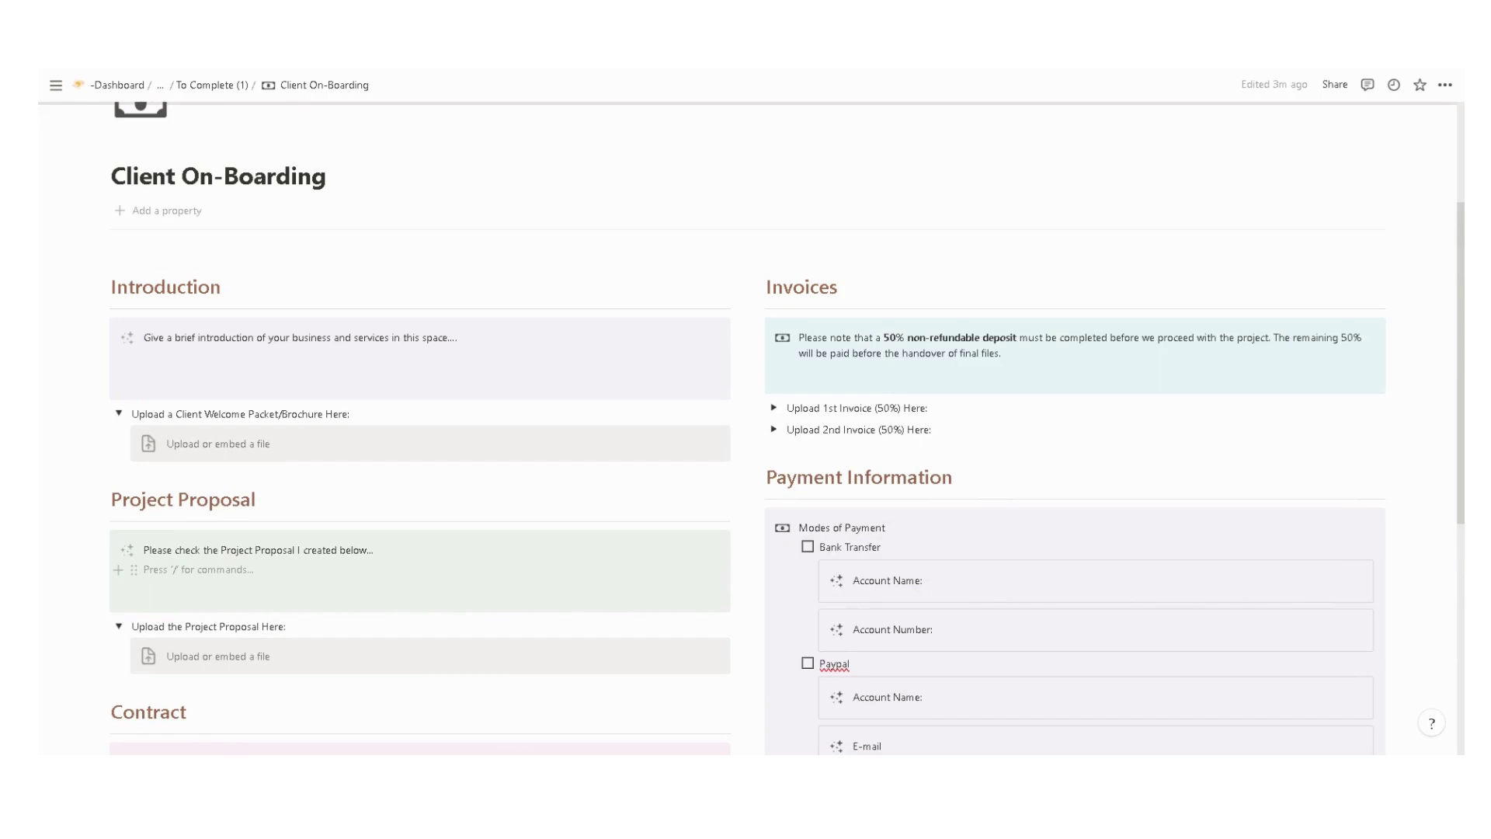
{"action": "left_click", "coordinate": [773, 408]}
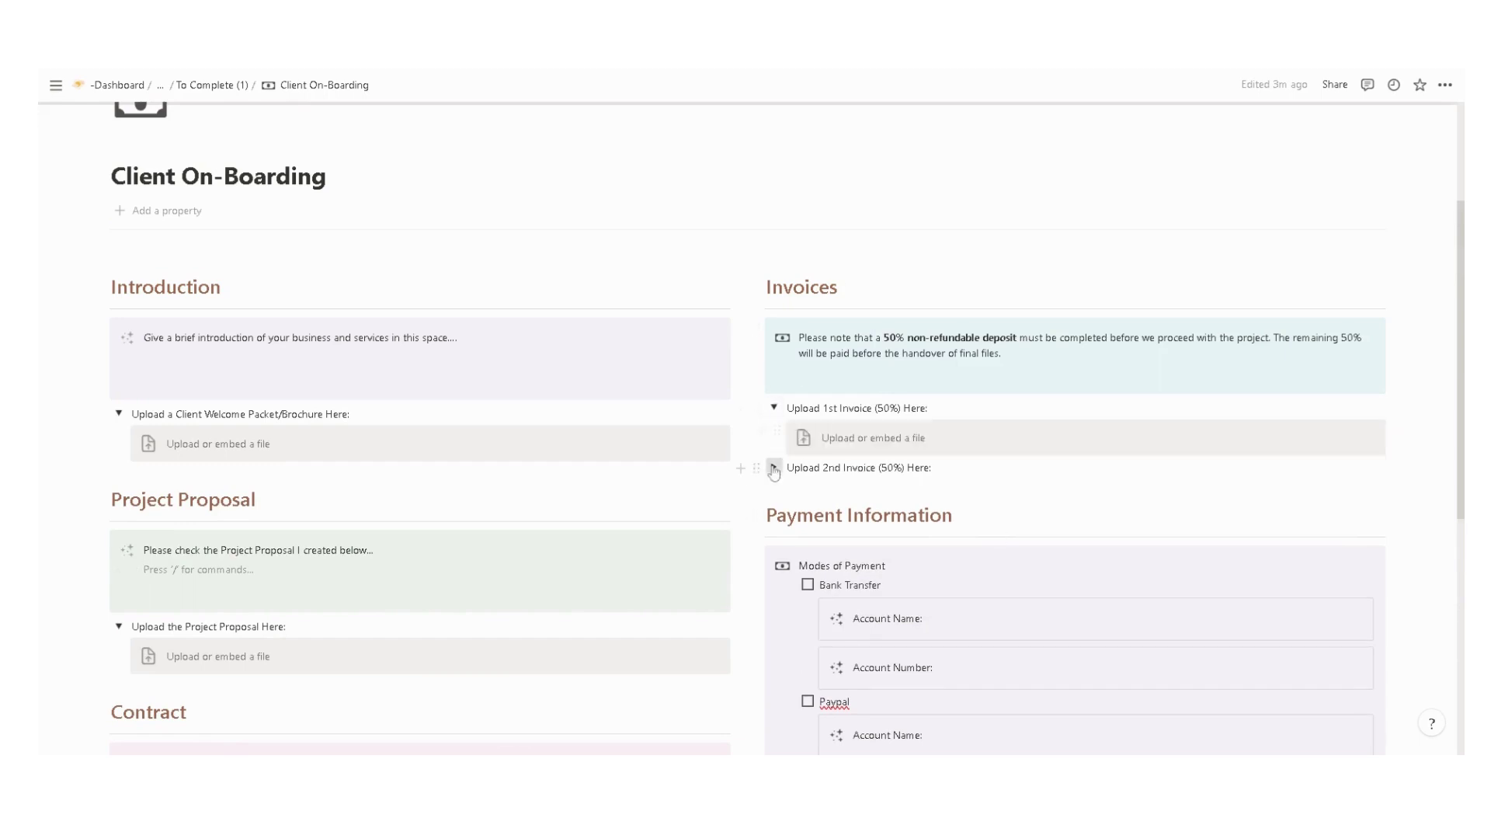
{"action": "left_click", "coordinate": [774, 466]}
{"action": "left_click_drag", "start_coordinate": [798, 337], "coordinate": [1002, 354]}
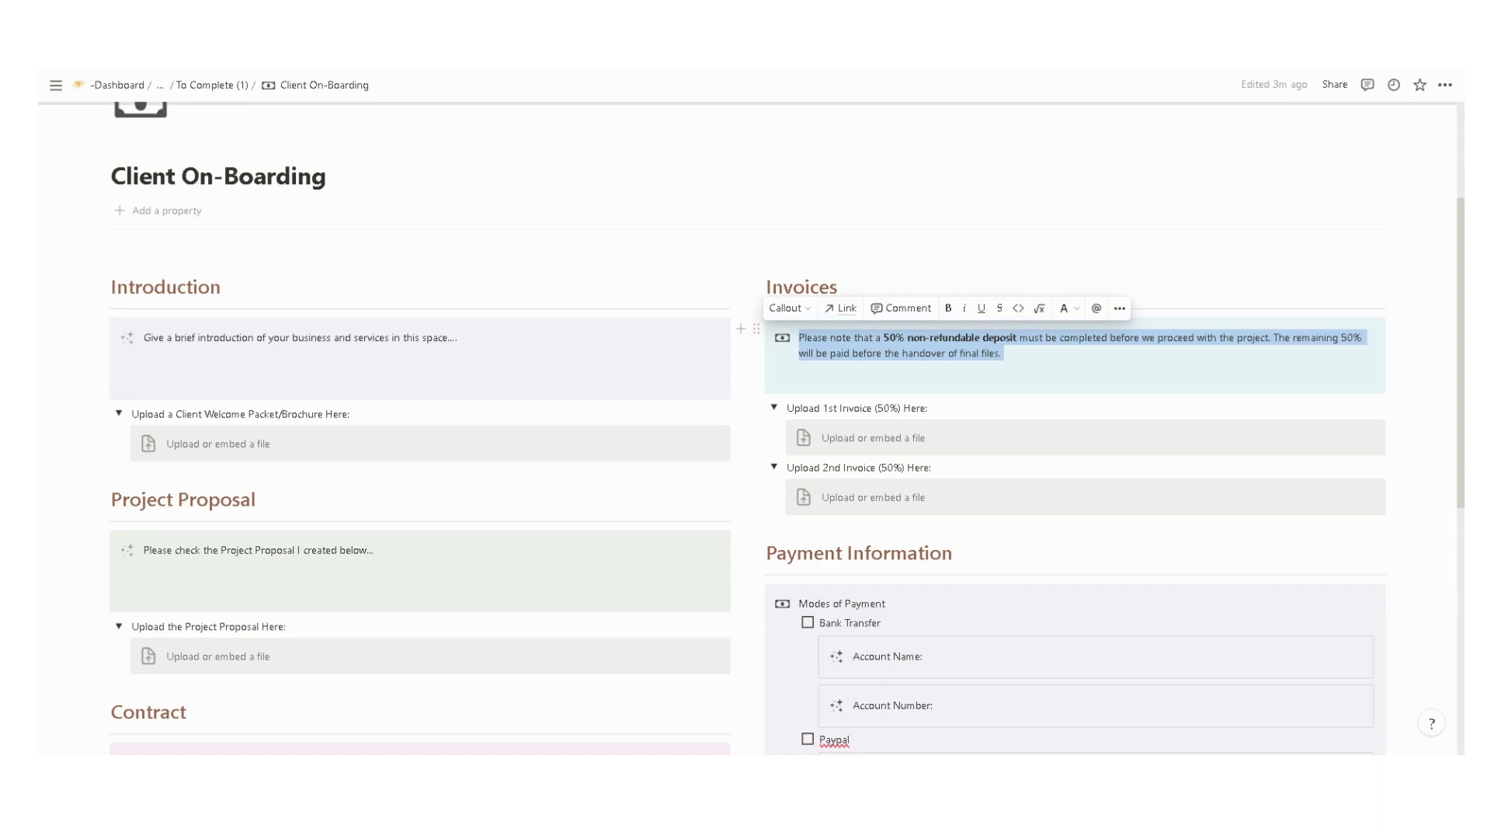
{"action": "scroll", "coordinate": [746, 419], "scroll_direction": "down", "scroll_amount": 2}
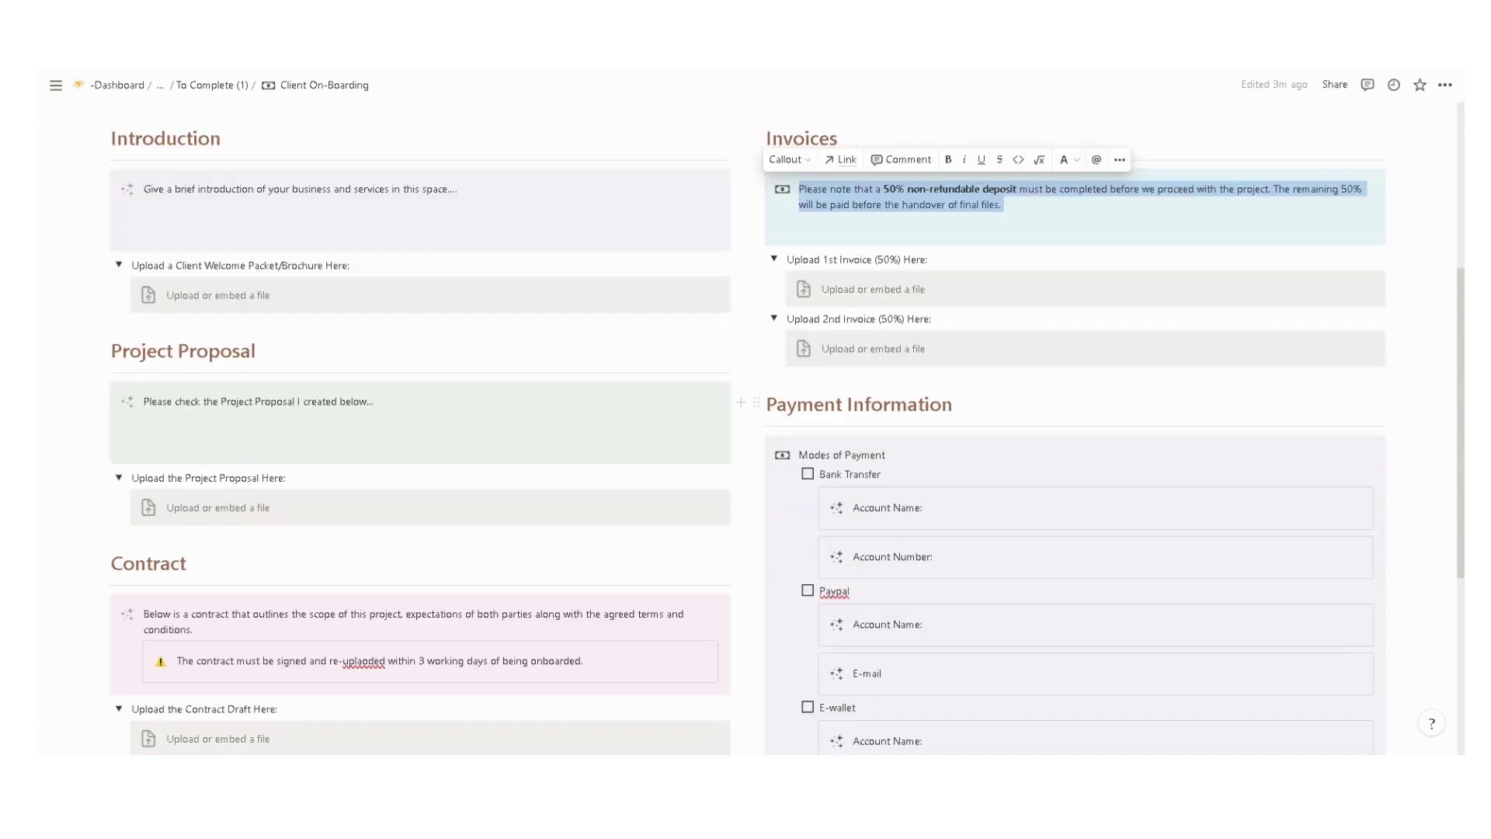
{"action": "left_click_drag", "start_coordinate": [767, 404], "coordinate": [952, 404]}
{"action": "scroll", "coordinate": [952, 404], "scroll_direction": "down", "scroll_amount": 2}
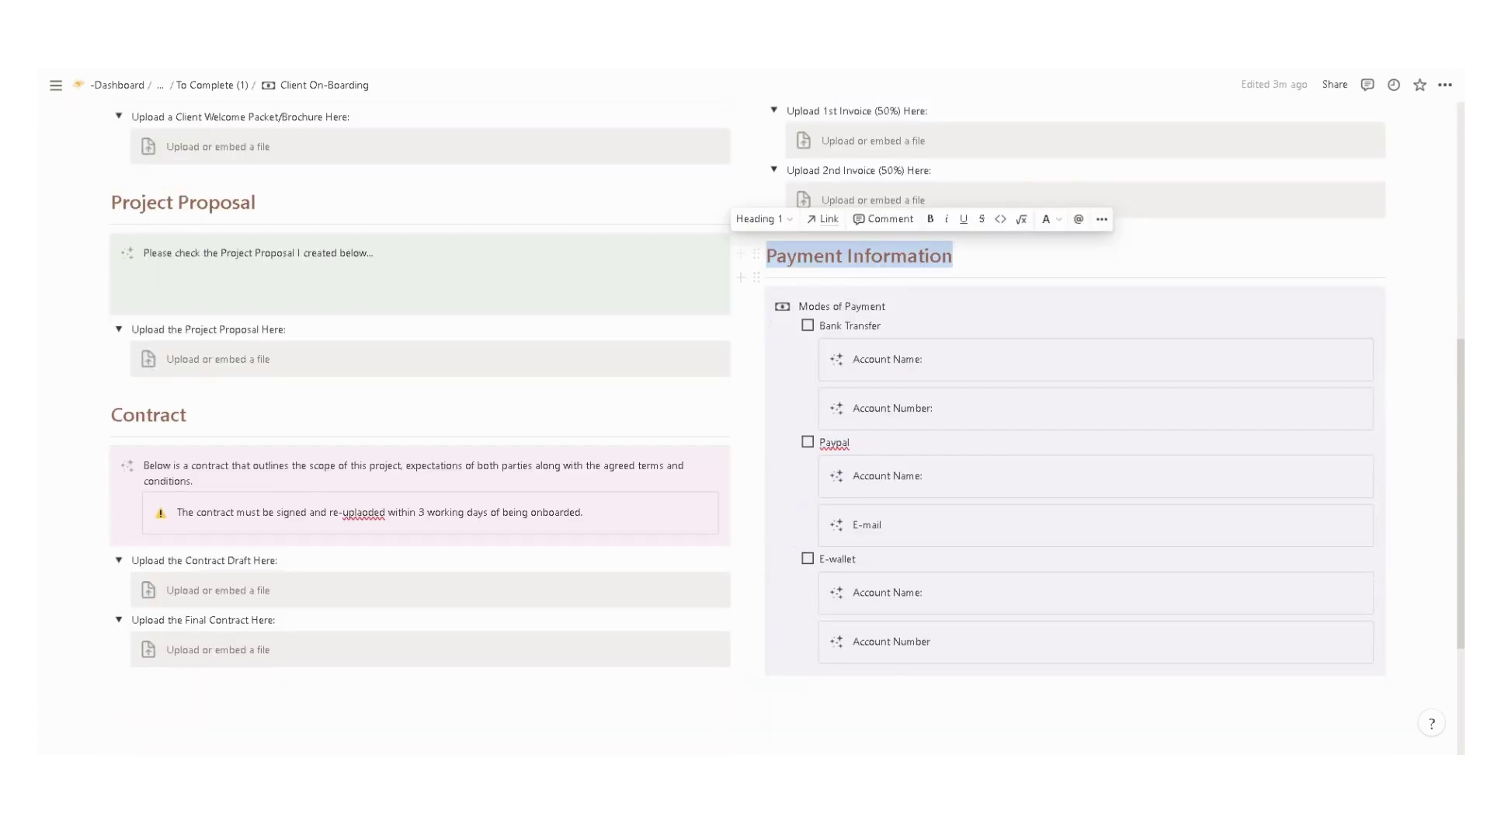
{"action": "left_click_drag", "start_coordinate": [798, 306], "coordinate": [886, 306]}
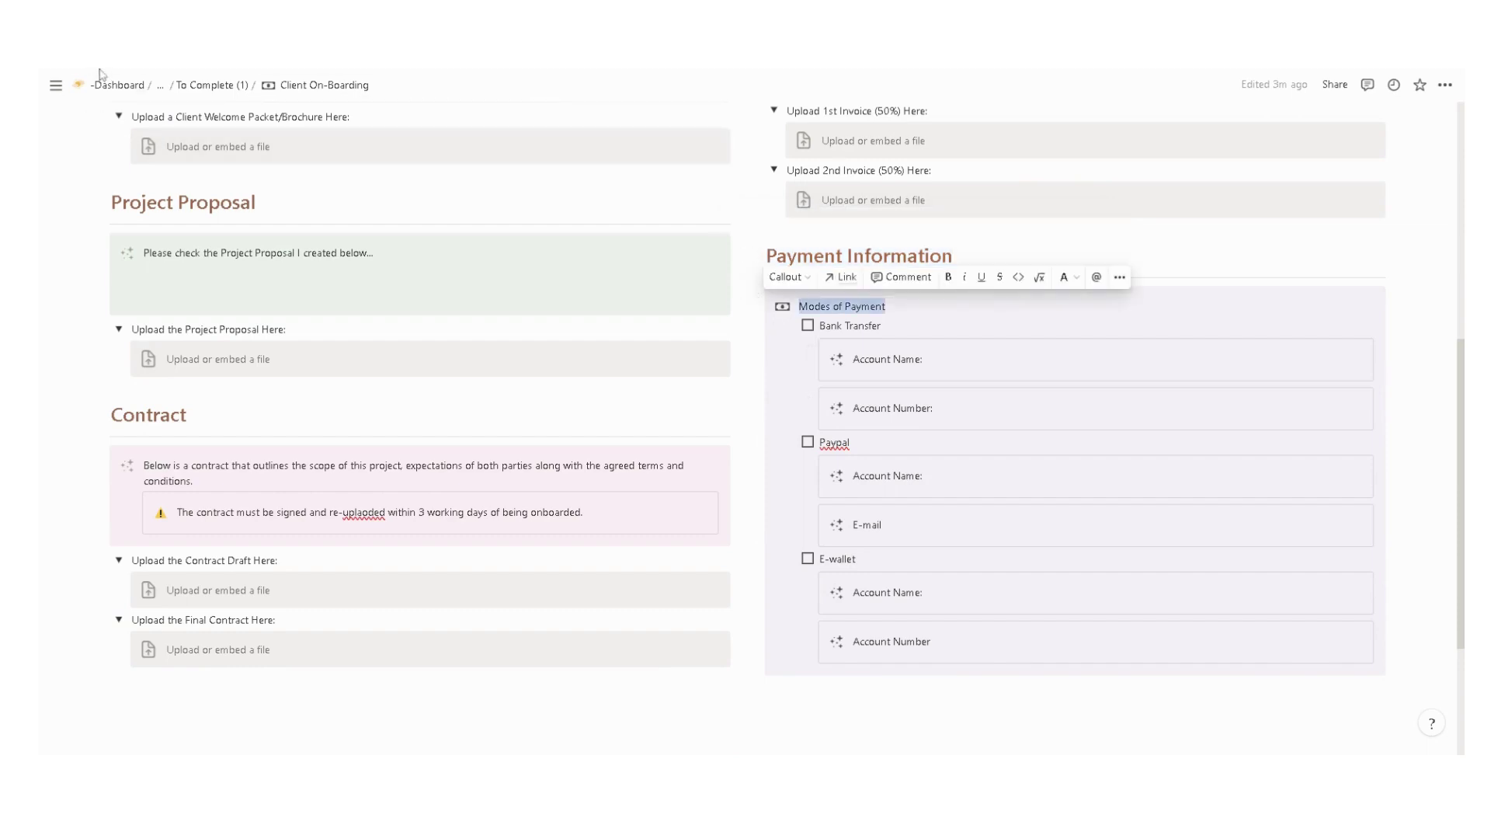
{"action": "key", "text": "alt+Left"}
Preview the Discovery Questionnaire page and close it again
{"action": "scroll", "coordinate": [715, 266], "scroll_direction": "down", "scroll_amount": 3}
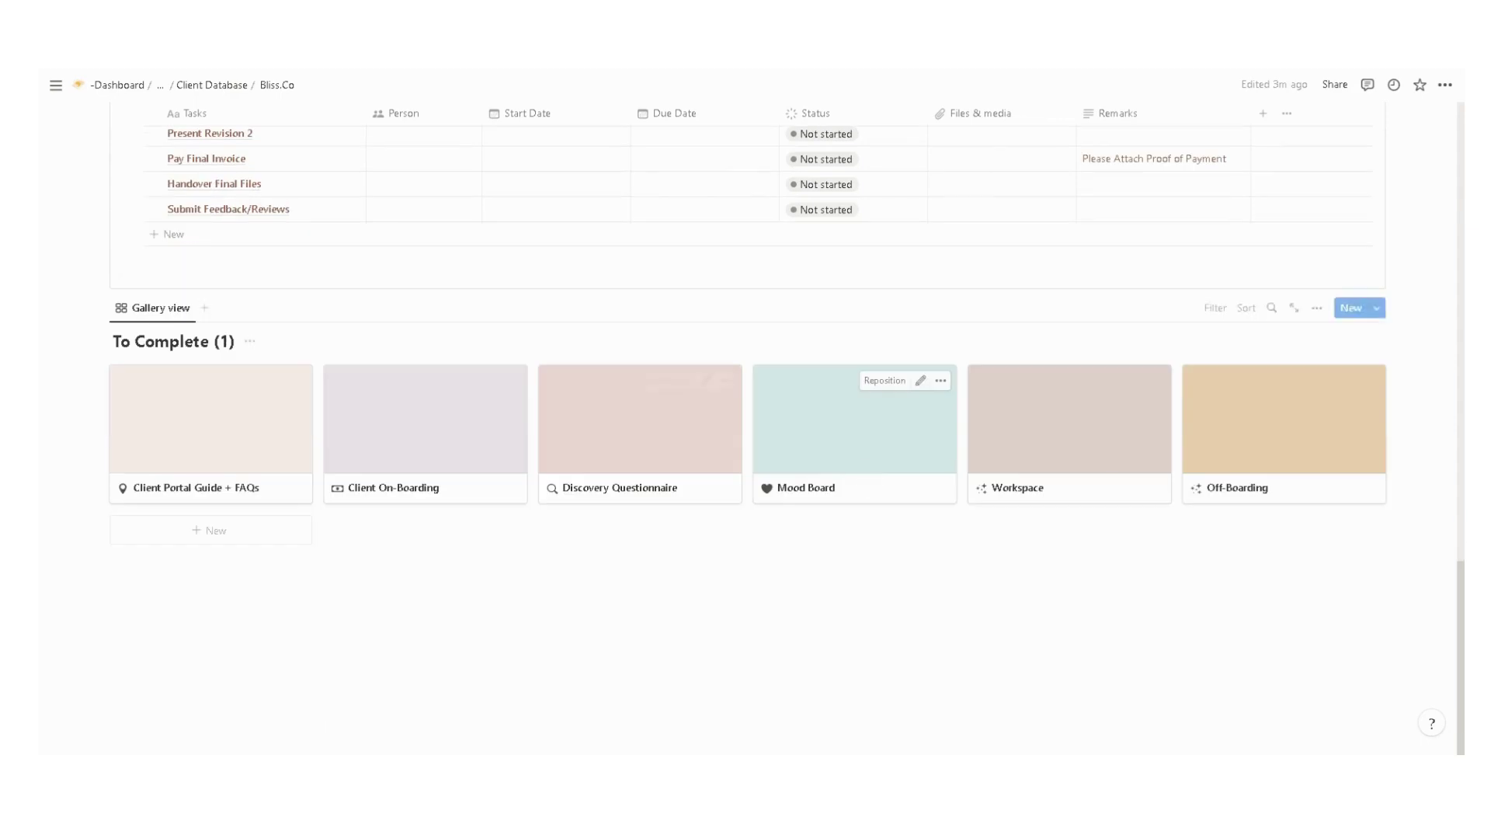
{"action": "left_click", "coordinate": [656, 449]}
{"action": "left_click", "coordinate": [386, 239]}
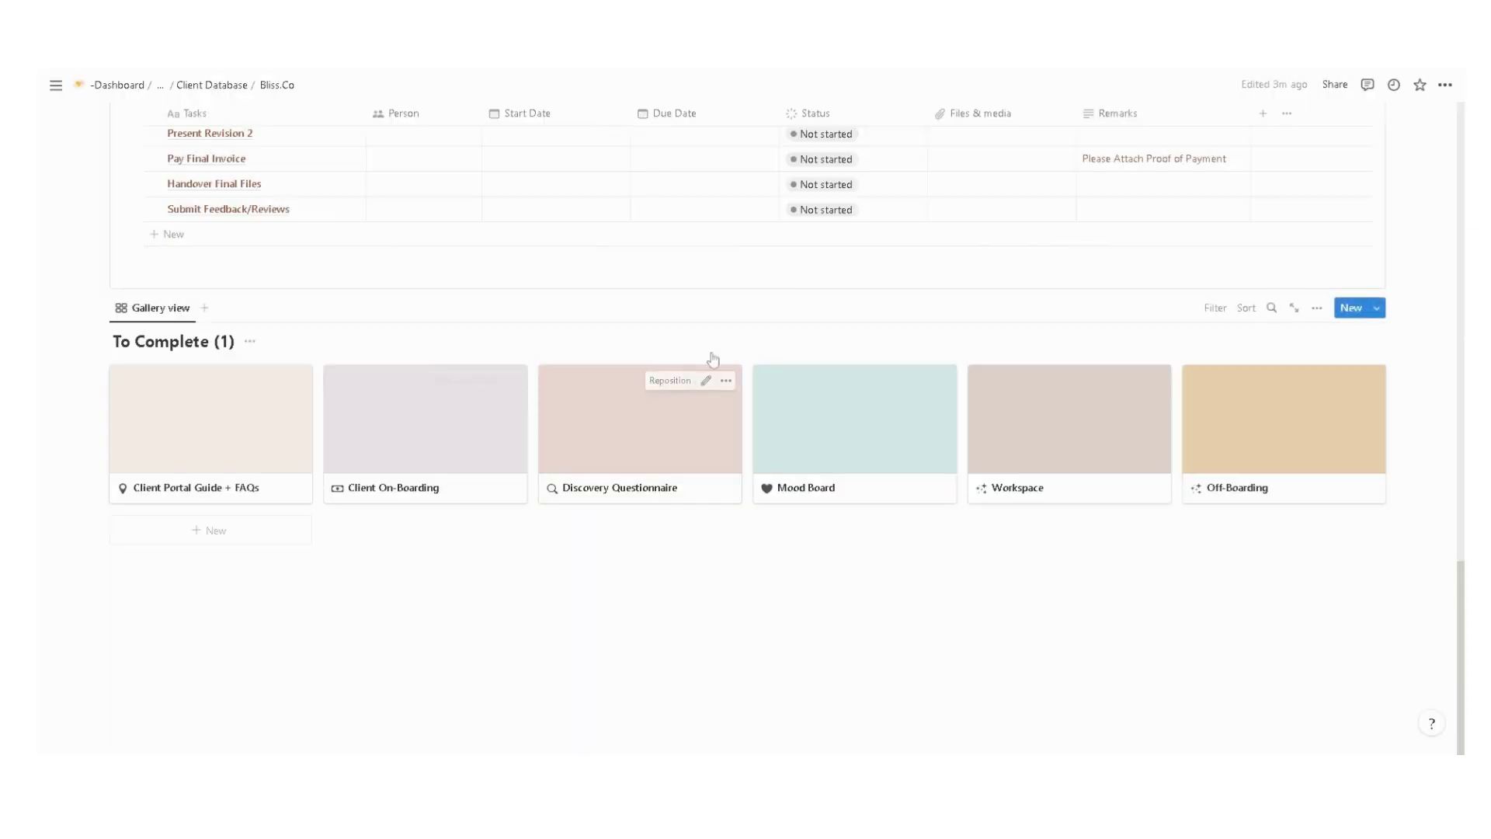
{"action": "scroll", "coordinate": [715, 365], "scroll_direction": "up", "scroll_amount": 3}
{"action": "scroll", "coordinate": [714, 366], "scroll_direction": "up", "scroll_amount": 1}
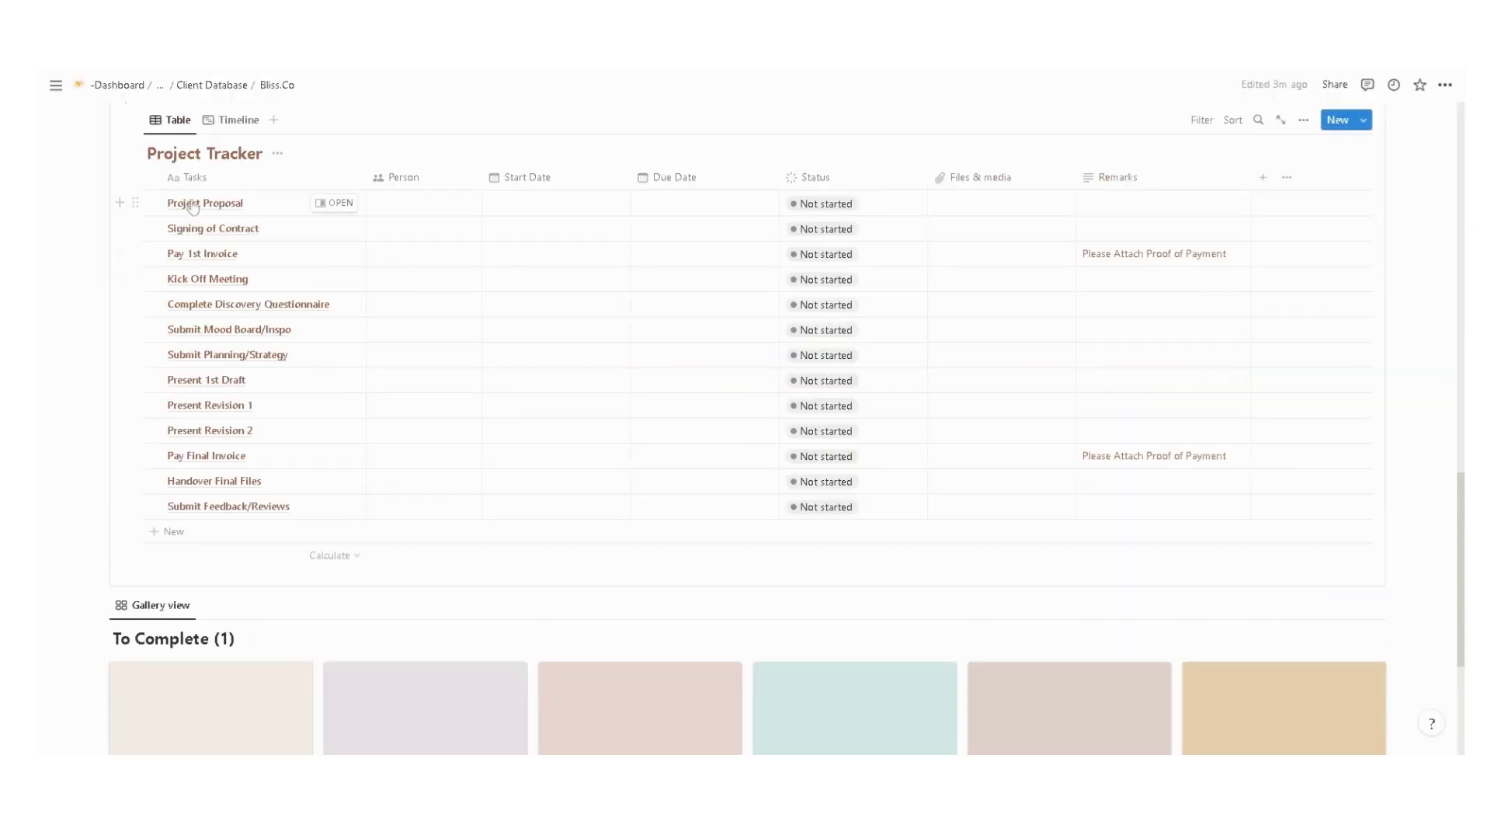
Set Project Proposal, Signing of Contract, Pay 1st Invoice and Kick Off Meeting statuses to Done
{"action": "left_click", "coordinate": [813, 211]}
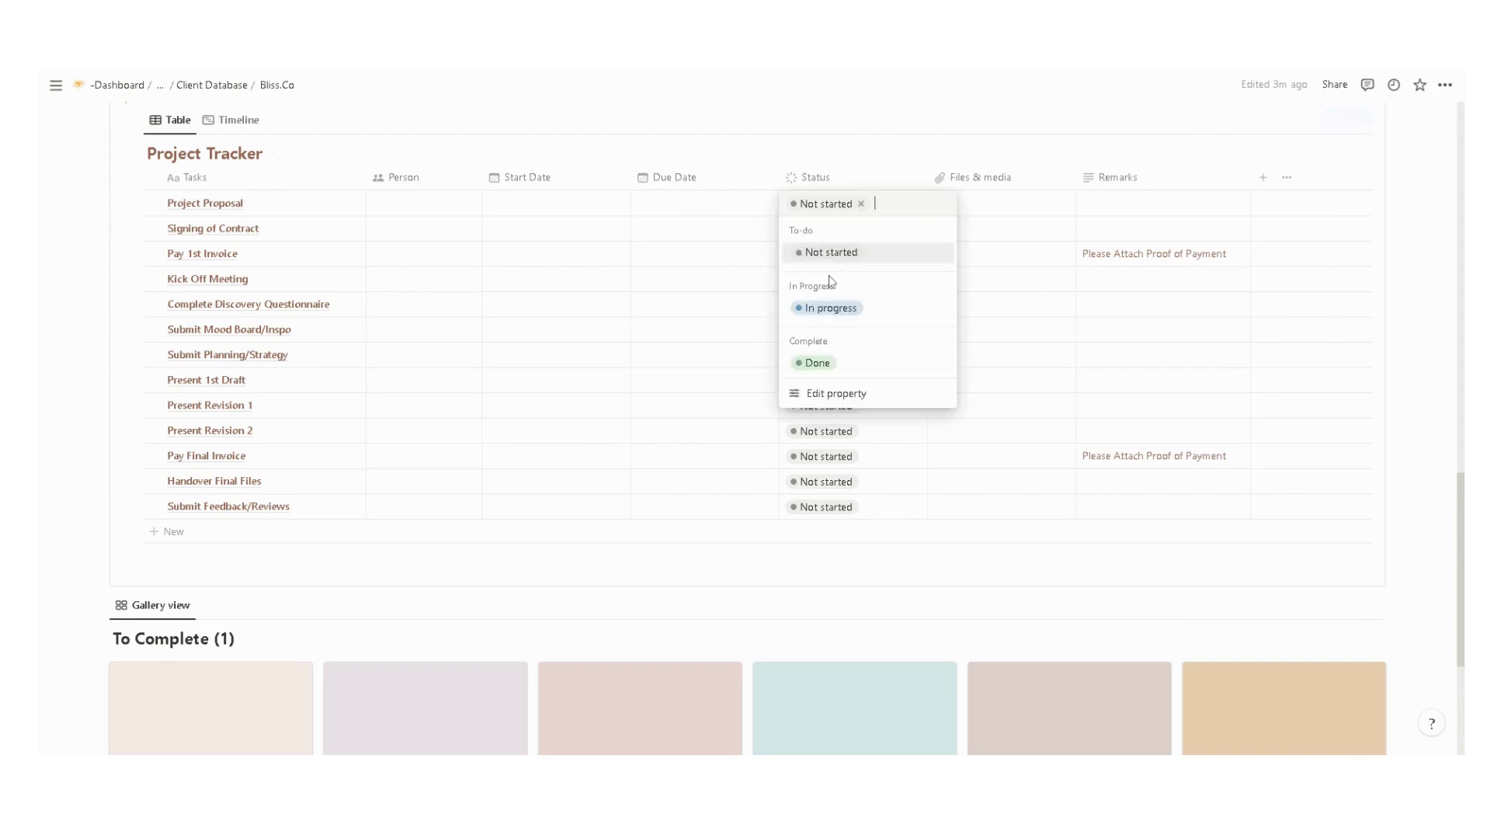
{"action": "left_click", "coordinate": [800, 358]}
{"action": "left_click", "coordinate": [834, 233]}
{"action": "left_click", "coordinate": [817, 388]}
{"action": "left_click", "coordinate": [827, 254]}
{"action": "left_click", "coordinate": [847, 416]}
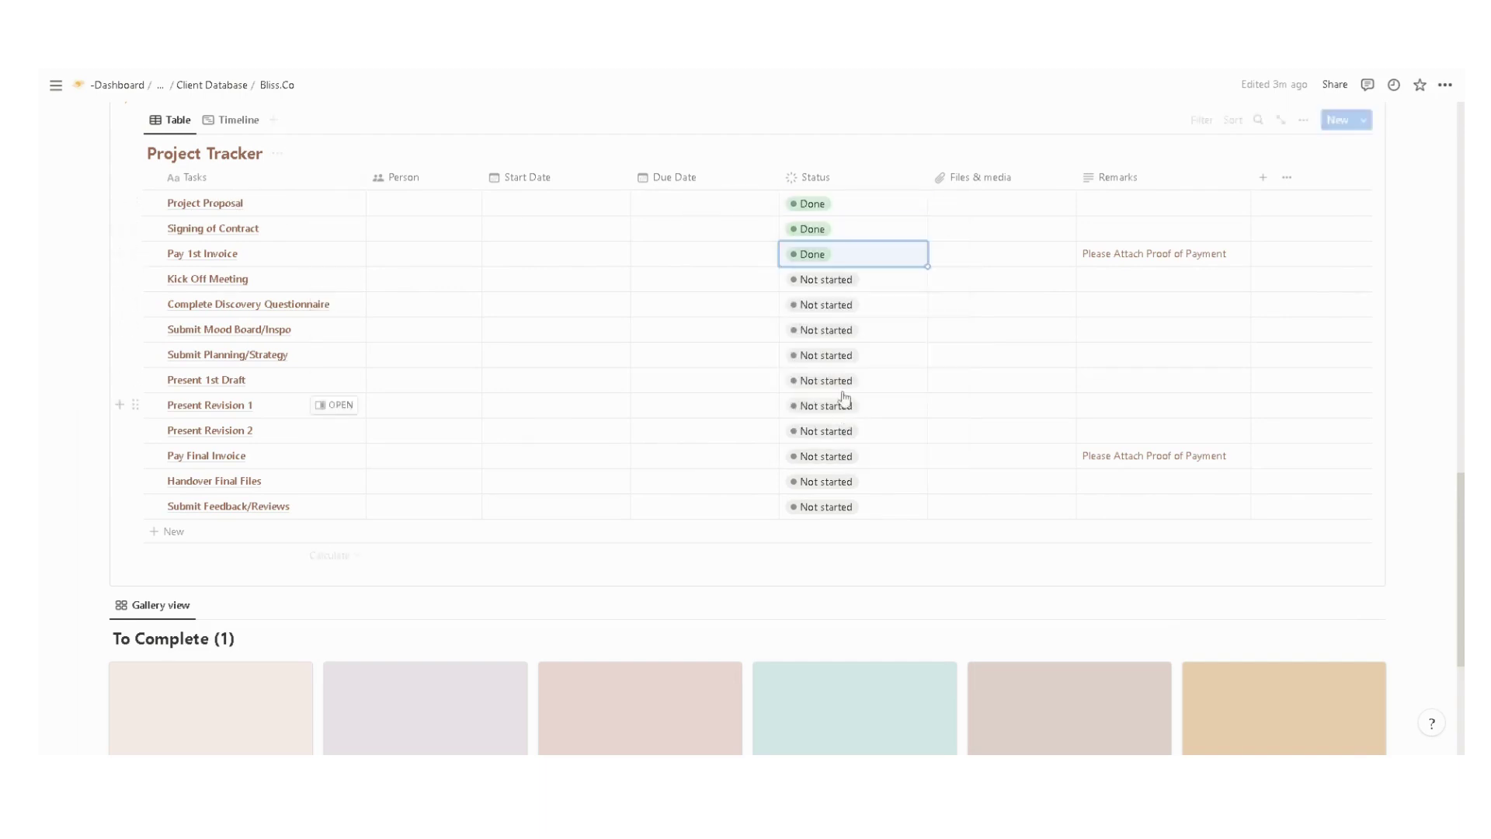
{"action": "left_click", "coordinate": [820, 283]}
{"action": "left_click", "coordinate": [848, 436]}
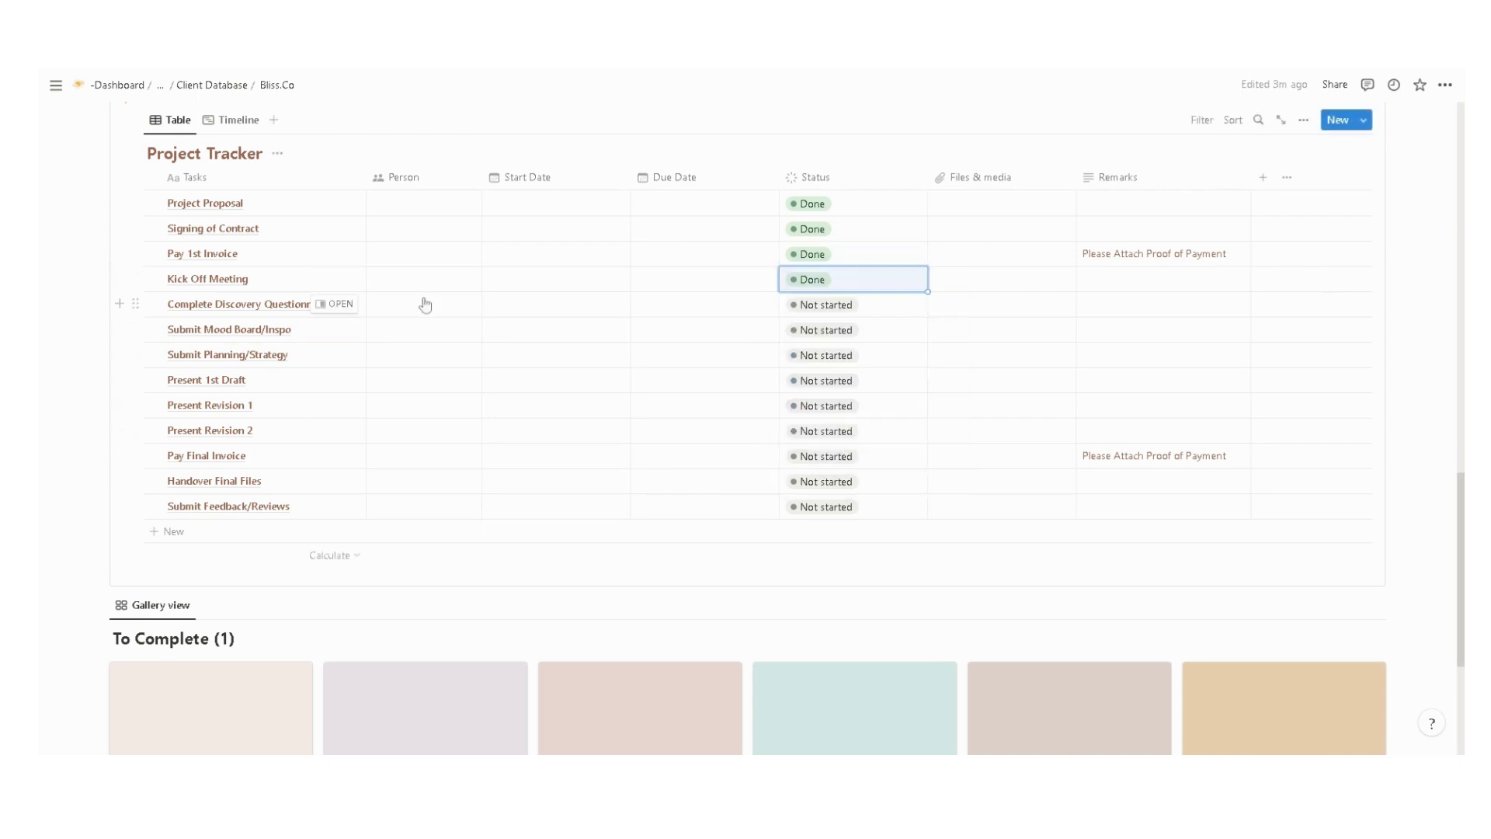
{"action": "left_click", "coordinate": [870, 305]}
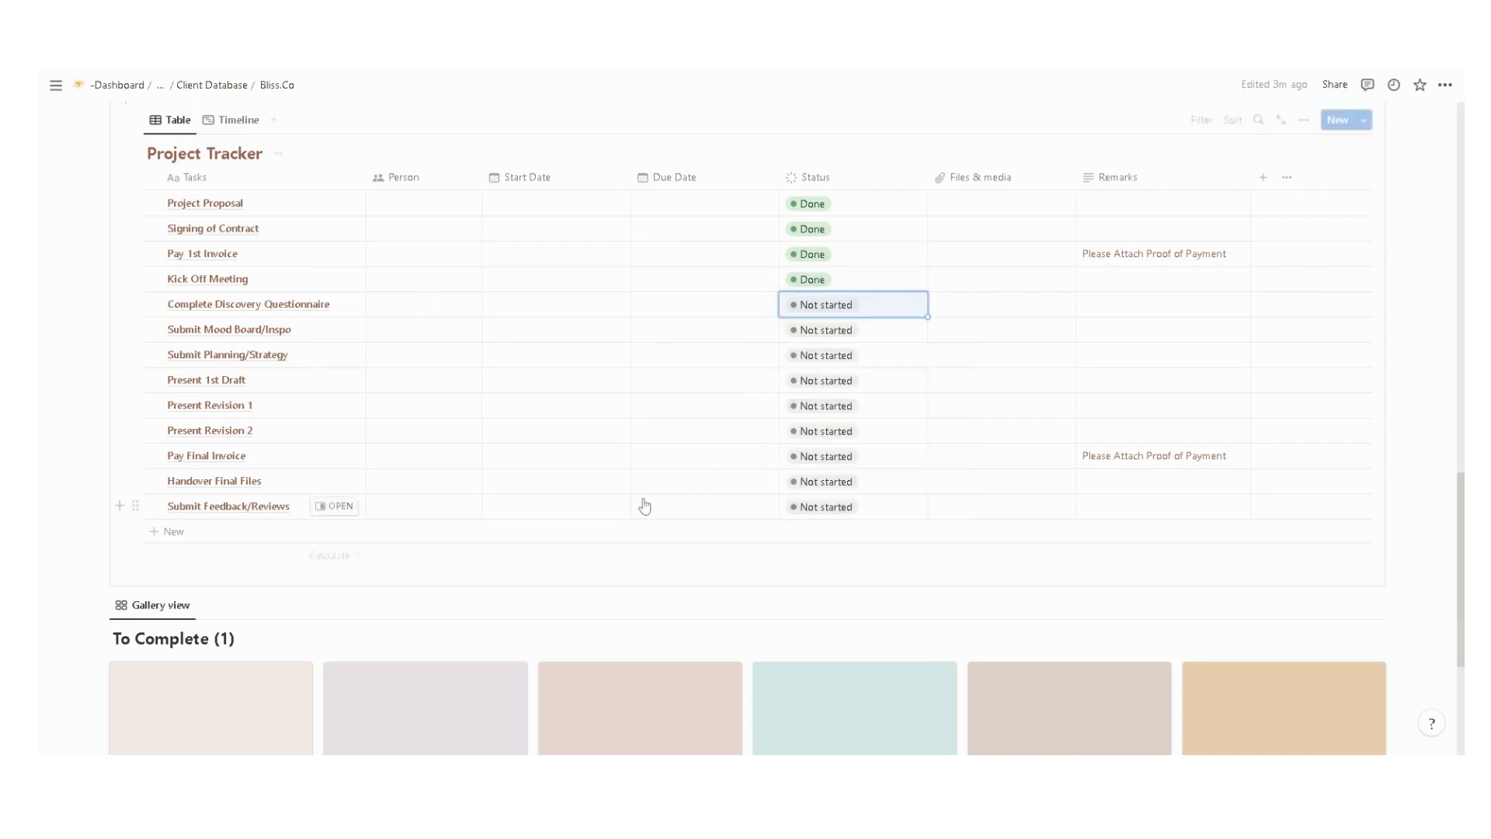
{"action": "key", "text": "Escape"}
{"action": "scroll", "coordinate": [645, 505], "scroll_direction": "down", "scroll_amount": 3}
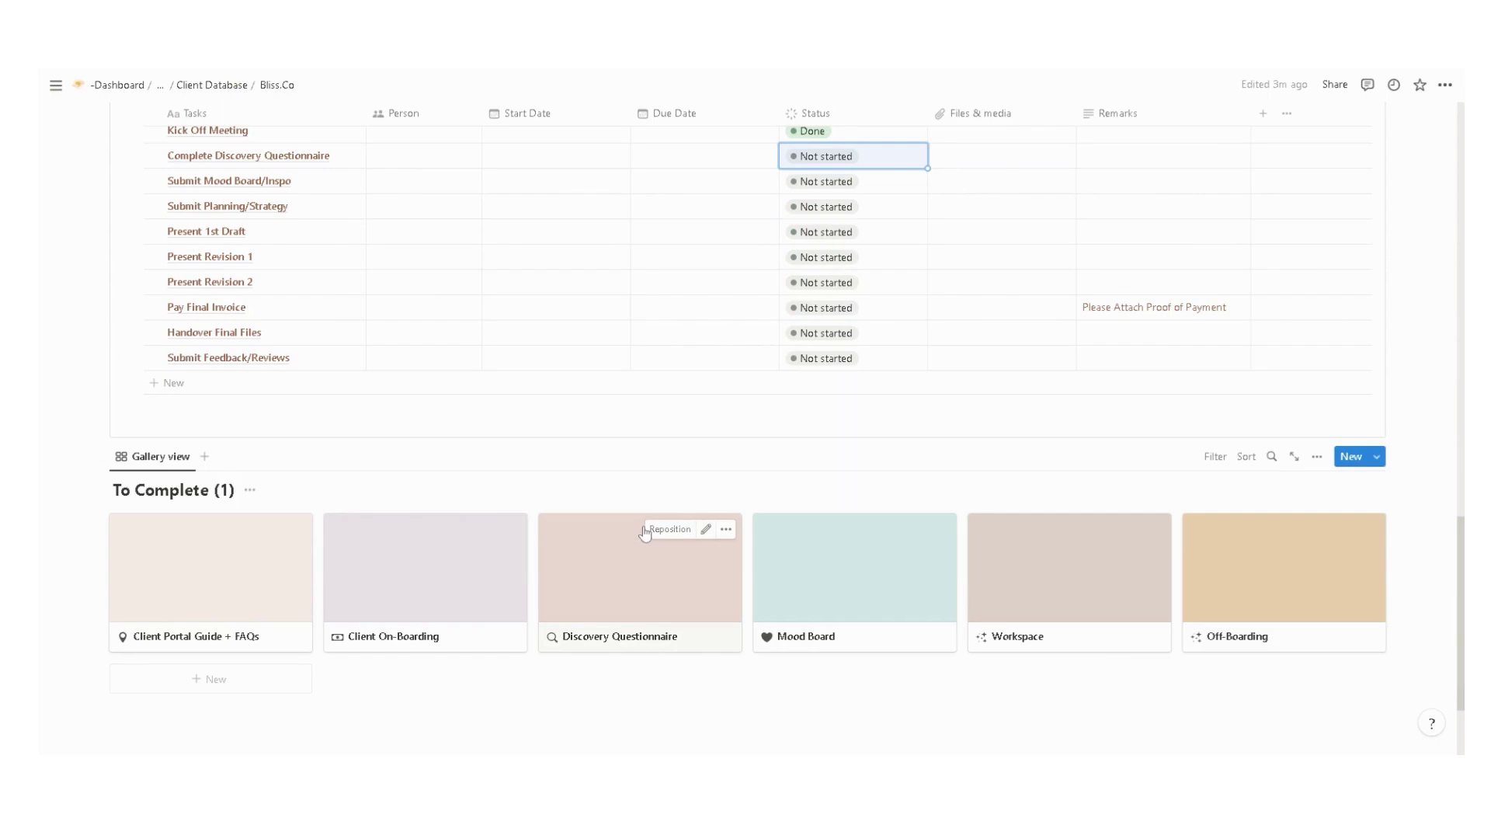
Open the Discovery Questionnaire full page and read through Mission+ Vision, Tag Line and later sections
{"action": "left_click", "coordinate": [648, 605]}
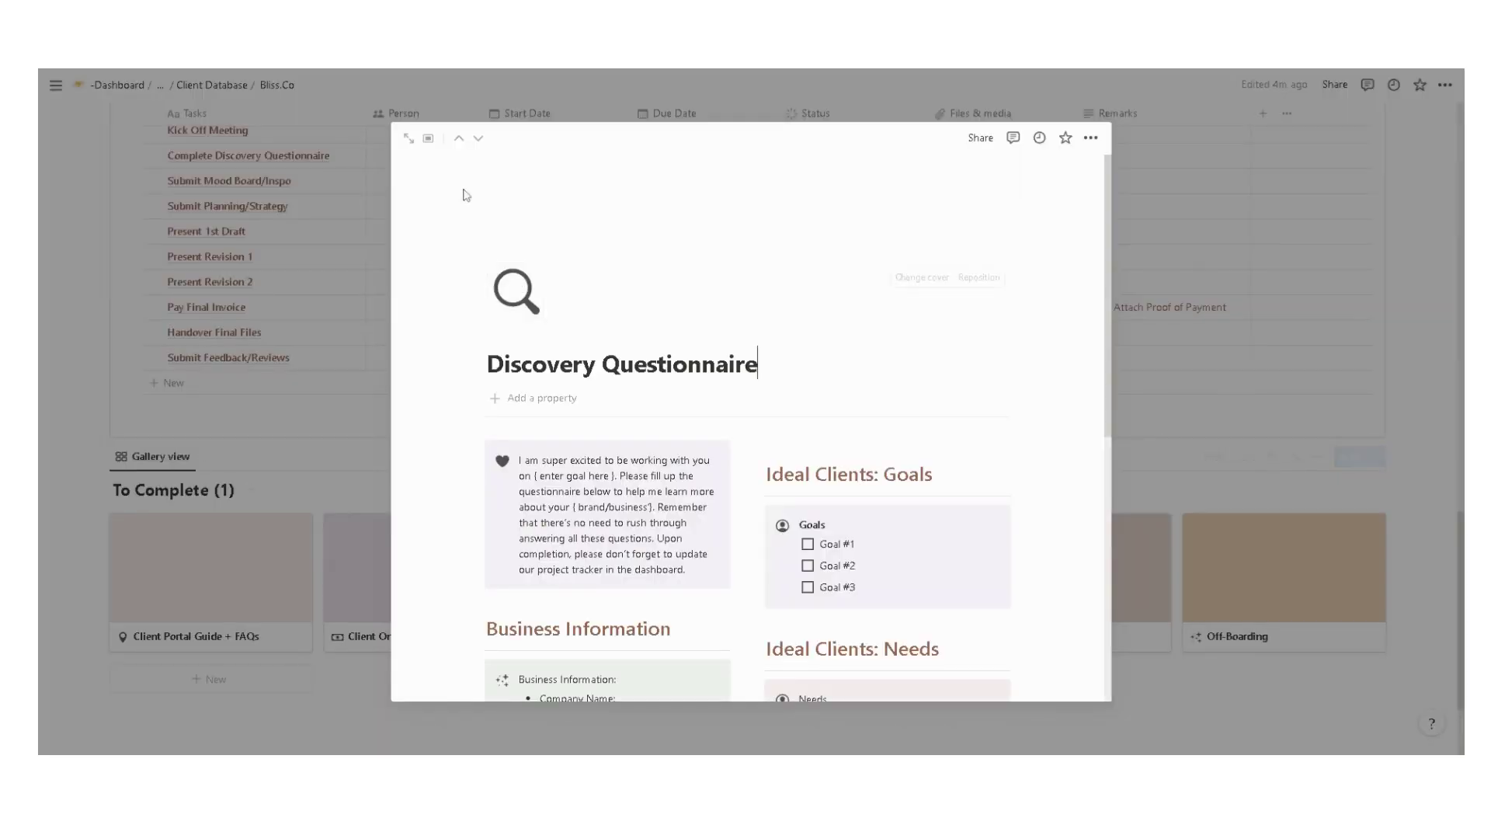
{"action": "left_click", "coordinate": [403, 140]}
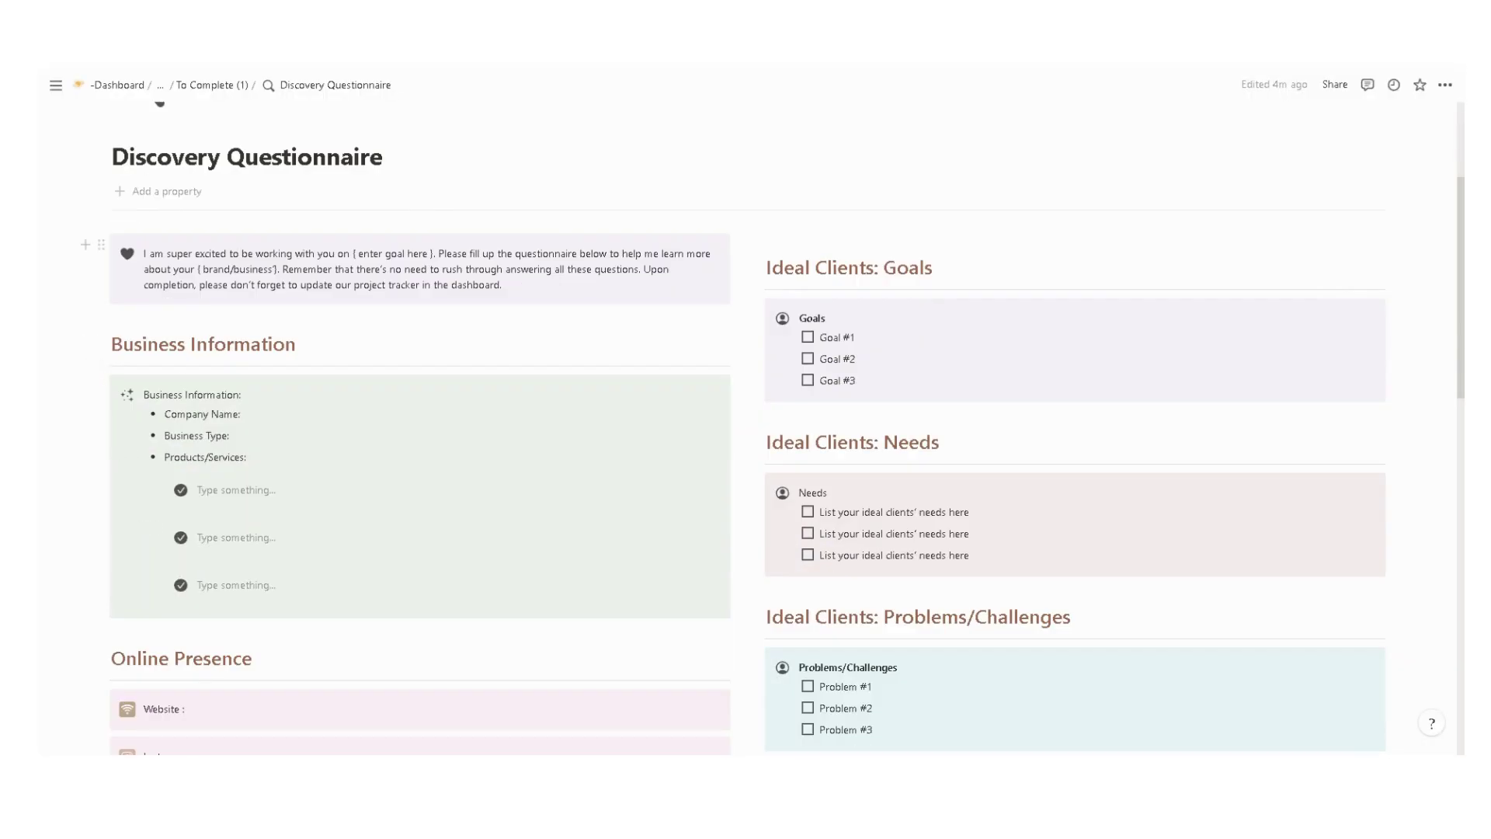
{"action": "left_click_drag", "start_coordinate": [111, 344], "coordinate": [296, 344]}
{"action": "scroll", "coordinate": [746, 427], "scroll_direction": "down", "scroll_amount": 3}
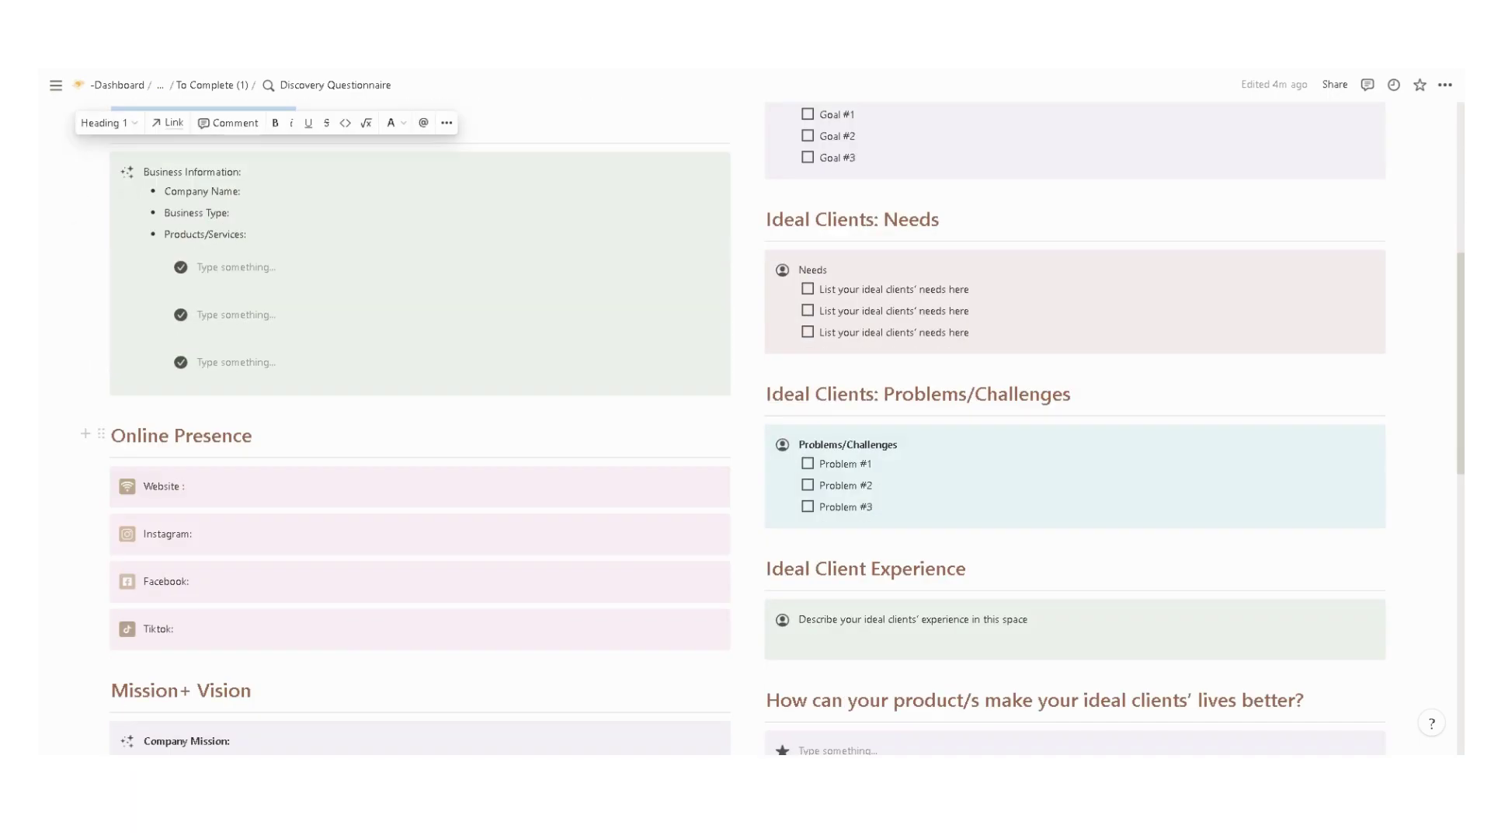
{"action": "left_click_drag", "start_coordinate": [111, 435], "coordinate": [252, 435]}
{"action": "scroll", "coordinate": [253, 435], "scroll_direction": "down", "scroll_amount": 3}
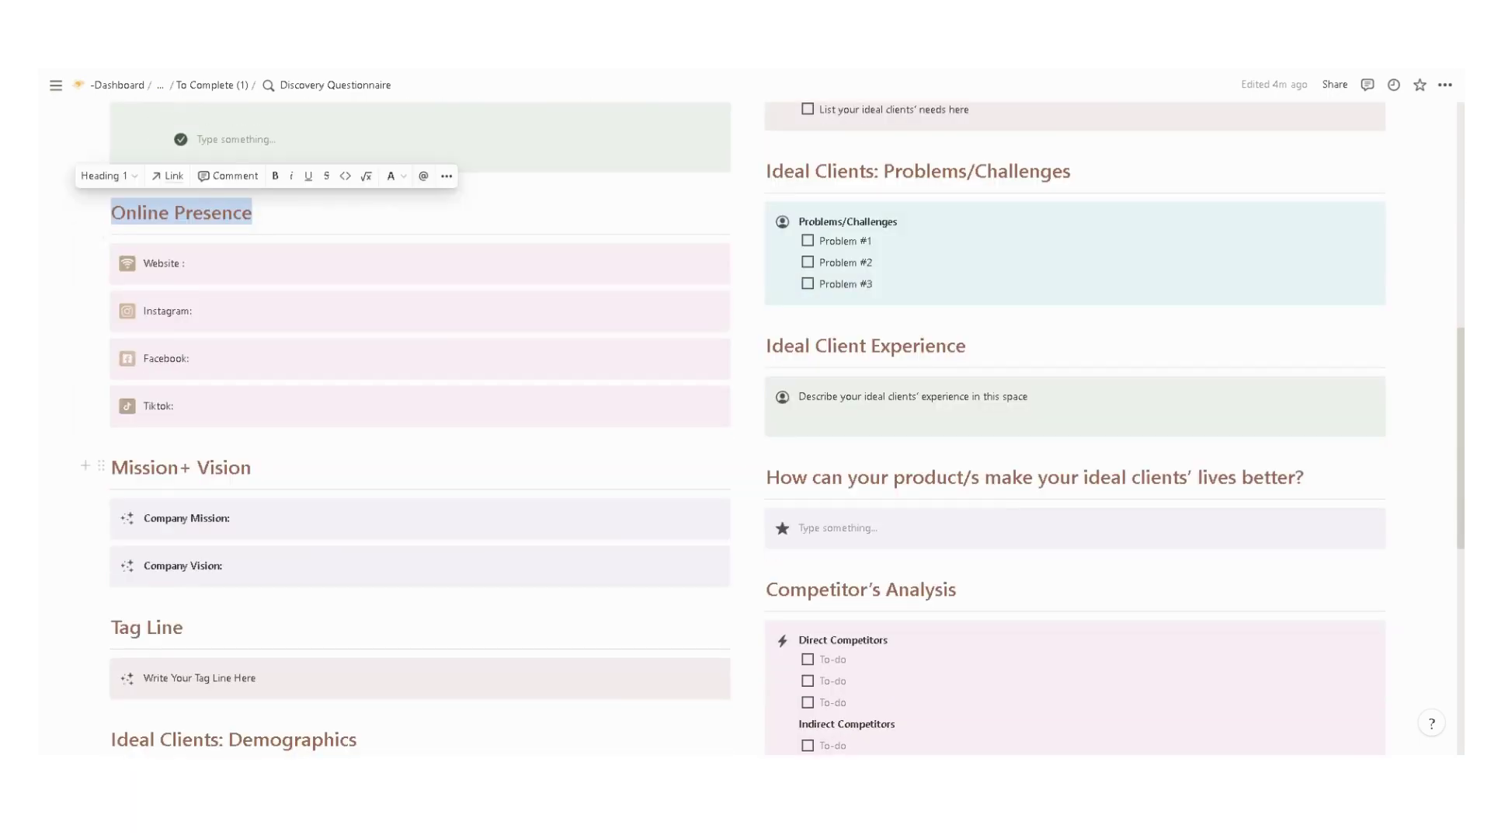
{"action": "triple_click", "coordinate": [181, 467]}
{"action": "left_click_drag", "start_coordinate": [119, 627], "coordinate": [184, 627]}
{"action": "scroll", "coordinate": [746, 427], "scroll_direction": "down", "scroll_amount": 3}
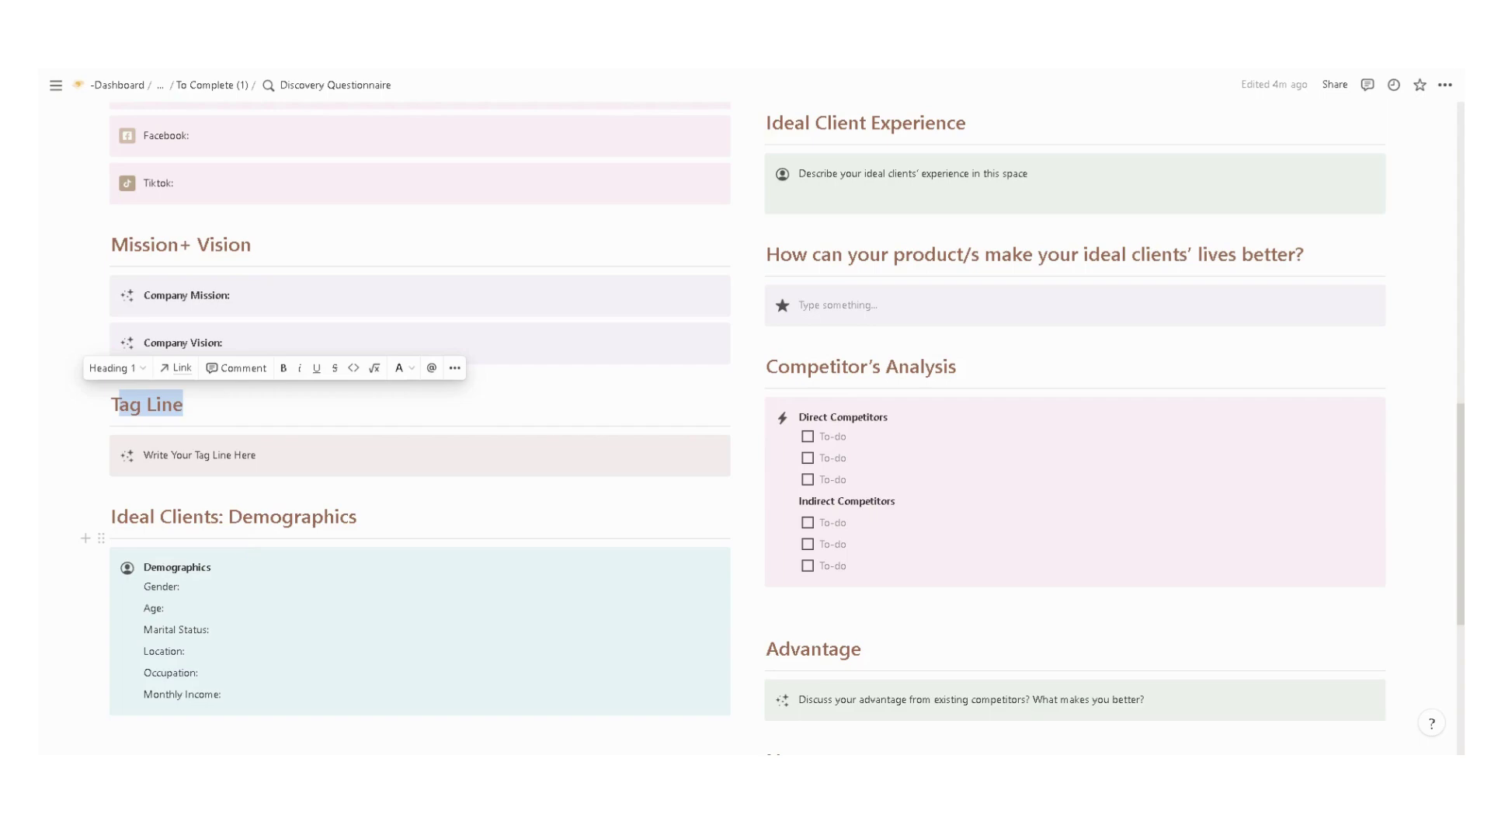
{"action": "scroll", "coordinate": [746, 428], "scroll_direction": "down", "scroll_amount": 4}
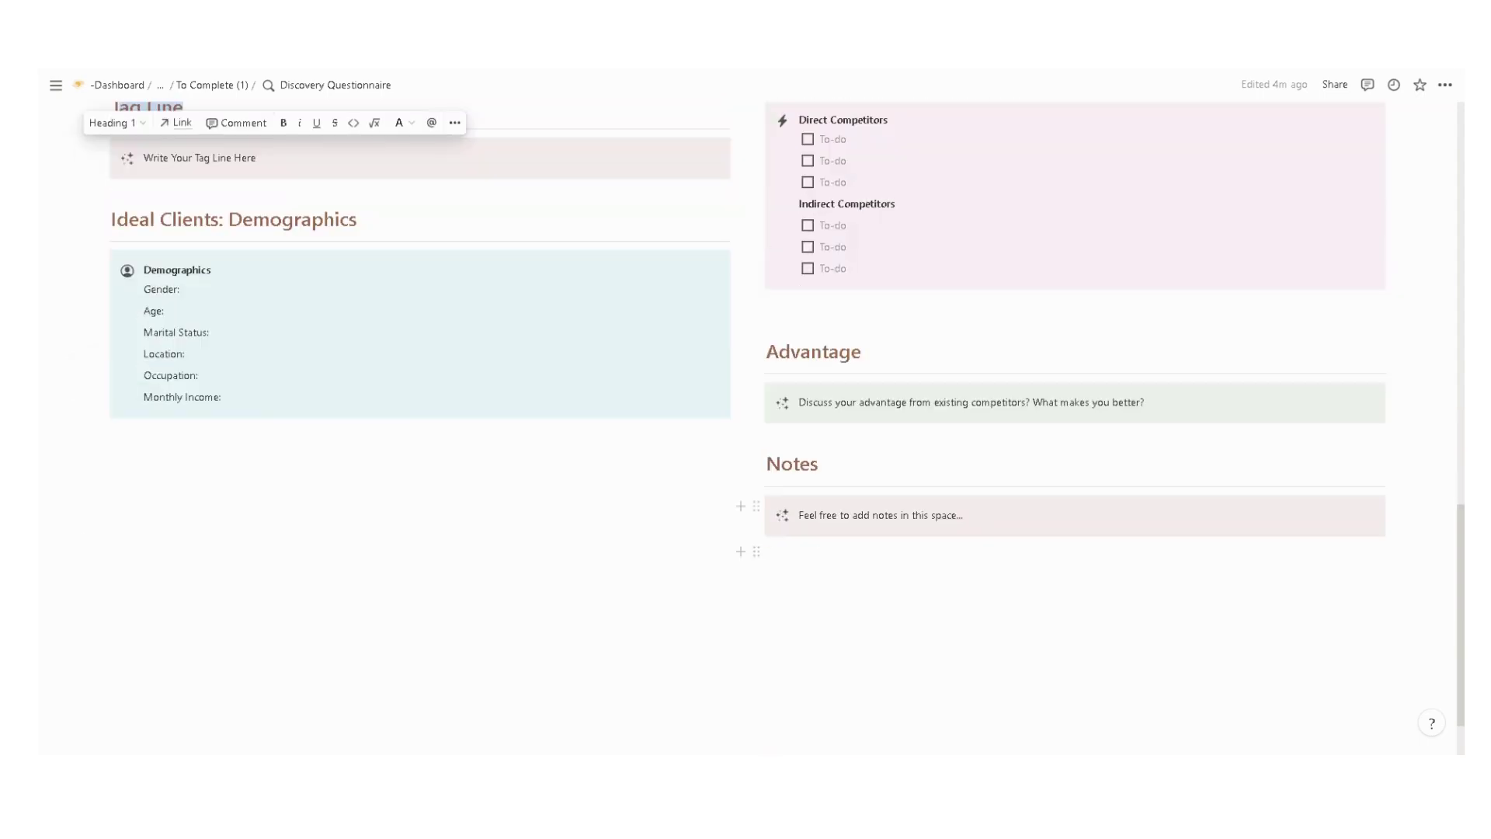
{"action": "scroll", "coordinate": [746, 427], "scroll_direction": "up", "scroll_amount": 5}
Mark Complete Discovery Questionnaire, Submit Mood Board/Inspo, Submit Planning/Strategy and Present 1st Draft as Done
{"action": "key", "text": "Escape"}
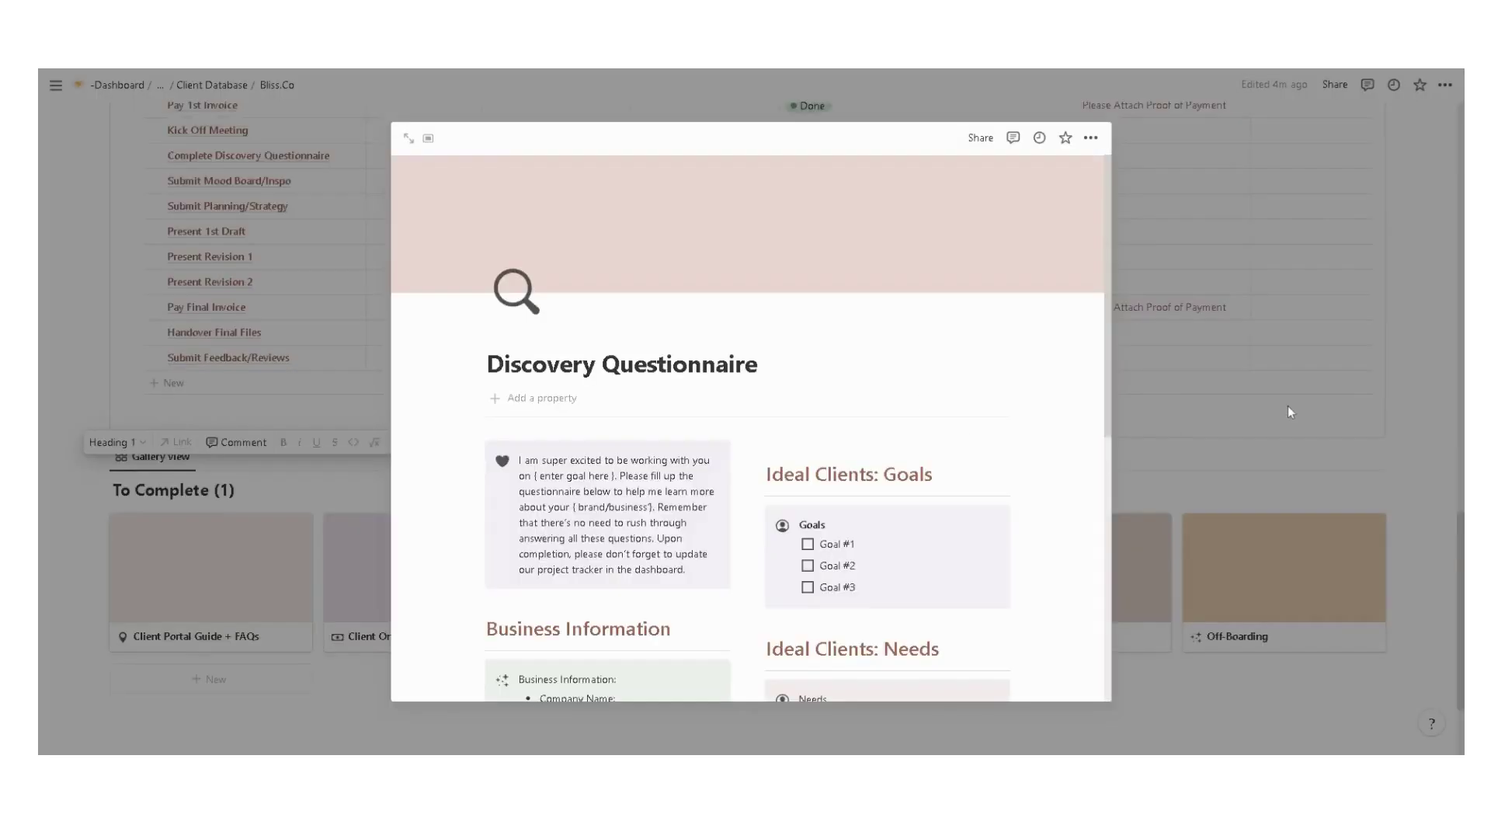
{"action": "scroll", "coordinate": [746, 389], "scroll_direction": "up", "scroll_amount": 5}
{"action": "left_click", "coordinate": [823, 379]}
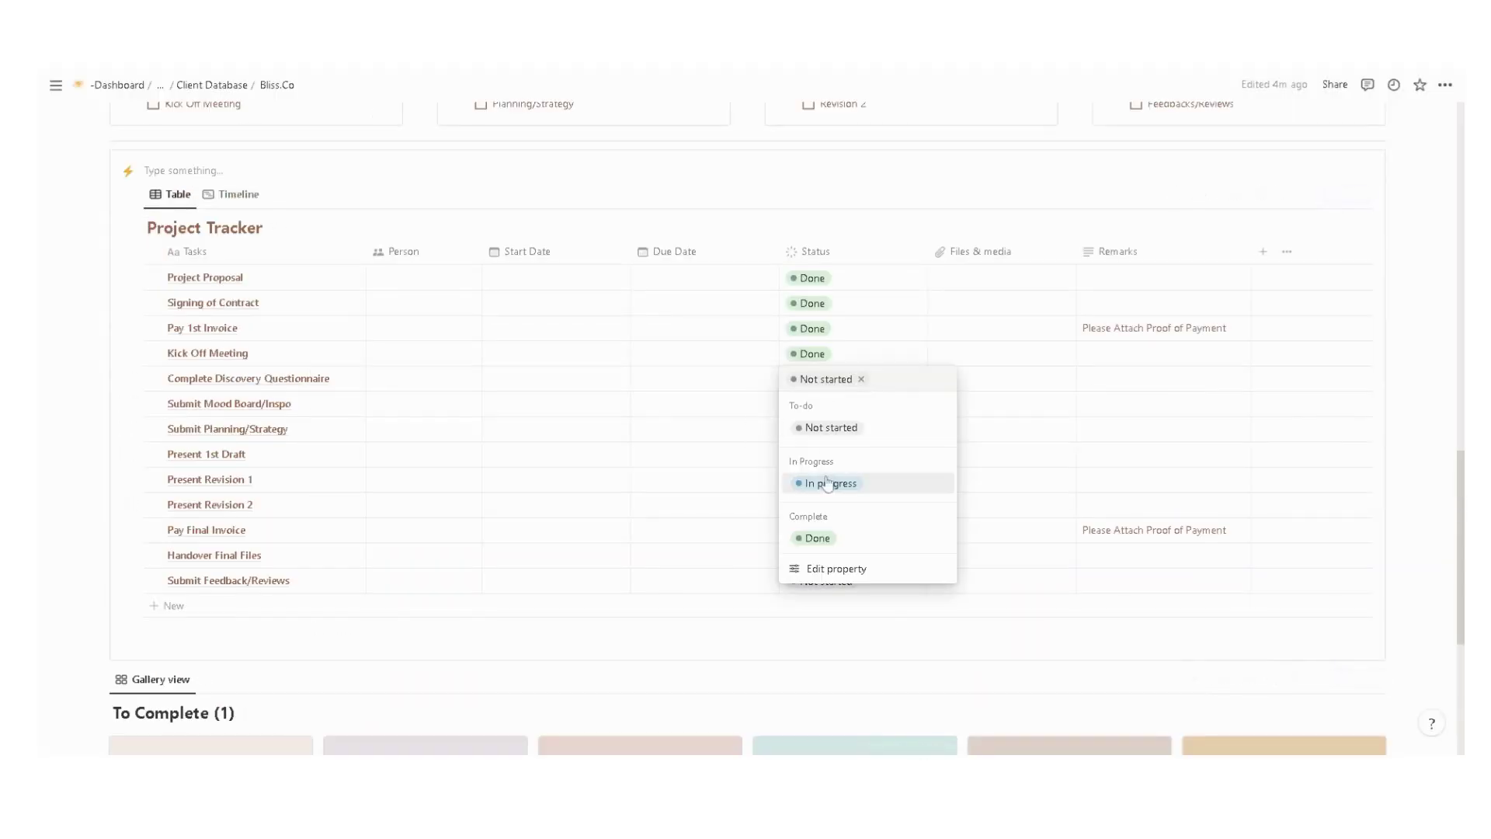
{"action": "left_click", "coordinate": [817, 537]}
{"action": "left_click", "coordinate": [823, 404]}
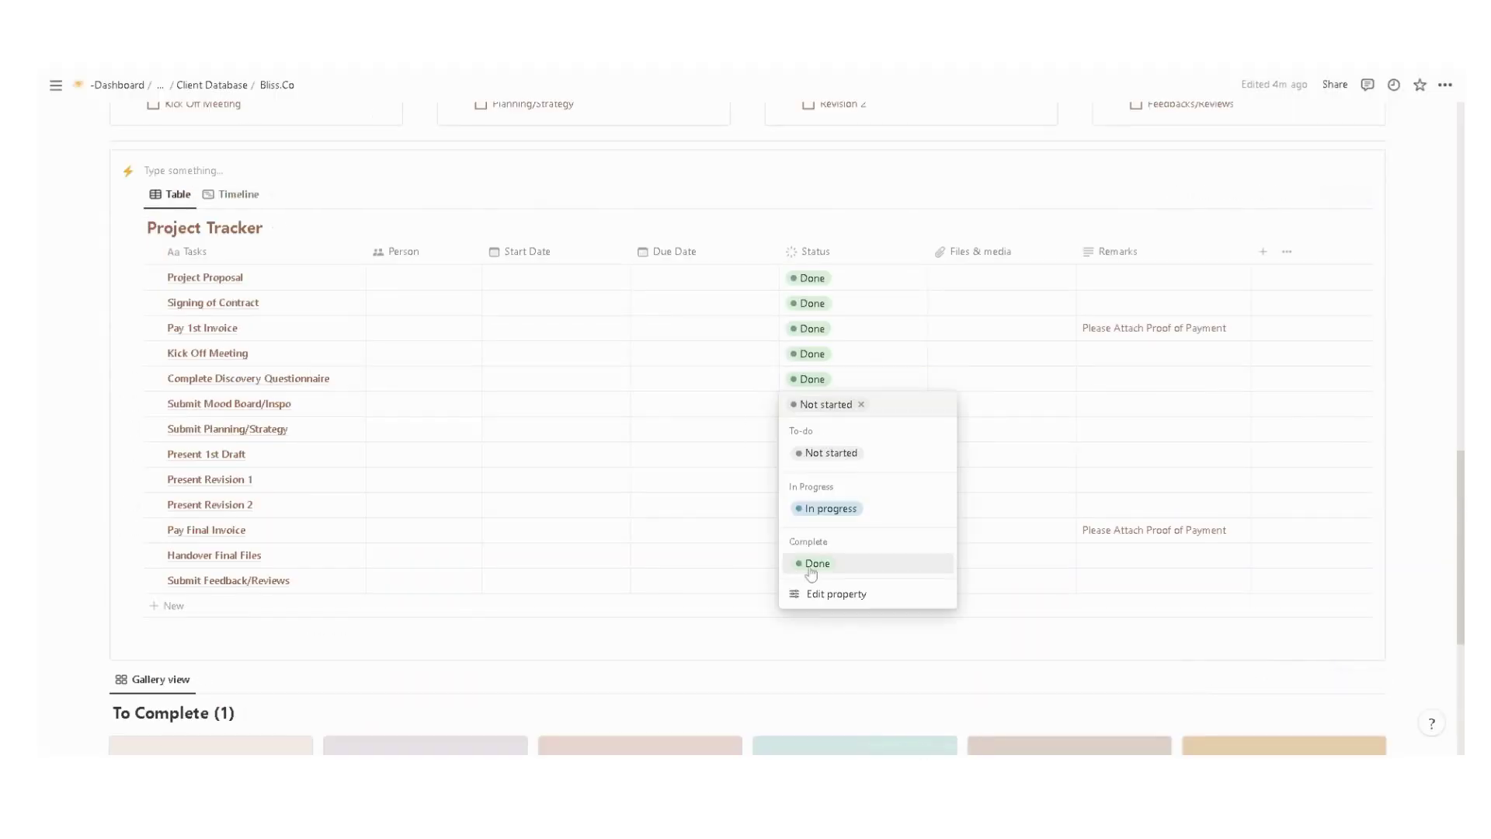
{"action": "left_click", "coordinate": [814, 563]}
{"action": "left_click", "coordinate": [821, 428]}
{"action": "left_click", "coordinate": [814, 584]}
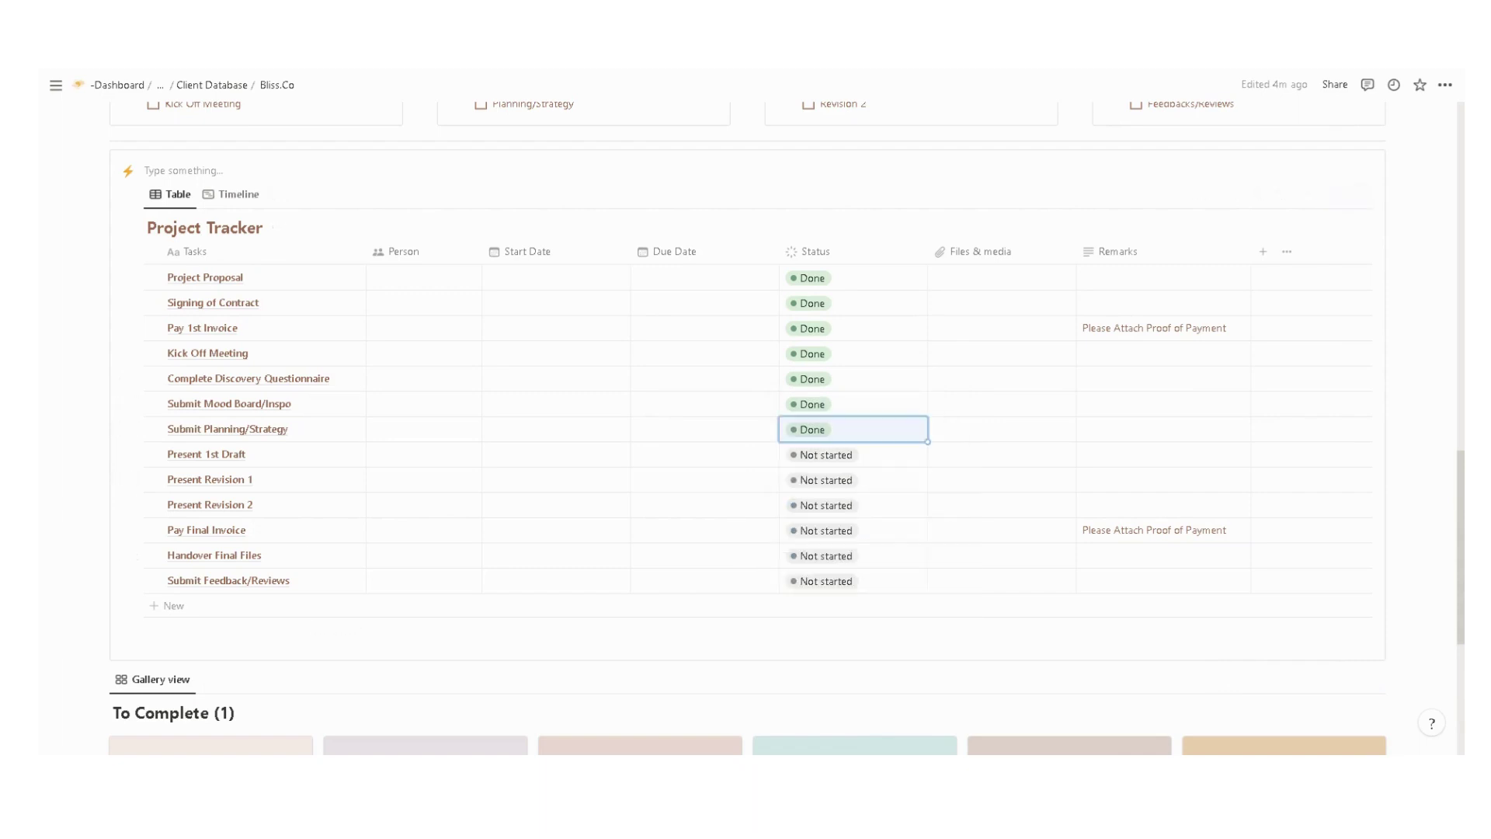
{"action": "left_click", "coordinate": [821, 458]}
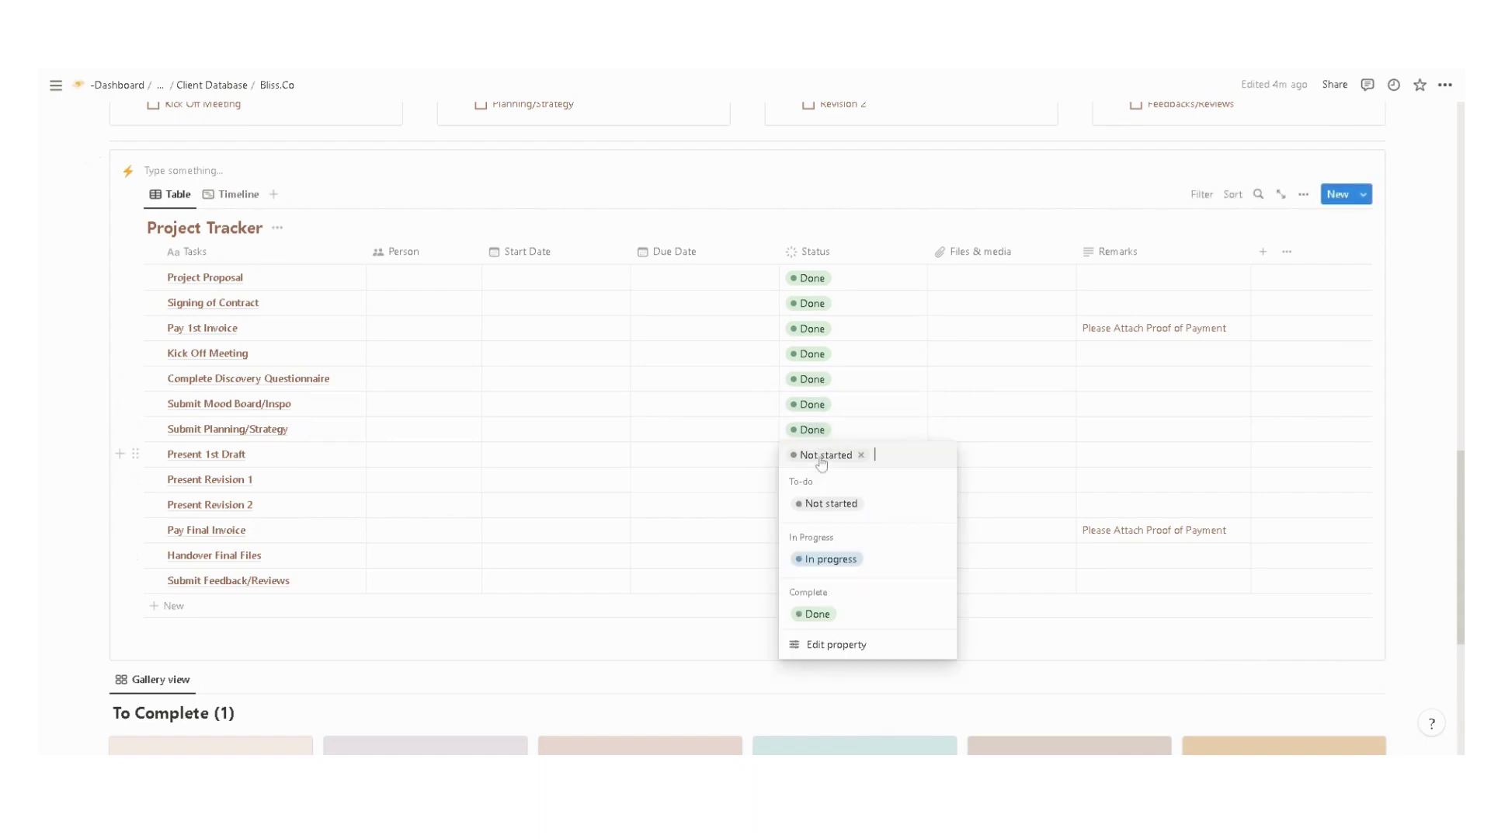
{"action": "left_click", "coordinate": [815, 617]}
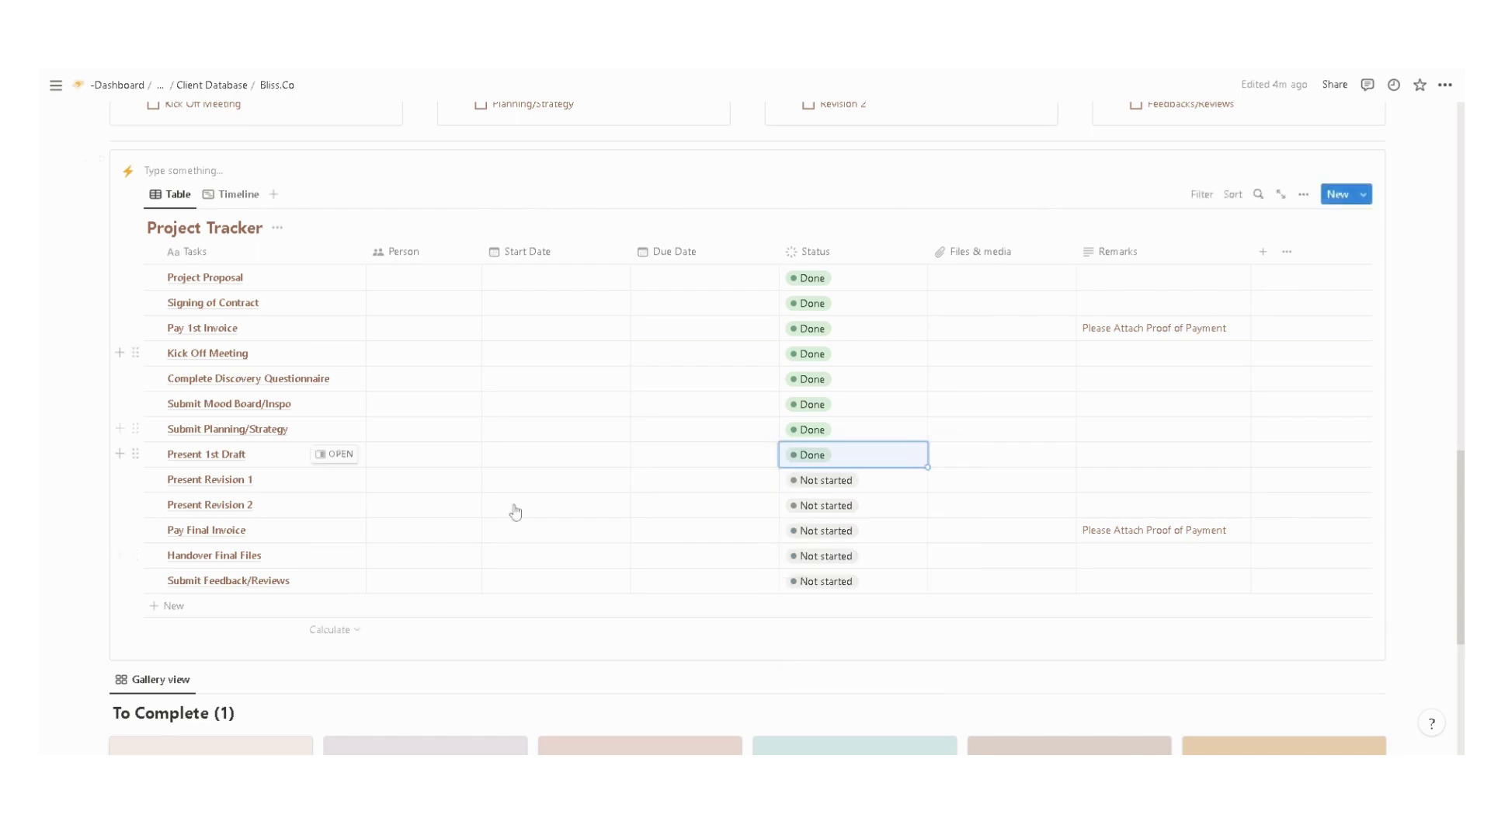
Tick Sign Contract as completed and open the Mood Board page
{"action": "scroll", "coordinate": [516, 497], "scroll_direction": "up", "scroll_amount": 3}
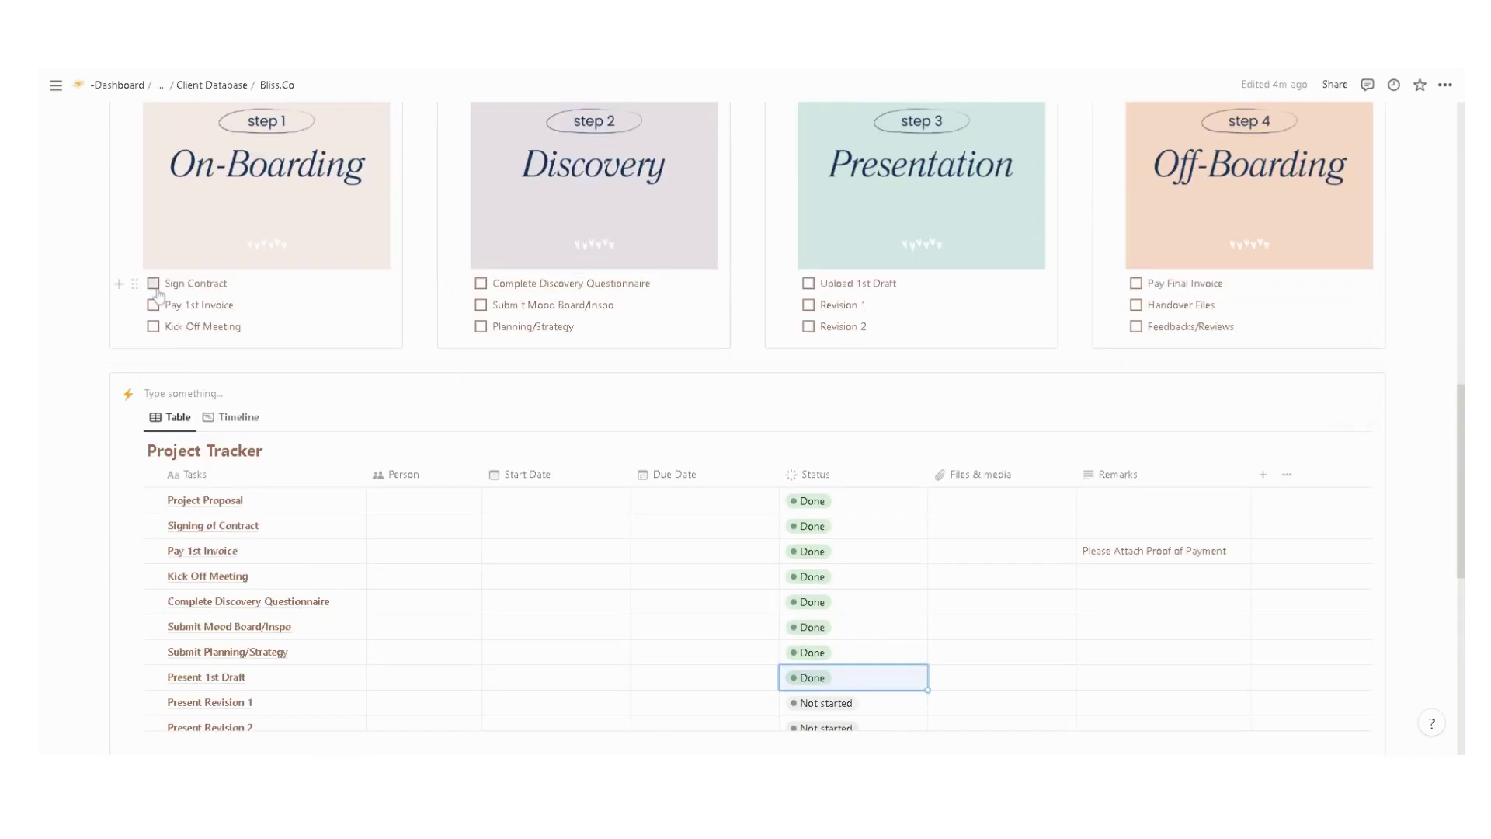
{"action": "left_click", "coordinate": [155, 285]}
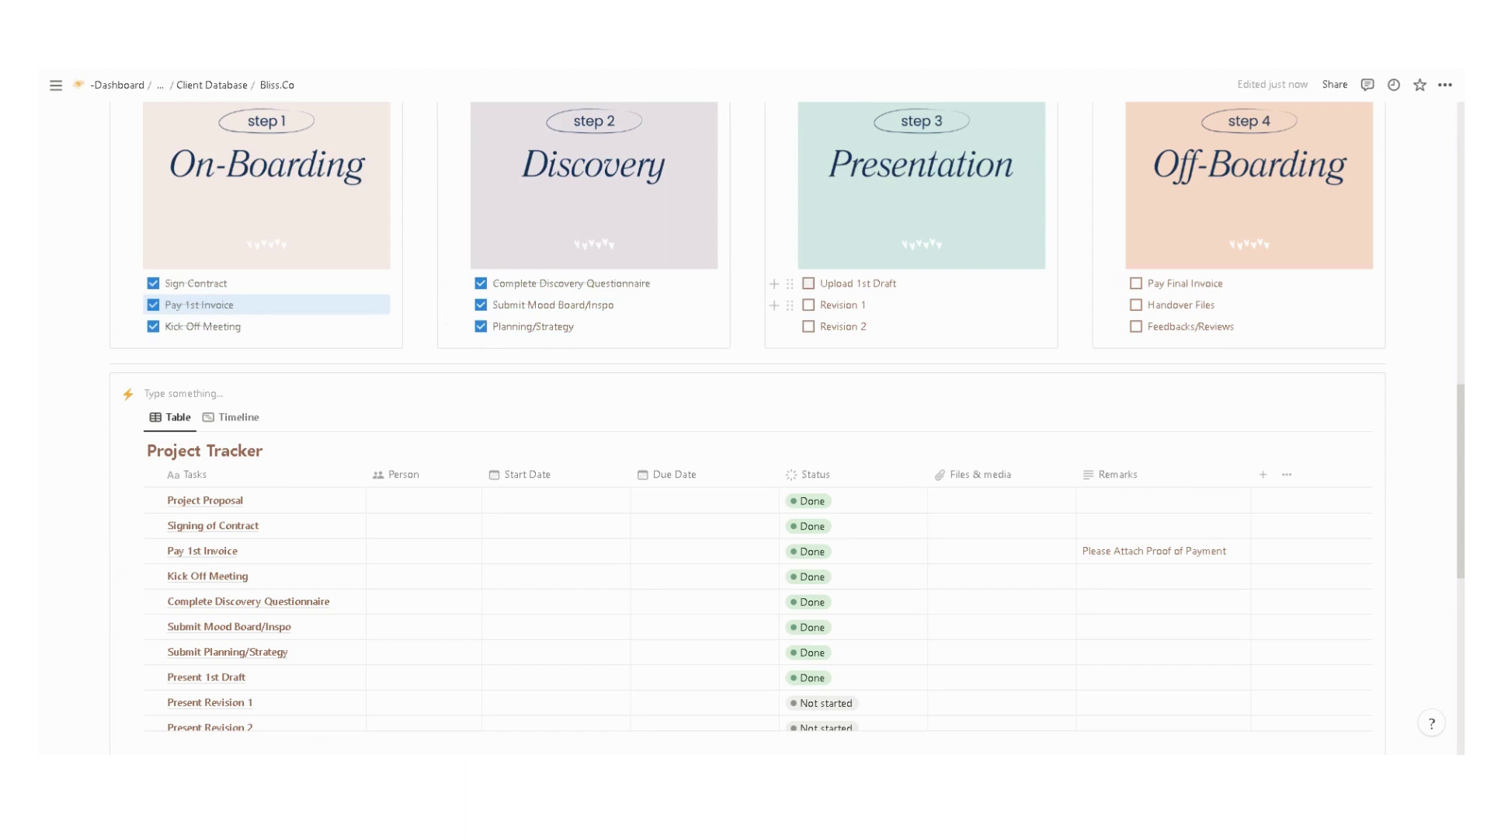
{"action": "scroll", "coordinate": [1051, 602], "scroll_direction": "down", "scroll_amount": 5}
{"action": "left_click", "coordinate": [847, 584]}
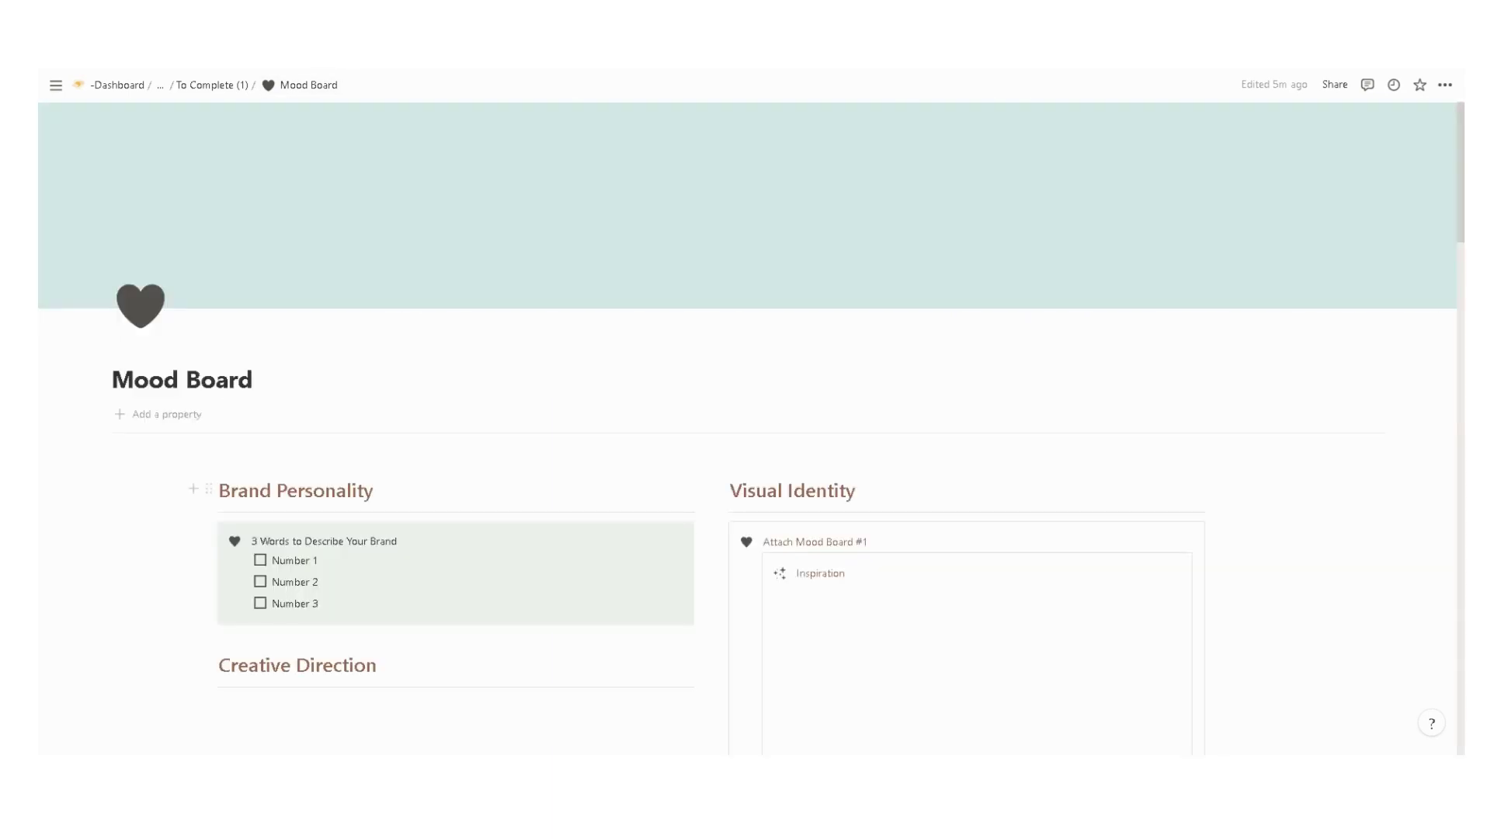
{"action": "left_click", "coordinate": [208, 489]}
{"action": "key", "text": "Escape"}
{"action": "scroll", "coordinate": [407, 532], "scroll_direction": "down", "scroll_amount": 3}
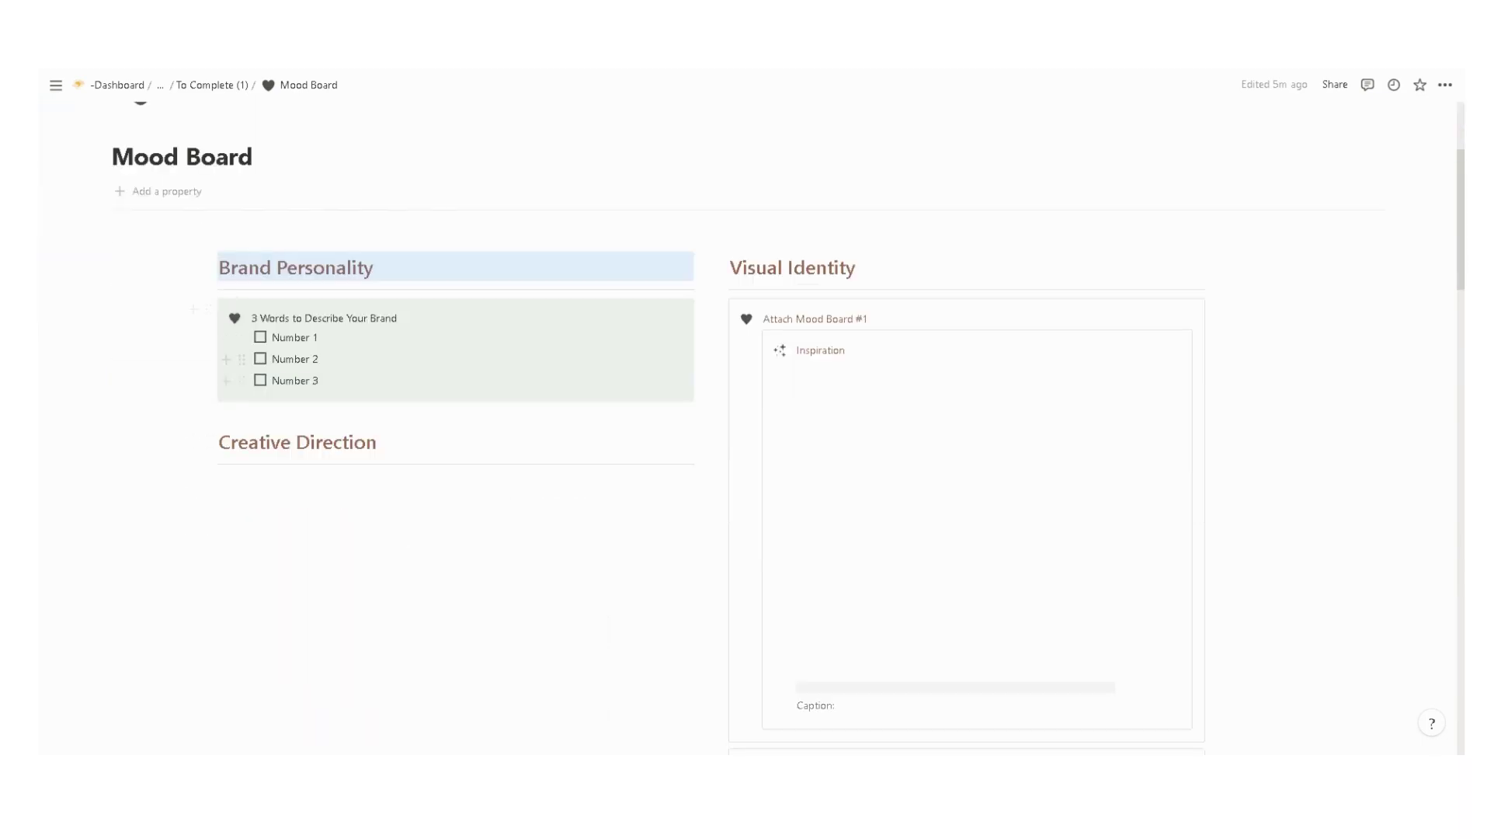
{"action": "scroll", "coordinate": [746, 419], "scroll_direction": "down", "scroll_amount": 1}
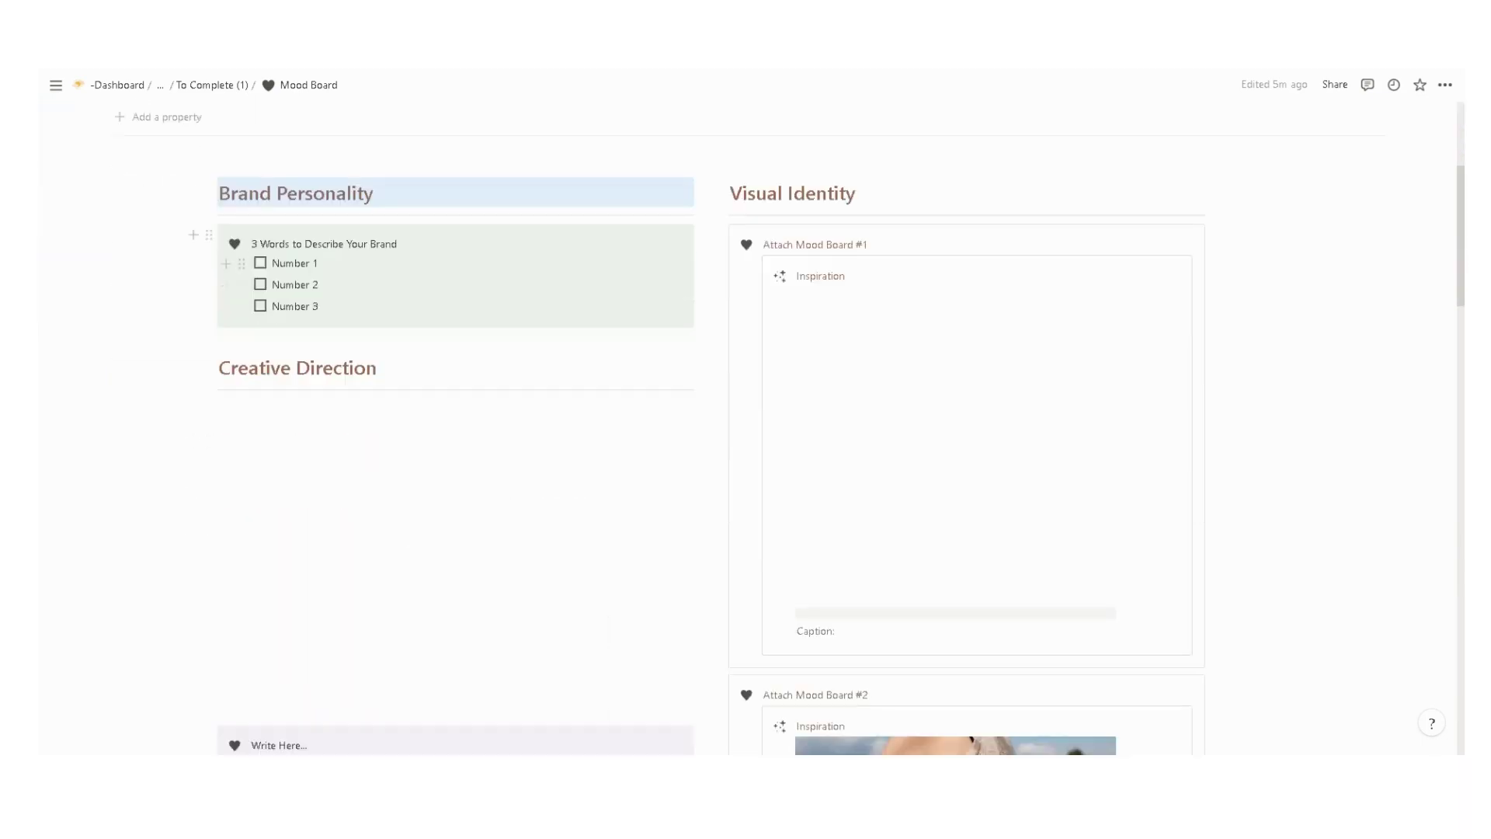
{"action": "left_click", "coordinate": [301, 263]}
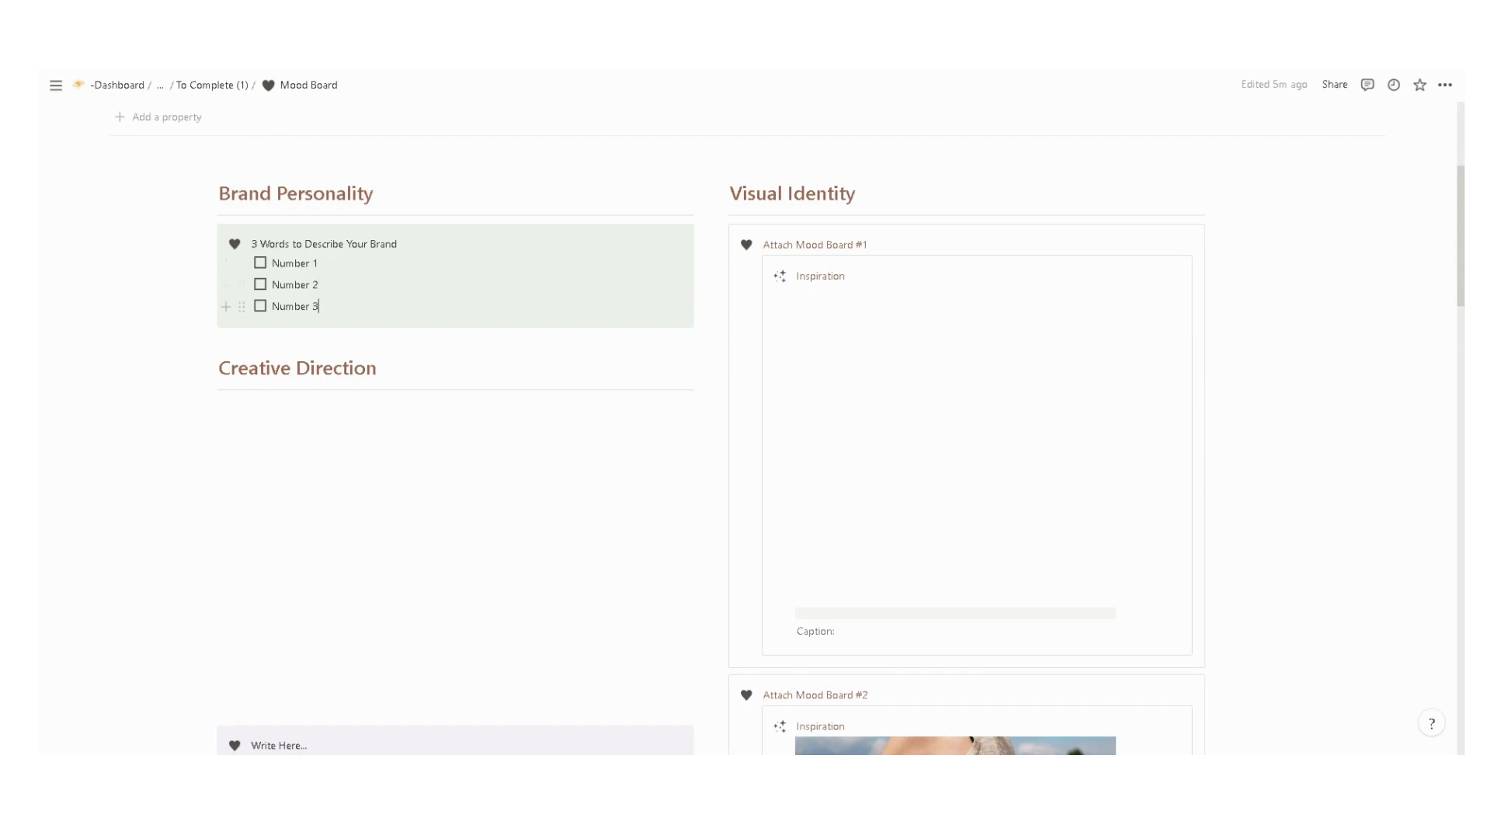
{"action": "scroll", "coordinate": [417, 433], "scroll_direction": "down", "scroll_amount": 3}
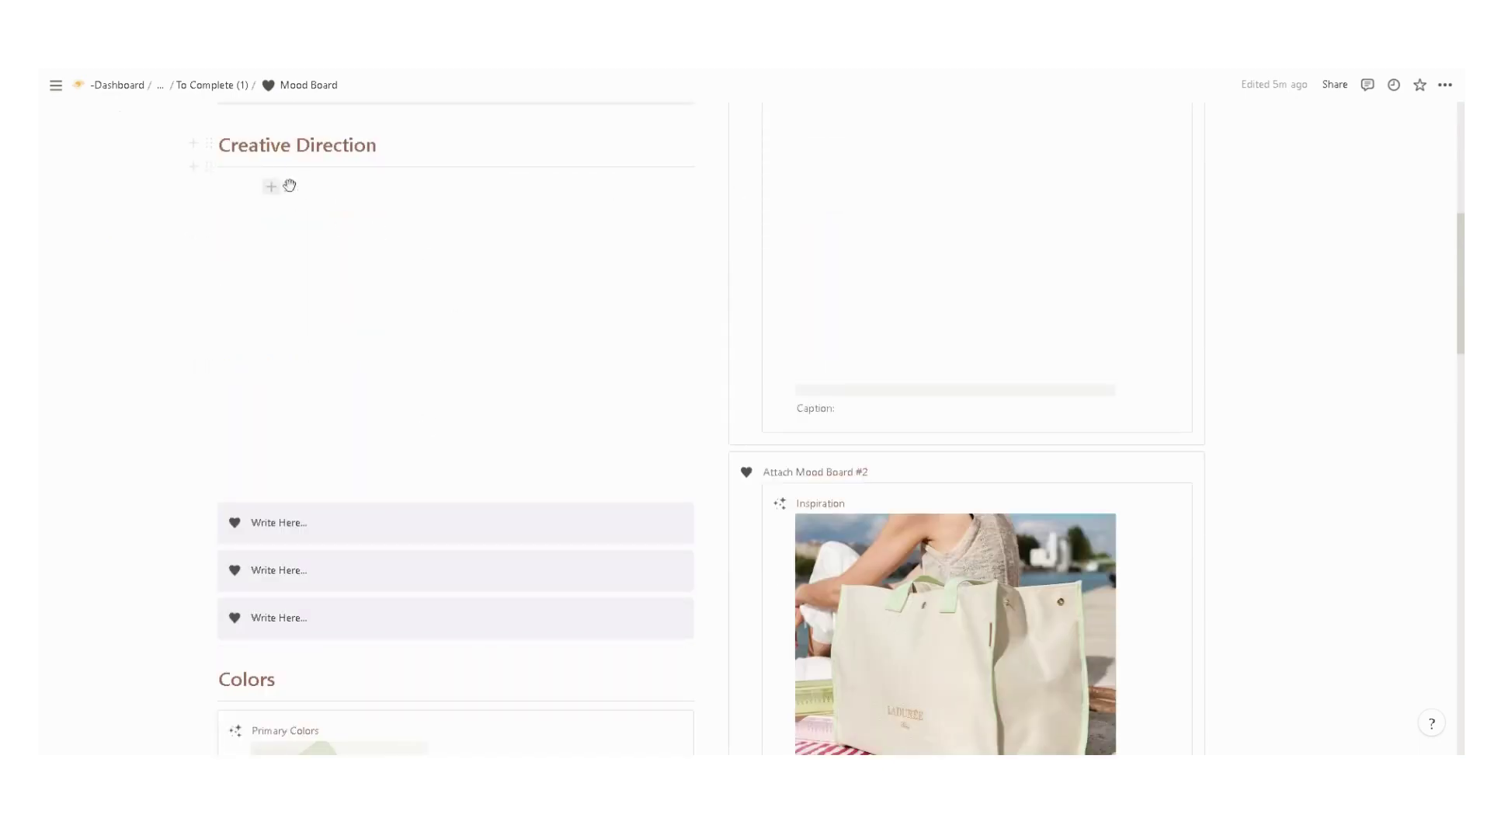
{"action": "scroll", "coordinate": [344, 499], "scroll_direction": "down", "scroll_amount": 7}
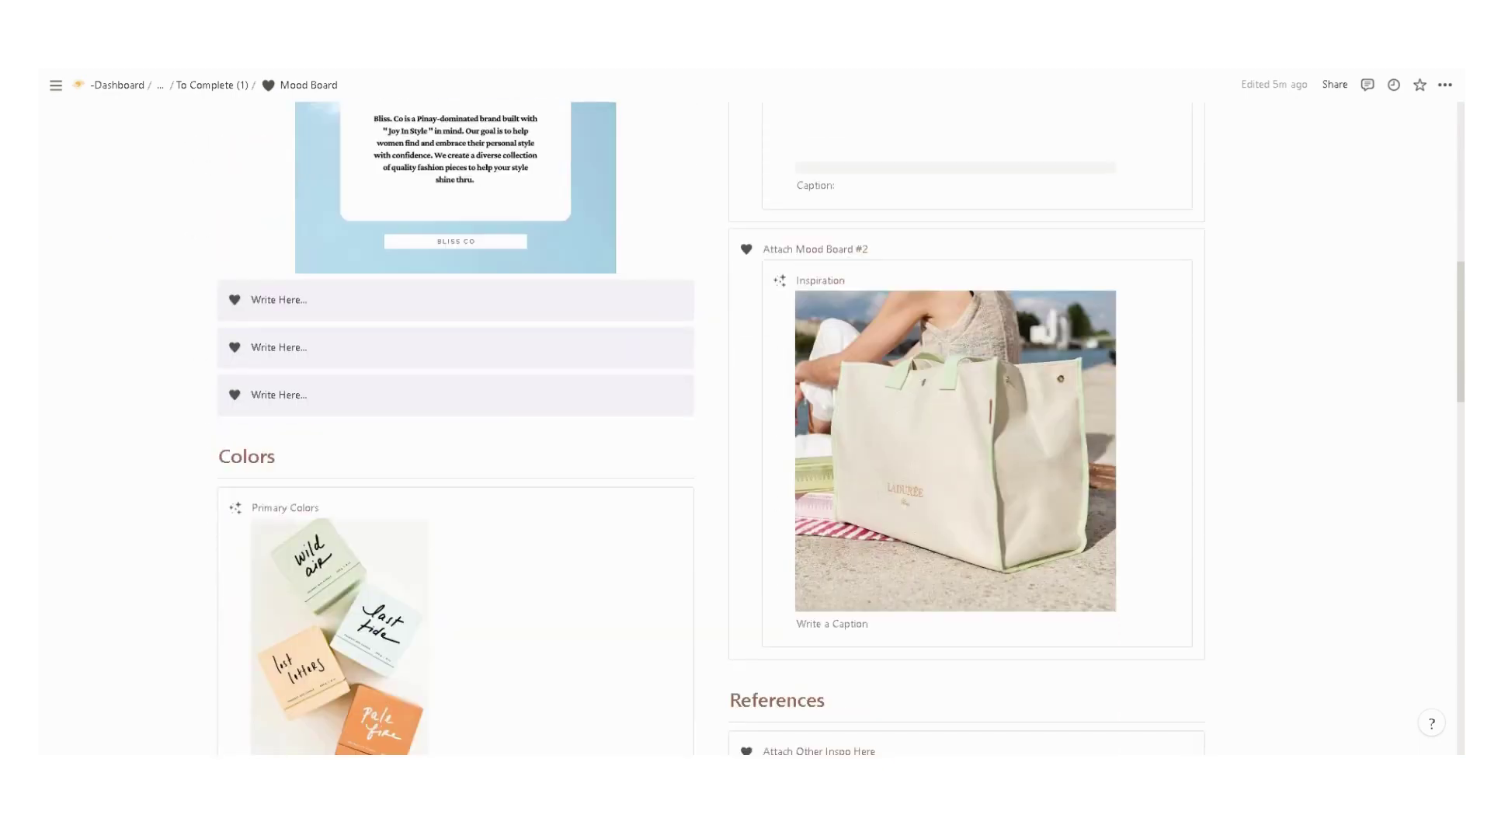
{"action": "scroll", "coordinate": [344, 499], "scroll_direction": "down", "scroll_amount": 5}
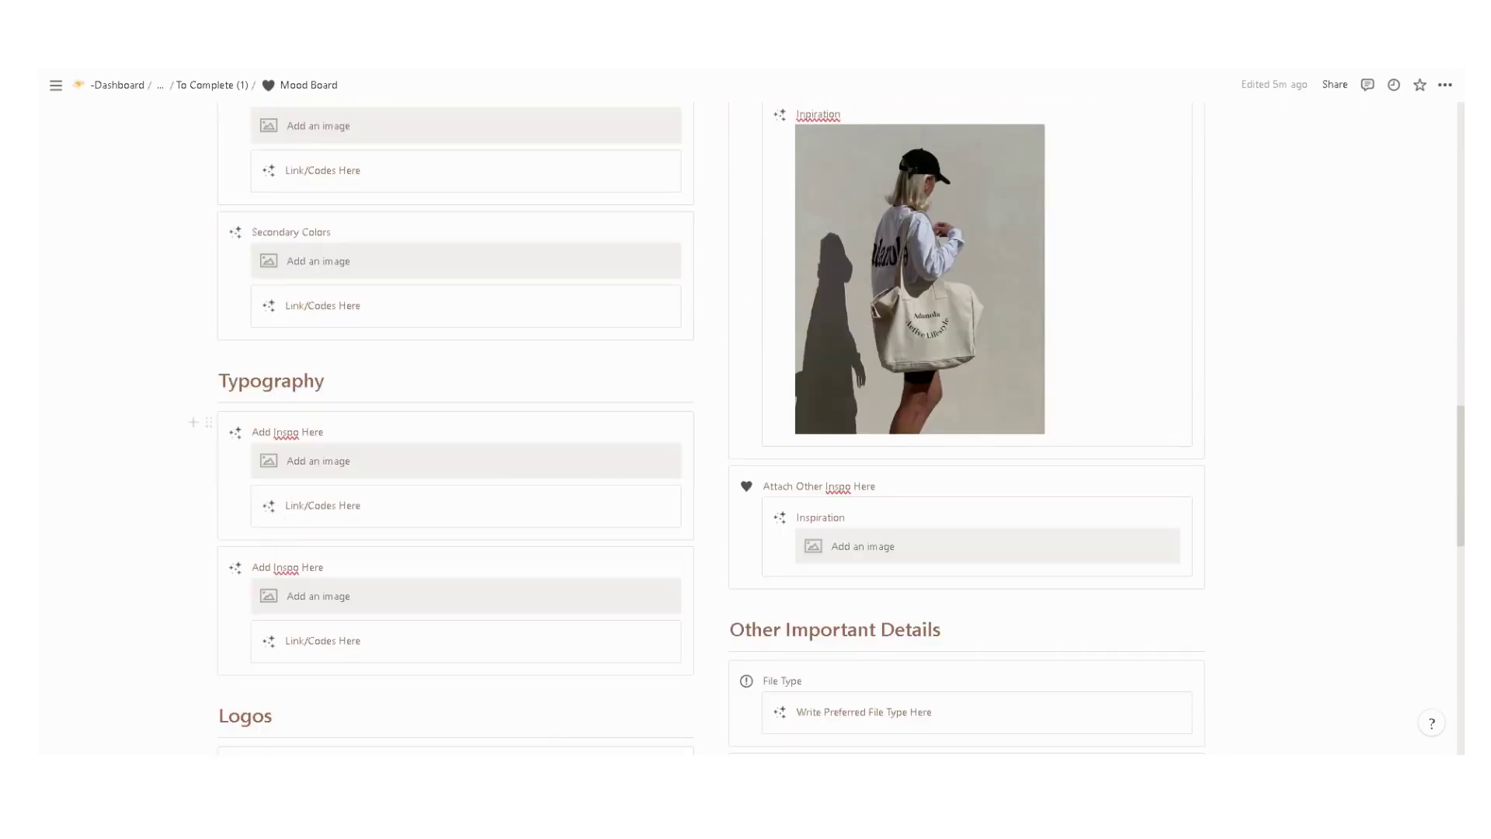
{"action": "scroll", "coordinate": [455, 466], "scroll_direction": "down", "scroll_amount": 8}
{"action": "scroll", "coordinate": [455, 466], "scroll_direction": "up", "scroll_amount": 8}
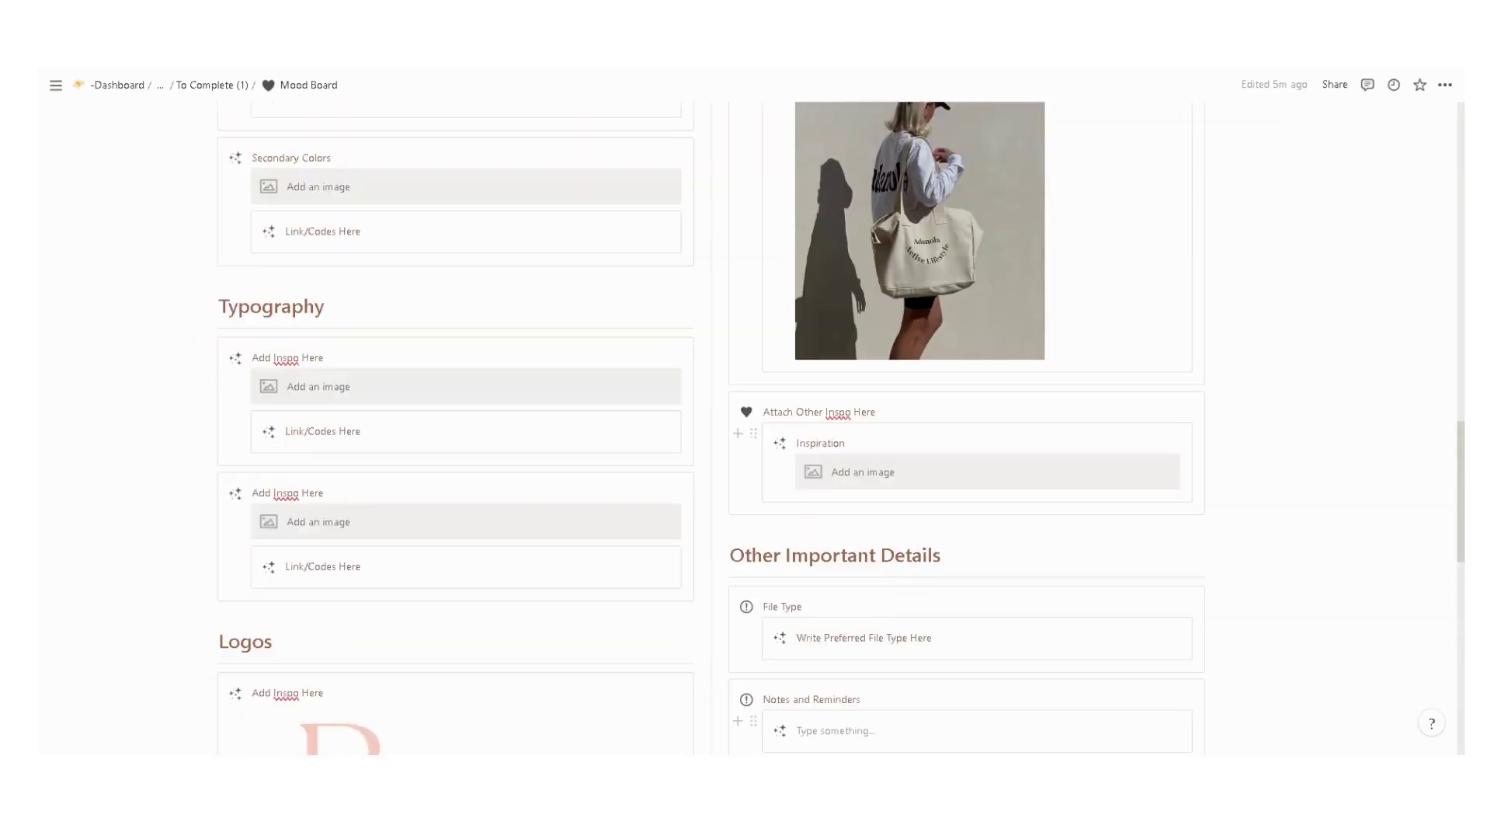
{"action": "scroll", "coordinate": [745, 427], "scroll_direction": "up", "scroll_amount": 15}
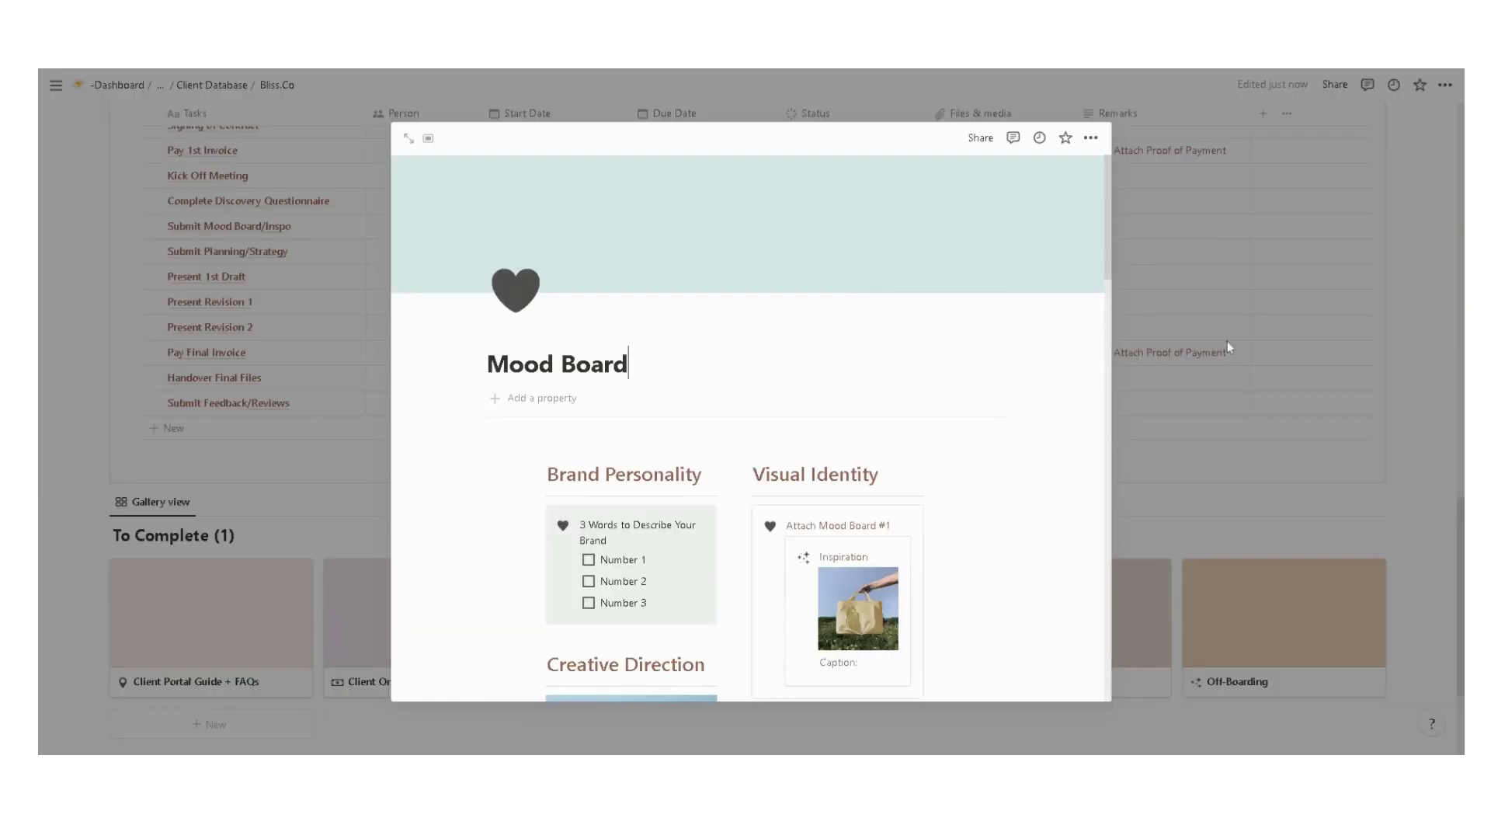
Open the Workspace gallery card as a full page
{"action": "left_click", "coordinate": [1222, 340]}
{"action": "scroll", "coordinate": [1087, 388], "scroll_direction": "down", "scroll_amount": 3}
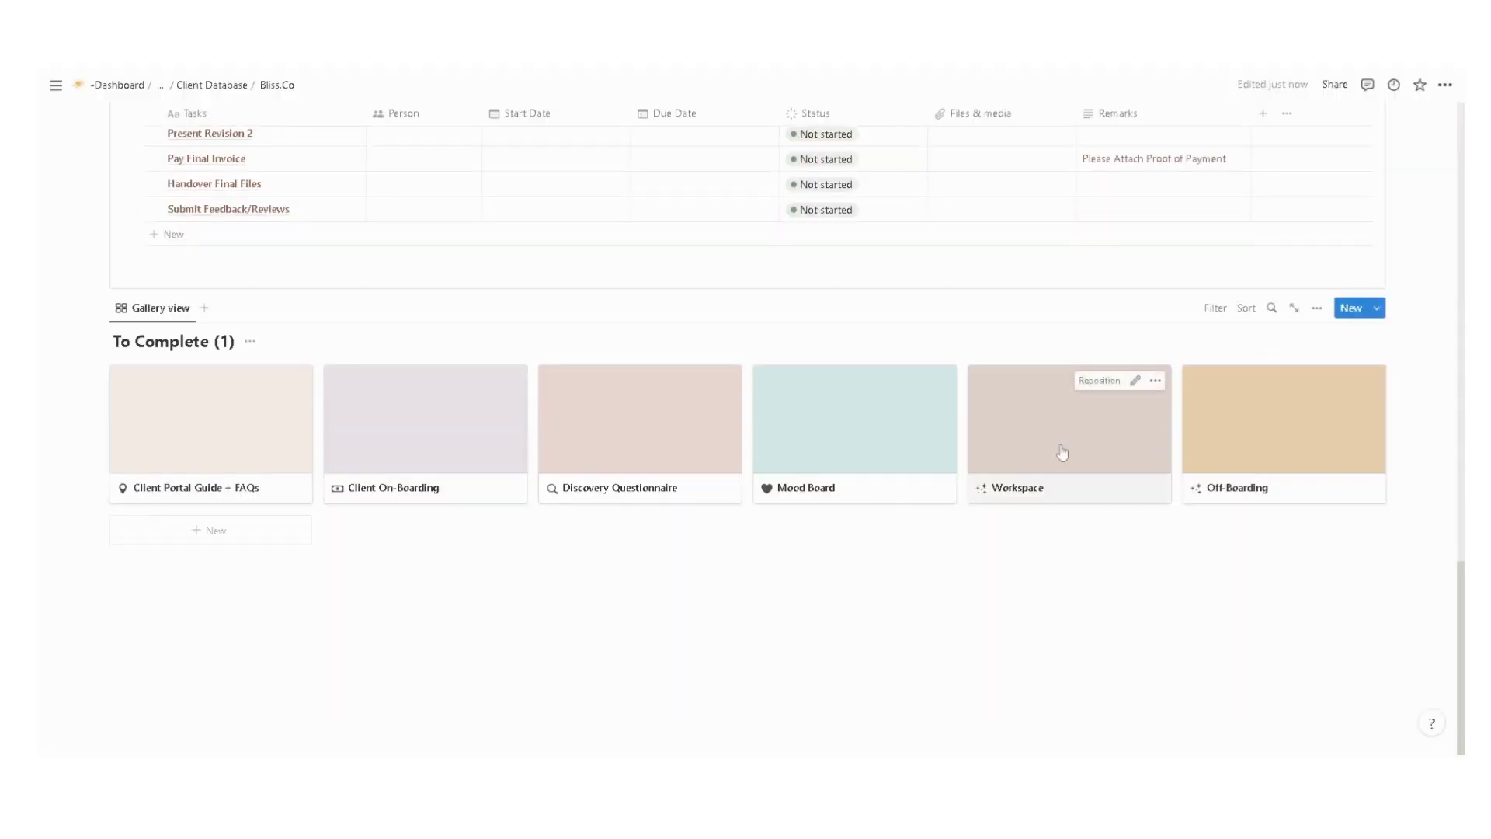
{"action": "left_click", "coordinate": [1062, 444]}
{"action": "left_click", "coordinate": [401, 140]}
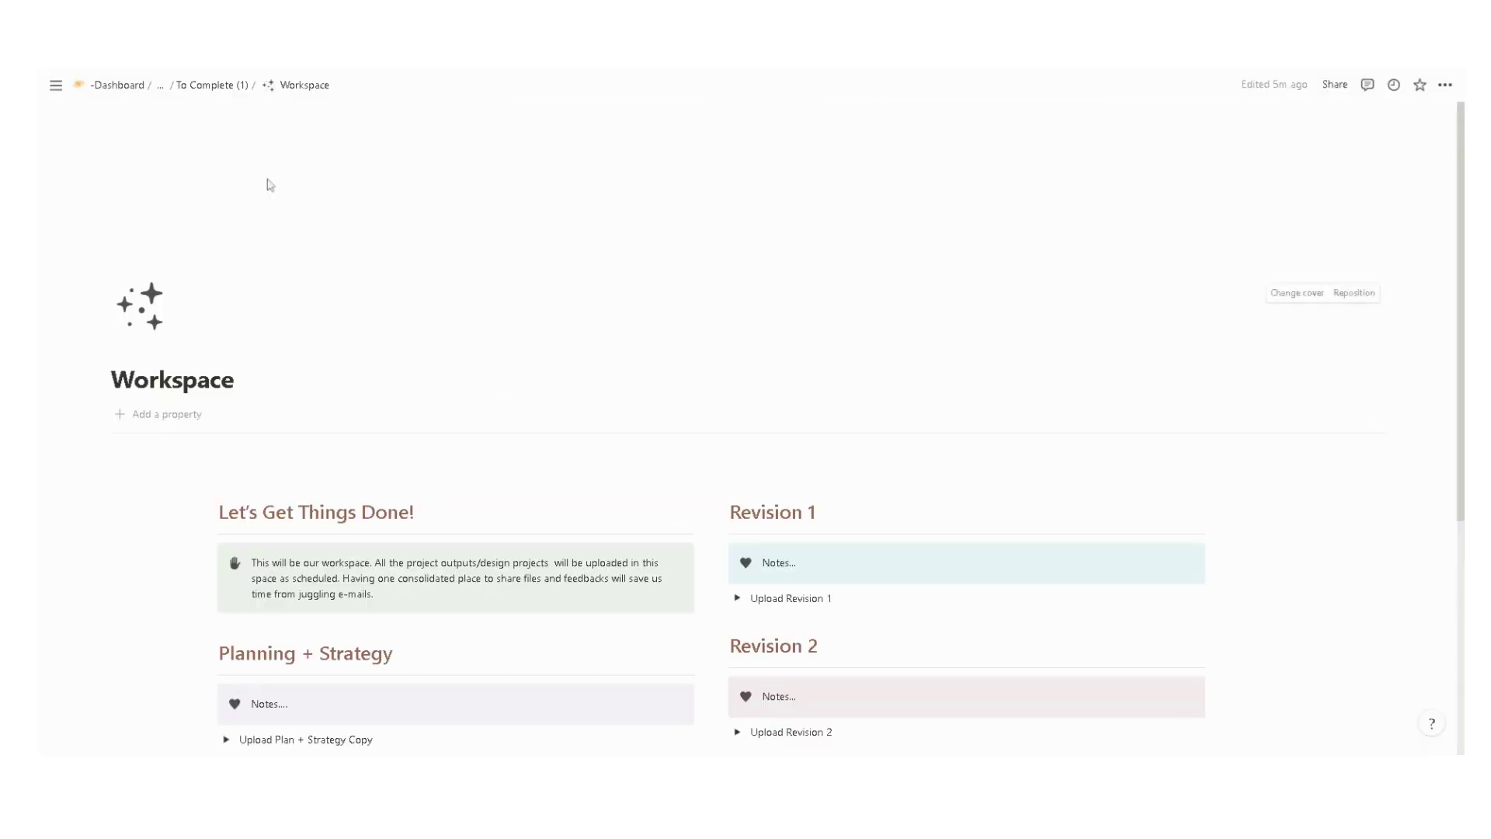
{"action": "scroll", "coordinate": [338, 281], "scroll_direction": "down", "scroll_amount": 5}
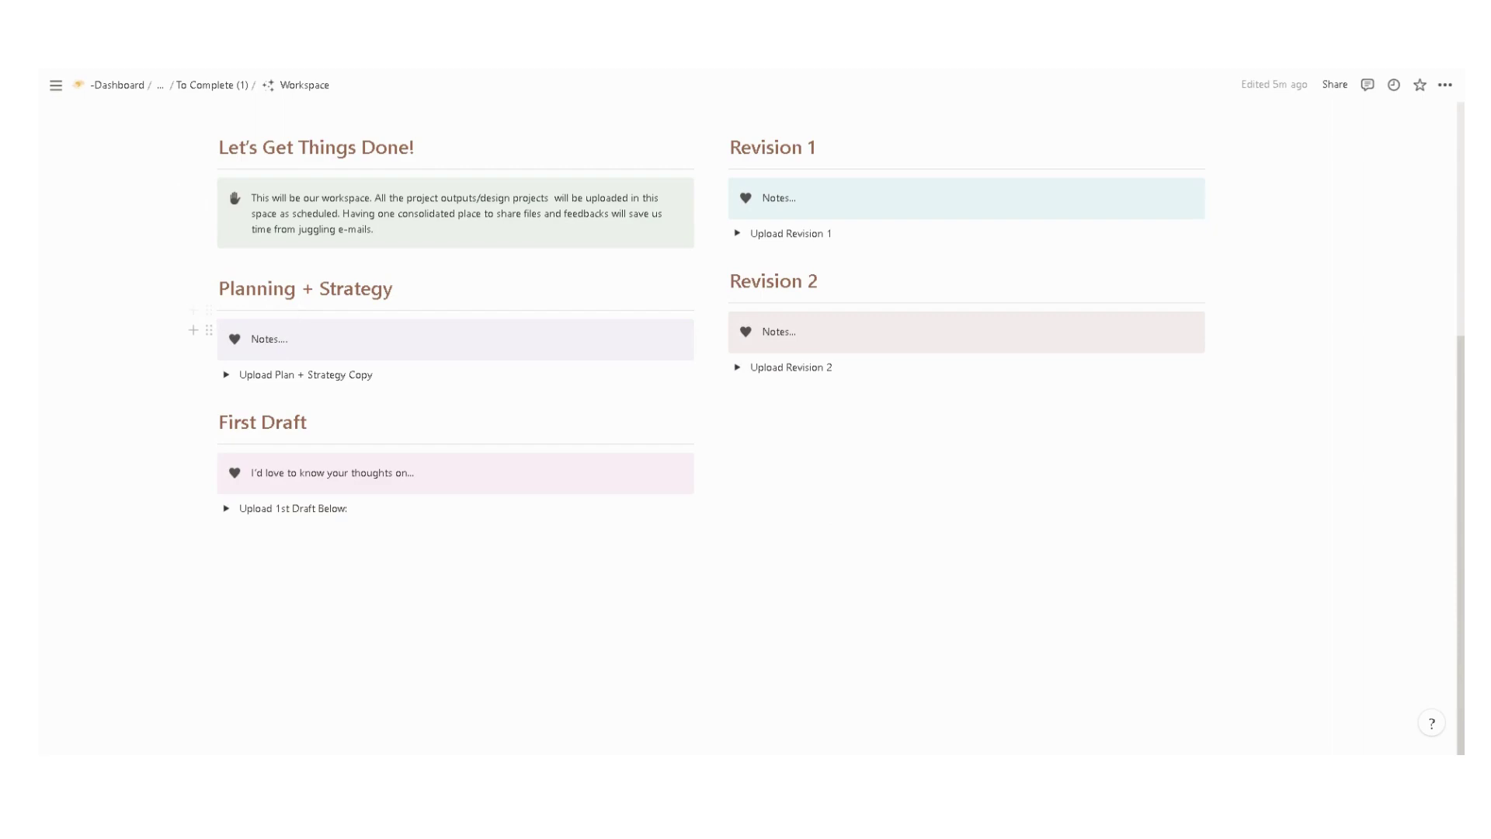
Expand Upload Plan + Strategy Copy and select its comment placeholder line
{"action": "left_click", "coordinate": [226, 375]}
{"action": "scroll", "coordinate": [231, 376], "scroll_direction": "down", "scroll_amount": 1}
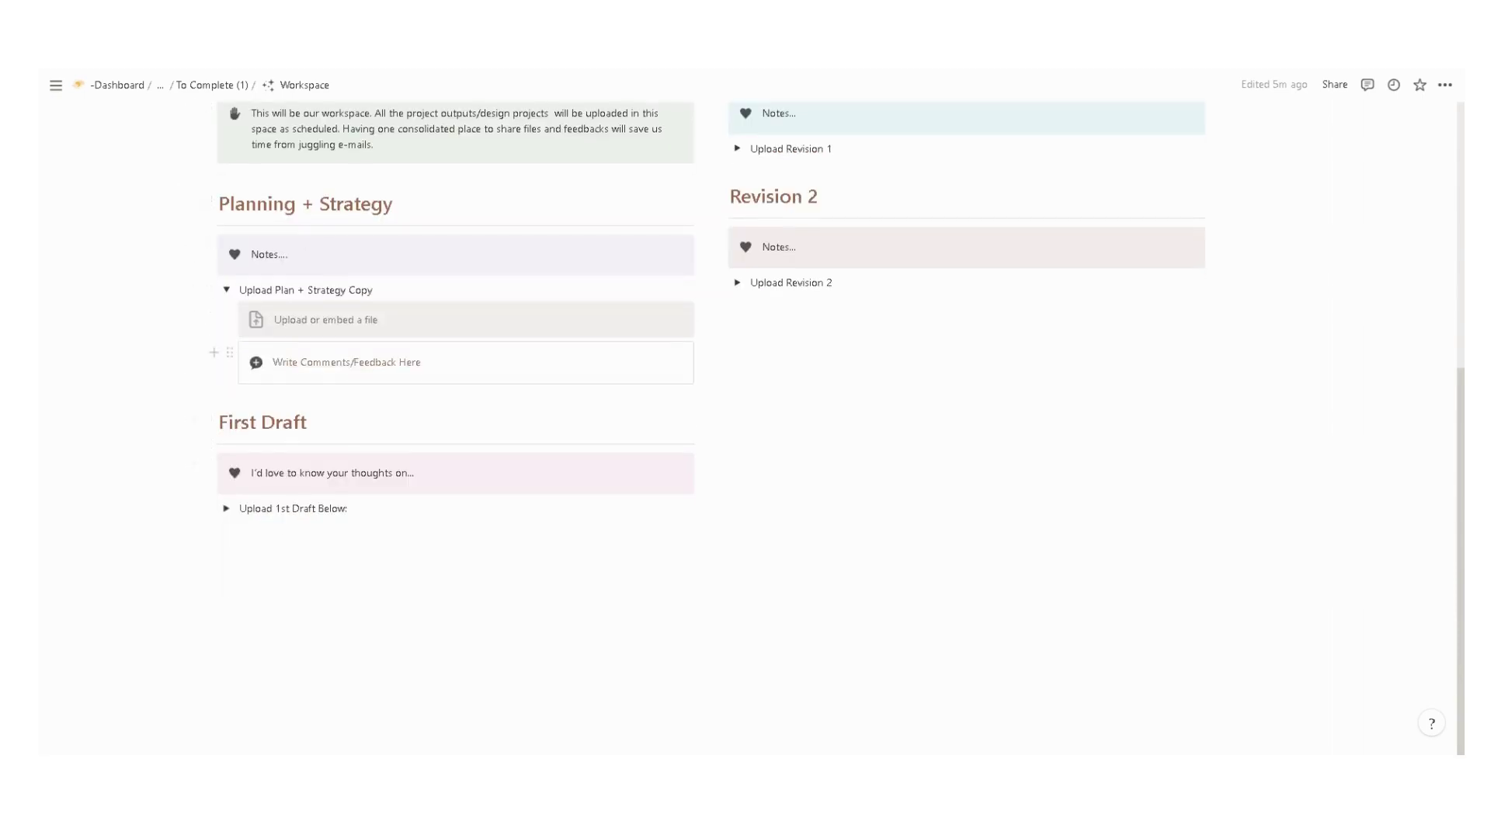
{"action": "left_click", "coordinate": [286, 362]}
{"action": "key", "text": "shift+Left"}
{"action": "key", "text": "shift+Left"}
{"action": "key", "text": "shift+Left"}
{"action": "key", "text": "shift+Left"}
{"action": "key", "text": "shift+Left"}
{"action": "key", "text": "shift+Left"}
{"action": "key", "text": "shift+Left"}
{"action": "key", "text": "shift+Left"}
{"action": "key", "text": "shift+Left"}
{"action": "key", "text": "shift+Left"}
{"action": "key", "text": "shift+Left"}
{"action": "key", "text": "shift+Left"}
{"action": "key", "text": "shift+Left"}
{"action": "key", "text": "shift+Left"}
{"action": "key", "text": "shift+Left"}
{"action": "key", "text": "shift+Left"}
{"action": "key", "text": "shift+Left"}
{"action": "key", "text": "shift+Left"}
{"action": "key", "text": "shift+Left"}
{"action": "key", "text": "shift+End"}
Expand the Upload 1st Draft Below, Upload Revision 1 and Upload Revision 2 sections
{"action": "left_click", "coordinate": [226, 507]}
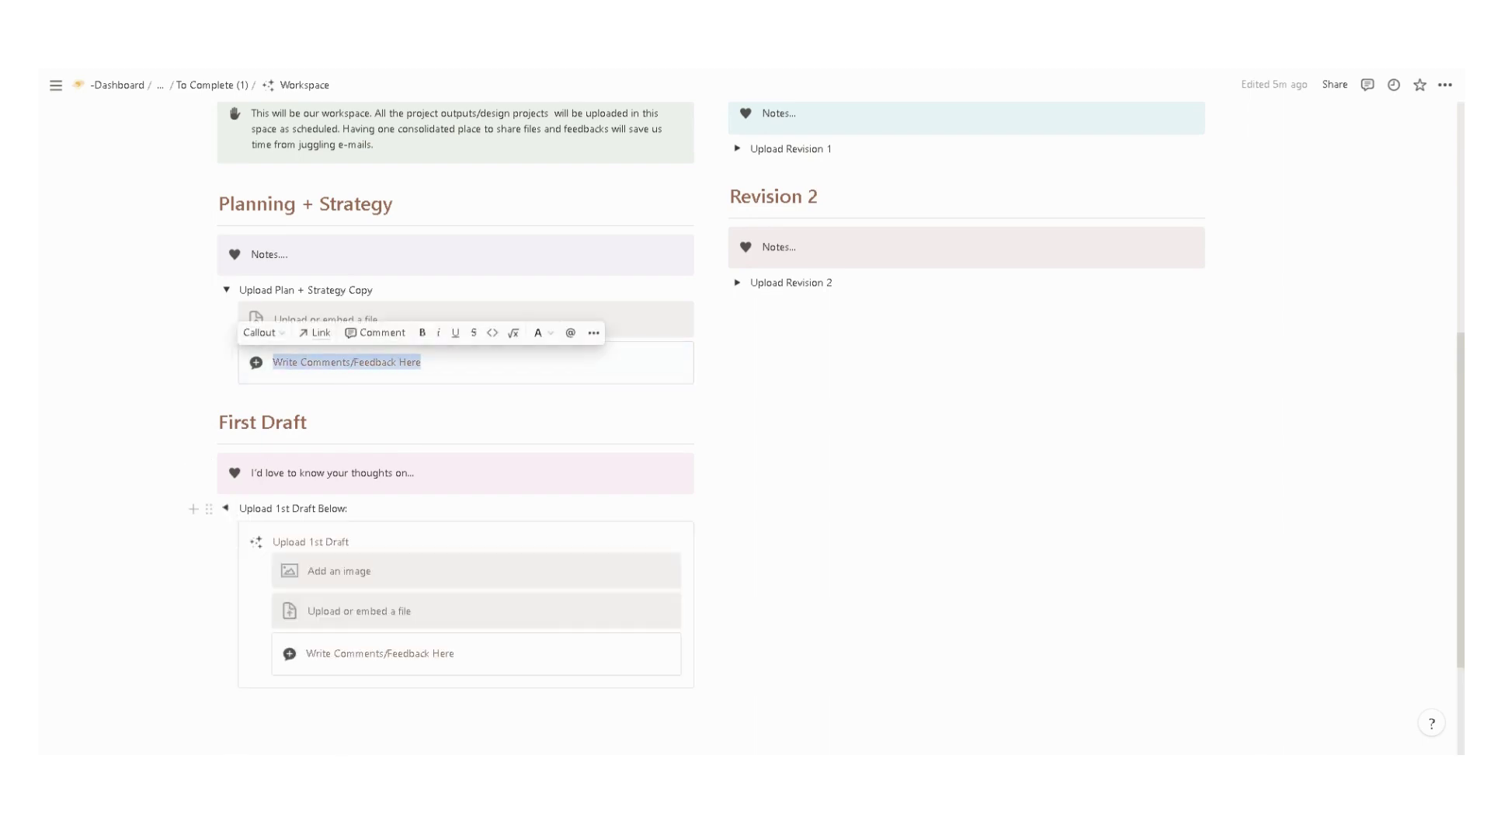
{"action": "scroll", "coordinate": [465, 544], "scroll_direction": "down", "scroll_amount": 1}
{"action": "left_click_drag", "start_coordinate": [306, 579], "coordinate": [454, 578]}
{"action": "scroll", "coordinate": [745, 428], "scroll_direction": "up", "scroll_amount": 5}
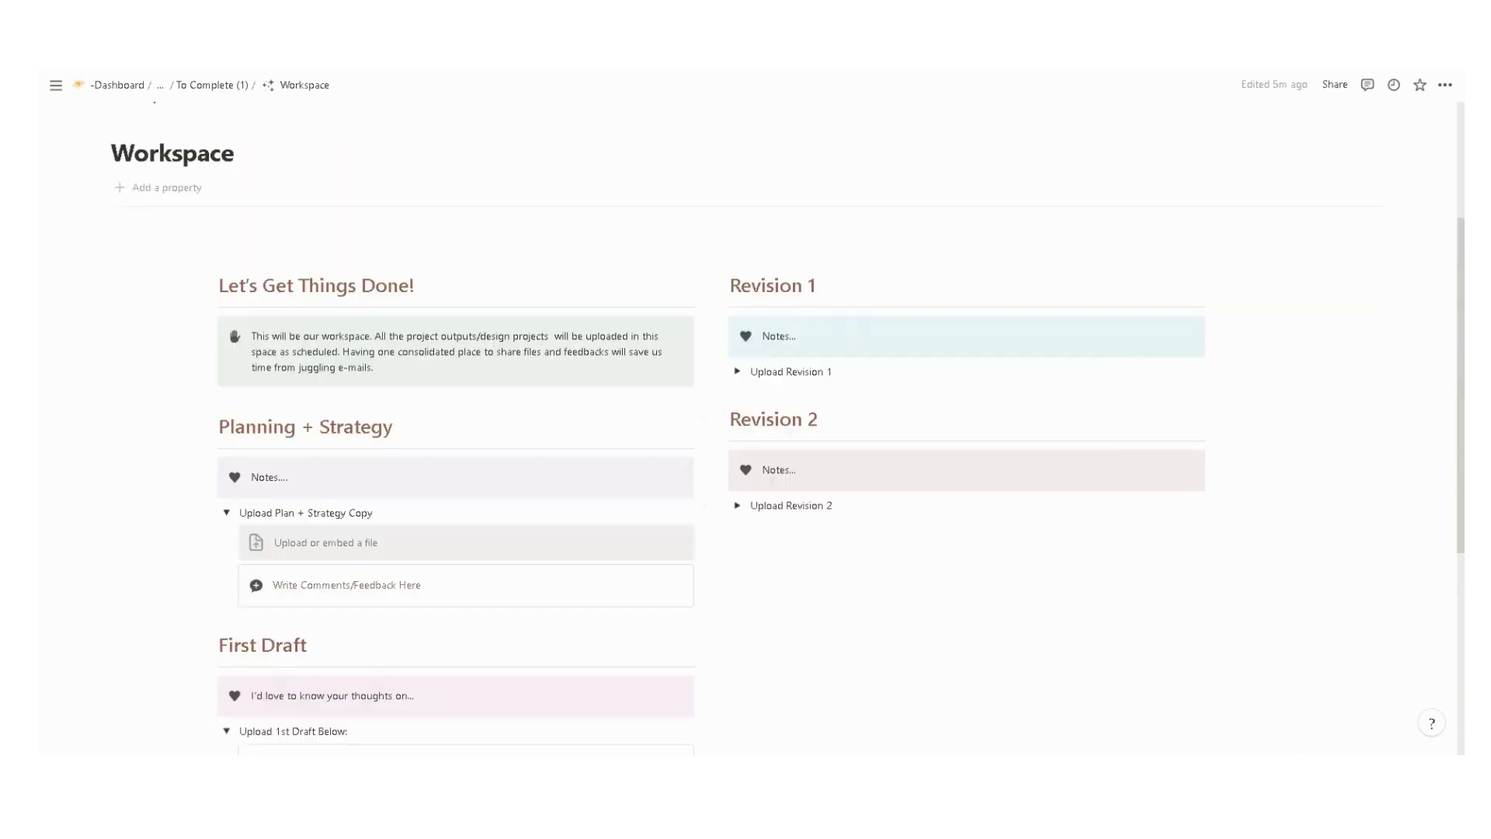
{"action": "left_click", "coordinate": [737, 446]}
{"action": "scroll", "coordinate": [737, 466], "scroll_direction": "down", "scroll_amount": 3}
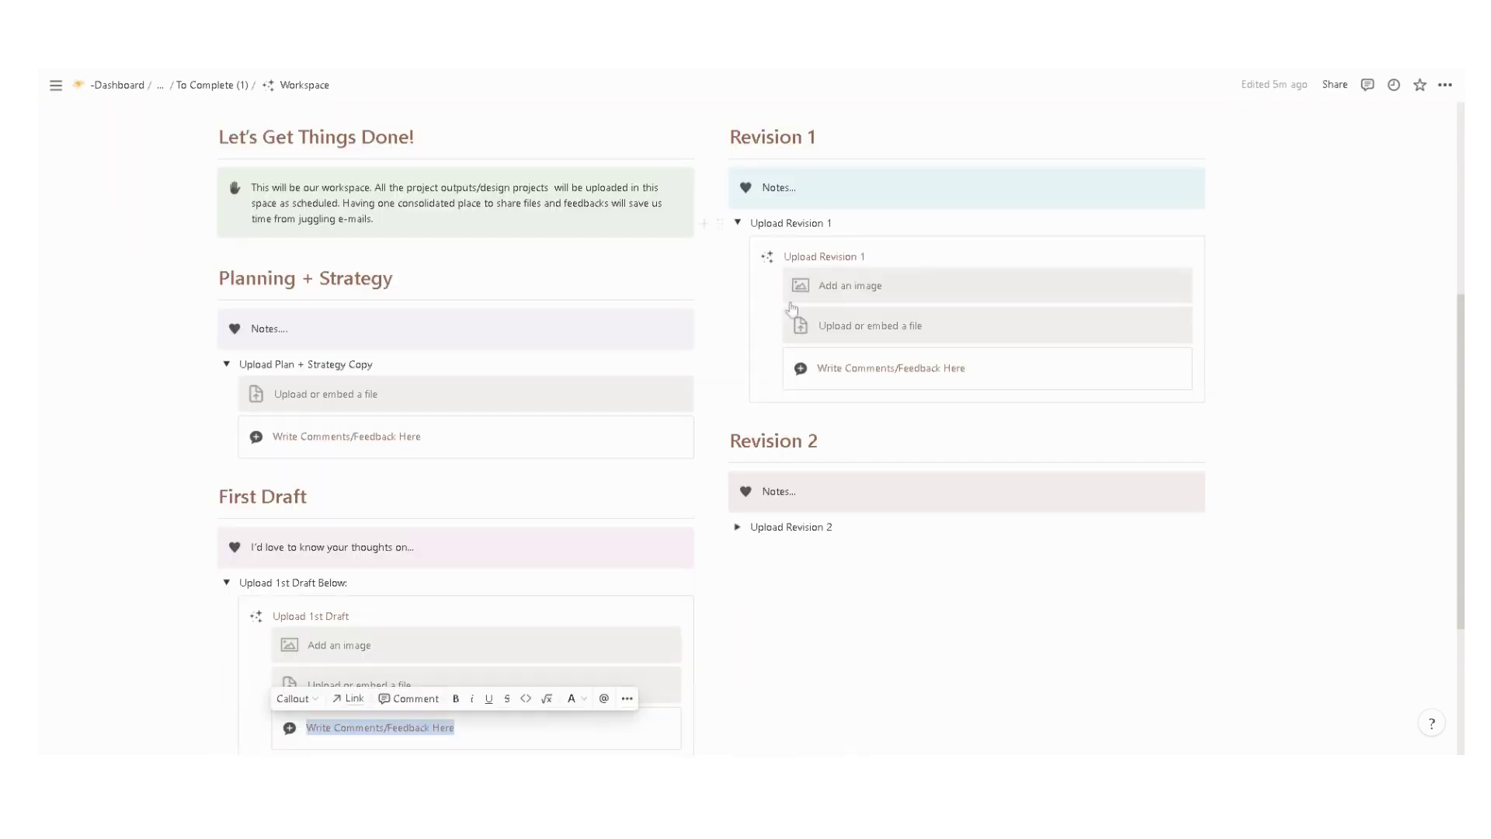
{"action": "left_click", "coordinate": [737, 527]}
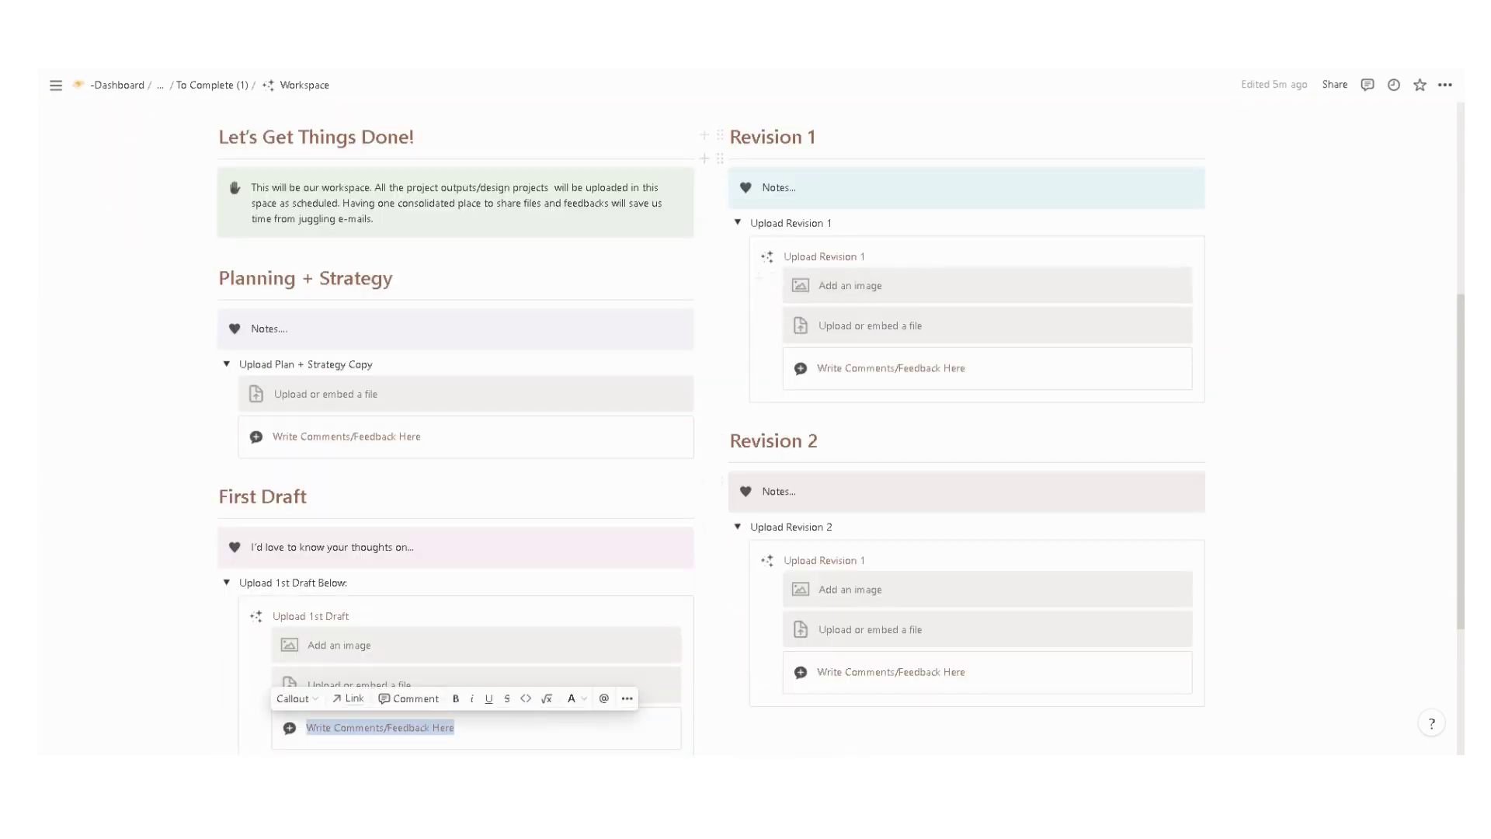
{"action": "scroll", "coordinate": [800, 372], "scroll_direction": "down", "scroll_amount": 3}
Return to the Bliss.Co portal page, then open and close the Off-Boarding preview
{"action": "left_click", "coordinate": [211, 85]}
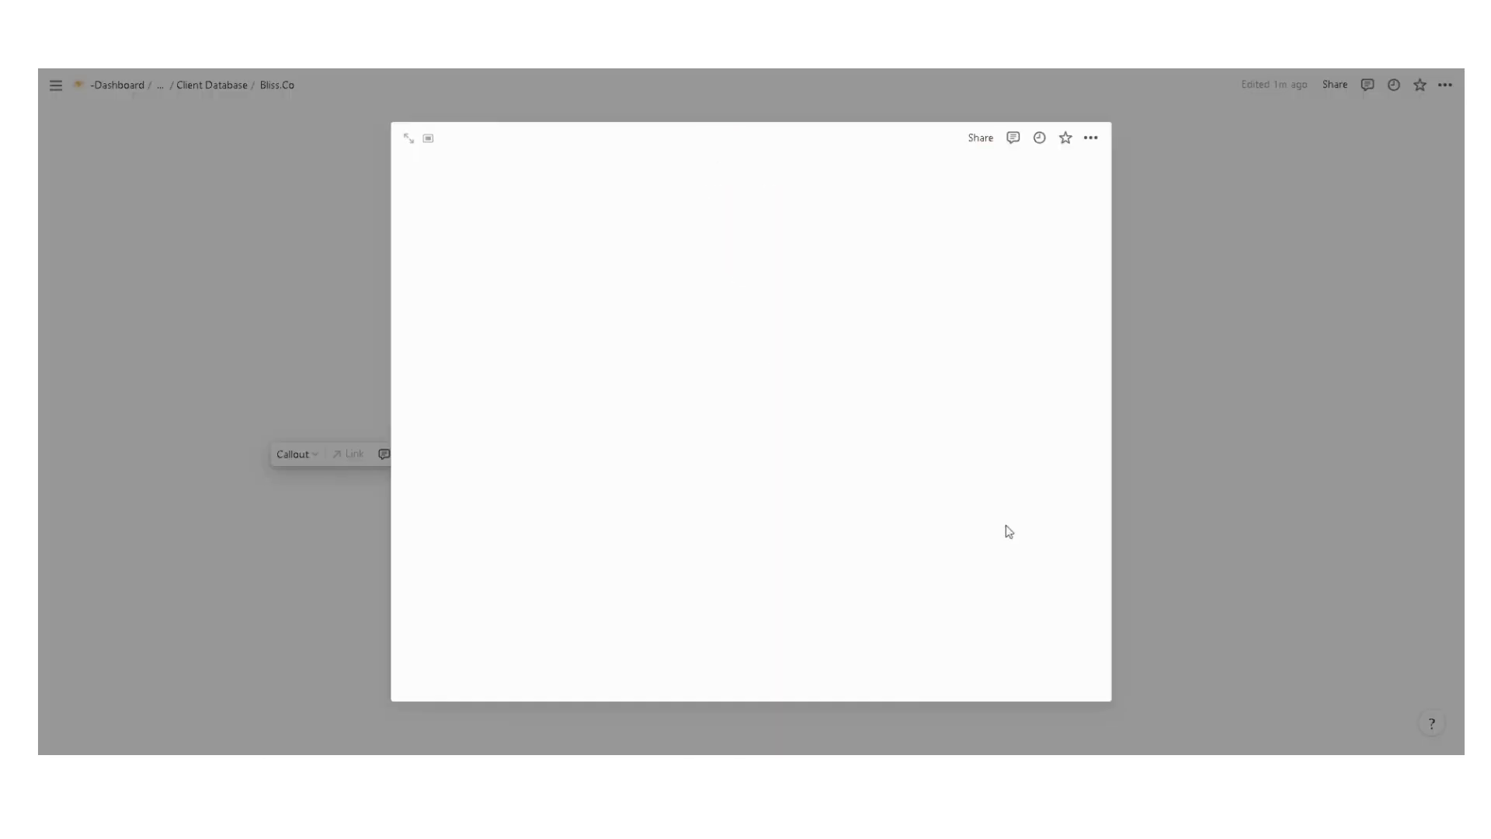
{"action": "left_click", "coordinate": [1321, 489]}
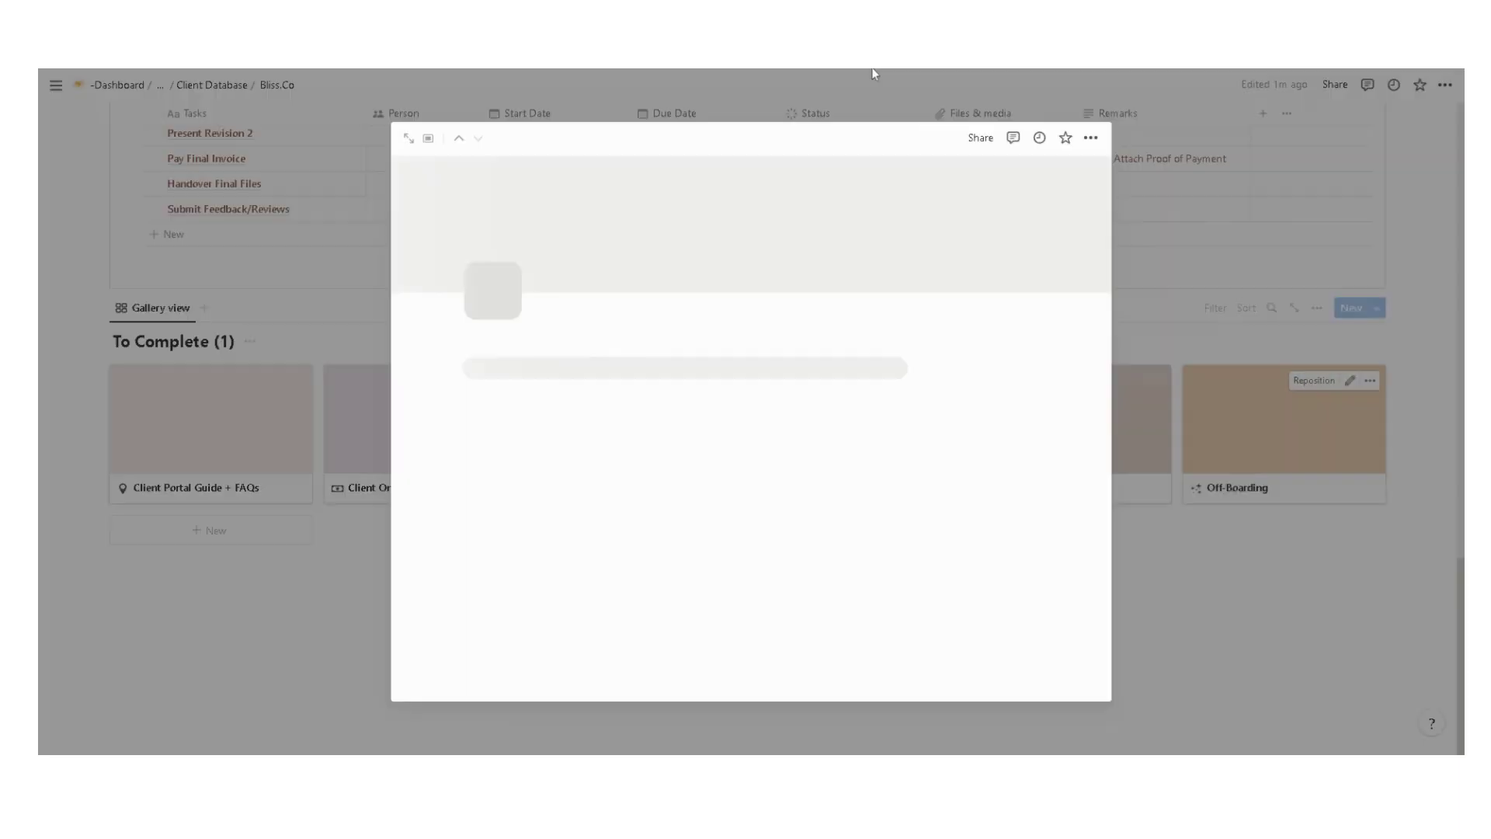
{"action": "left_click", "coordinate": [357, 170]}
{"action": "scroll", "coordinate": [762, 187], "scroll_direction": "up", "scroll_amount": 2}
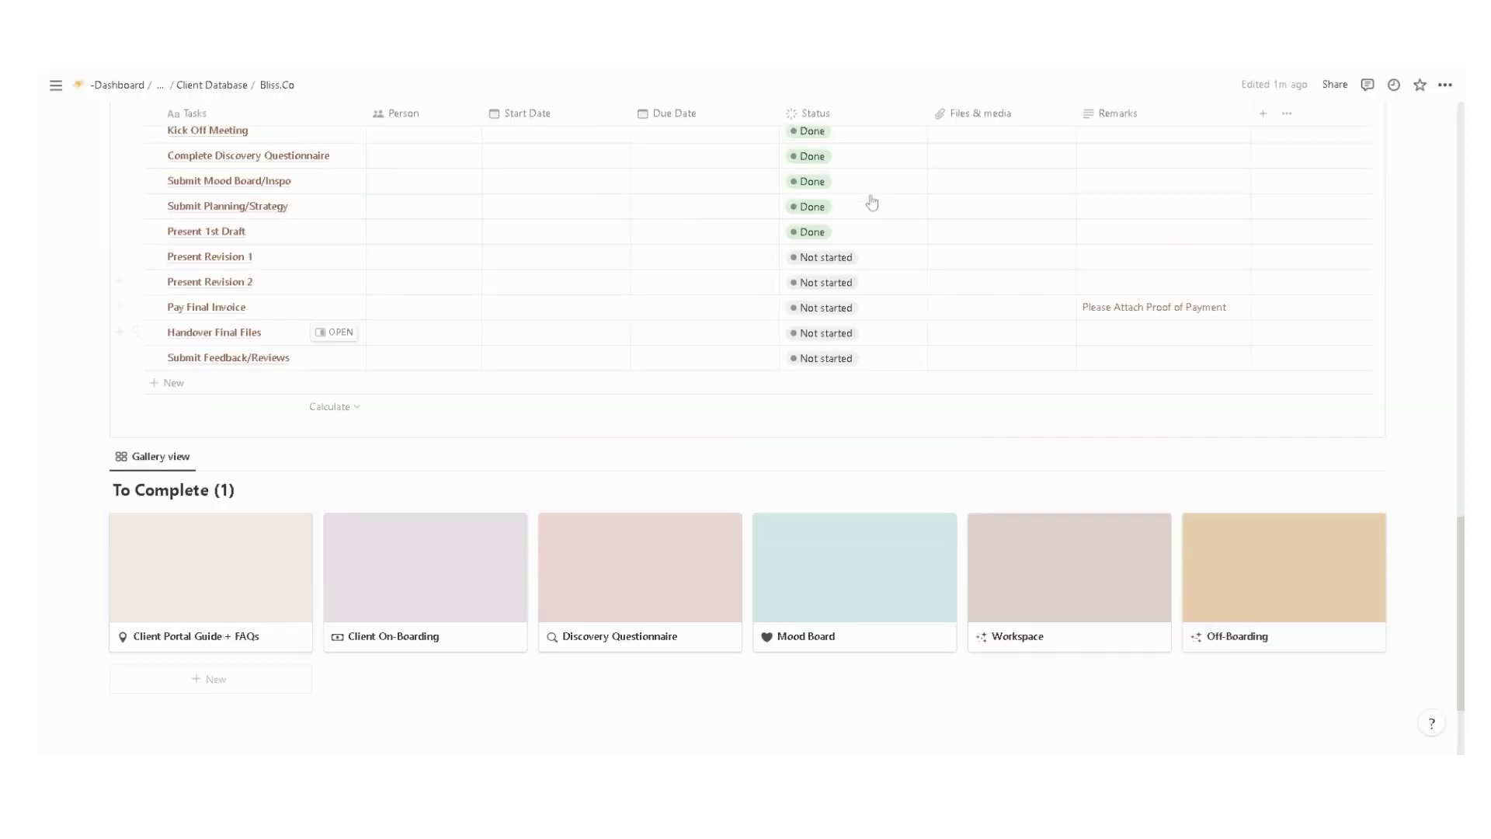
Set the status of Present Revision 1, Present Revision 2 and Pay Final Invoice to Done
{"action": "left_click", "coordinate": [826, 257]}
{"action": "left_click", "coordinate": [825, 418]}
{"action": "left_click", "coordinate": [825, 282]}
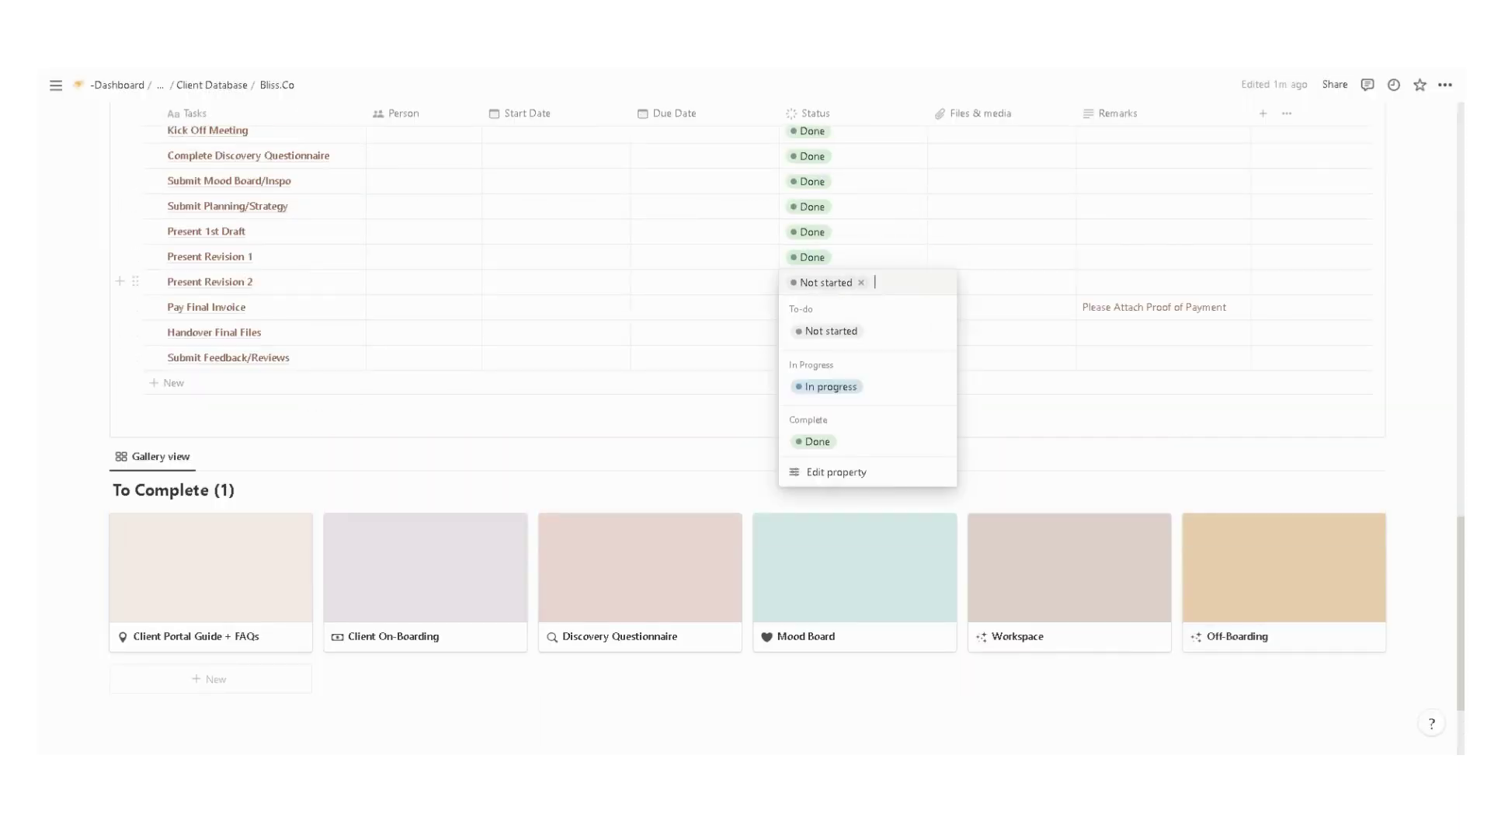
{"action": "left_click", "coordinate": [822, 442]}
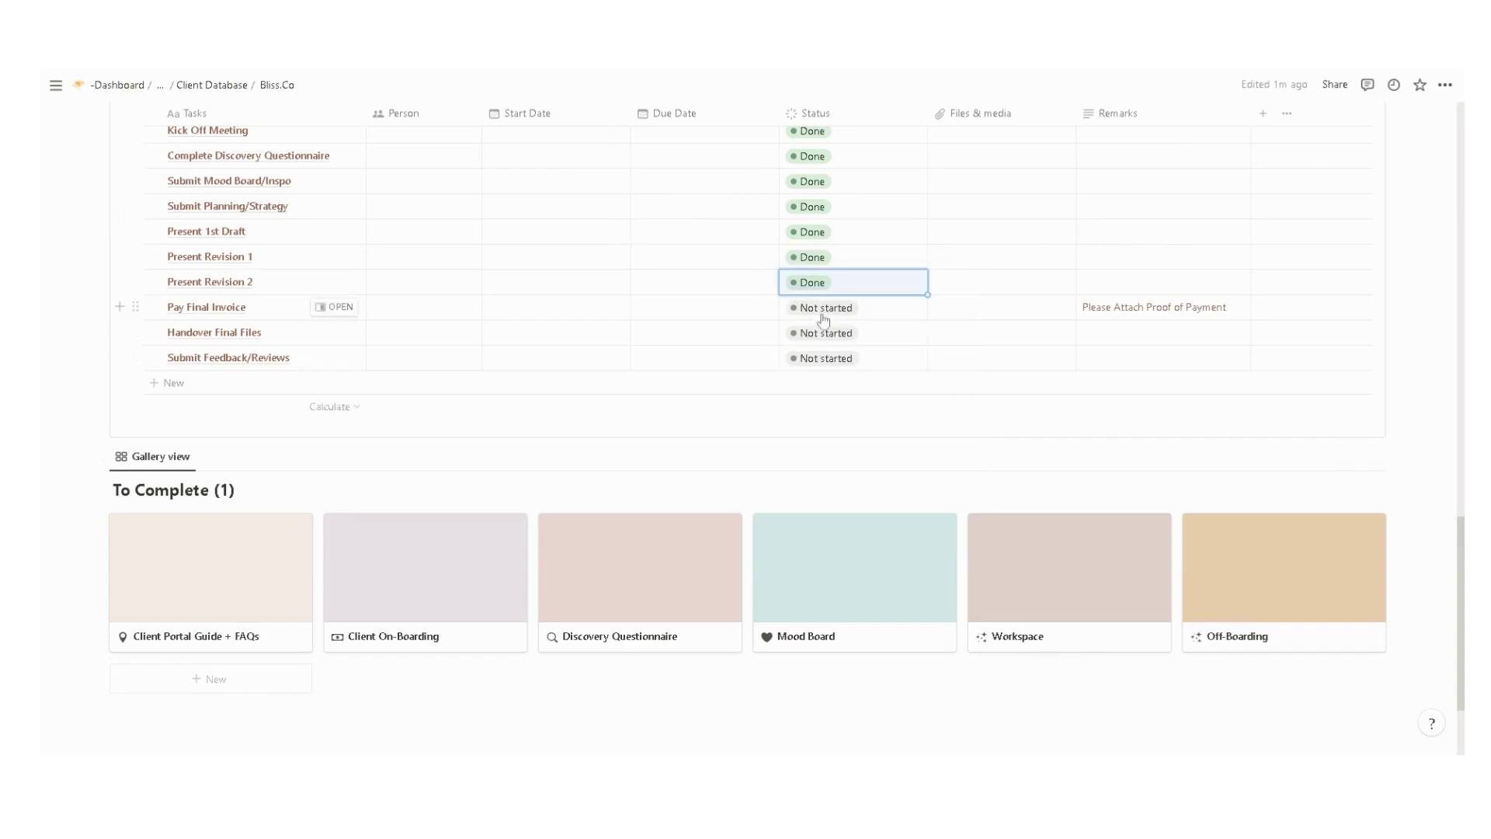
{"action": "left_click", "coordinate": [825, 307]}
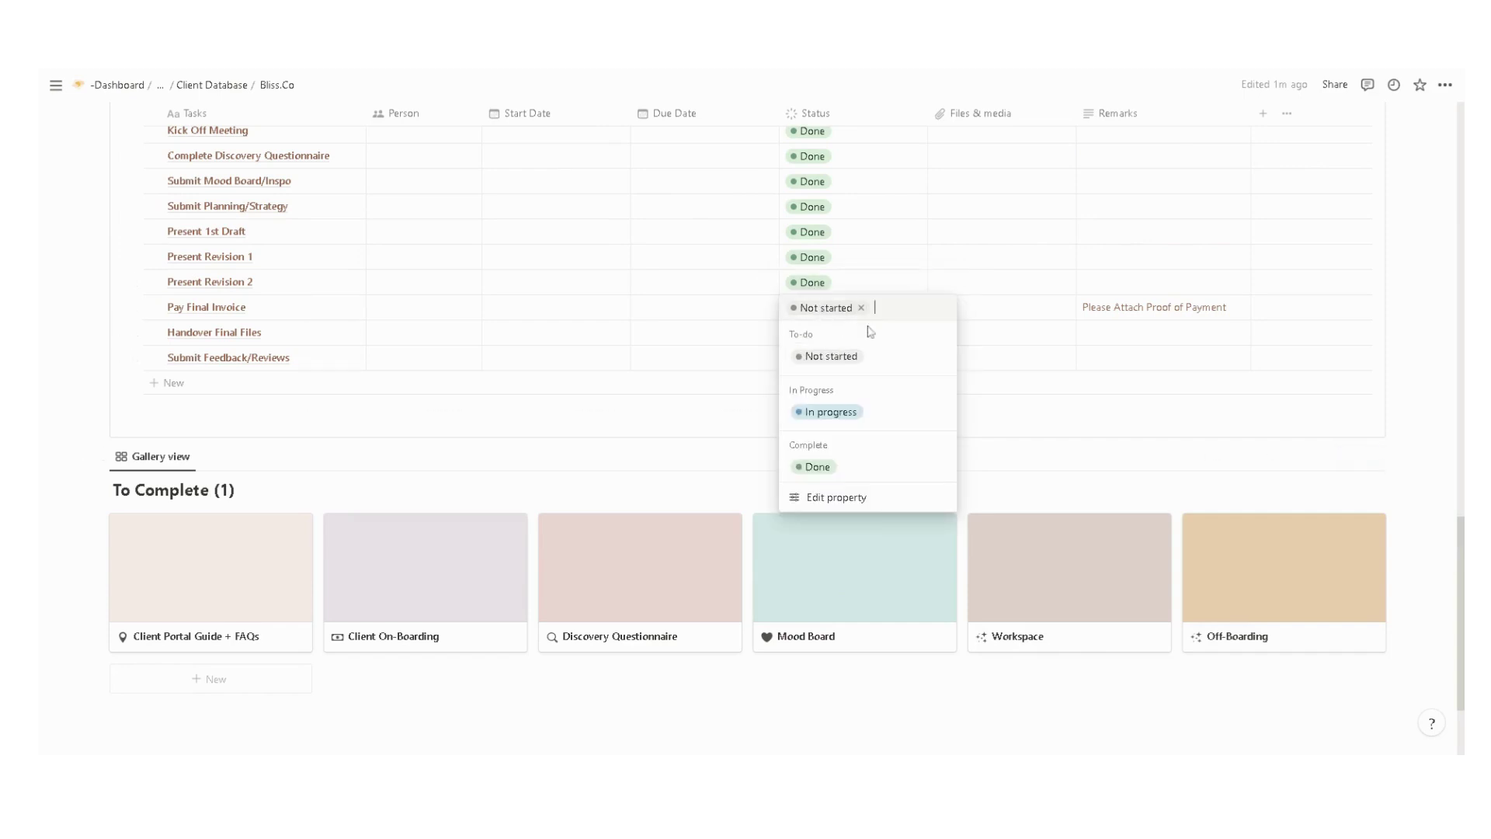
{"action": "left_click", "coordinate": [848, 469]}
Open Off-Boarding as a full page and view the Client Goodbye Packet upload options
{"action": "left_click", "coordinate": [1209, 531]}
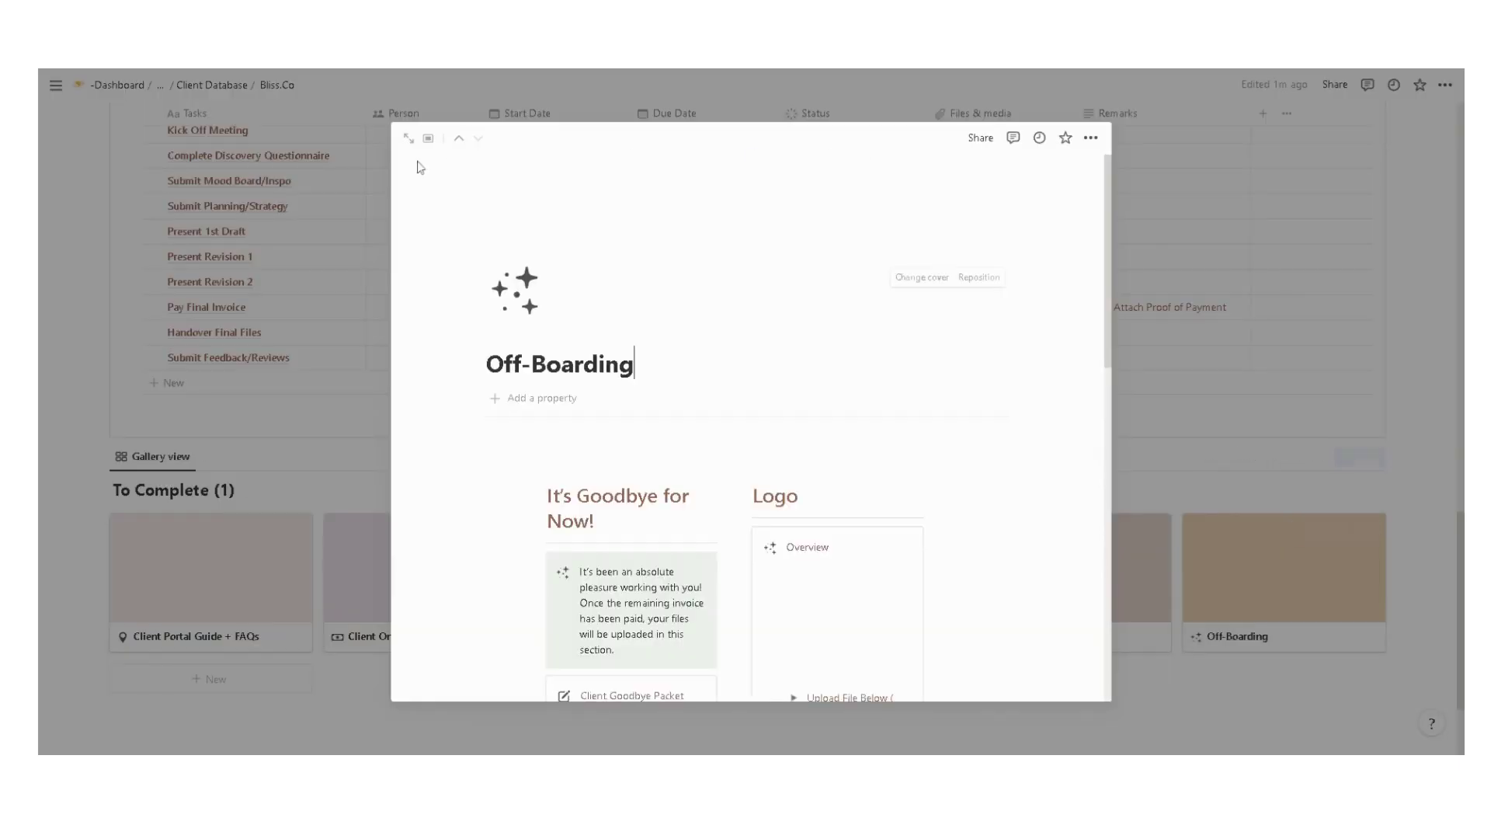
{"action": "left_click", "coordinate": [424, 137]}
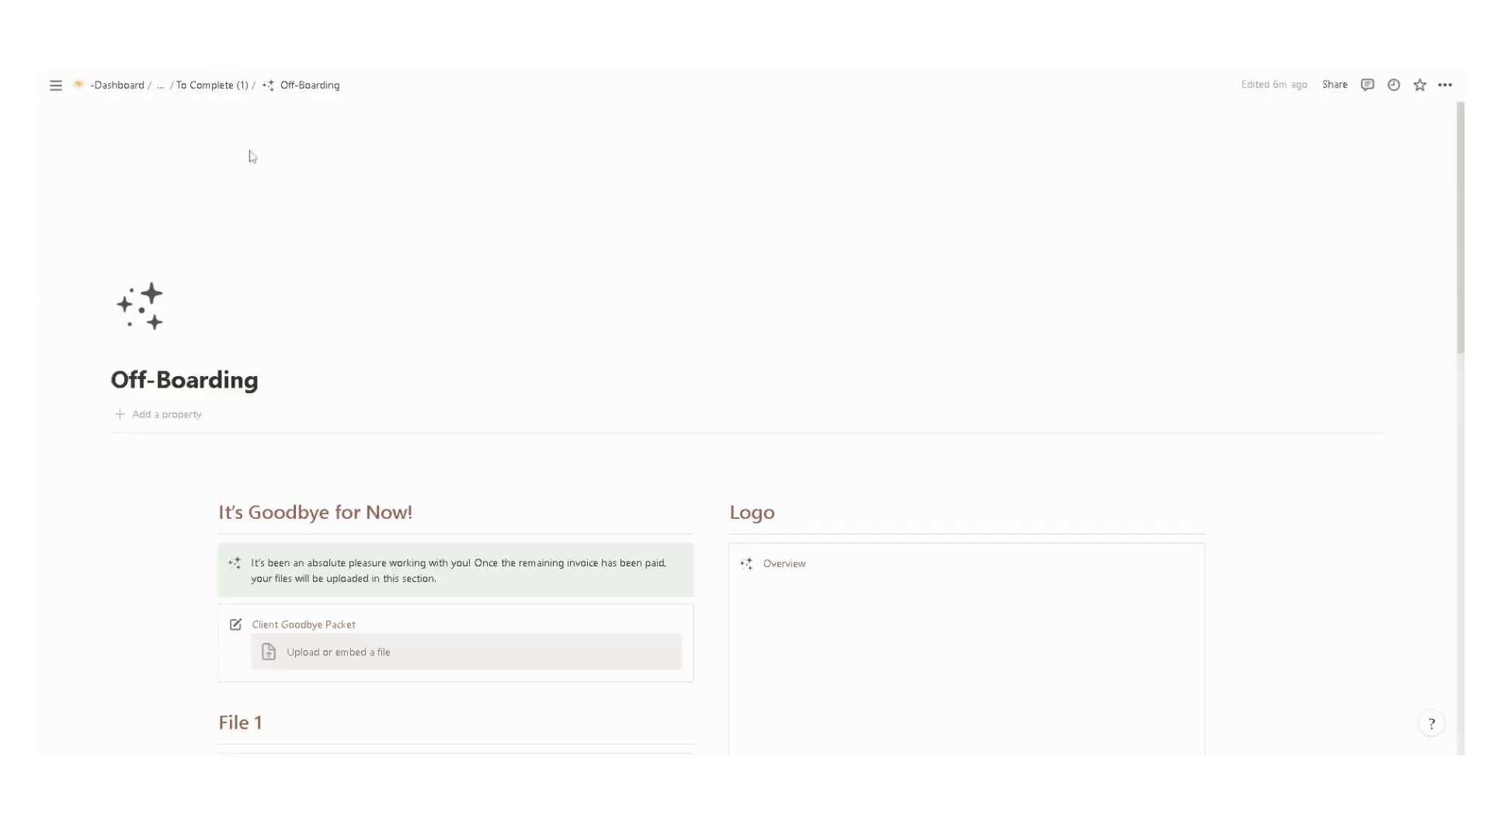
{"action": "scroll", "coordinate": [283, 206], "scroll_direction": "down", "scroll_amount": 2}
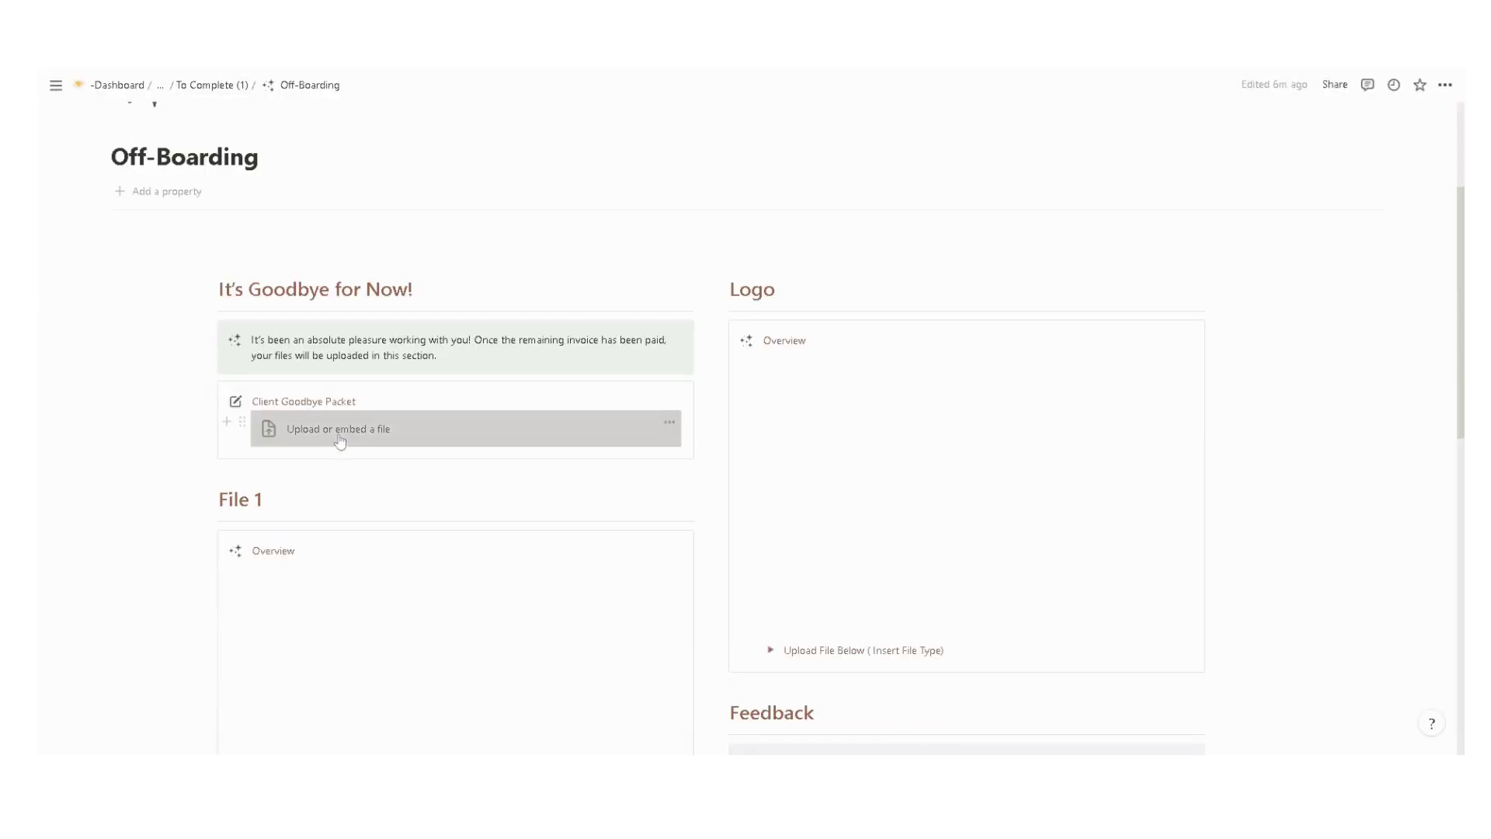
{"action": "left_click", "coordinate": [336, 432]}
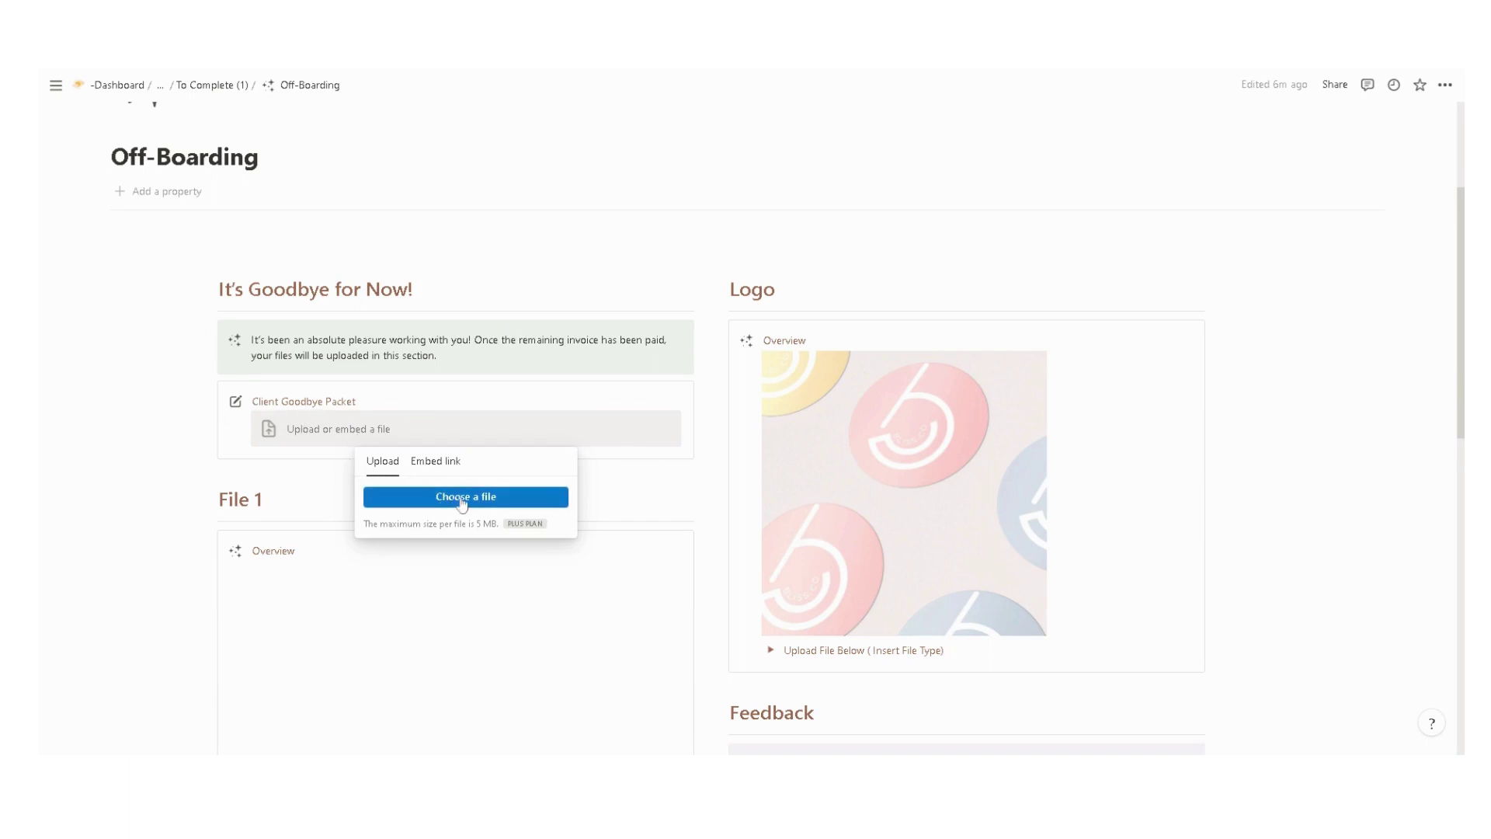
{"action": "left_click", "coordinate": [383, 430]}
{"action": "left_click", "coordinate": [382, 430]}
Expand File 2's Upload File Below section
{"action": "scroll", "coordinate": [450, 396], "scroll_direction": "down", "scroll_amount": 3}
{"action": "scroll", "coordinate": [280, 326], "scroll_direction": "down", "scroll_amount": 2}
{"action": "scroll", "coordinate": [300, 334], "scroll_direction": "down", "scroll_amount": 4}
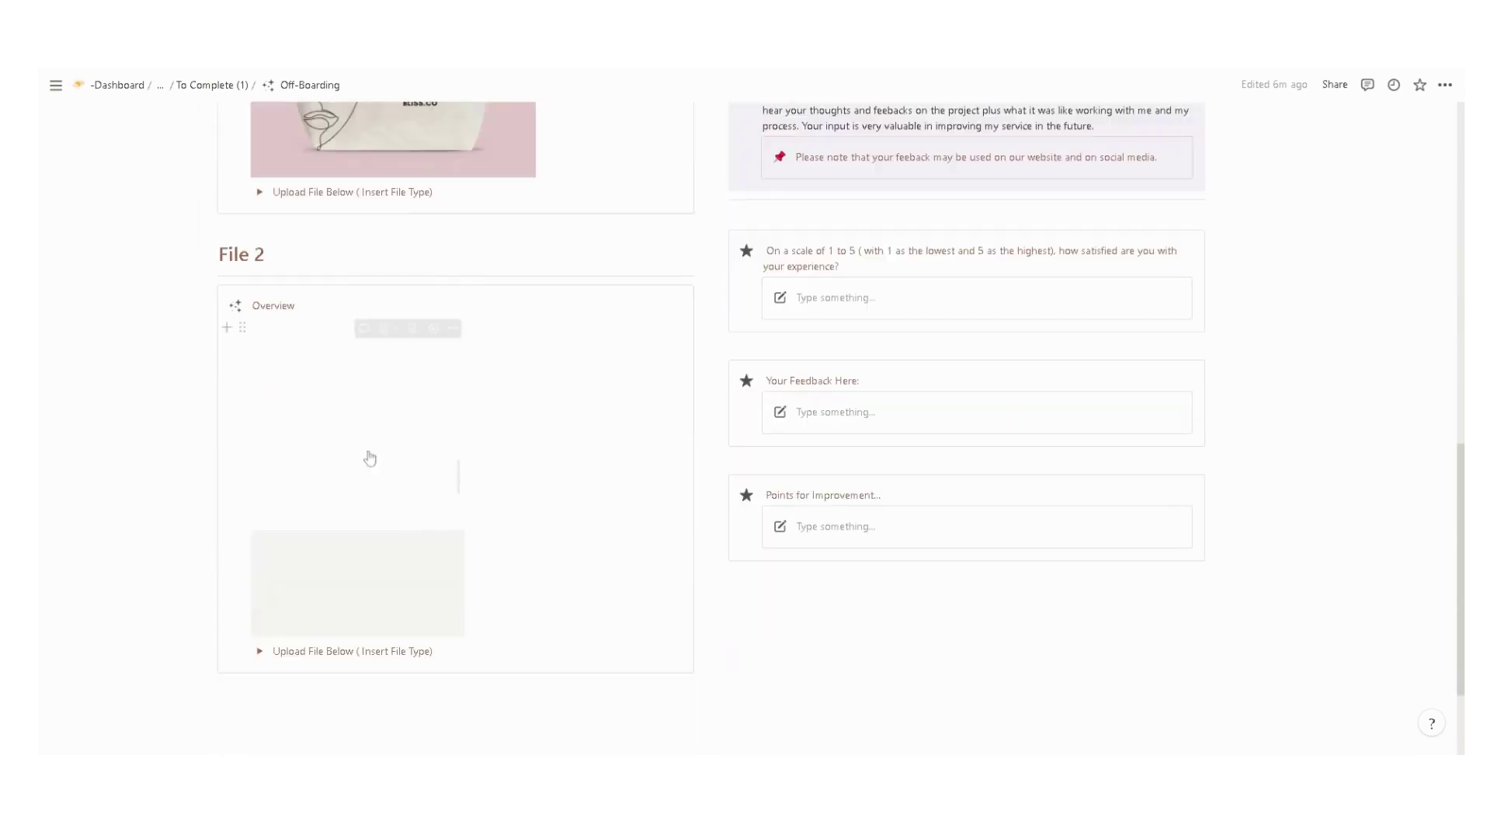
{"action": "left_click", "coordinate": [259, 651]}
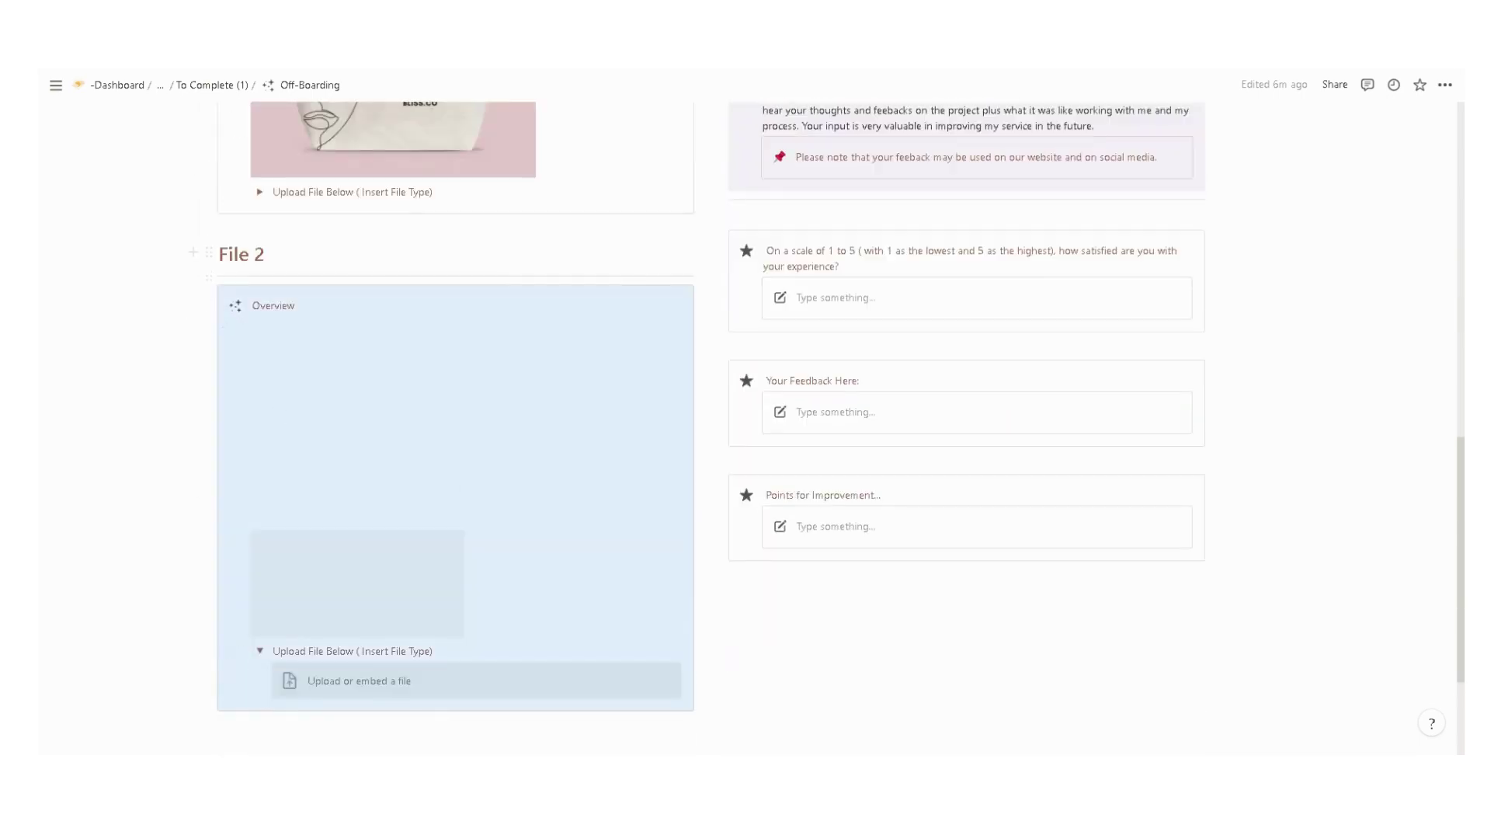
{"action": "scroll", "coordinate": [897, 349], "scroll_direction": "up", "scroll_amount": 10}
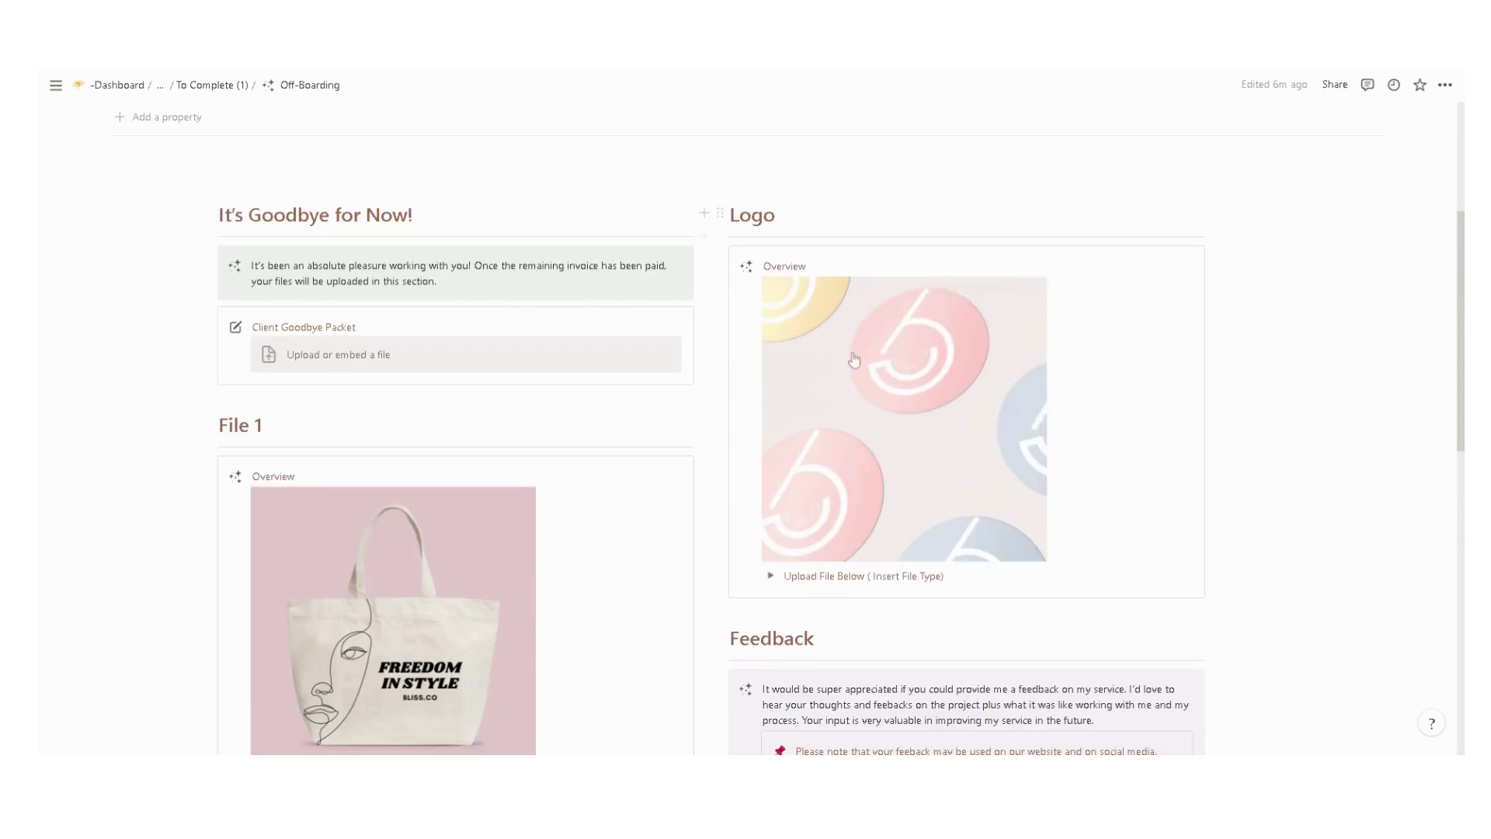
{"action": "scroll", "coordinate": [884, 423], "scroll_direction": "down", "scroll_amount": 4}
Select text in the feedback request paragraph, then close the Off-Boarding page
{"action": "left_click", "coordinate": [763, 392]}
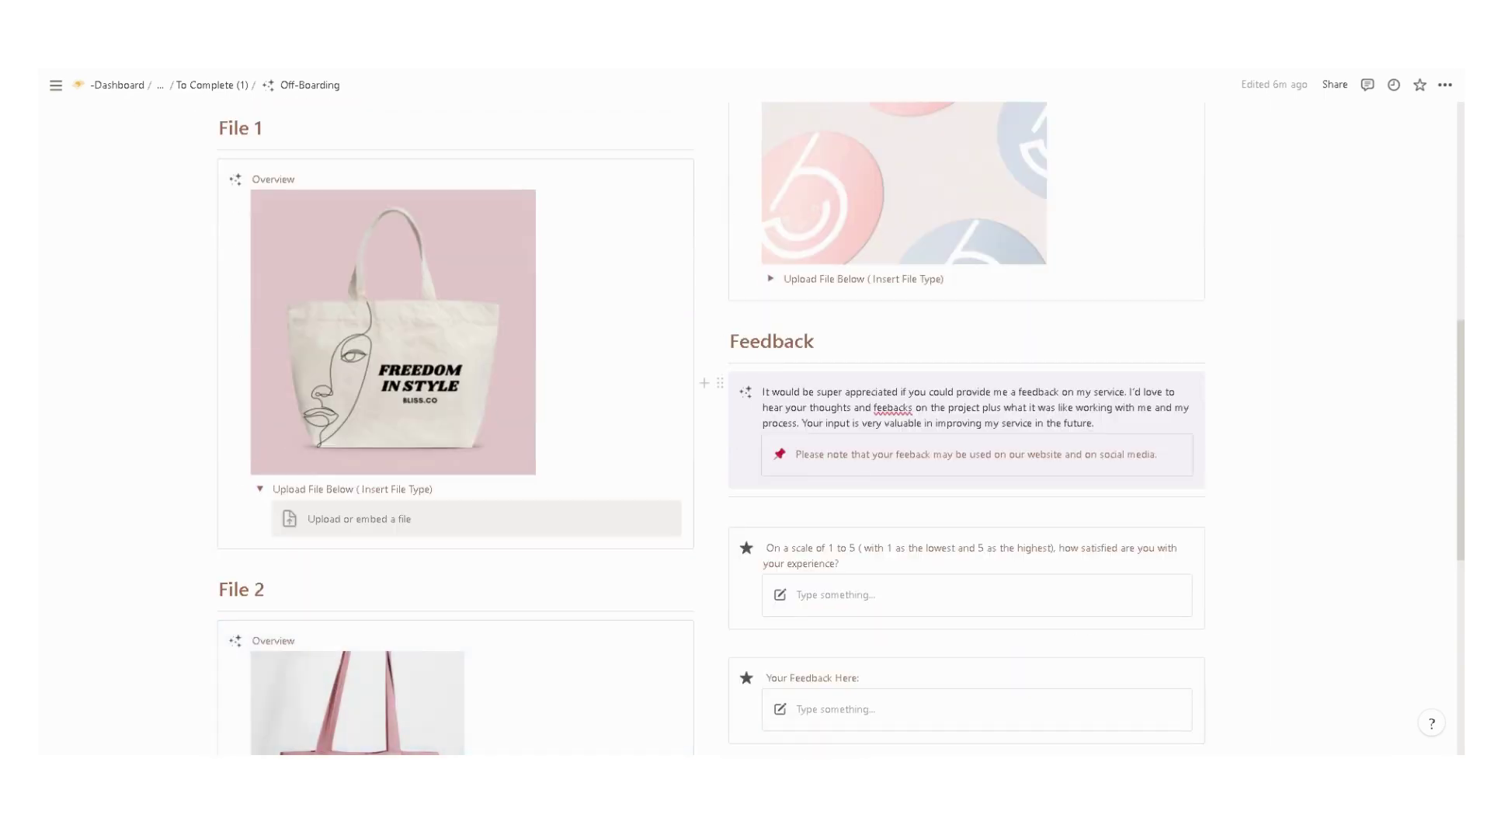
{"action": "mouse_move", "coordinate": [720, 383]}
{"action": "left_mouse_down"}
{"action": "mouse_move", "coordinate": [909, 388]}
{"action": "mouse_move", "coordinate": [722, 386]}
{"action": "left_mouse_up"}
{"action": "scroll", "coordinate": [777, 389], "scroll_direction": "down", "scroll_amount": 3}
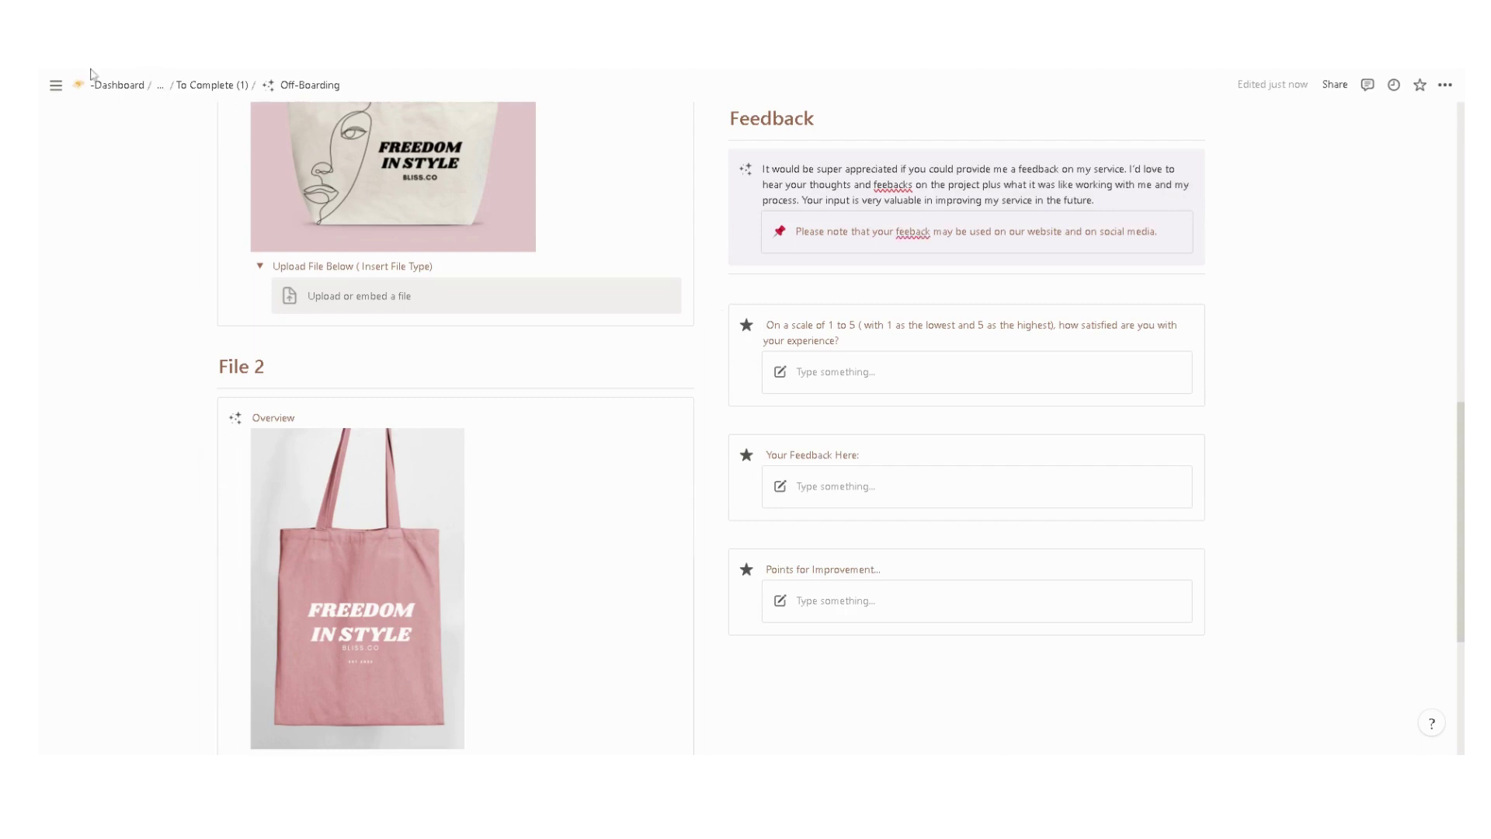
{"action": "key", "text": "ctrl+["}
Set Handover Final Files and Submit Feedback/Reviews to Done in the Project Tracker
{"action": "left_click", "coordinate": [1269, 256]}
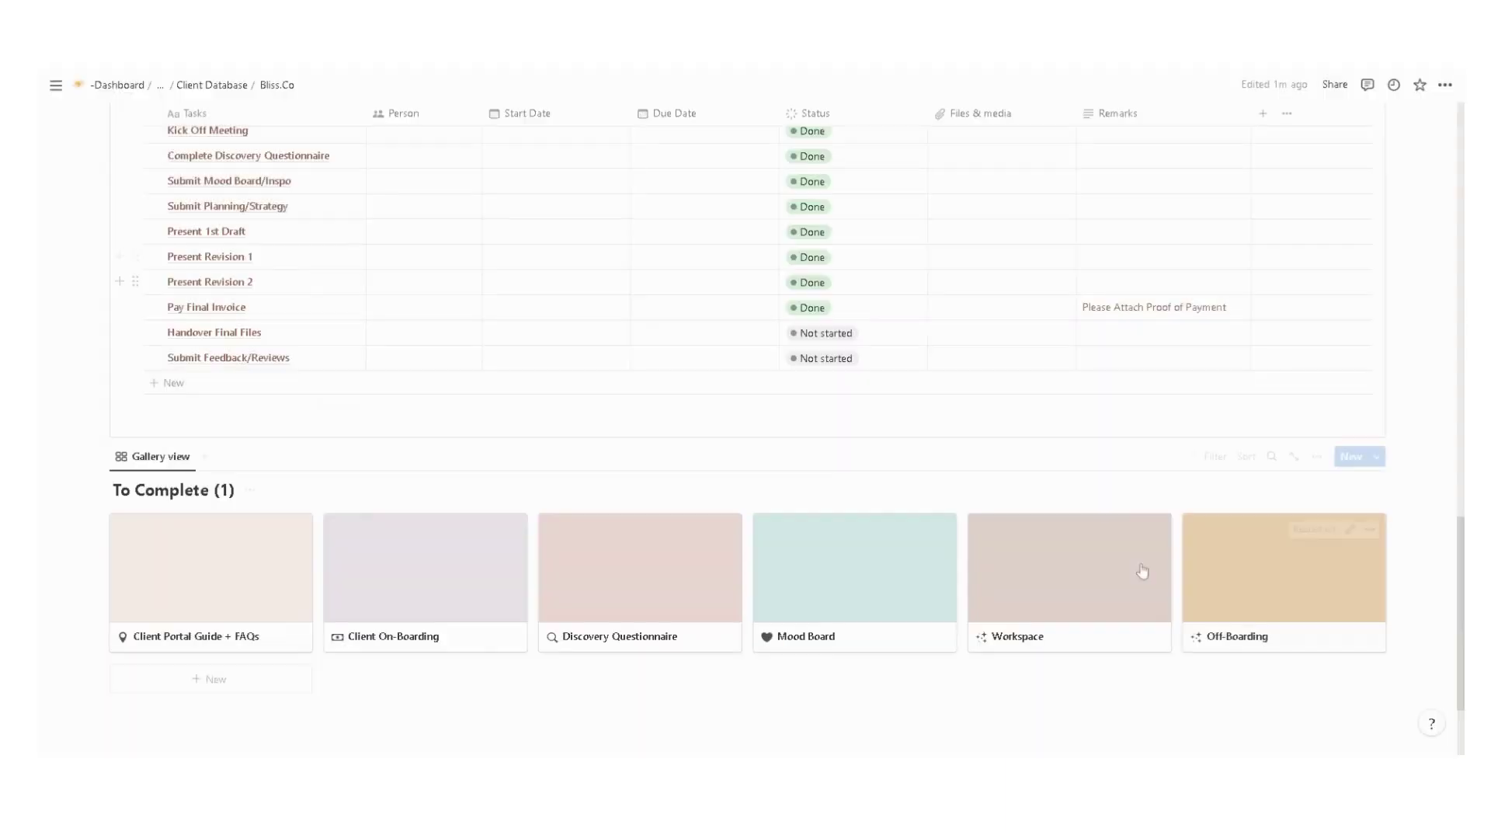
{"action": "left_click", "coordinate": [825, 629]}
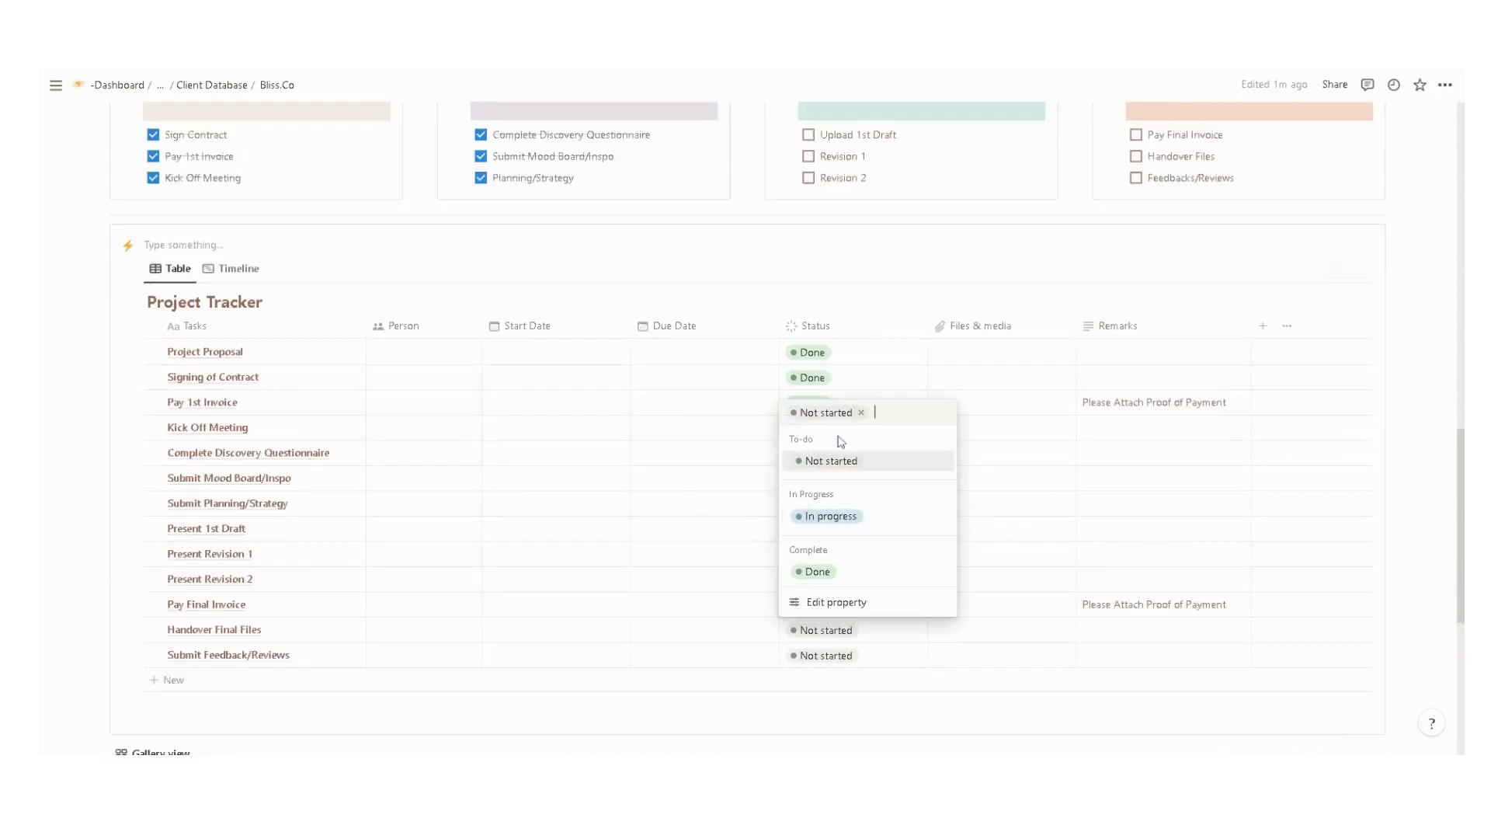
{"action": "left_click", "coordinate": [825, 579]}
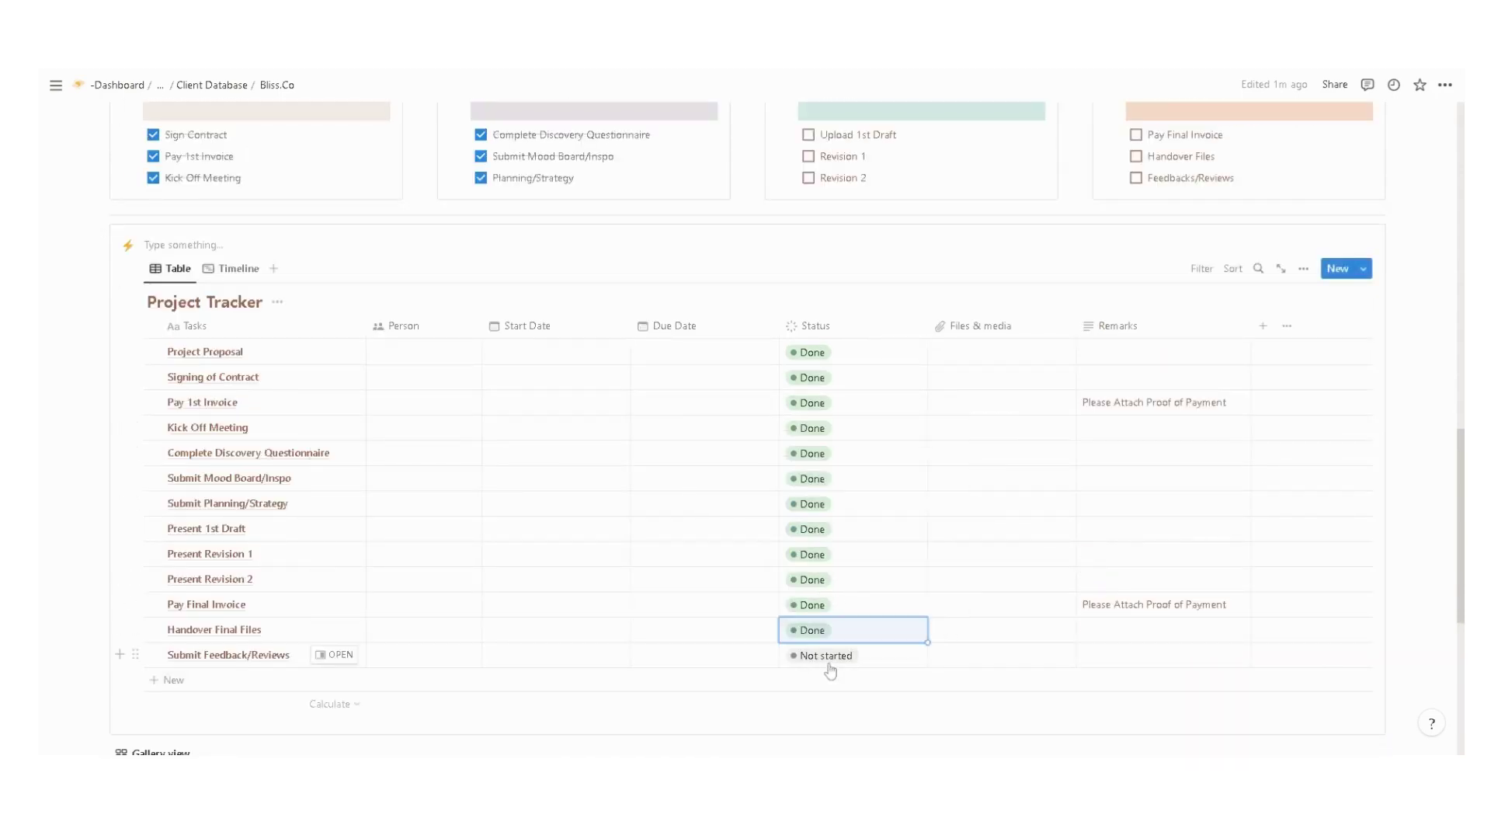
{"action": "left_click", "coordinate": [829, 657]}
{"action": "left_click", "coordinate": [836, 629]}
{"action": "left_click", "coordinate": [942, 501]}
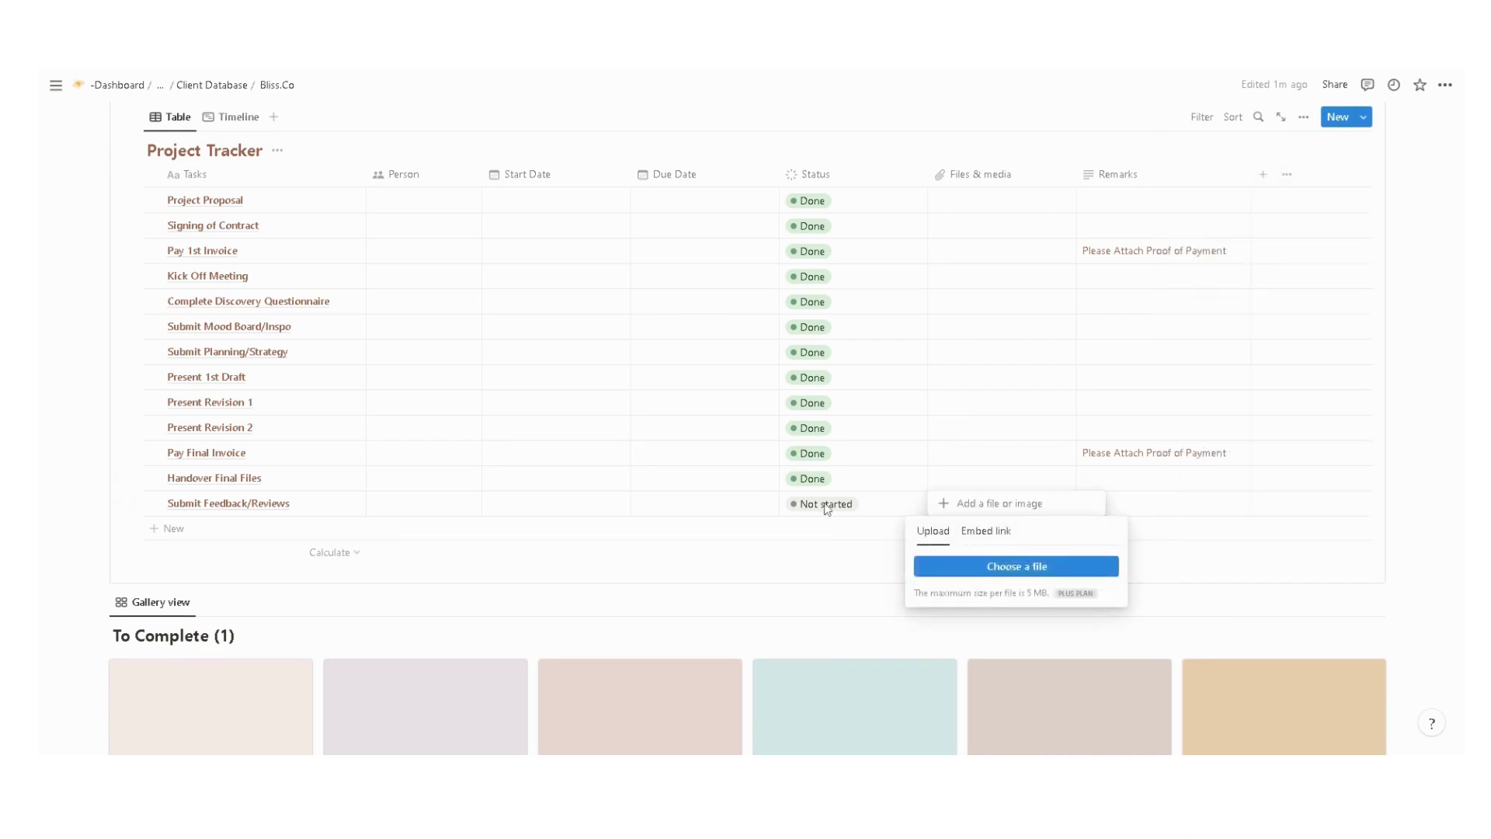
{"action": "left_click", "coordinate": [825, 505]}
{"action": "left_click", "coordinate": [826, 503]}
{"action": "left_click", "coordinate": [817, 662]}
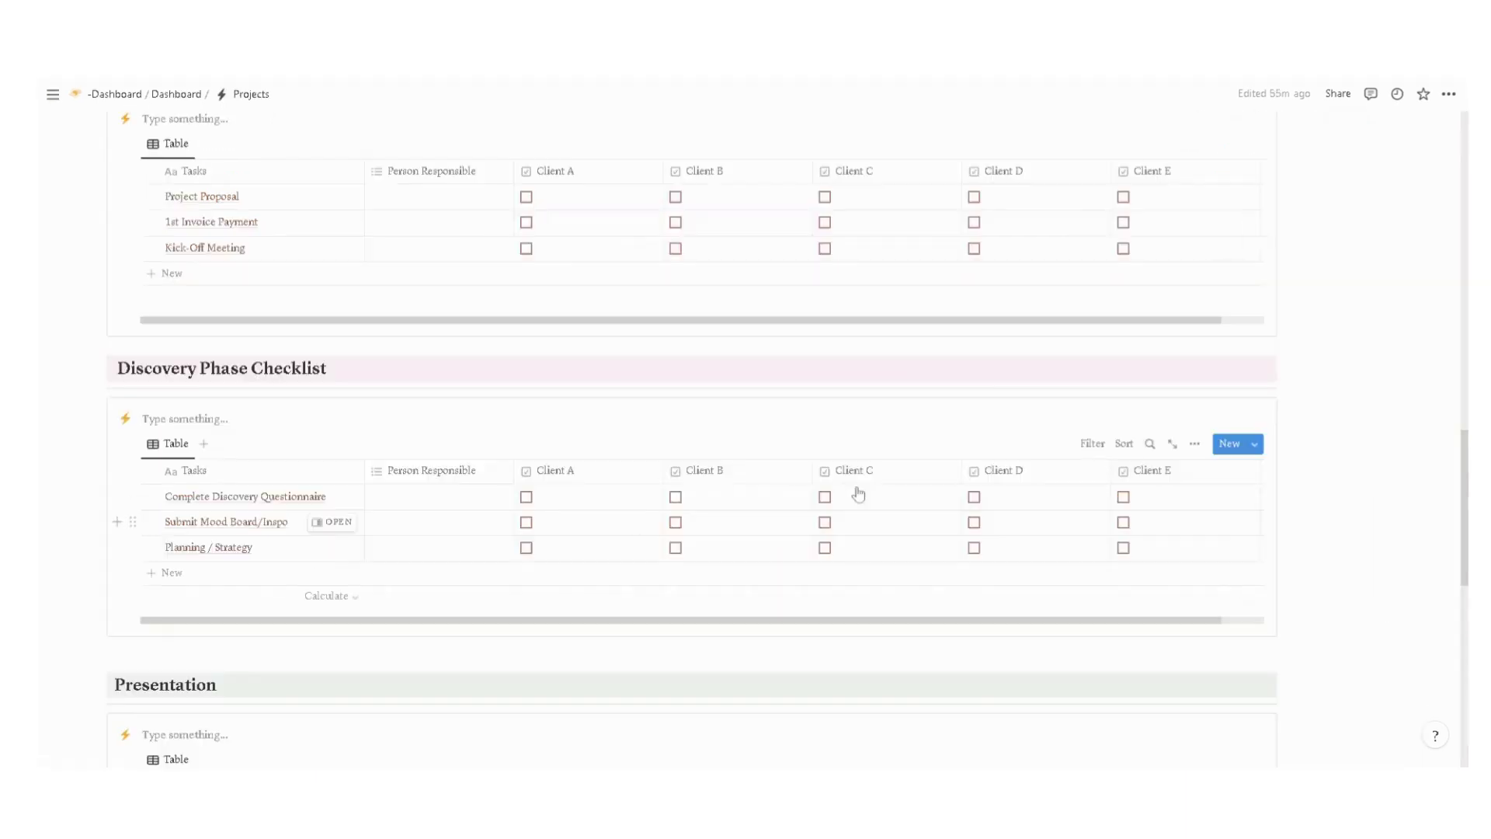
{"action": "scroll", "coordinate": [858, 494], "scroll_direction": "up", "scroll_amount": 15}
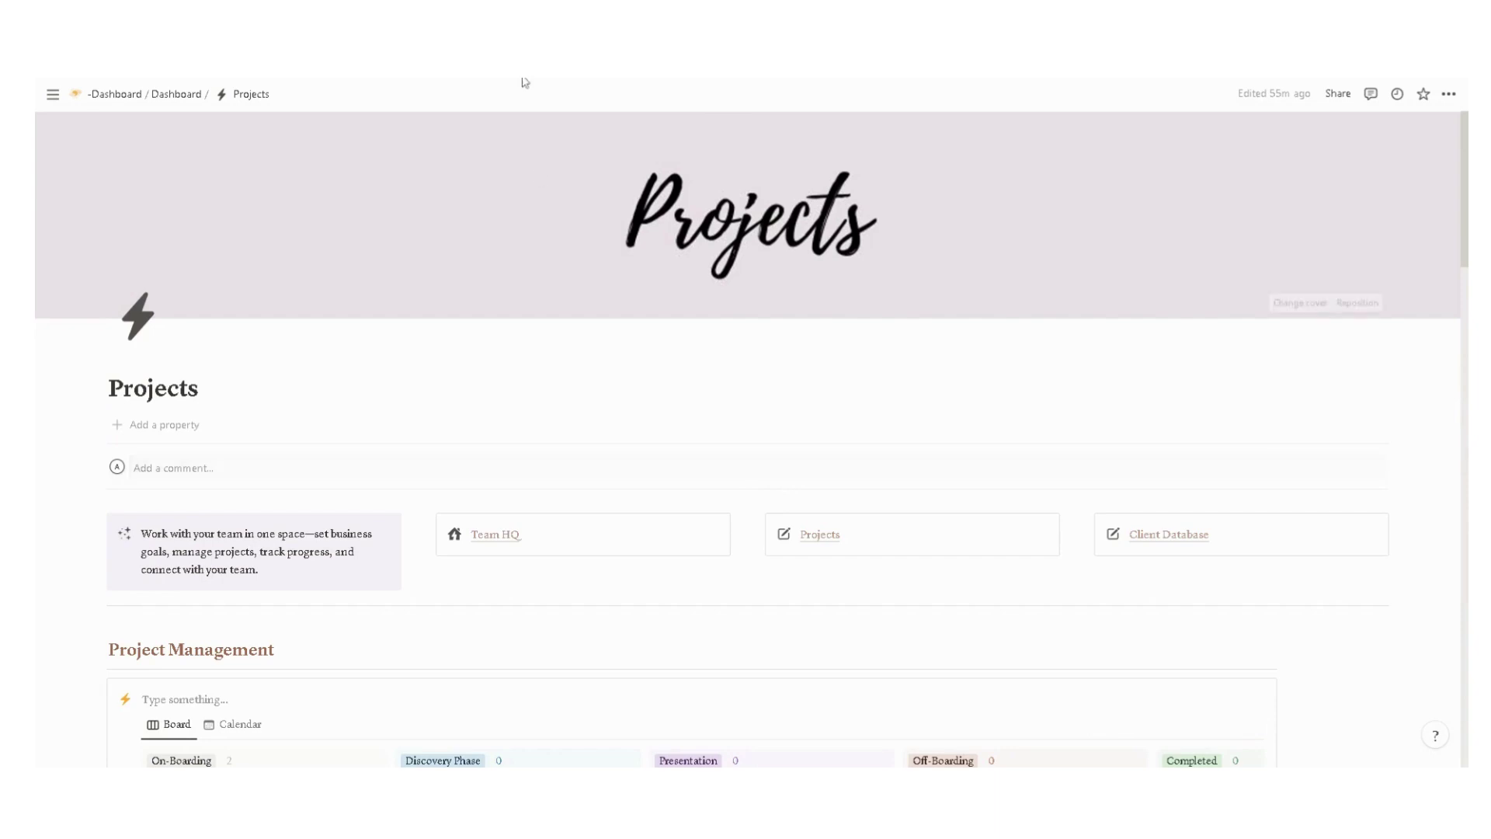
{"action": "scroll", "coordinate": [306, 372], "scroll_direction": "down", "scroll_amount": 4}
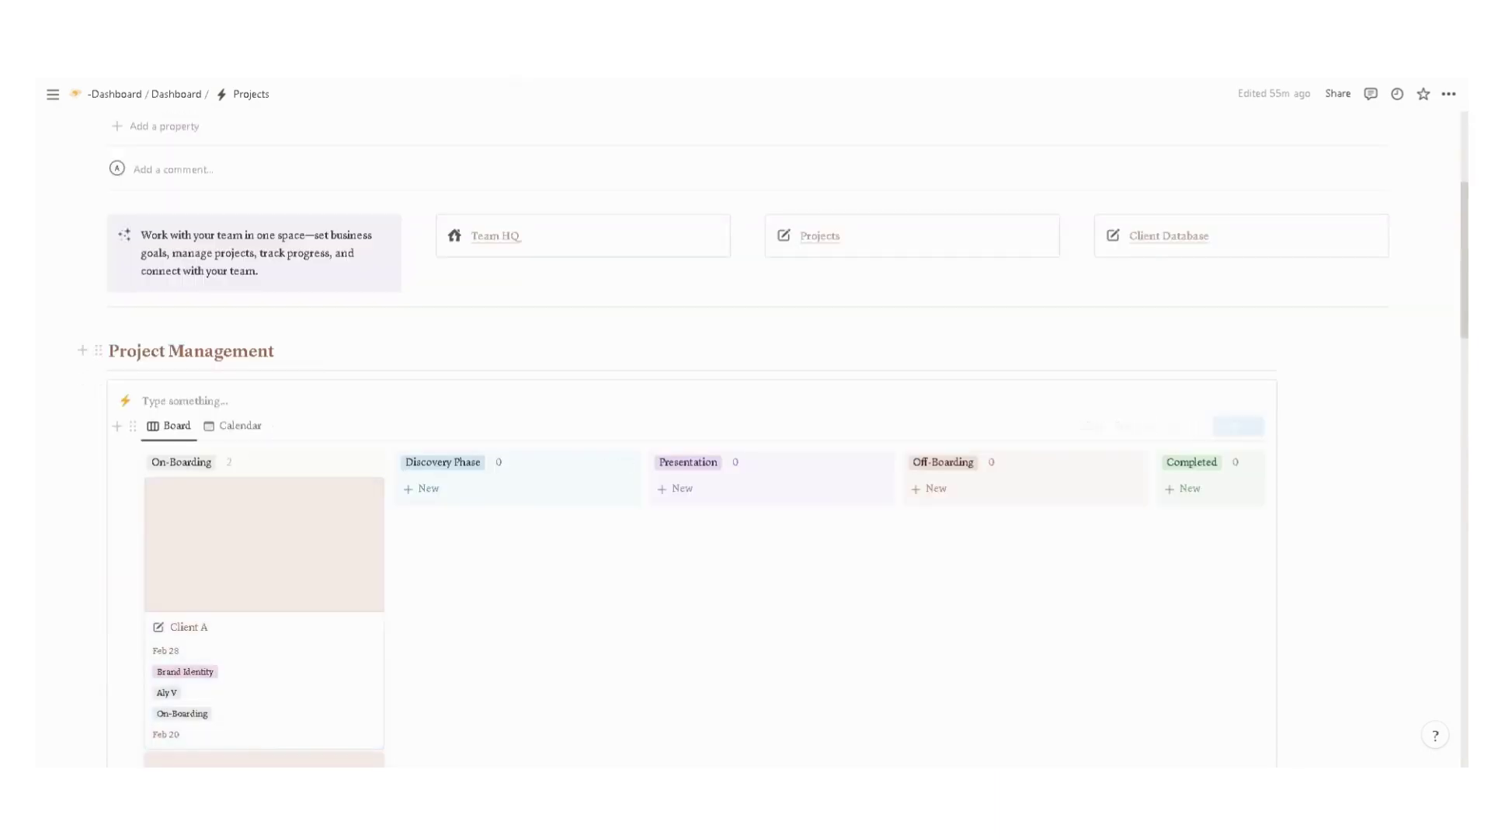
{"action": "scroll", "coordinate": [216, 261], "scroll_direction": "down", "scroll_amount": 4}
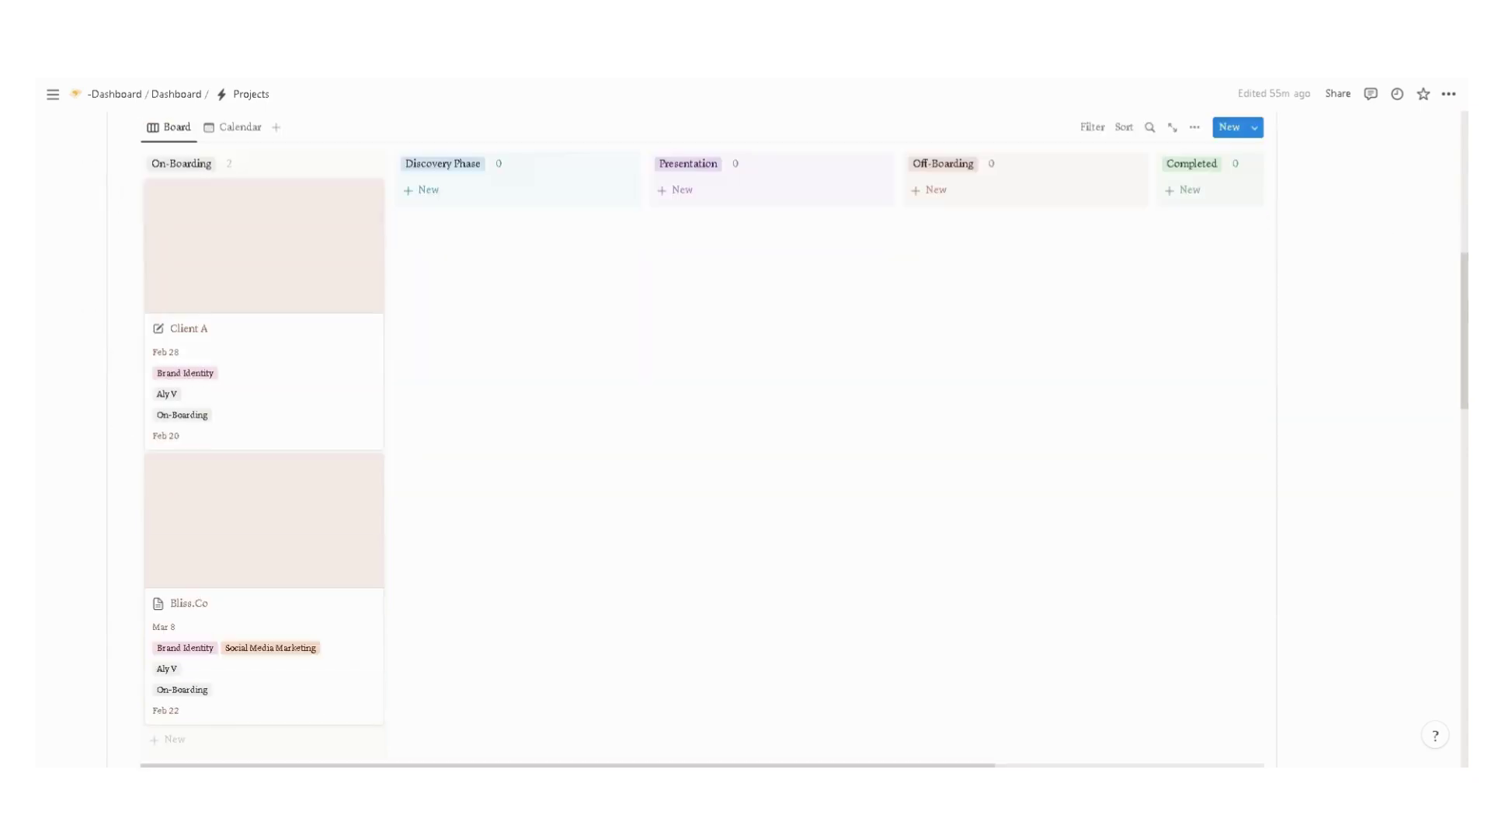
{"action": "scroll", "coordinate": [217, 260], "scroll_direction": "up", "scroll_amount": 3}
{"action": "scroll", "coordinate": [217, 260], "scroll_direction": "down", "scroll_amount": 3}
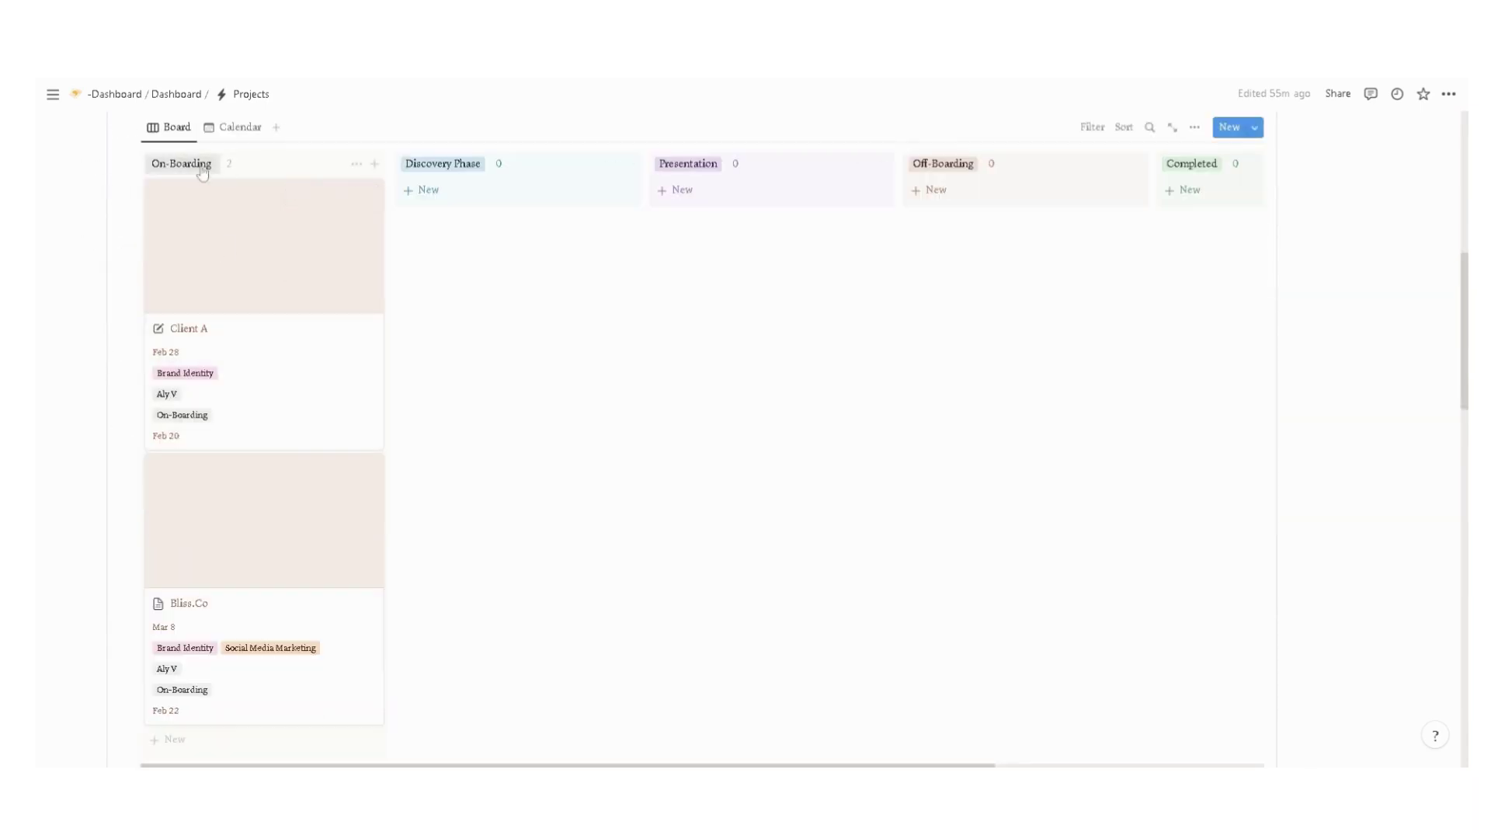
{"action": "left_click_drag", "start_coordinate": [207, 237], "coordinate": [177, 175]}
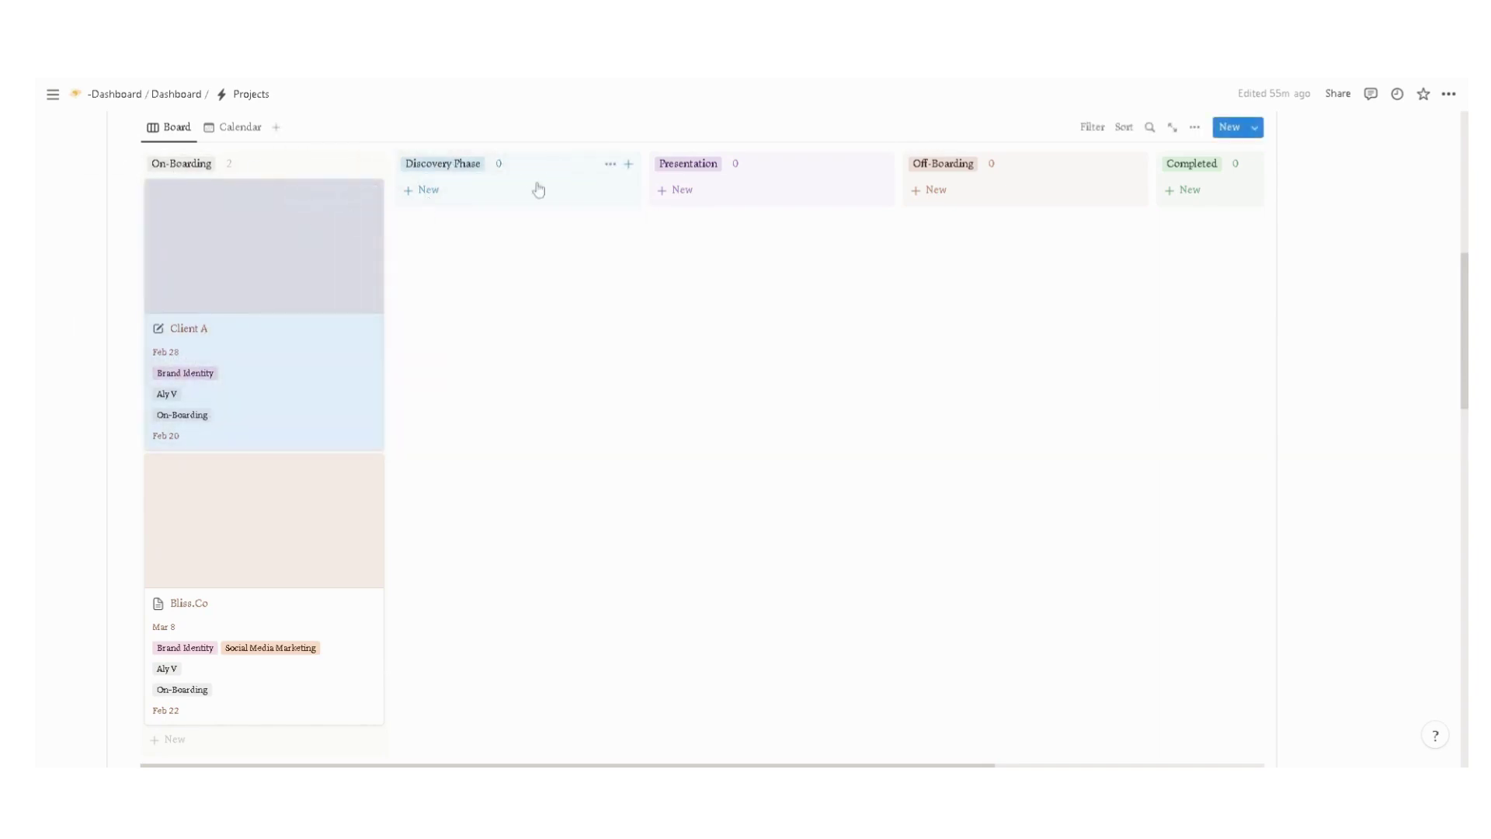
{"action": "scroll", "coordinate": [237, 243], "scroll_direction": "down", "scroll_amount": 4}
{"action": "scroll", "coordinate": [202, 365], "scroll_direction": "down", "scroll_amount": 3}
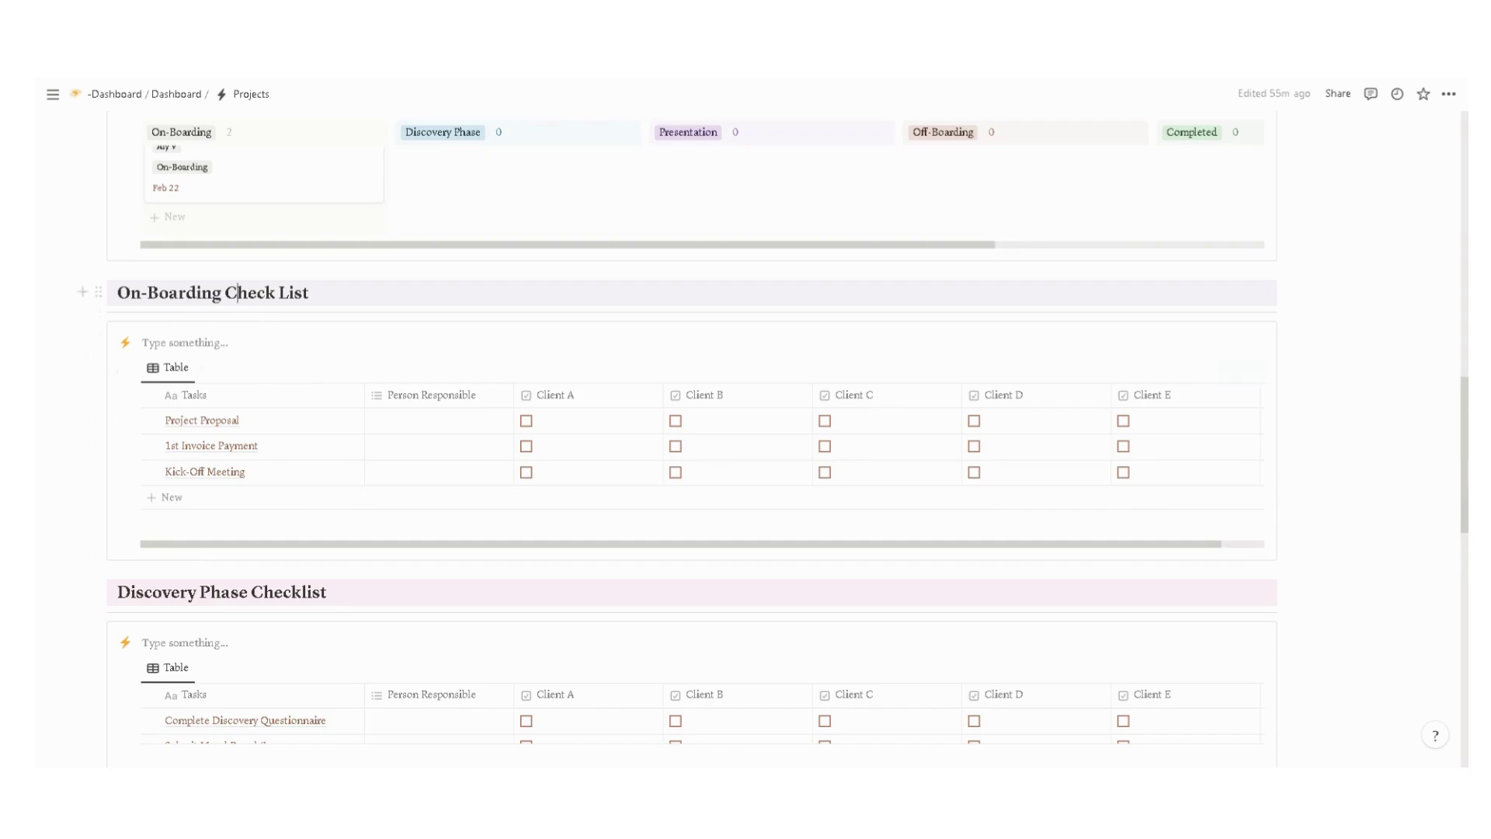
{"action": "left_click", "coordinate": [327, 592]}
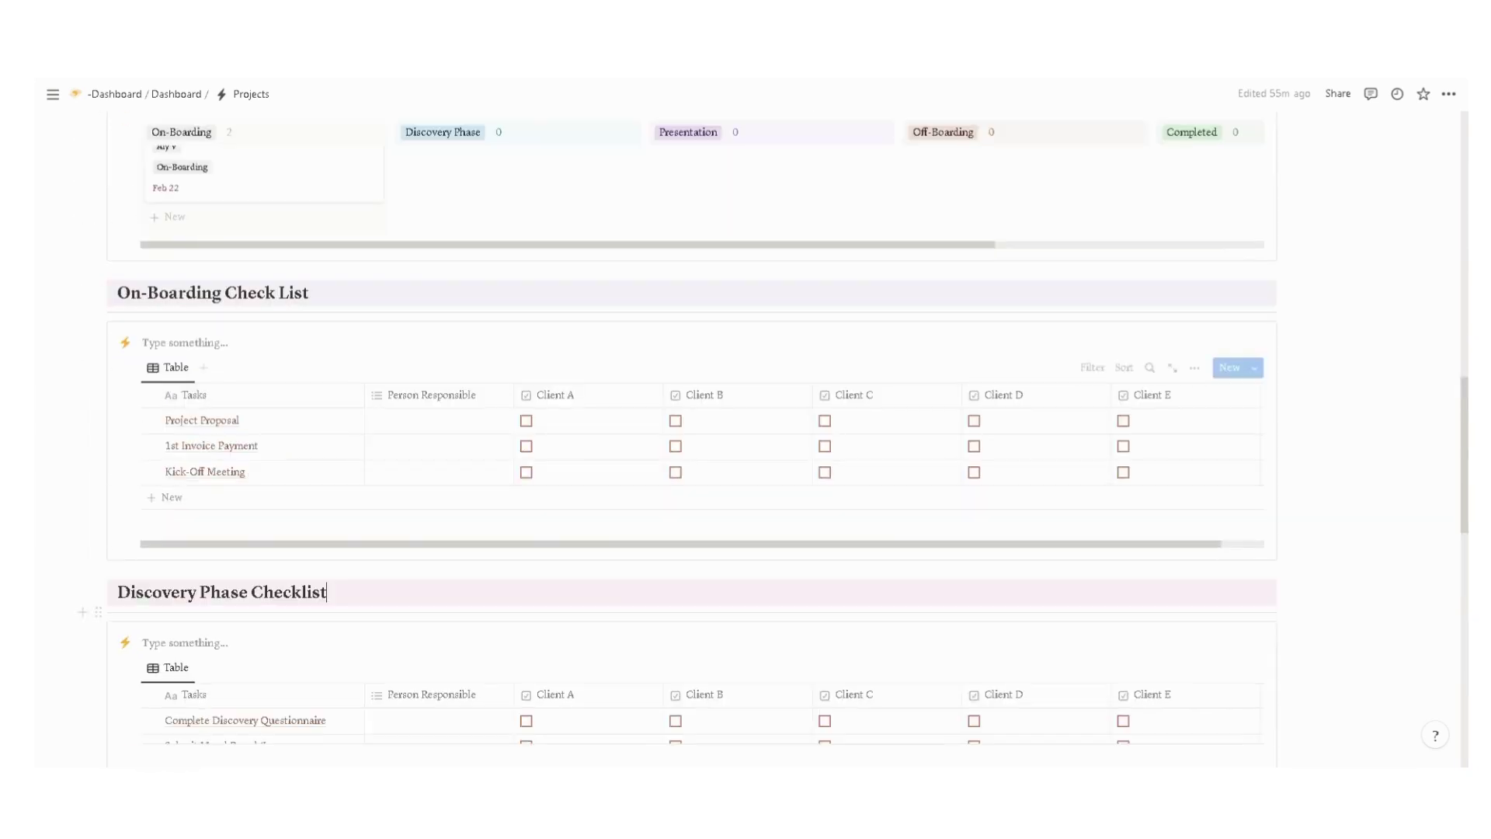
{"action": "scroll", "coordinate": [432, 475], "scroll_direction": "down", "scroll_amount": 3}
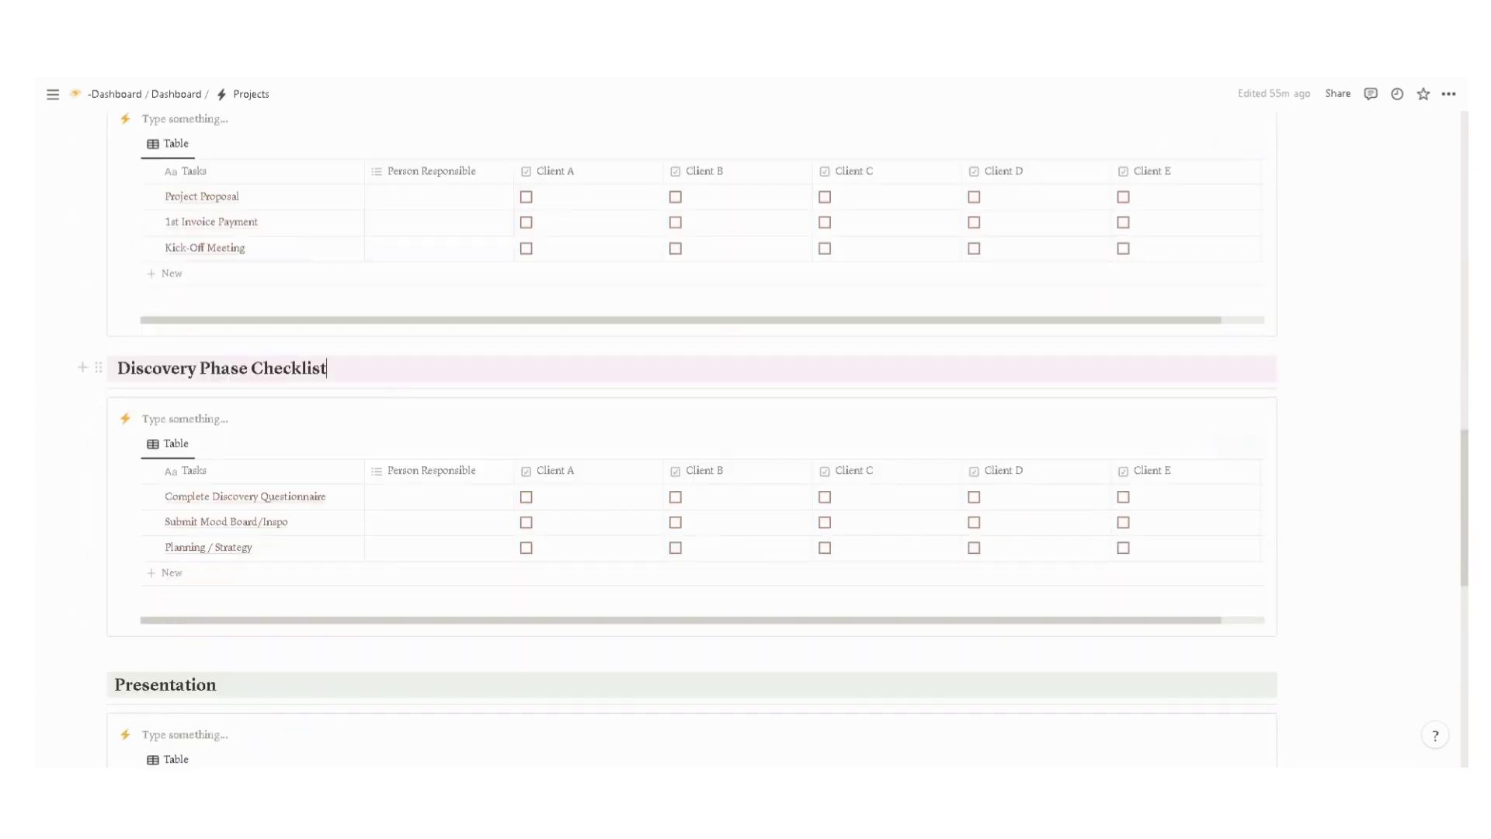
{"action": "scroll", "coordinate": [433, 475], "scroll_direction": "down", "scroll_amount": 3}
{"action": "scroll", "coordinate": [621, 470], "scroll_direction": "down", "scroll_amount": 5}
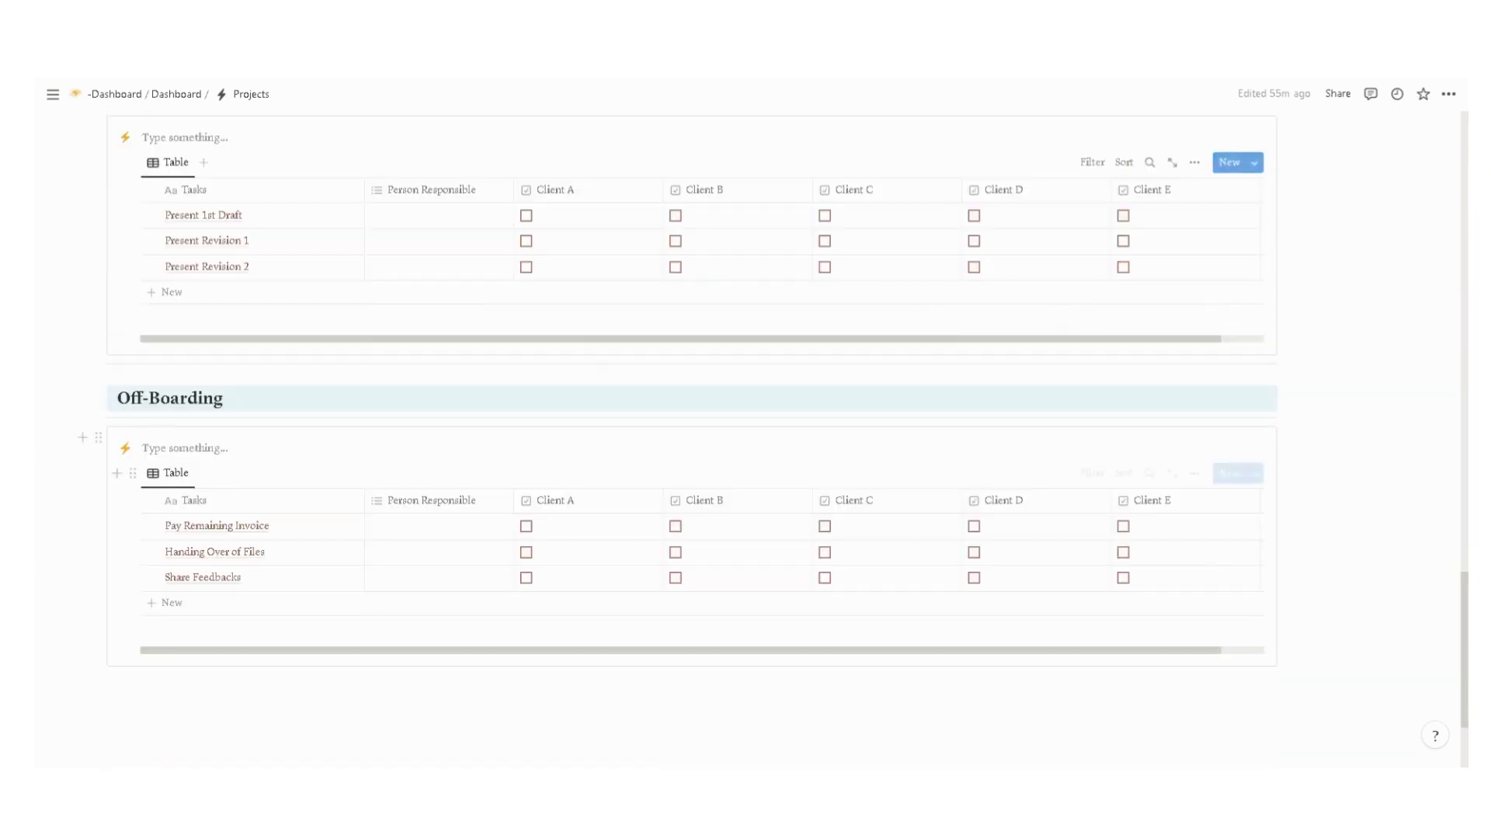
{"action": "scroll", "coordinate": [622, 470], "scroll_direction": "up", "scroll_amount": 10}
{"action": "scroll", "coordinate": [622, 470], "scroll_direction": "up", "scroll_amount": 5}
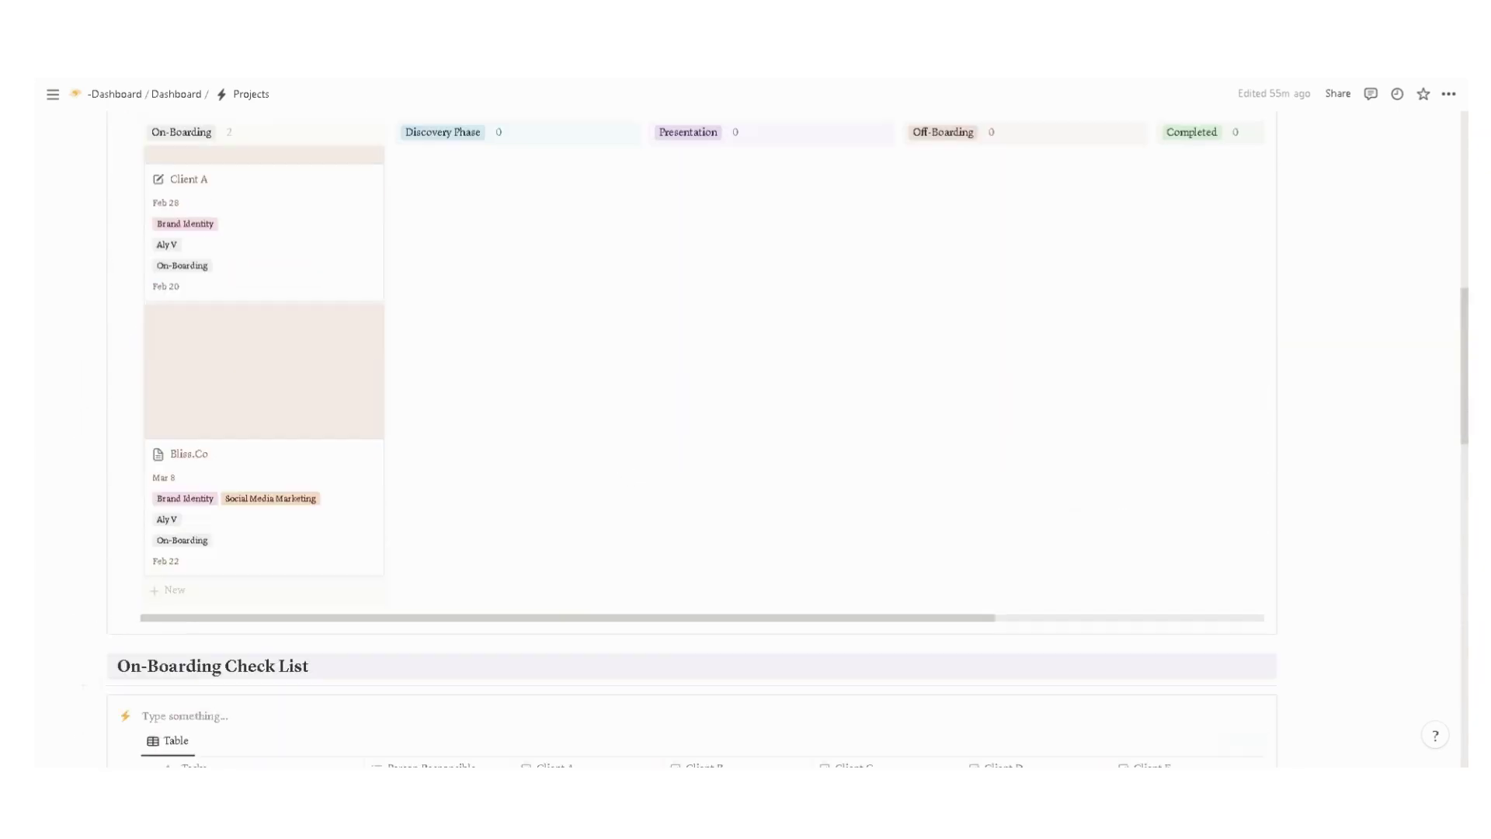
{"action": "scroll", "coordinate": [262, 292], "scroll_direction": "up", "scroll_amount": 3}
{"action": "scroll", "coordinate": [316, 293], "scroll_direction": "down", "scroll_amount": 4}
{"action": "scroll", "coordinate": [316, 292], "scroll_direction": "down", "scroll_amount": 2}
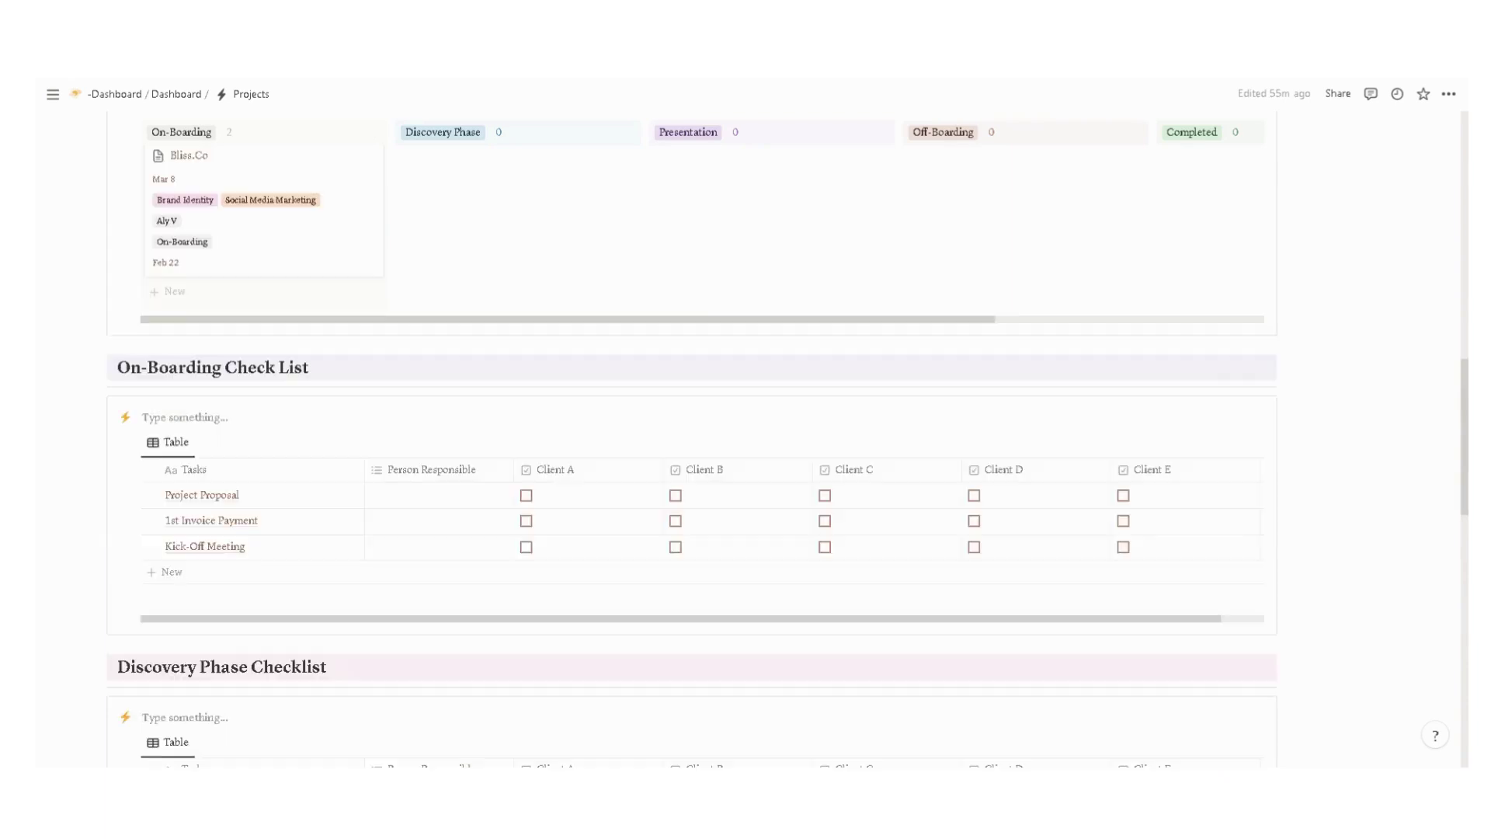
Rename the Client B checklist column to Bliss.Co
{"action": "left_click", "coordinate": [626, 470]}
{"action": "key", "text": "Escape"}
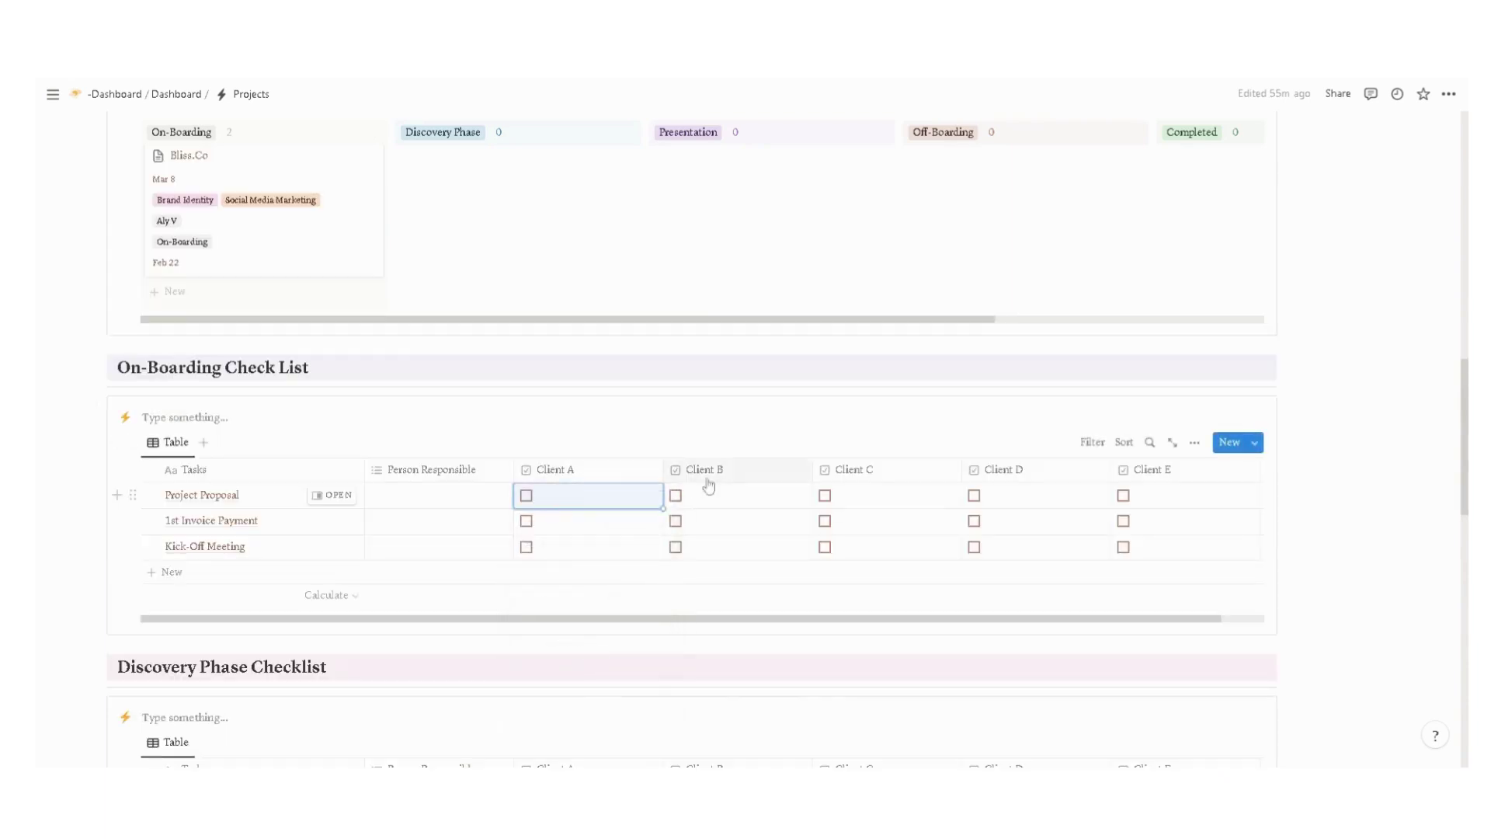
{"action": "left_click", "coordinate": [724, 470]}
{"action": "type", "text": "Bliss.Co"}
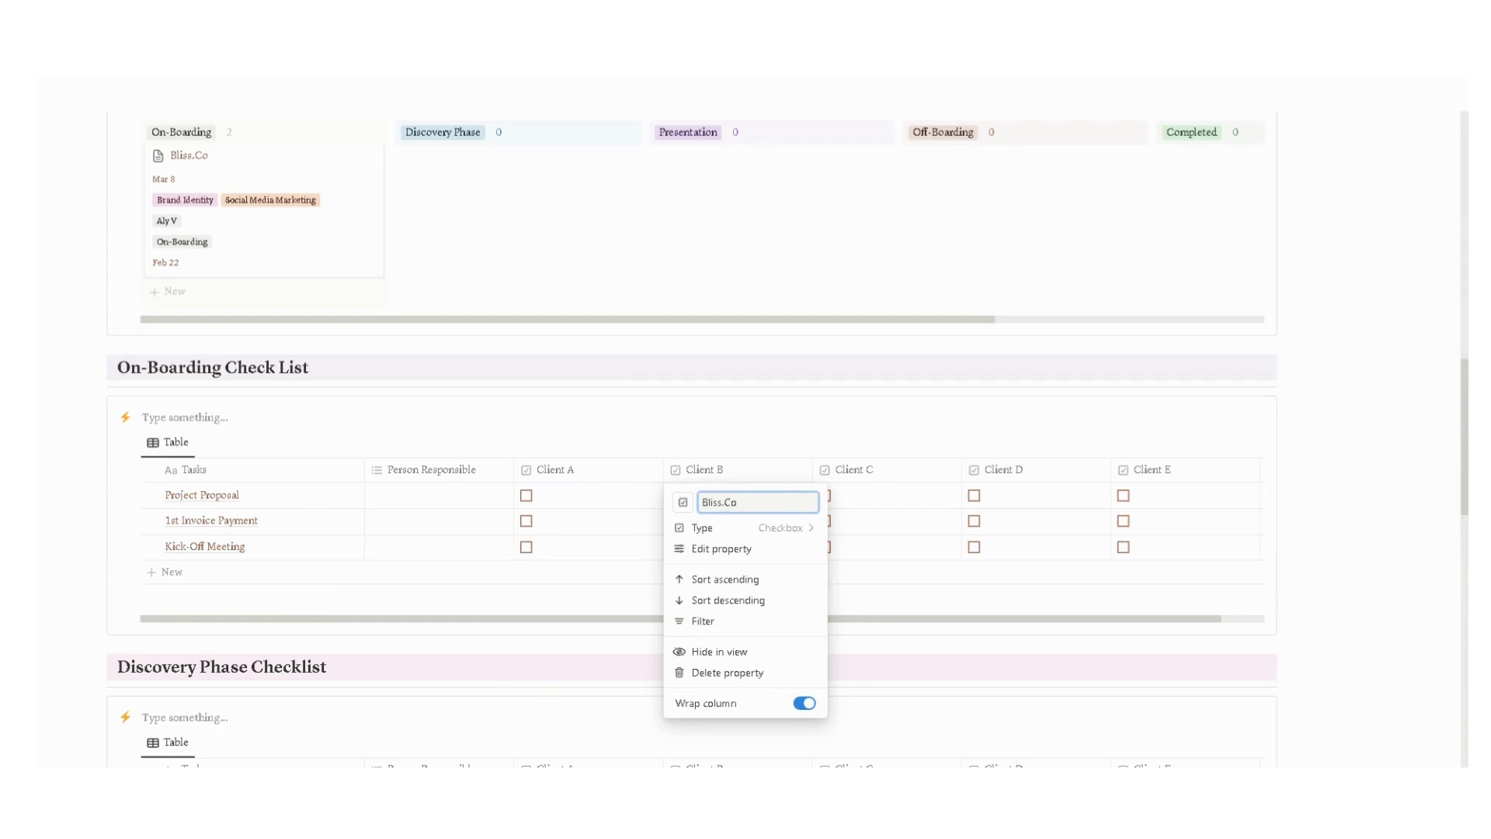
{"action": "key", "text": "Escape"}
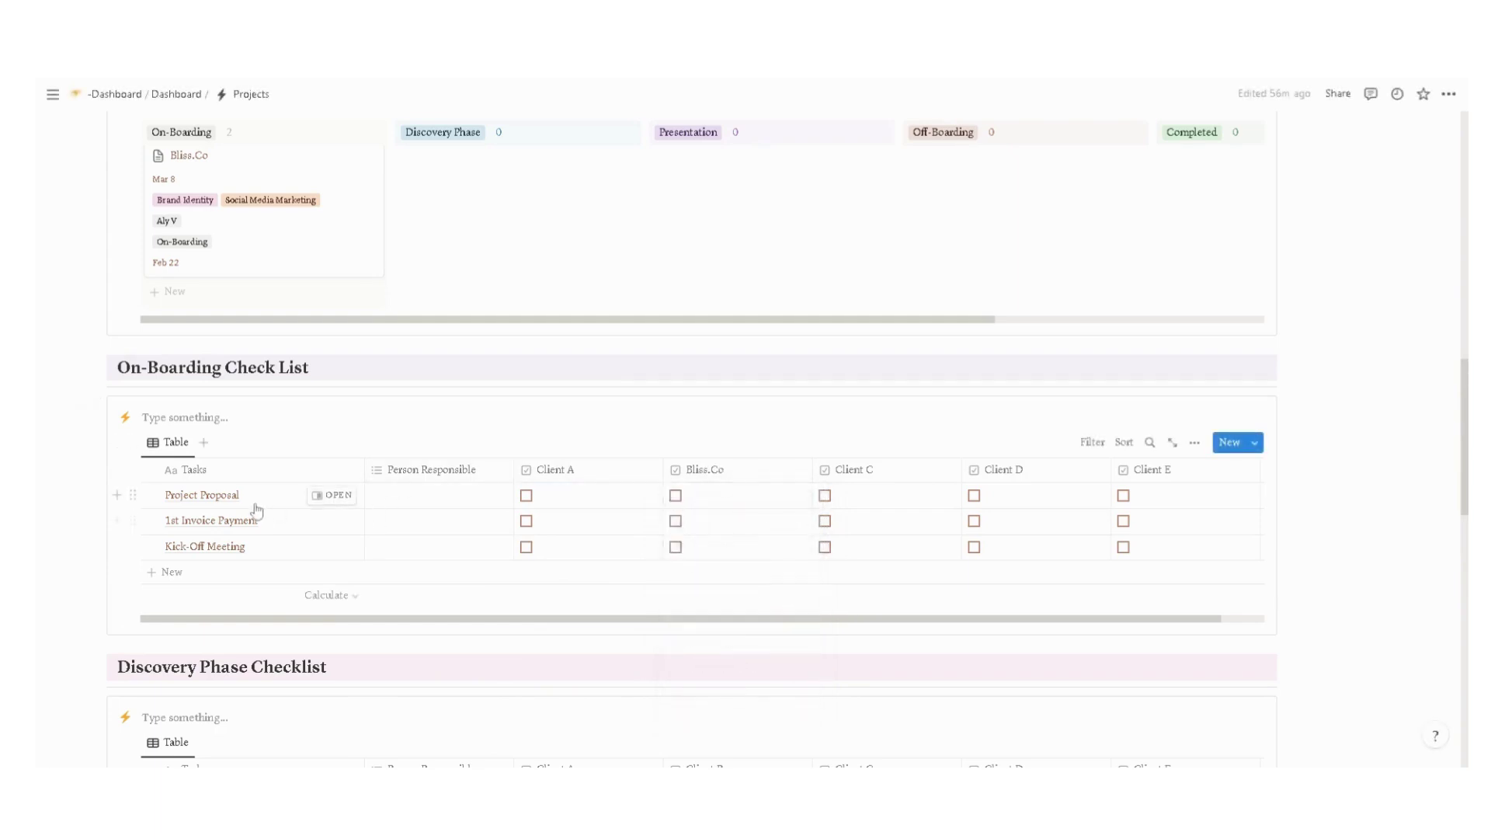
Tick Project Proposal, 1st Invoice Payment and Kick-Off Meeting, then move Bliss.Co to Discovery Phase
{"action": "left_click", "coordinate": [676, 496]}
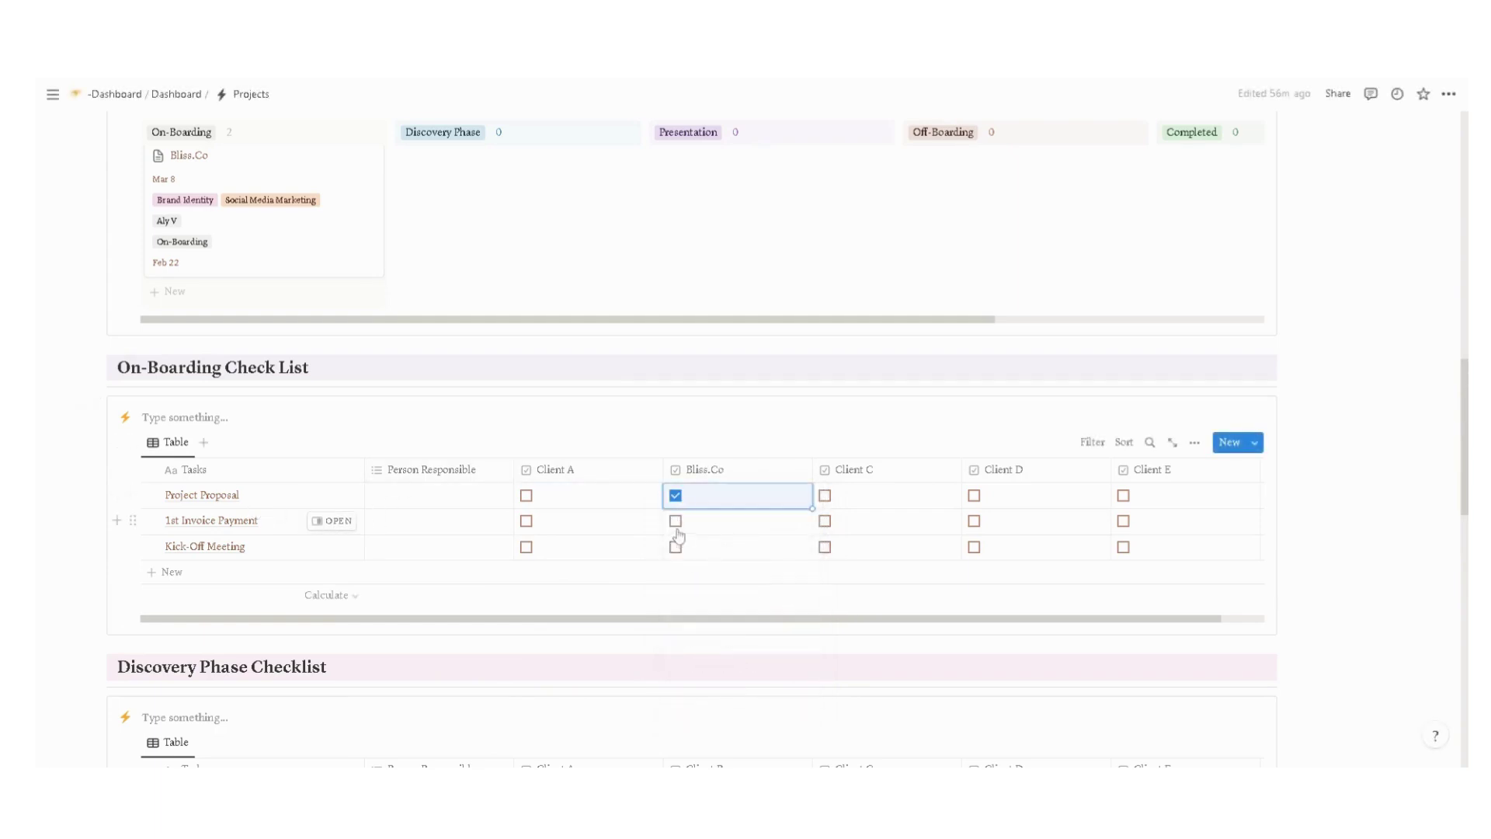
{"action": "left_click", "coordinate": [676, 522]}
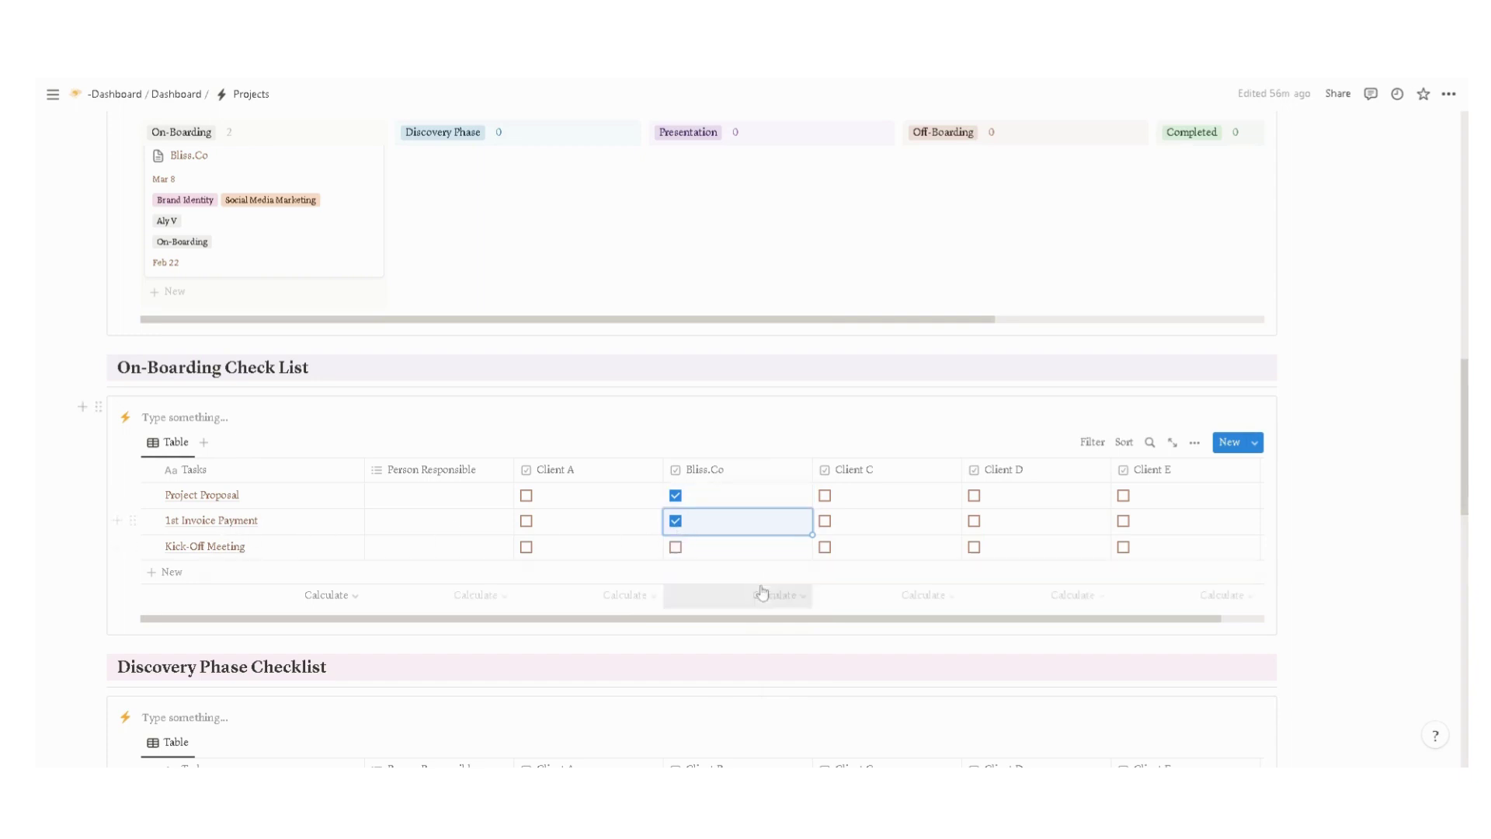
{"action": "left_click", "coordinate": [675, 547]}
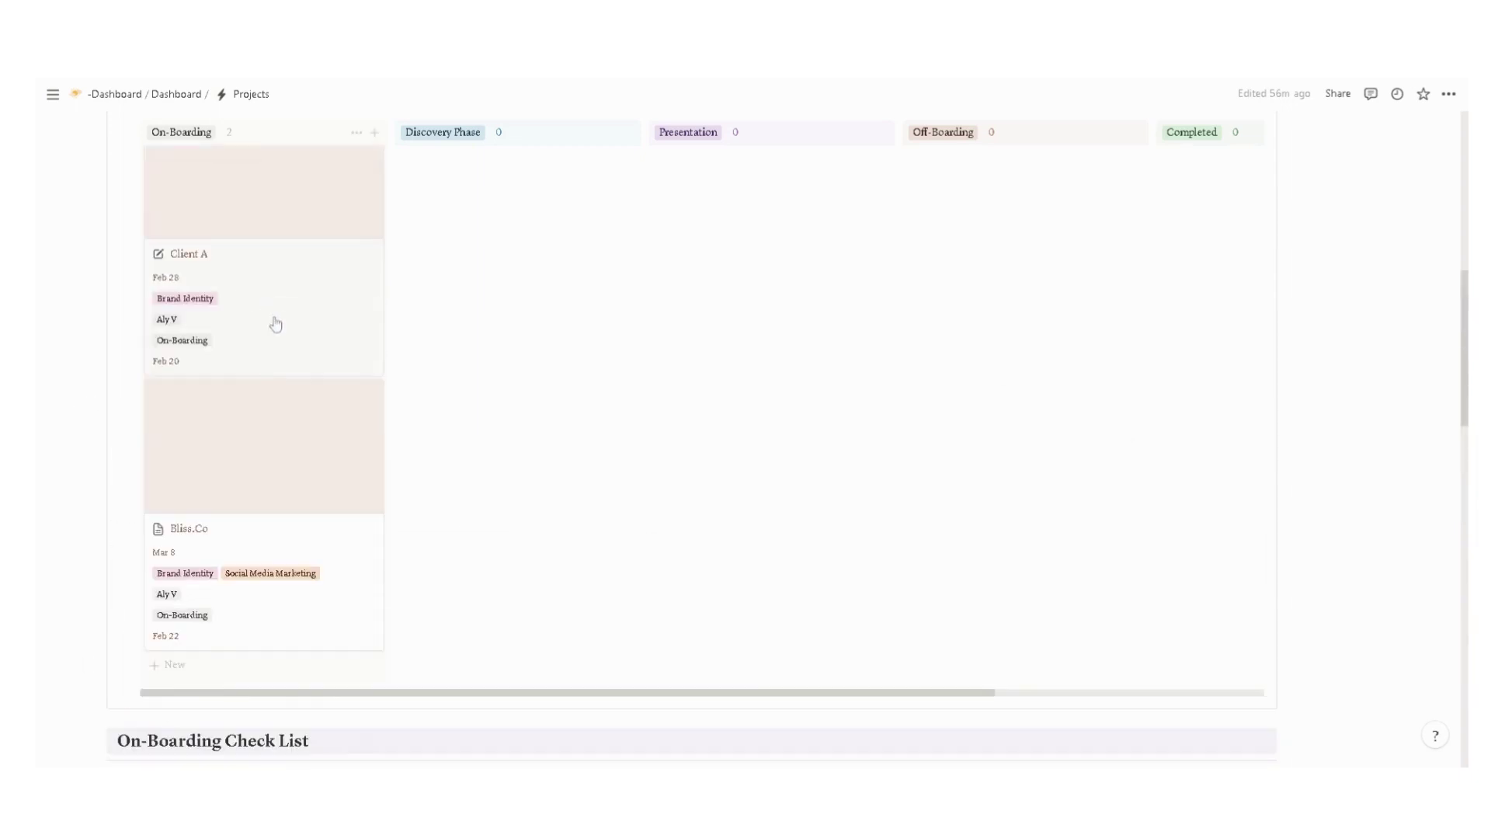
{"action": "left_click_drag", "start_coordinate": [212, 567], "coordinate": [423, 382]}
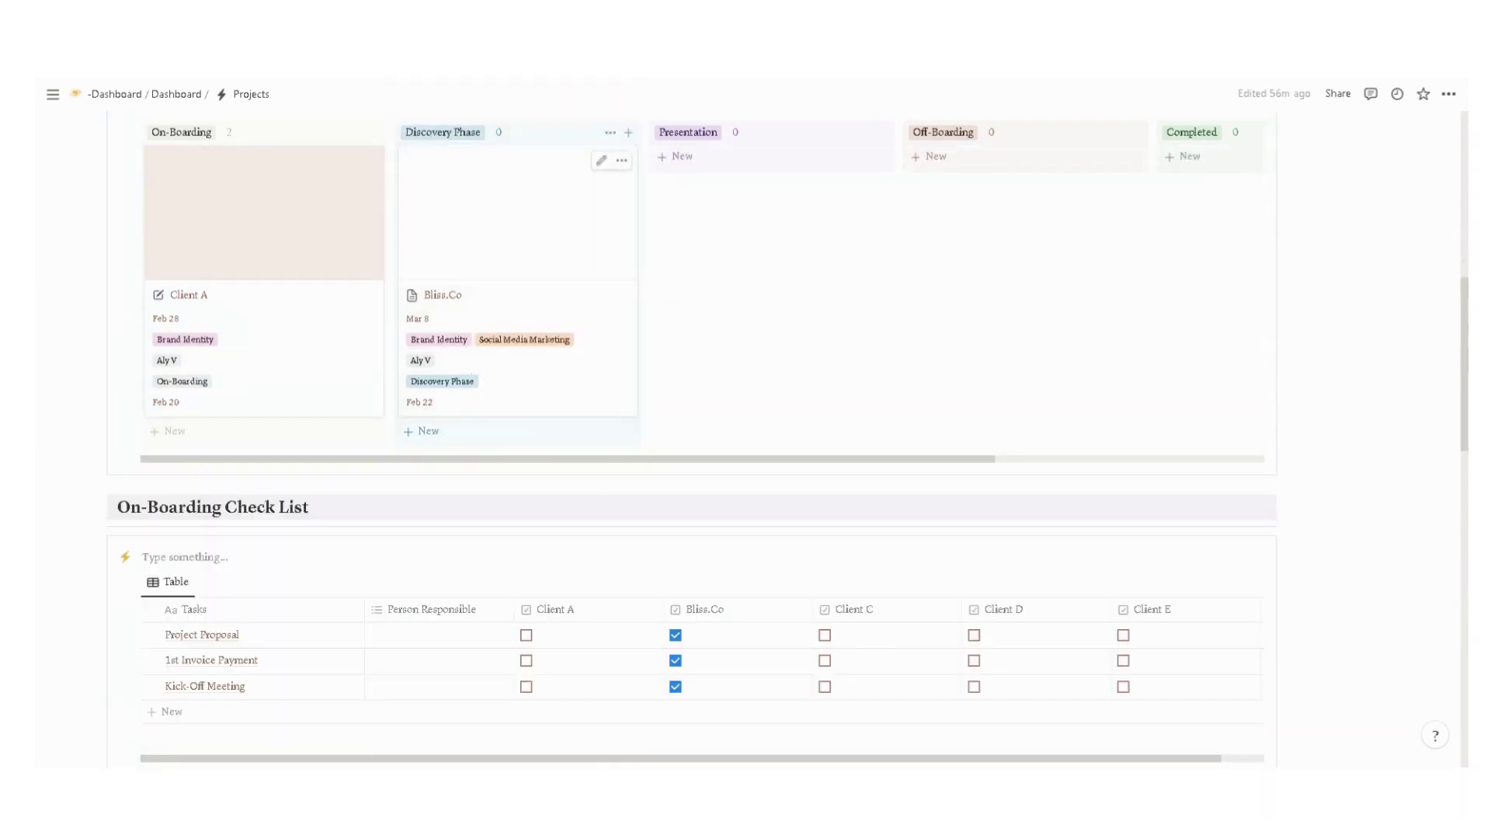
Tick Complete Discovery Questionnaire, Submit Mood Board/Inspo and Planning / Strategy for Bliss.Co
{"action": "scroll", "coordinate": [466, 372], "scroll_direction": "down", "scroll_amount": 5}
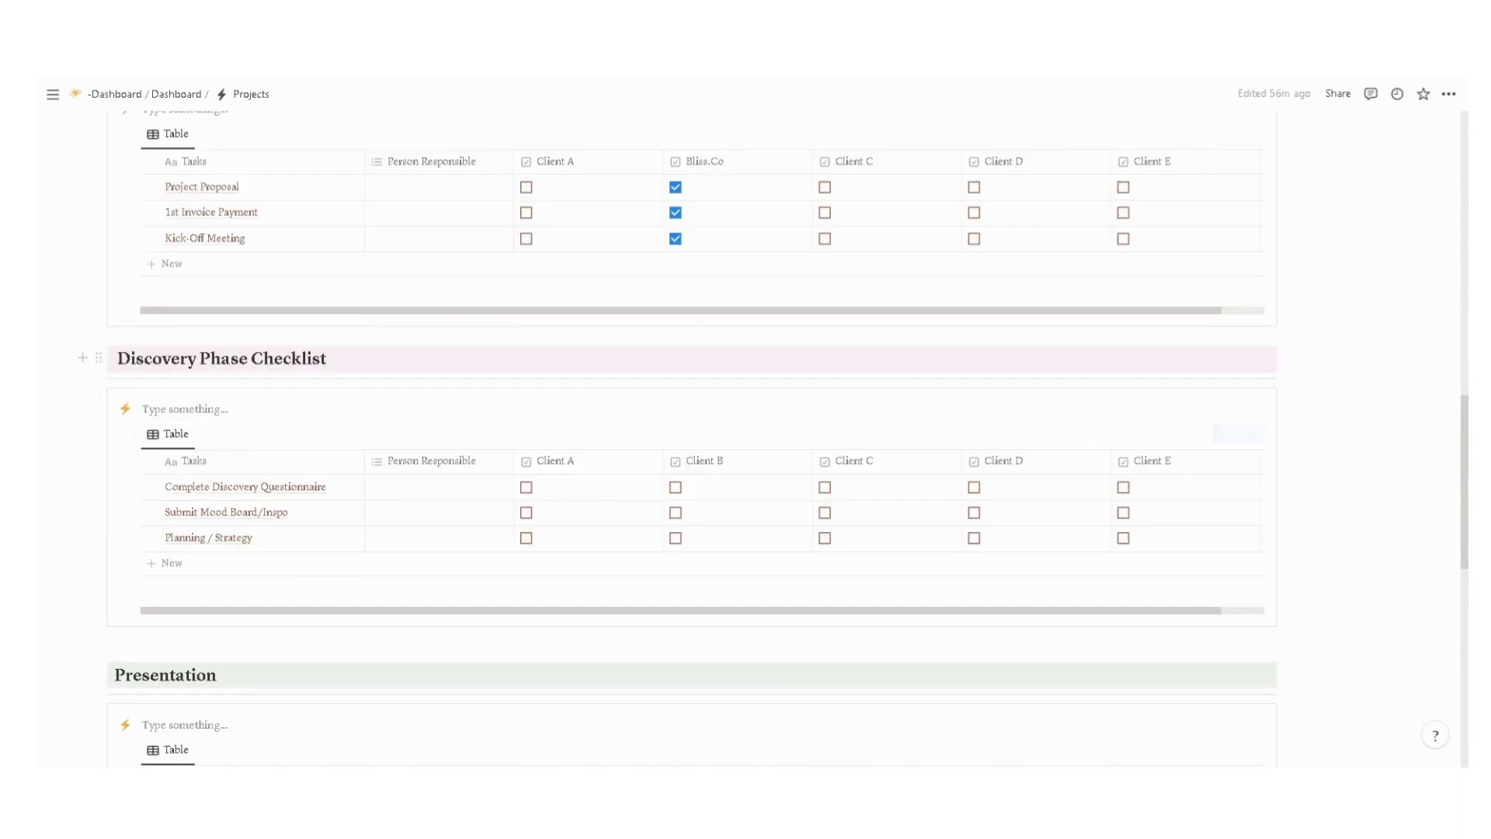
{"action": "left_click", "coordinate": [675, 487]}
{"action": "left_click", "coordinate": [676, 512]}
{"action": "left_click", "coordinate": [676, 537]}
{"action": "scroll", "coordinate": [676, 537], "scroll_direction": "up", "scroll_amount": 5}
{"action": "scroll", "coordinate": [536, 482], "scroll_direction": "up", "scroll_amount": 4}
{"action": "left_click_drag", "start_coordinate": [535, 482], "coordinate": [692, 482]}
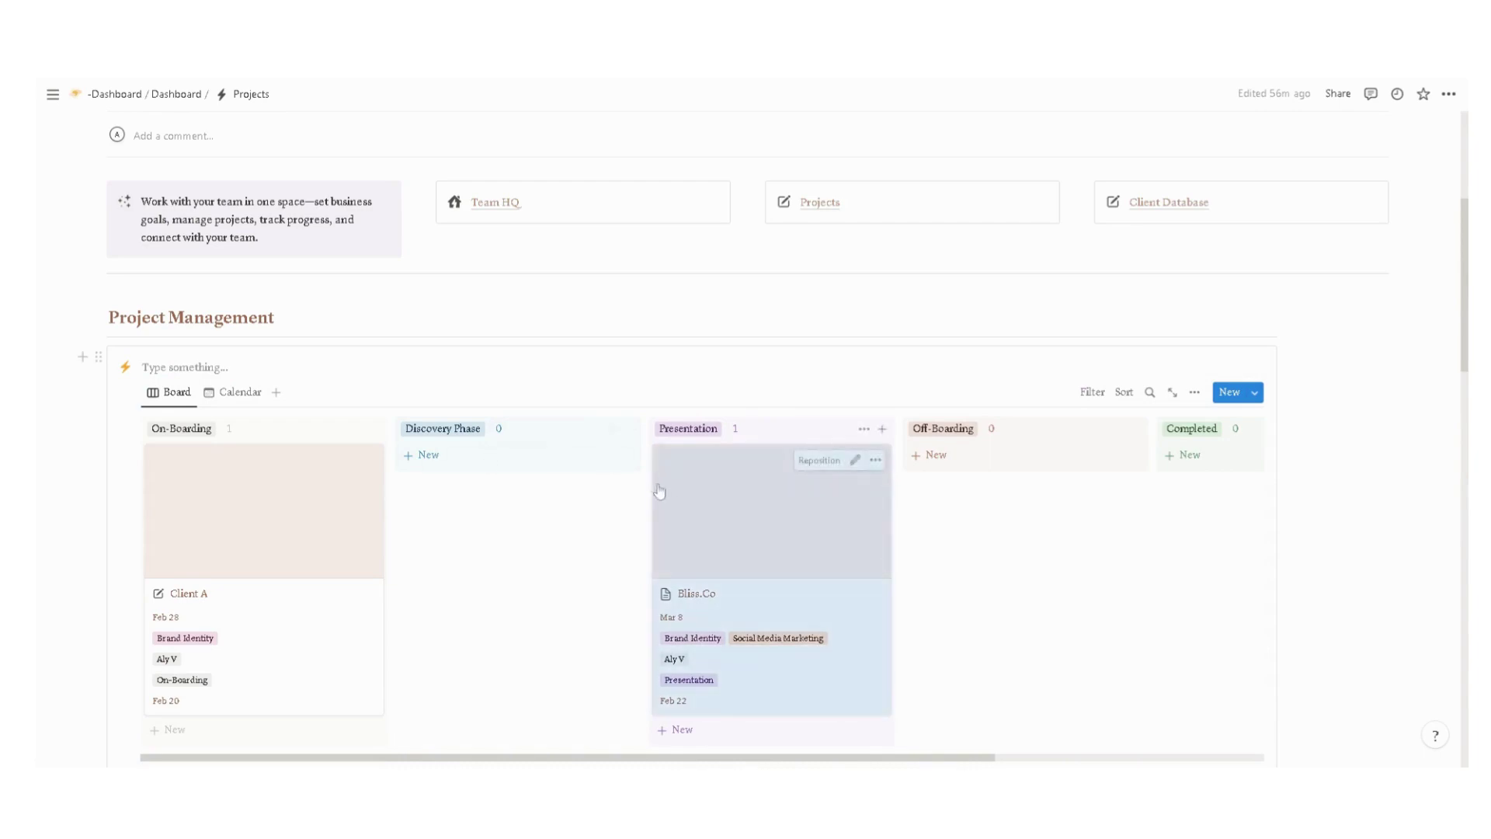
{"action": "scroll", "coordinate": [706, 533], "scroll_direction": "down", "scroll_amount": 8}
{"action": "scroll", "coordinate": [225, 405], "scroll_direction": "down", "scroll_amount": 10}
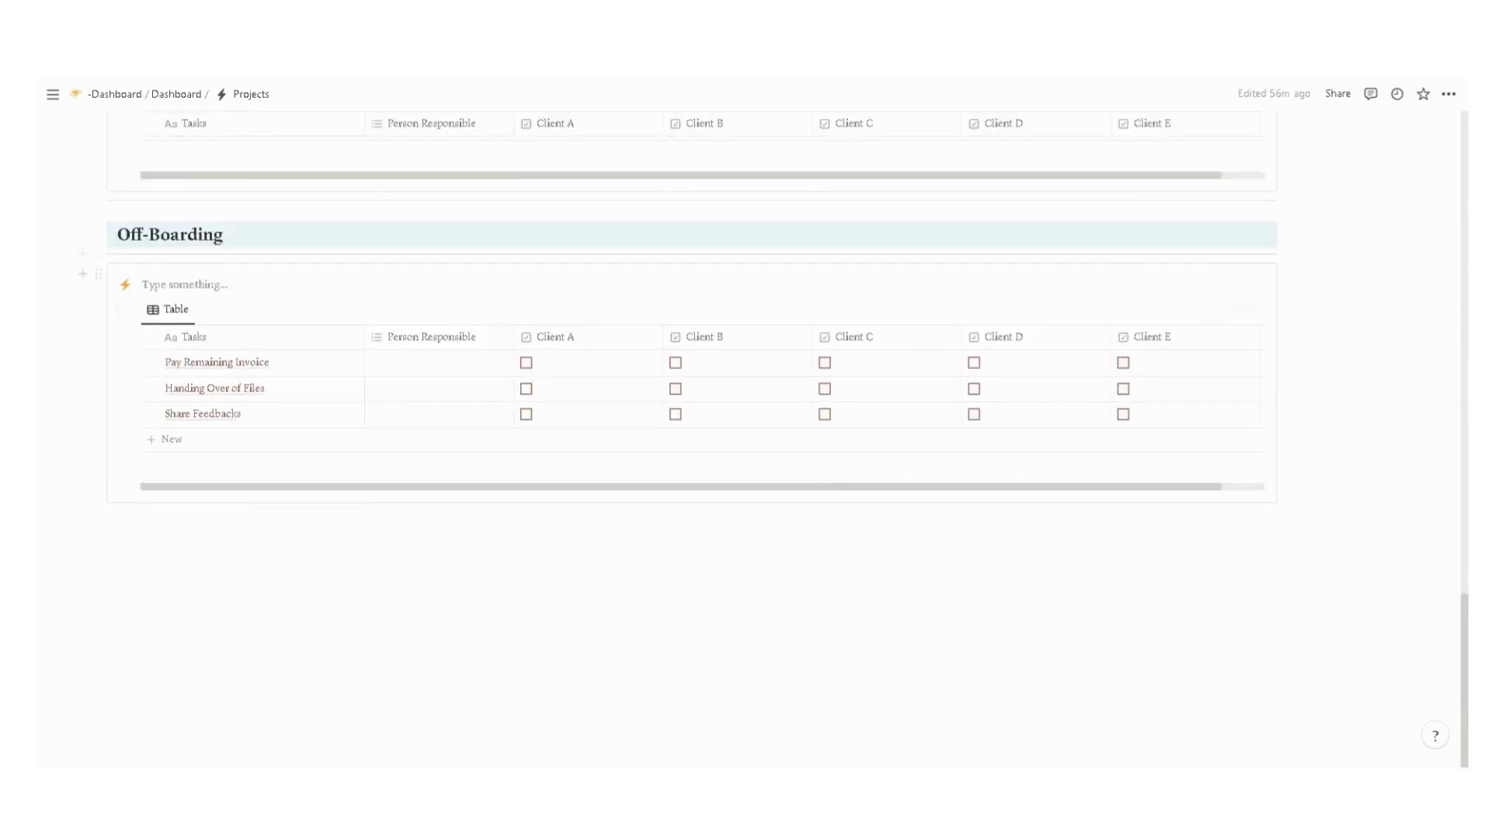
{"action": "scroll", "coordinate": [499, 443], "scroll_direction": "up", "scroll_amount": 15}
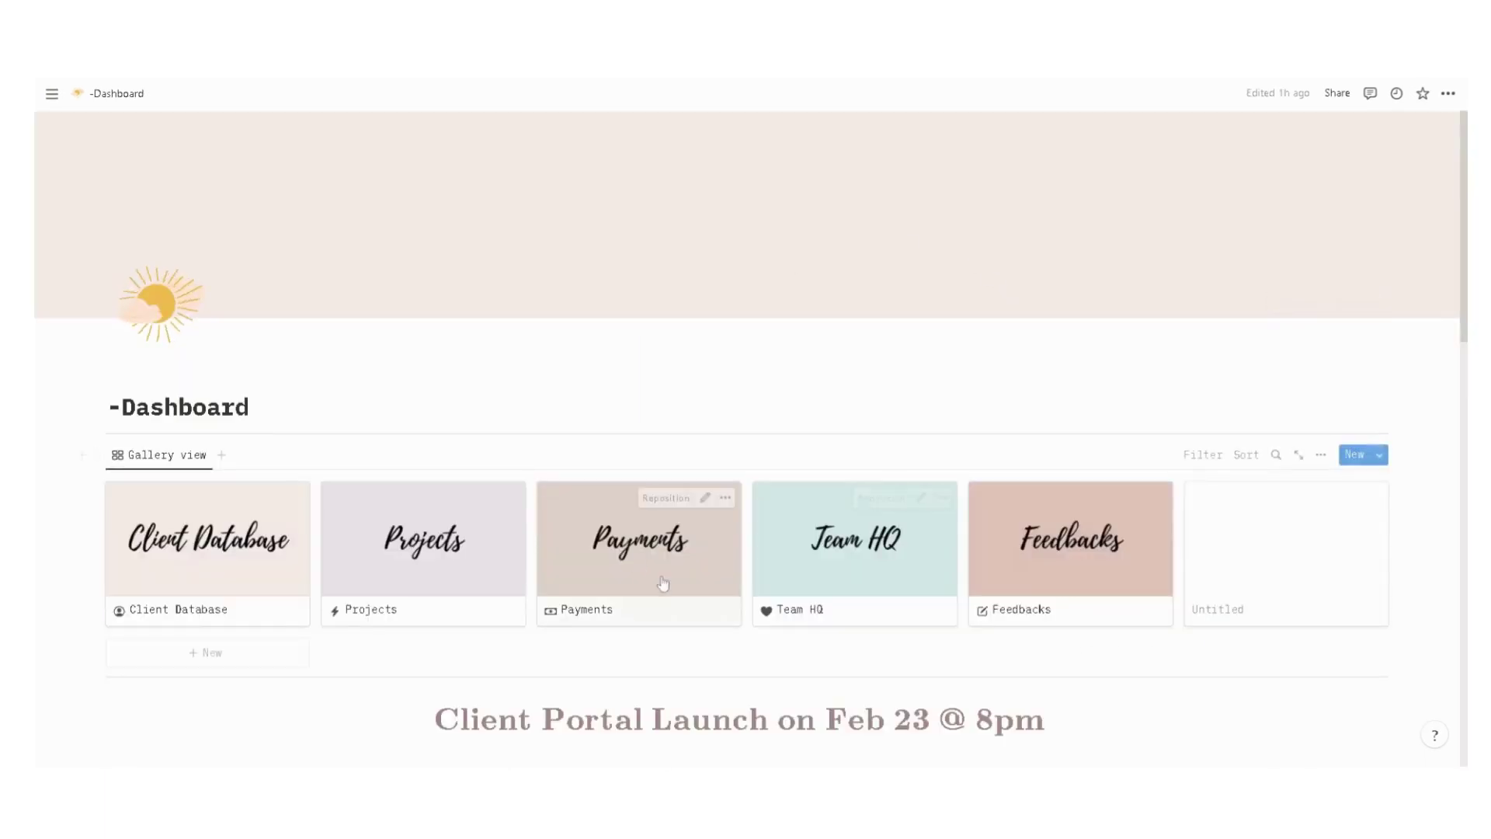
Open the Payments page as a full page and scroll to its Invoice table
{"action": "left_click", "coordinate": [672, 560]}
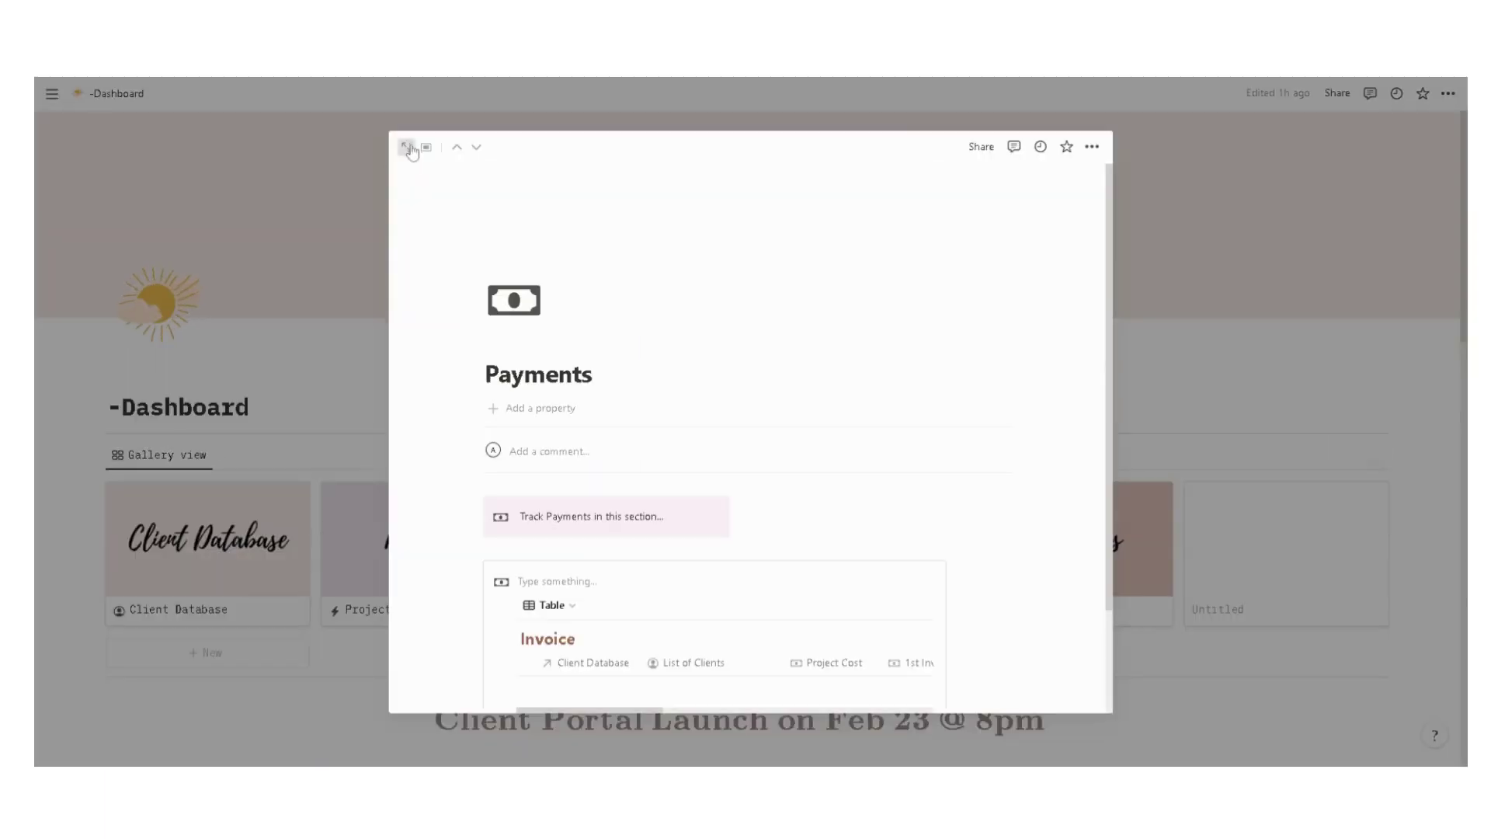
{"action": "left_click", "coordinate": [406, 147]}
{"action": "scroll", "coordinate": [699, 466], "scroll_direction": "down", "scroll_amount": 4}
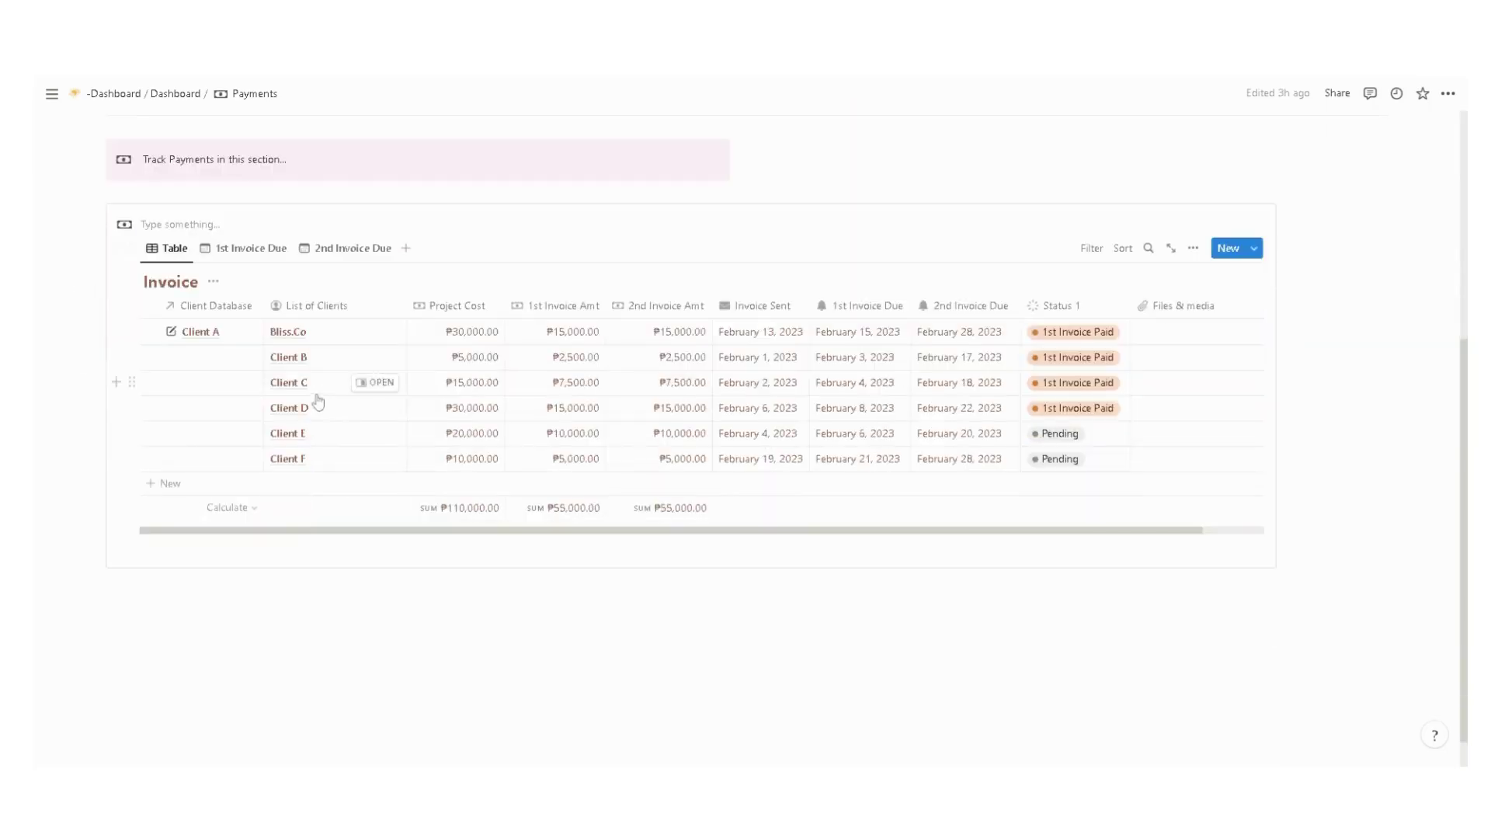
{"action": "scroll", "coordinate": [222, 412], "scroll_direction": "down", "scroll_amount": 1}
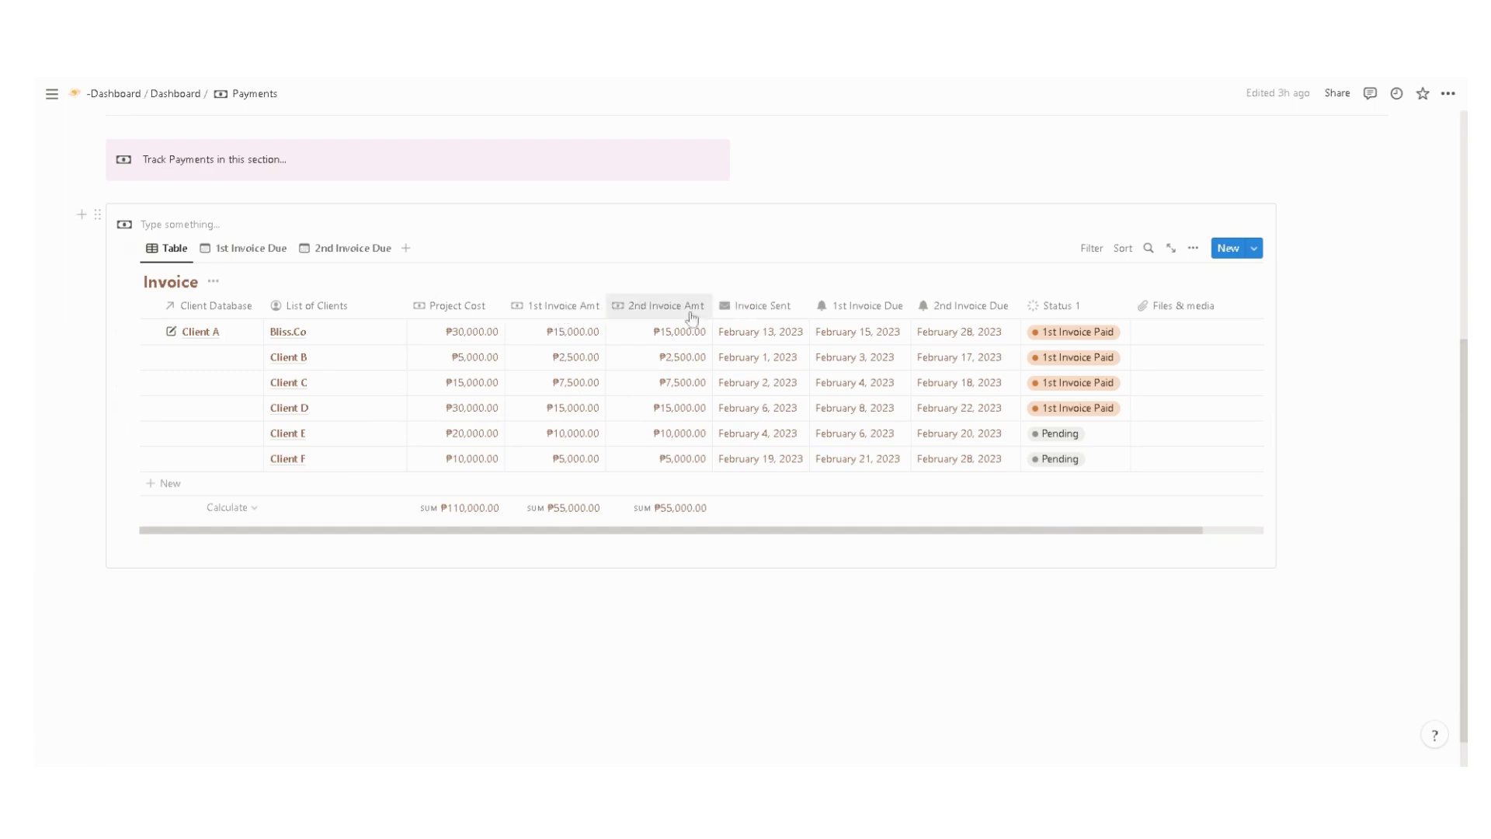
Check the Invoice Sent column options and Bliss.Co's payment status choices
{"action": "left_click", "coordinate": [771, 308]}
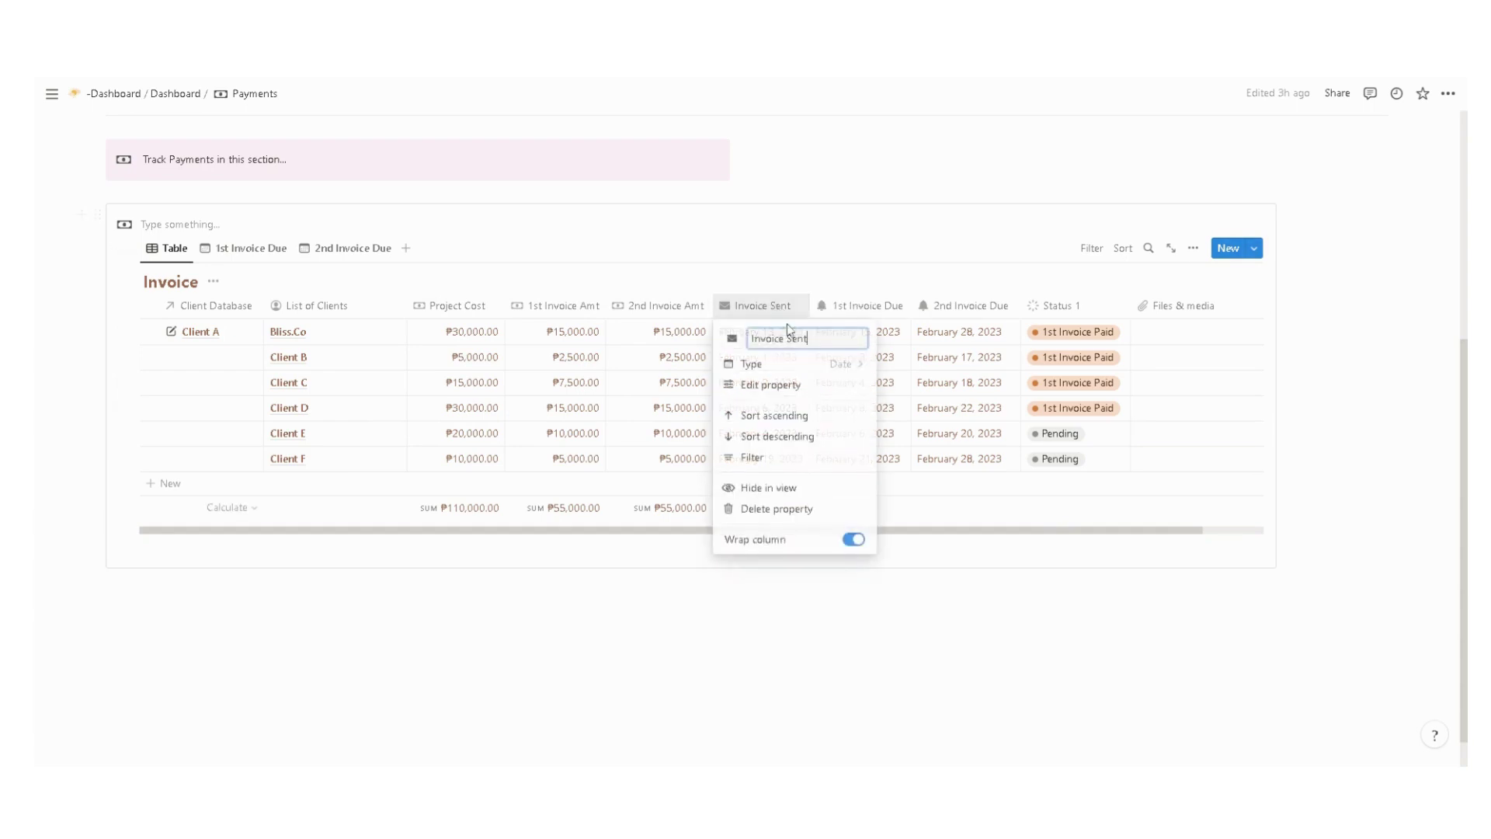
{"action": "key", "text": "Escape"}
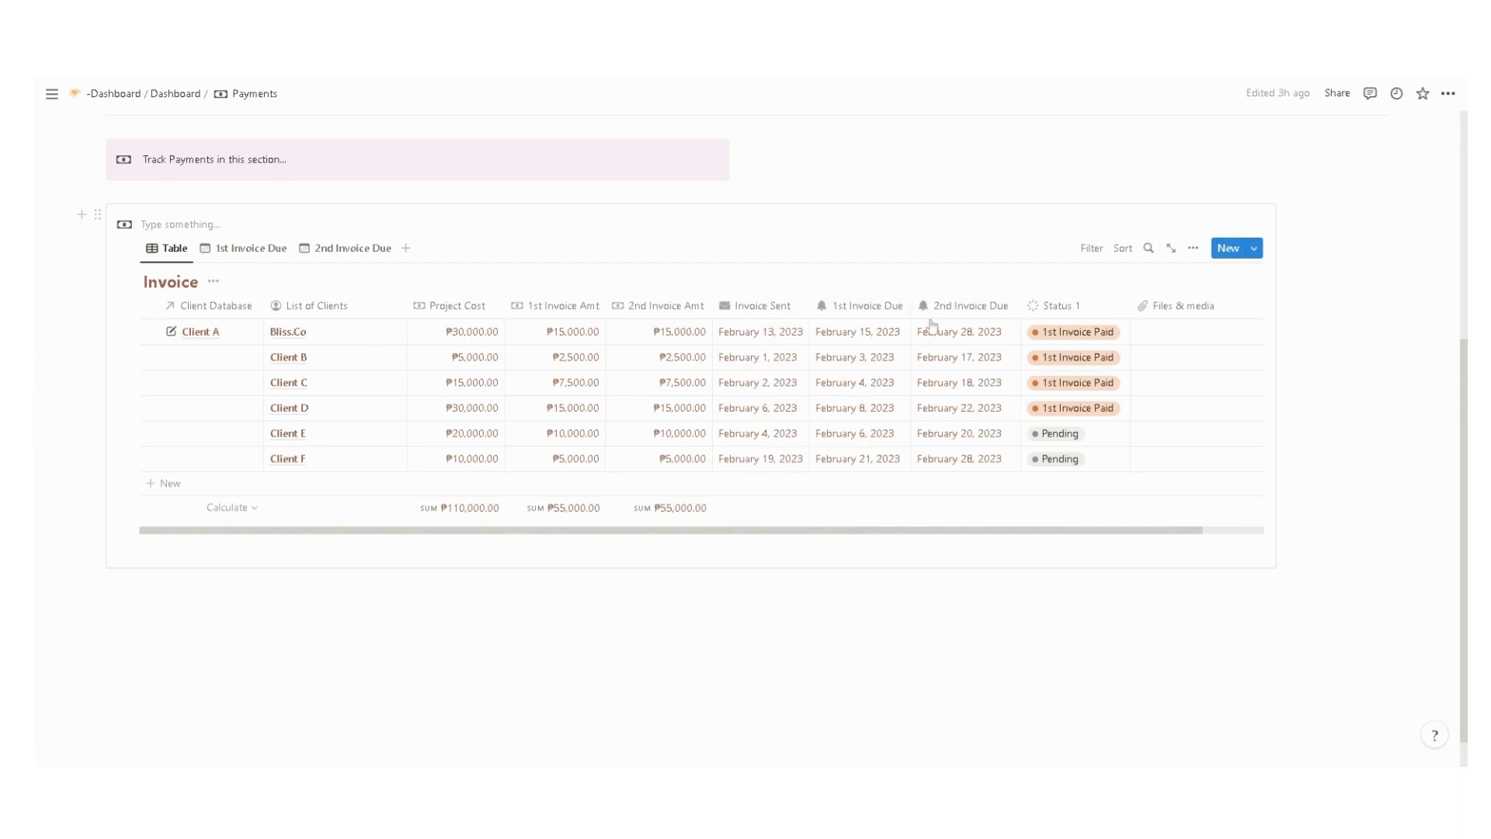
{"action": "left_click", "coordinate": [1093, 332]}
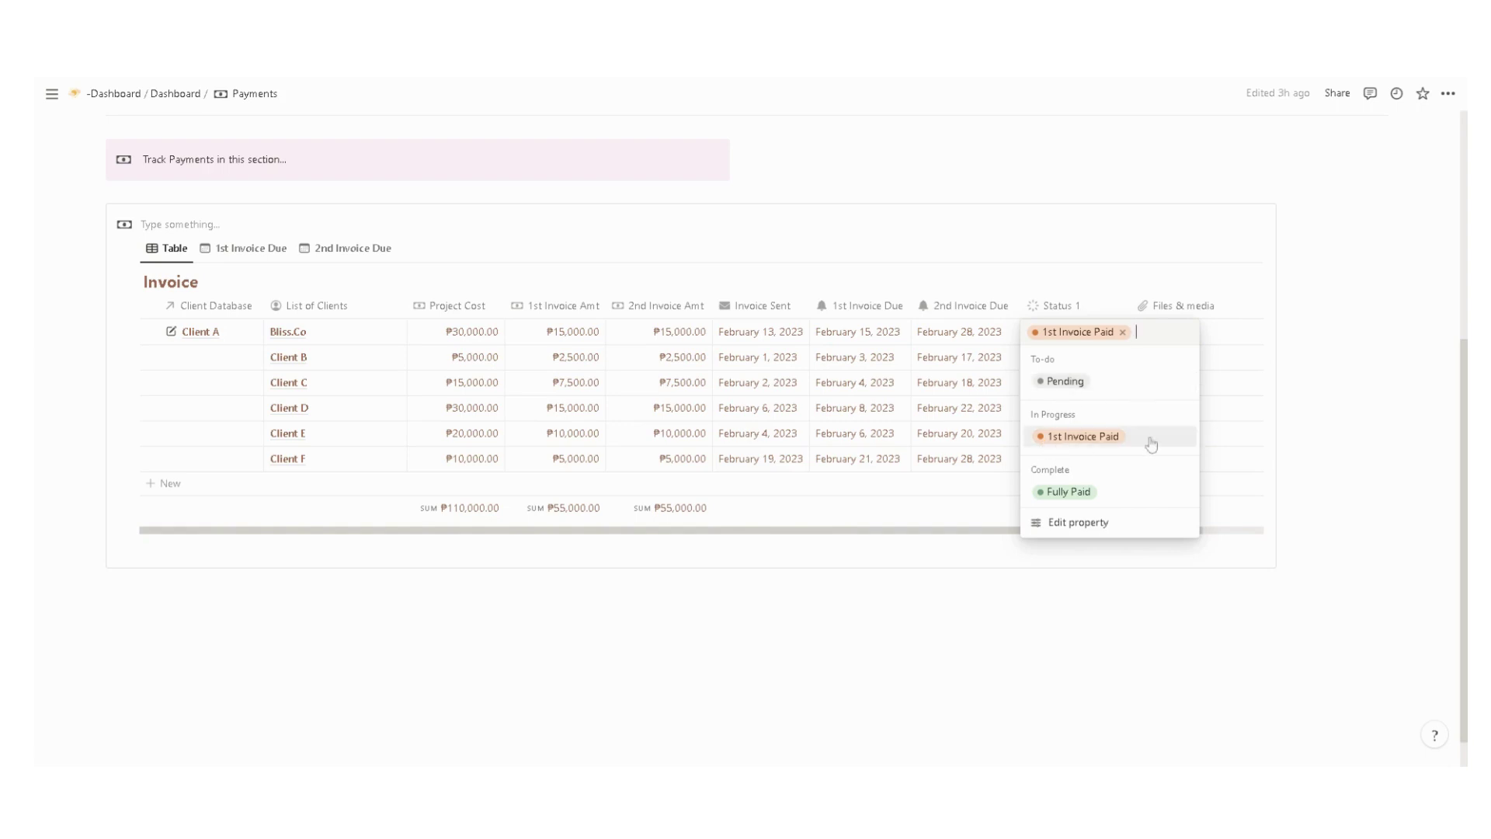
{"action": "left_click", "coordinate": [251, 249]}
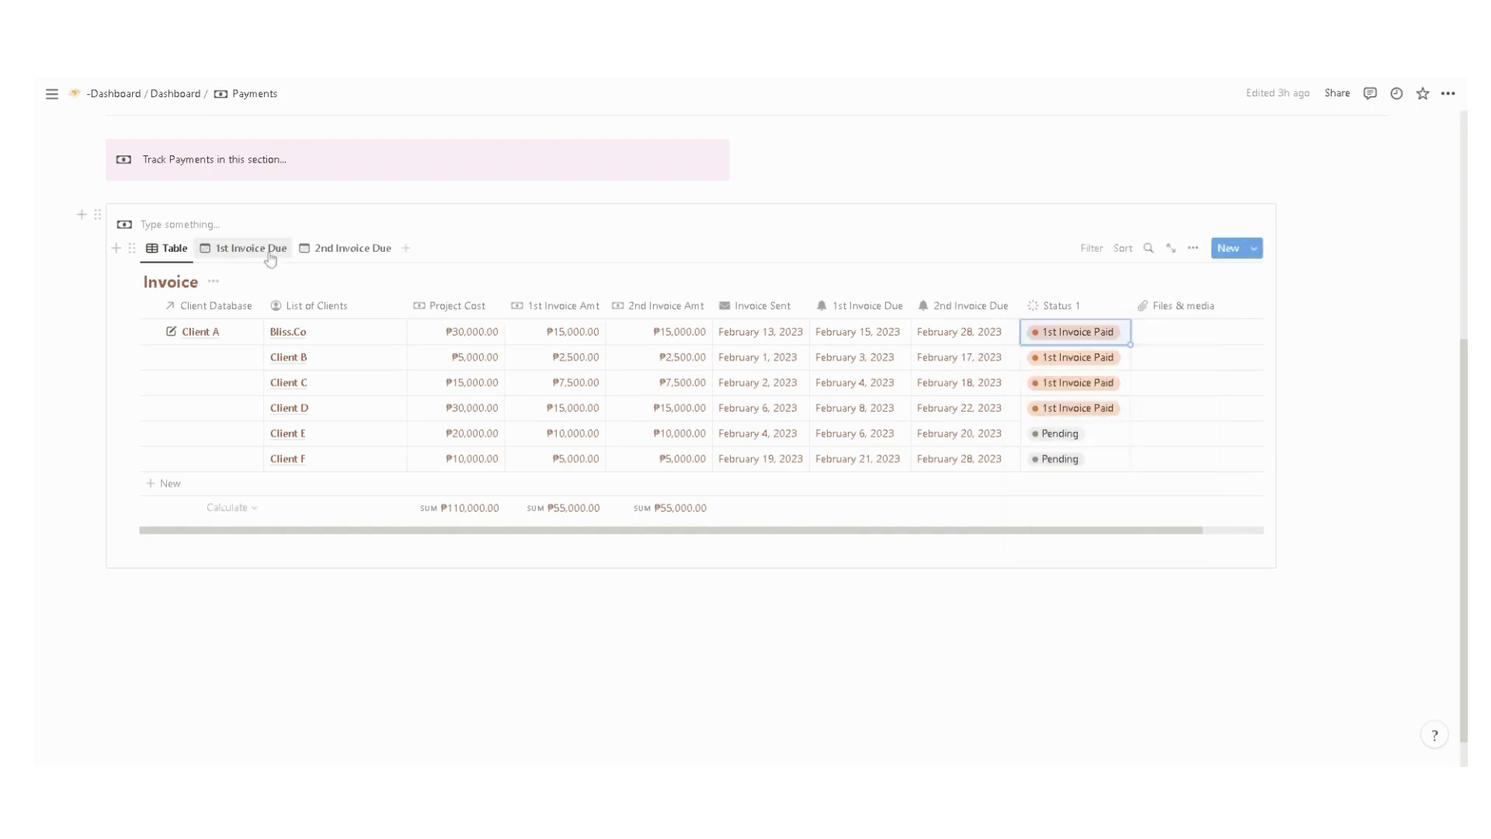
{"action": "left_click", "coordinate": [251, 249]}
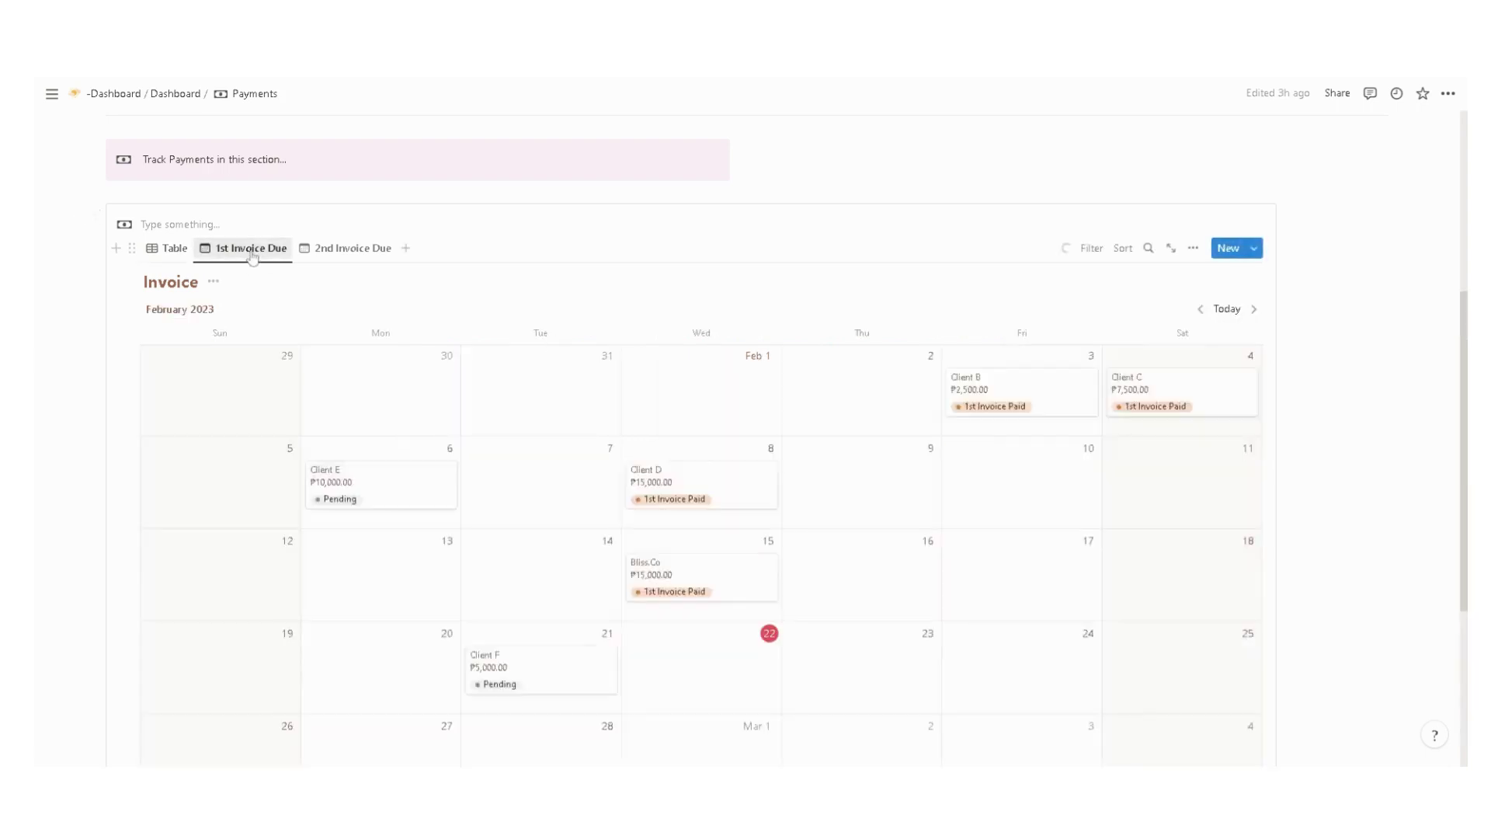
{"action": "scroll", "coordinate": [252, 264], "scroll_direction": "down", "scroll_amount": 1}
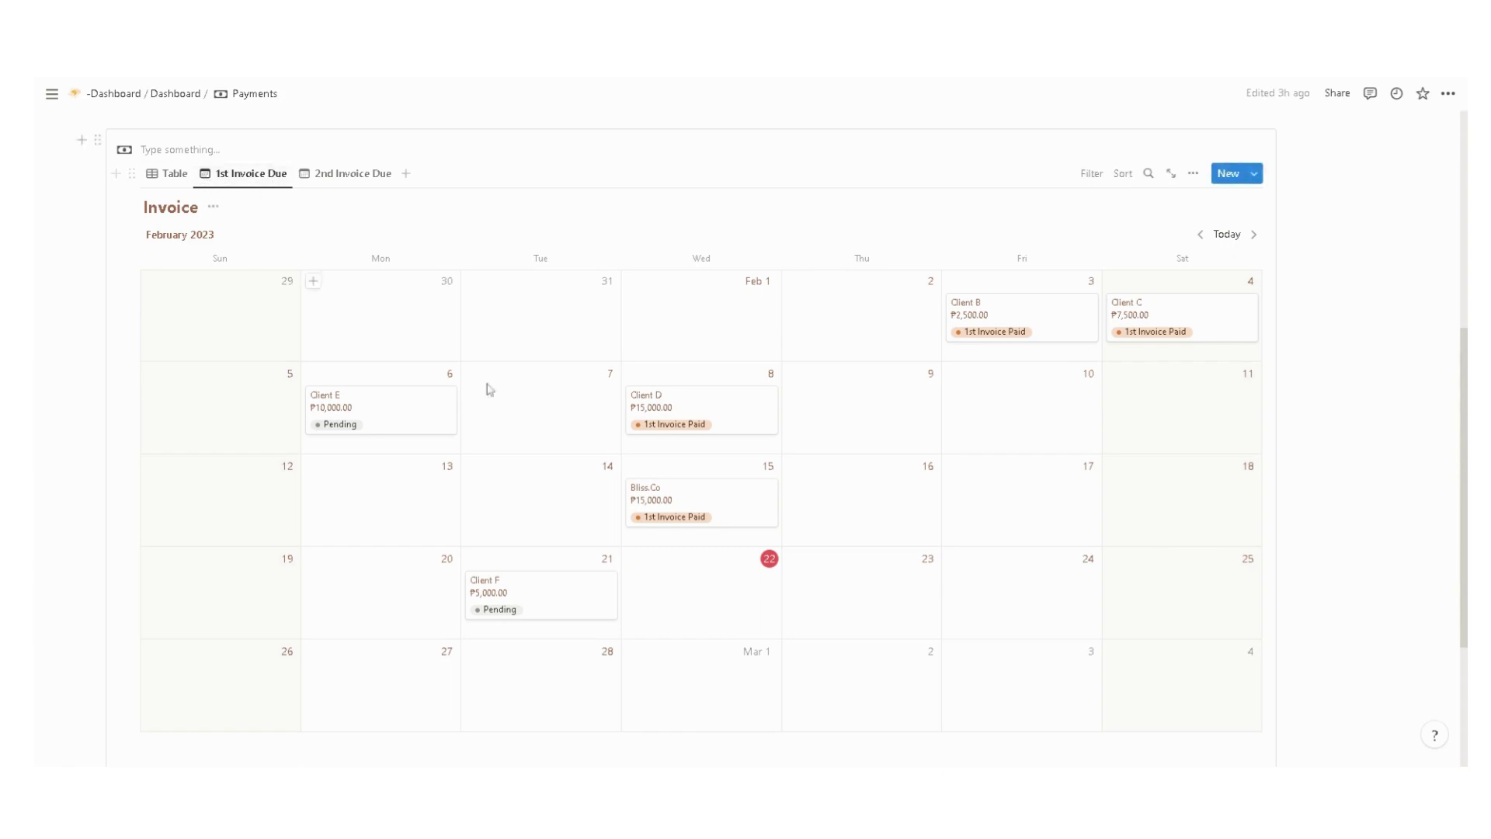
{"action": "scroll", "coordinate": [528, 423], "scroll_direction": "down", "scroll_amount": 1}
{"action": "scroll", "coordinate": [466, 349], "scroll_direction": "up", "scroll_amount": 3}
{"action": "left_click", "coordinate": [356, 330]}
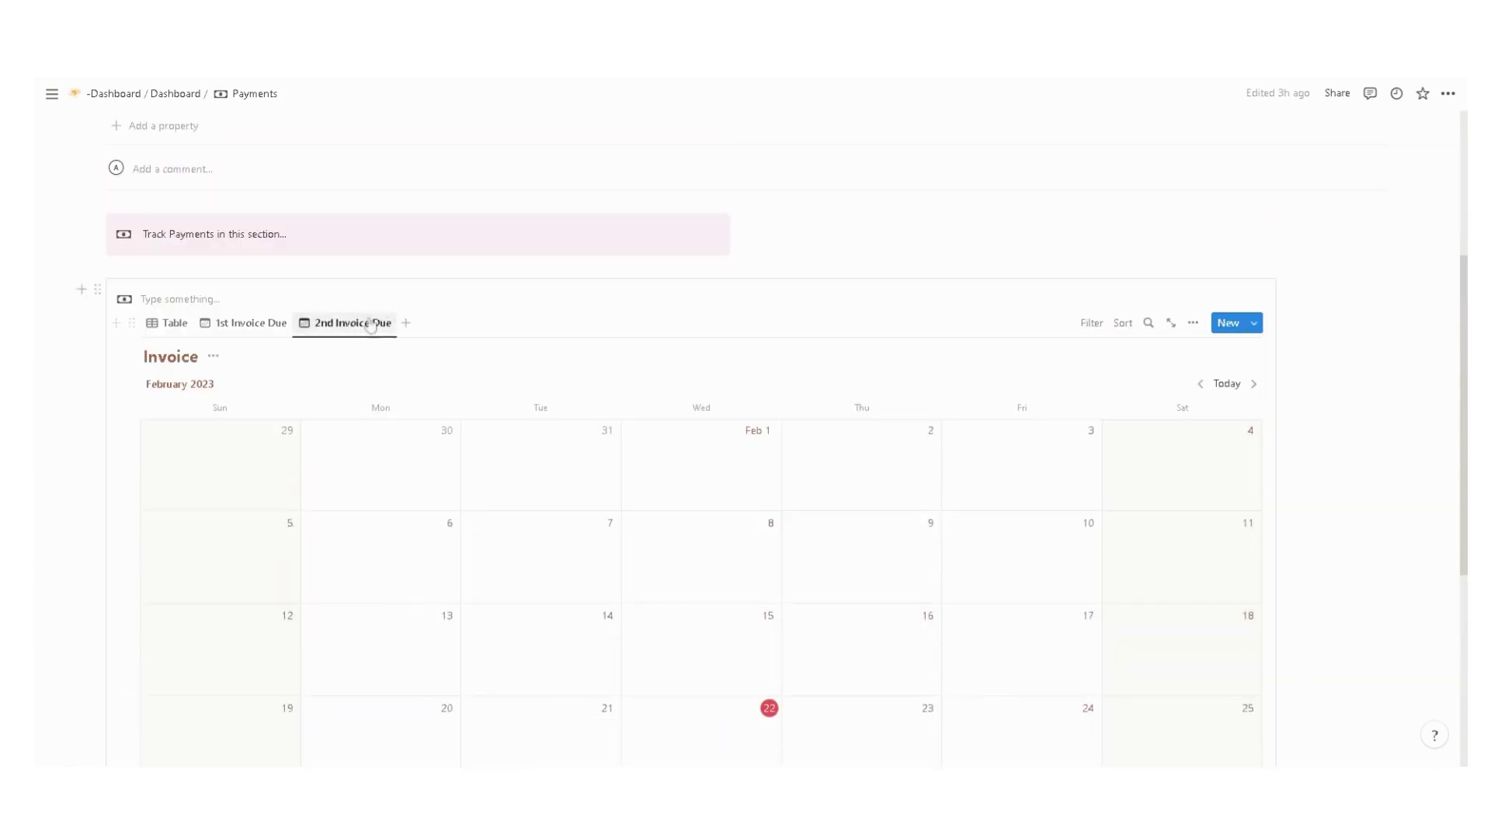
{"action": "scroll", "coordinate": [388, 401], "scroll_direction": "down", "scroll_amount": 3}
{"action": "scroll", "coordinate": [388, 402], "scroll_direction": "up", "scroll_amount": 4}
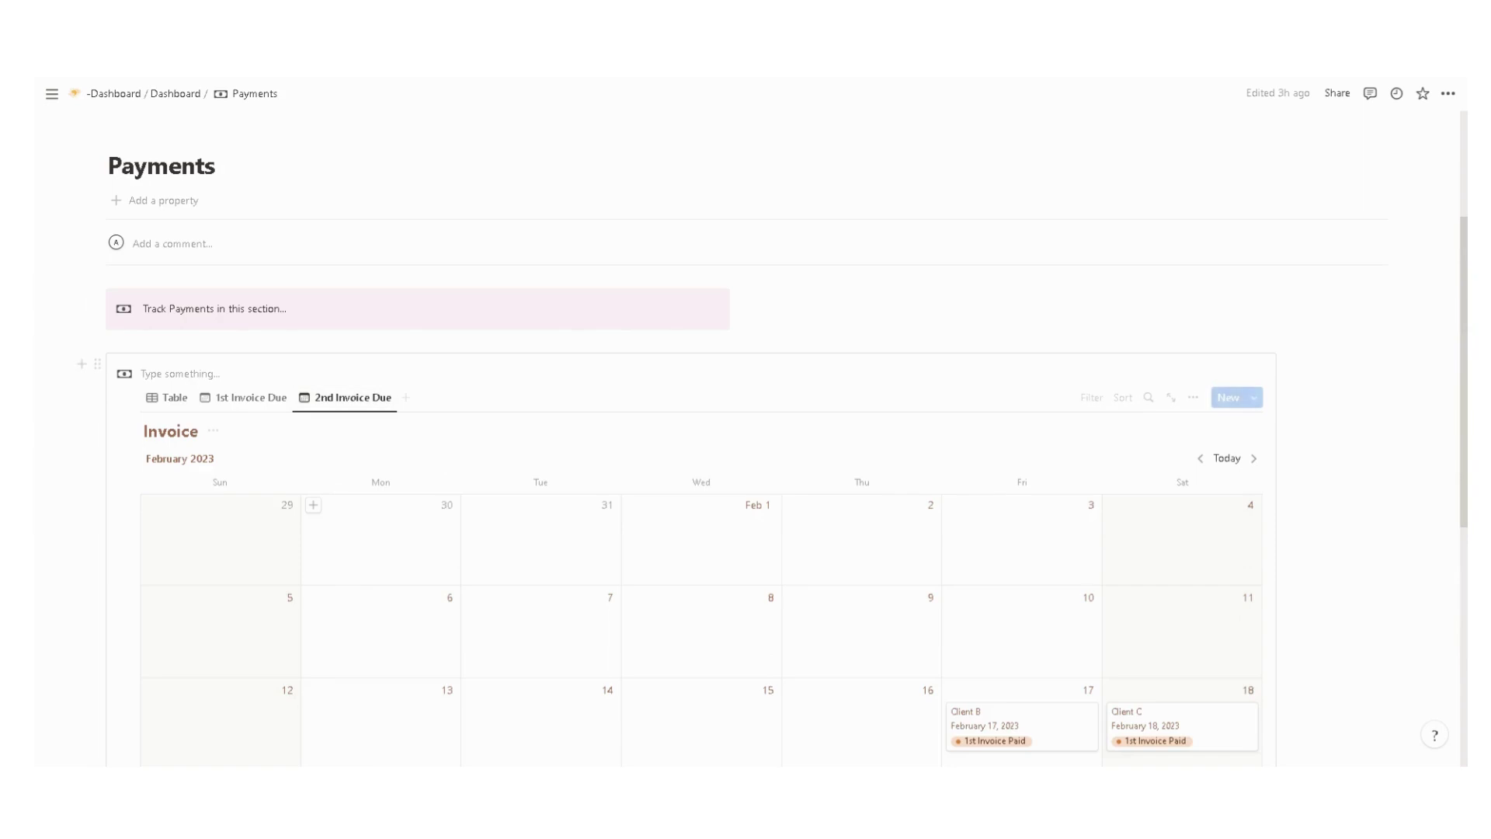
{"action": "left_click", "coordinate": [172, 396]}
{"action": "scroll", "coordinate": [263, 407], "scroll_direction": "up", "scroll_amount": 3}
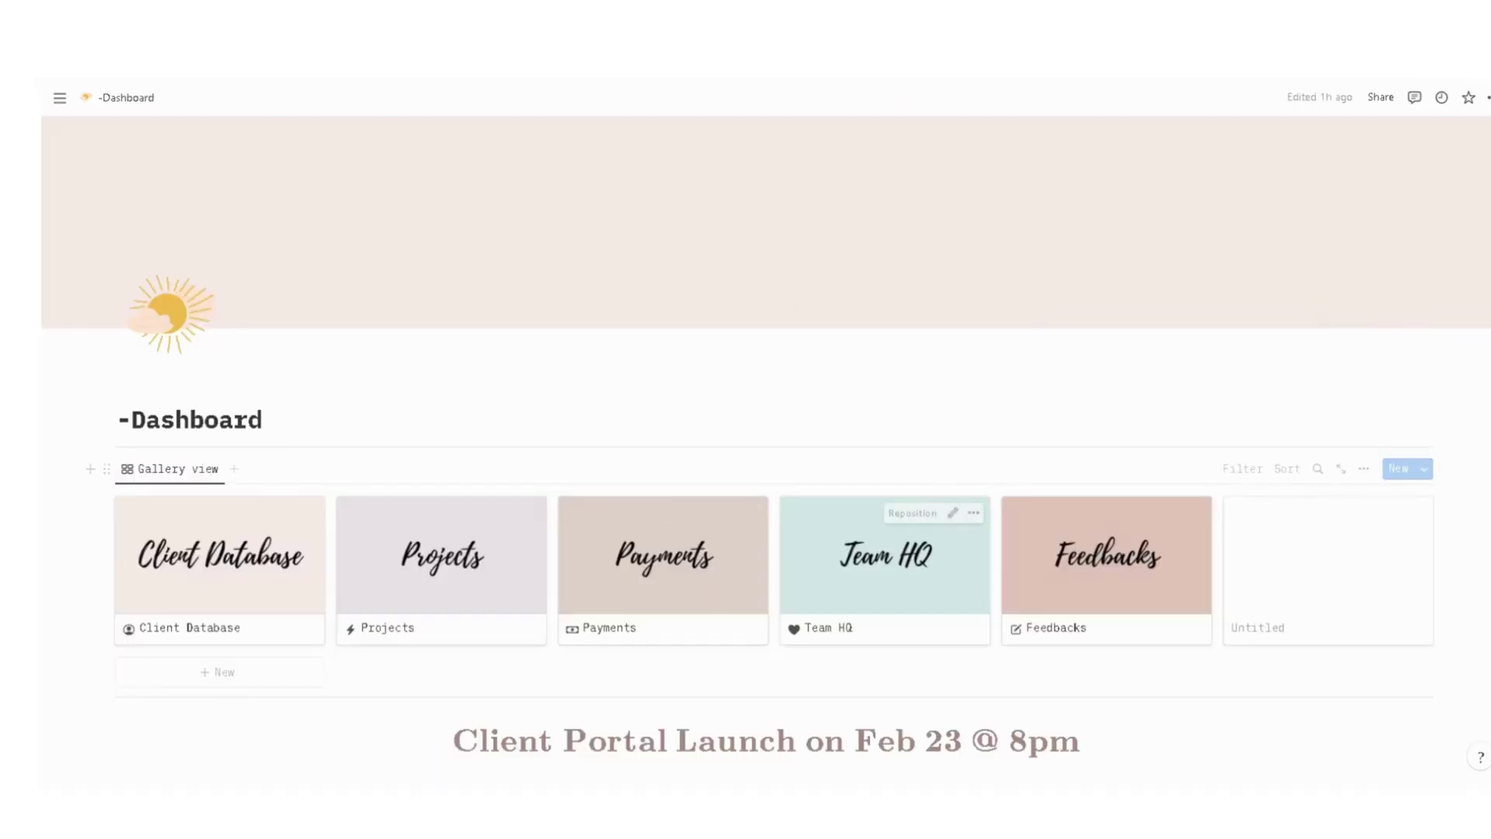
{"action": "left_click", "coordinate": [687, 594]}
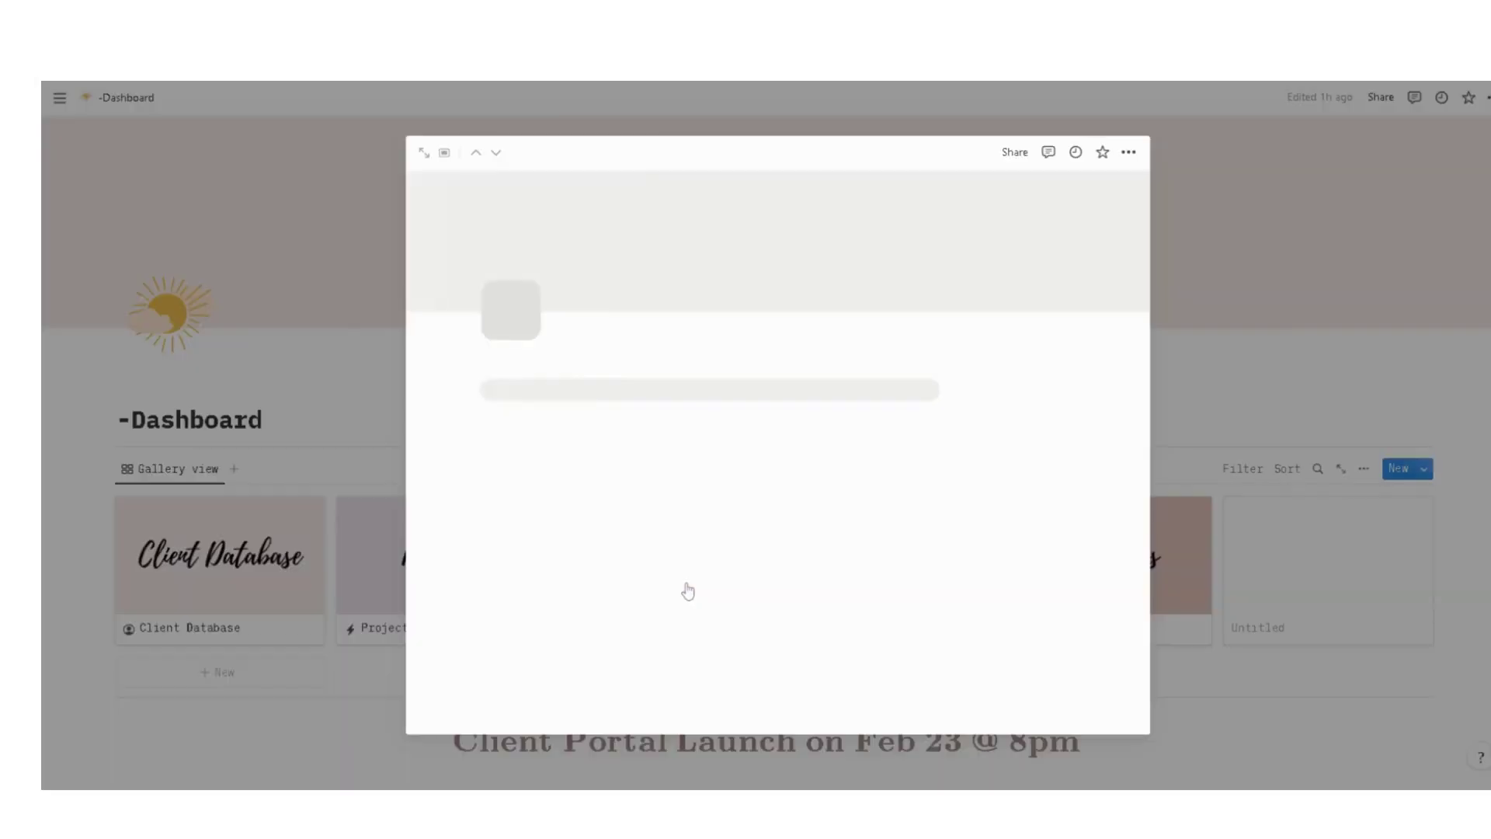
{"action": "left_click", "coordinate": [426, 154]}
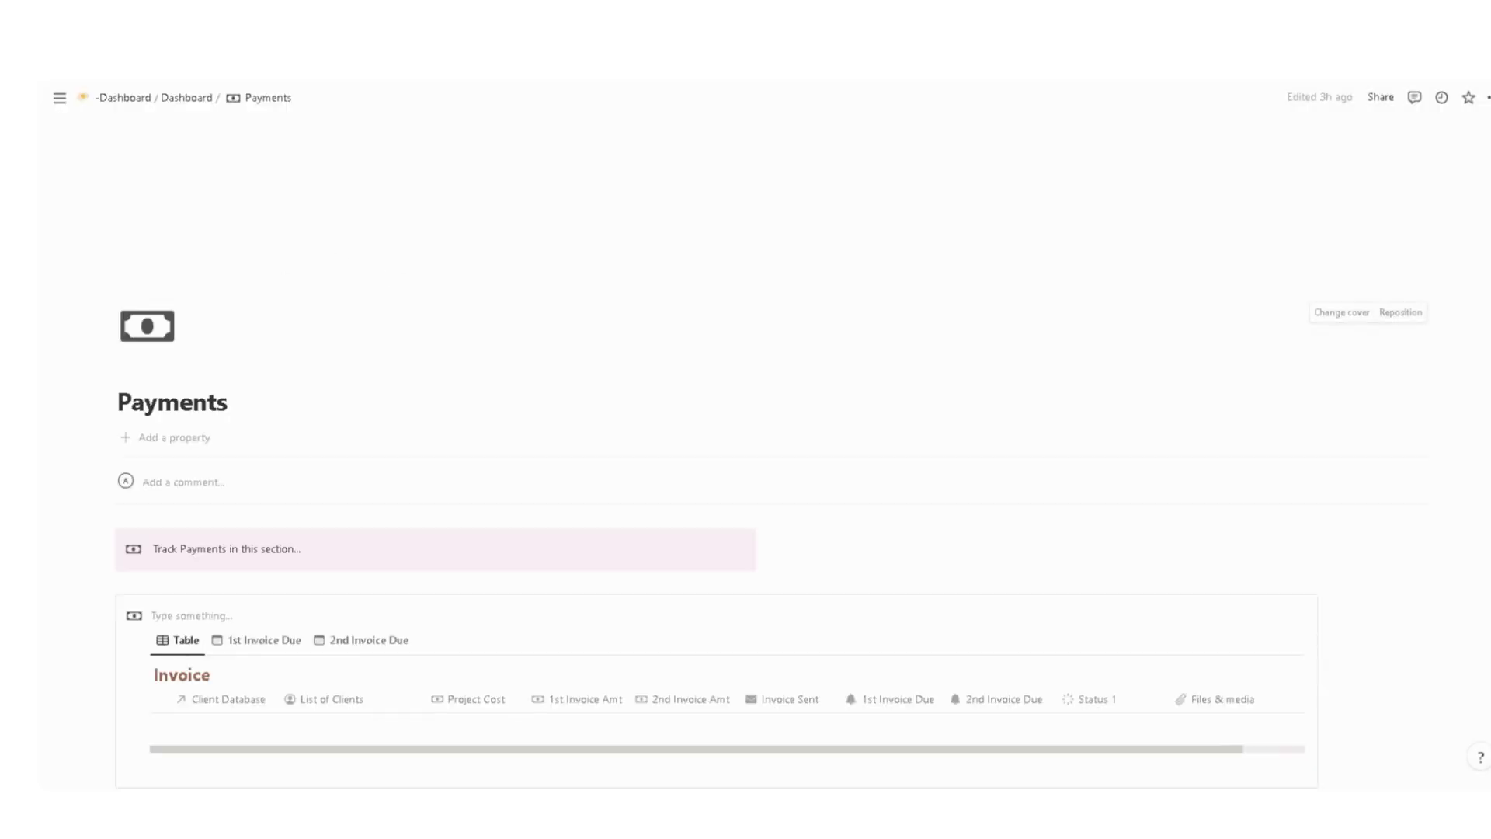
{"action": "scroll", "coordinate": [333, 412], "scroll_direction": "down", "scroll_amount": 5}
Review the Invoice Sent column options, keeping Bliss.Co's status as 1st Invoice Paid
{"action": "scroll", "coordinate": [326, 373], "scroll_direction": "up", "scroll_amount": 1}
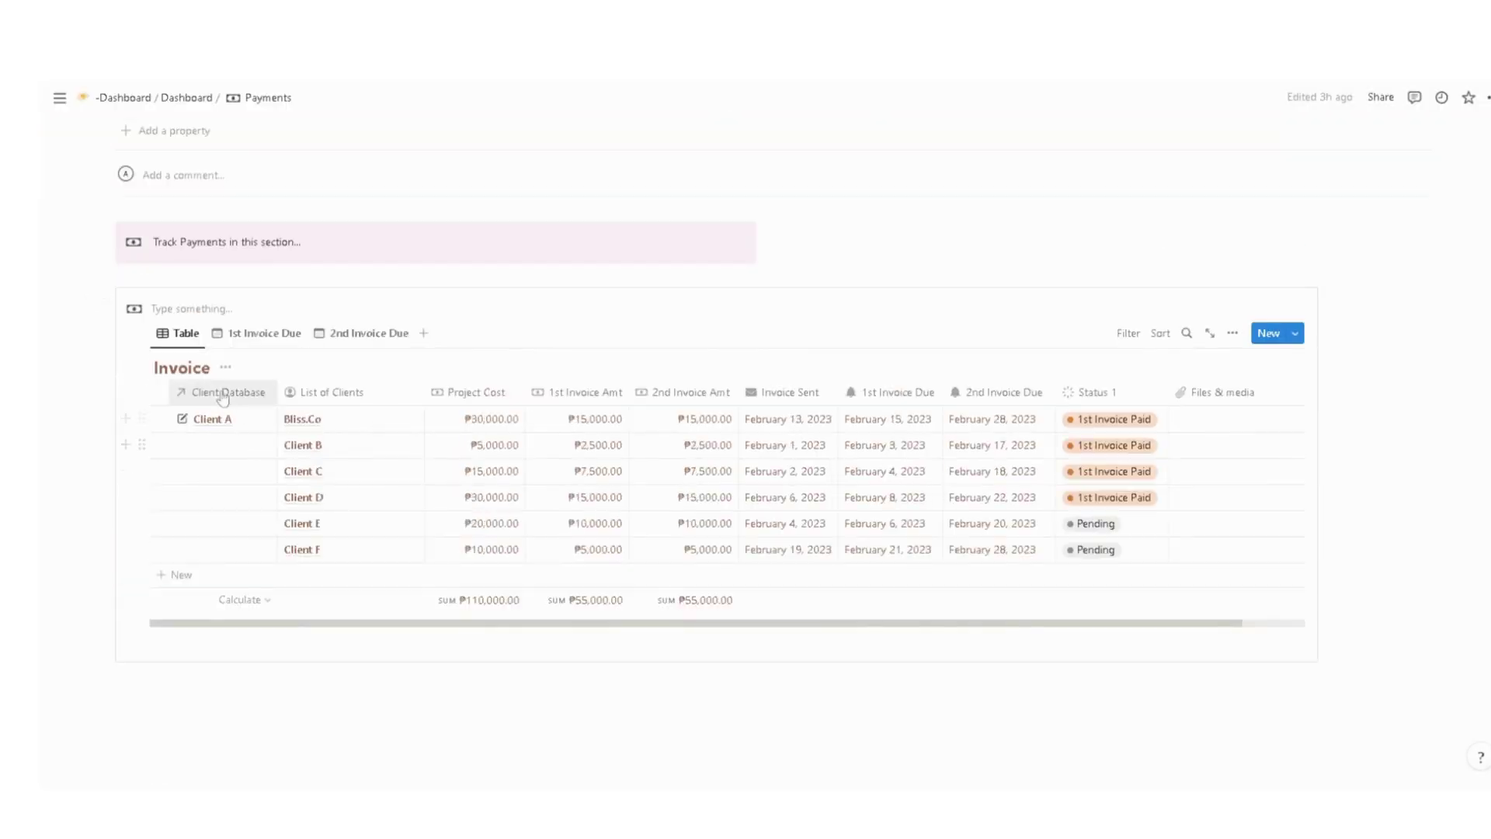
{"action": "scroll", "coordinate": [223, 365], "scroll_direction": "down", "scroll_amount": 1}
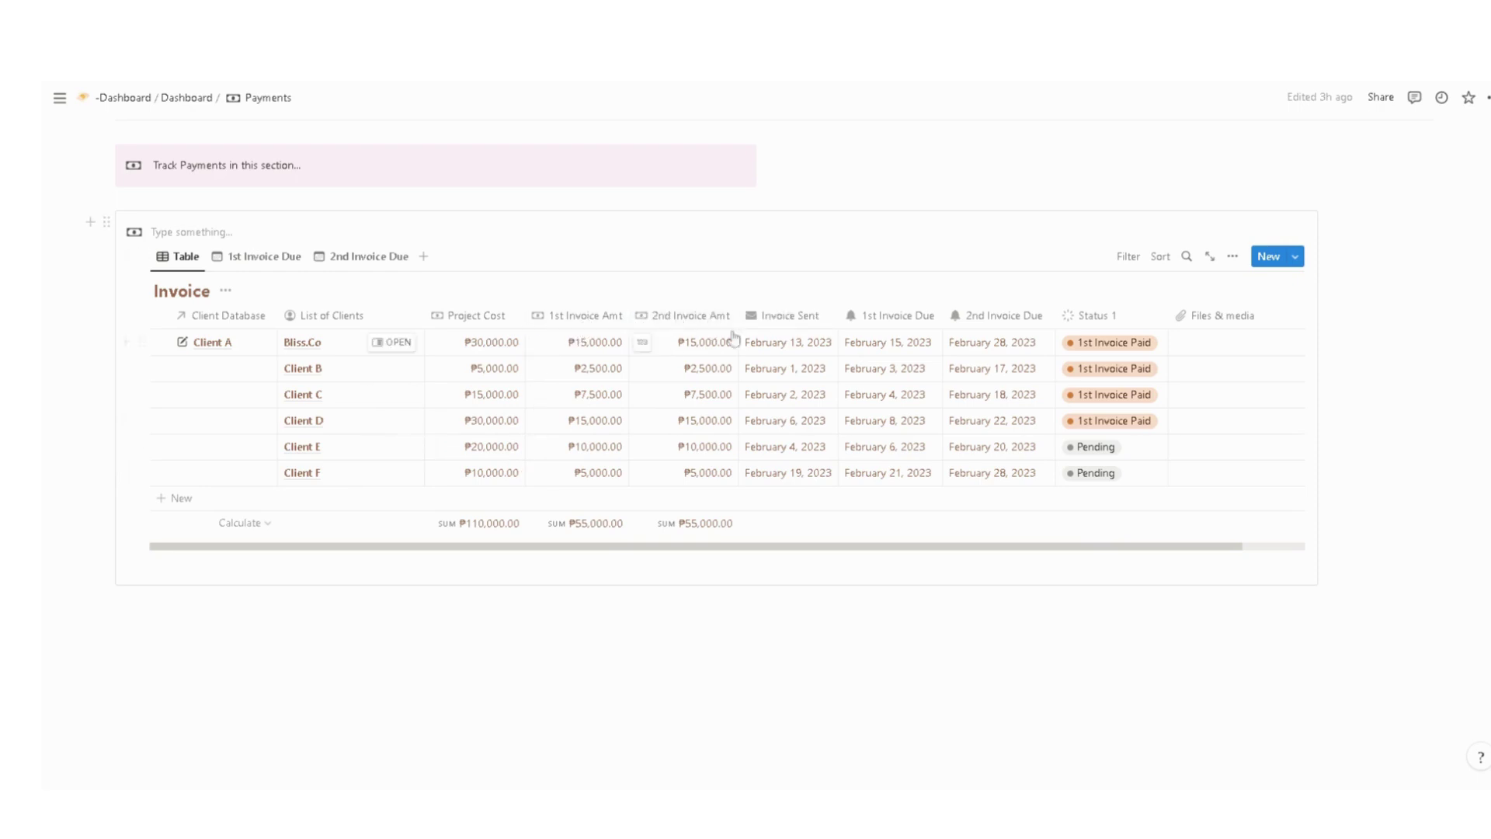
{"action": "left_click", "coordinate": [804, 316]}
{"action": "left_click", "coordinate": [1007, 335]}
{"action": "left_click", "coordinate": [1114, 343]}
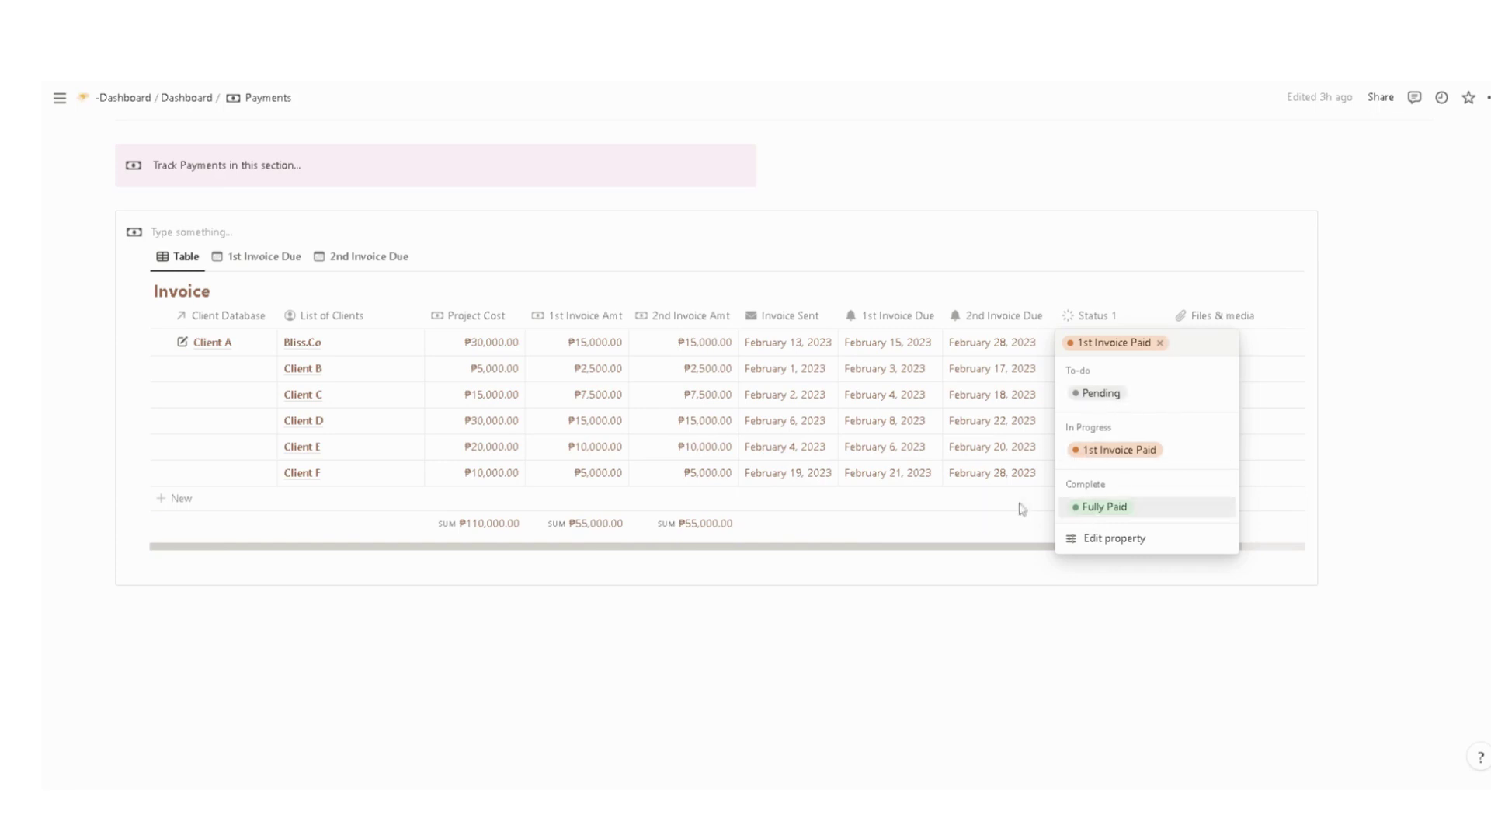
{"action": "key", "text": "Escape"}
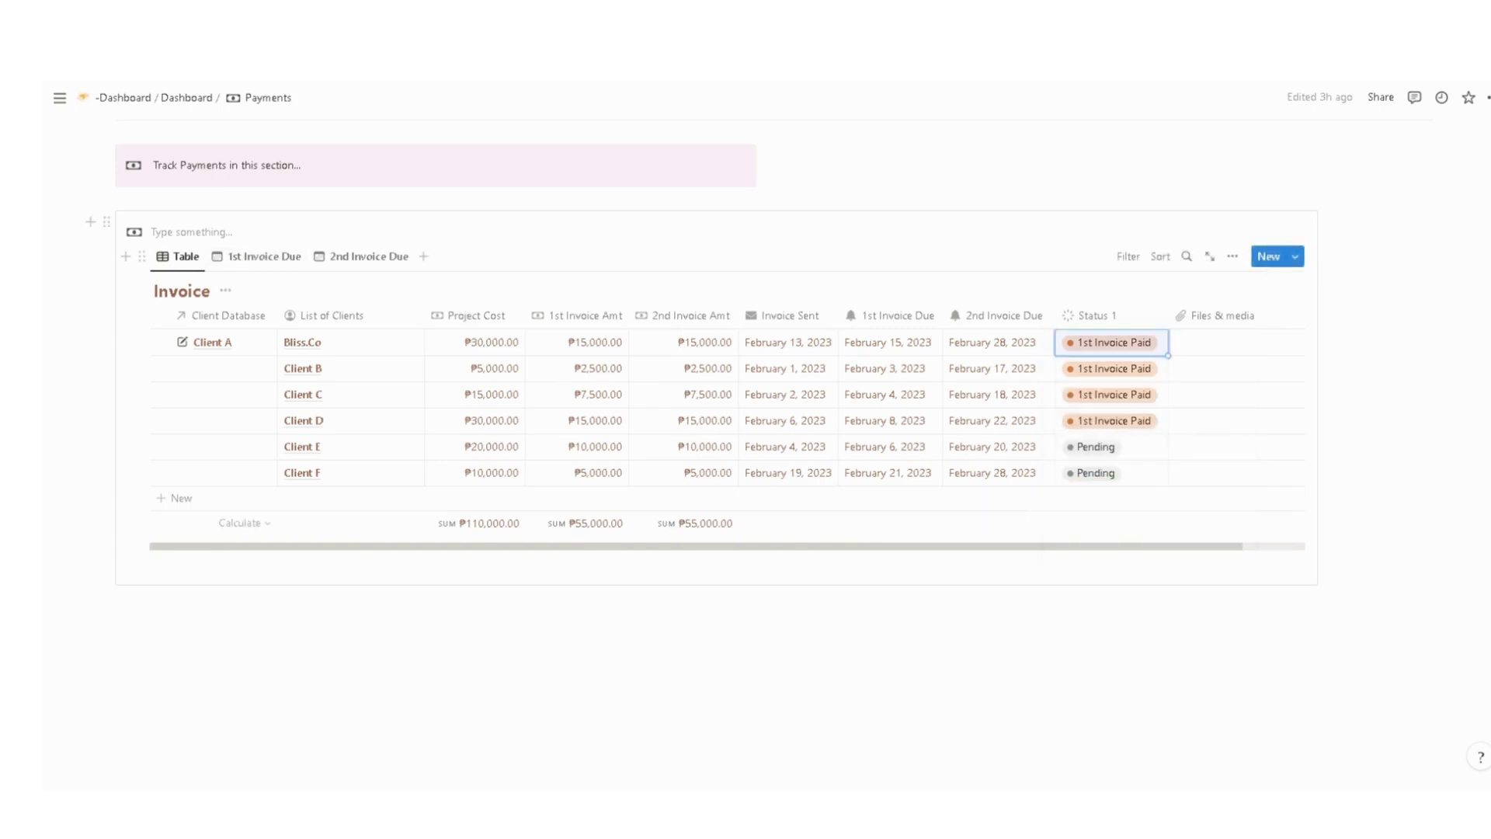
View invoices on the 1st and 2nd Invoice Due calendars, then return to the table
{"action": "left_click", "coordinate": [261, 257]}
{"action": "scroll", "coordinate": [263, 270], "scroll_direction": "down", "scroll_amount": 1}
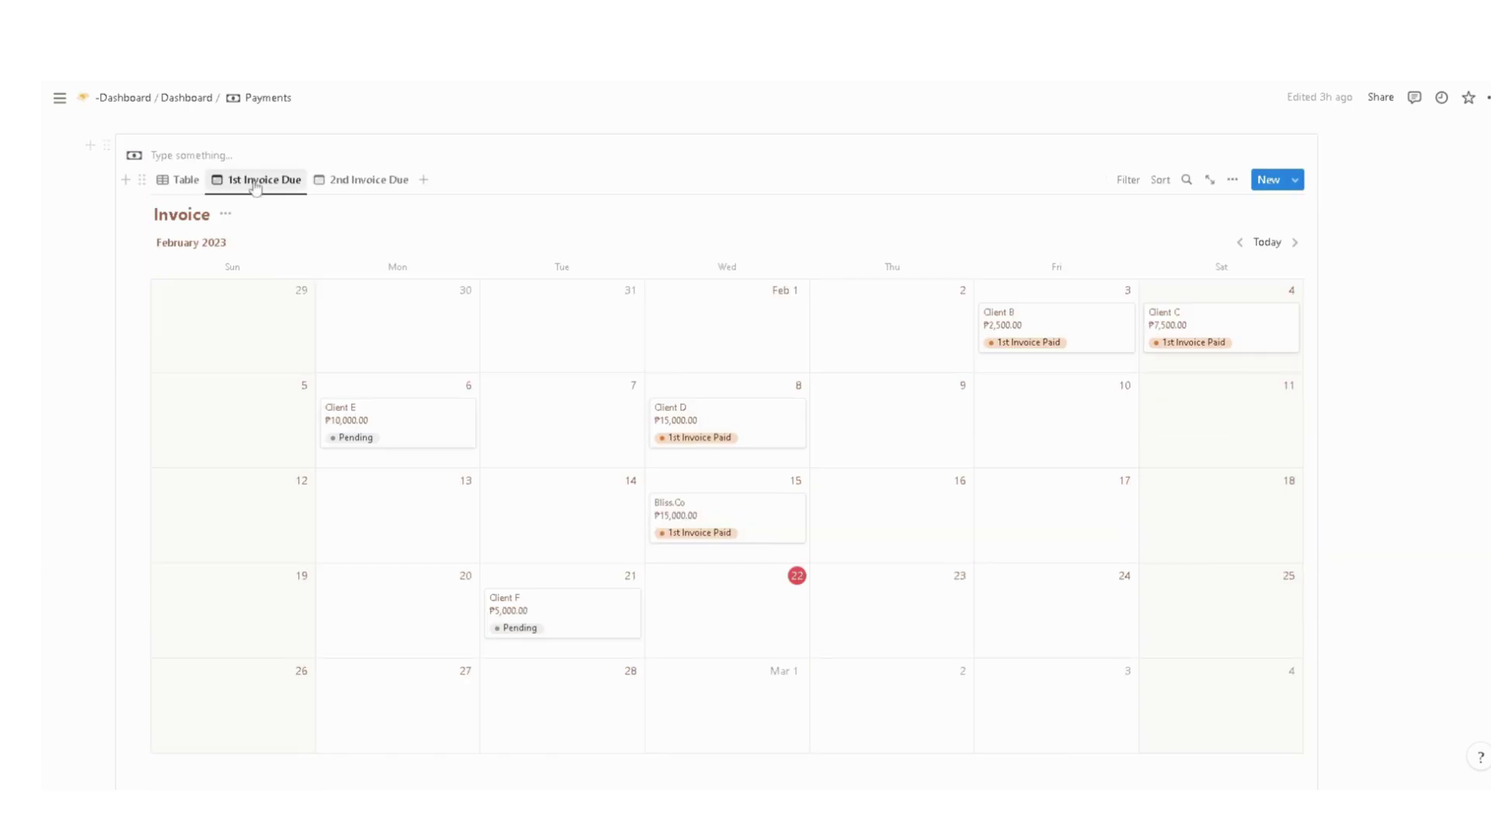
{"action": "scroll", "coordinate": [569, 473], "scroll_direction": "down", "scroll_amount": 1}
{"action": "scroll", "coordinate": [569, 473], "scroll_direction": "up", "scroll_amount": 3}
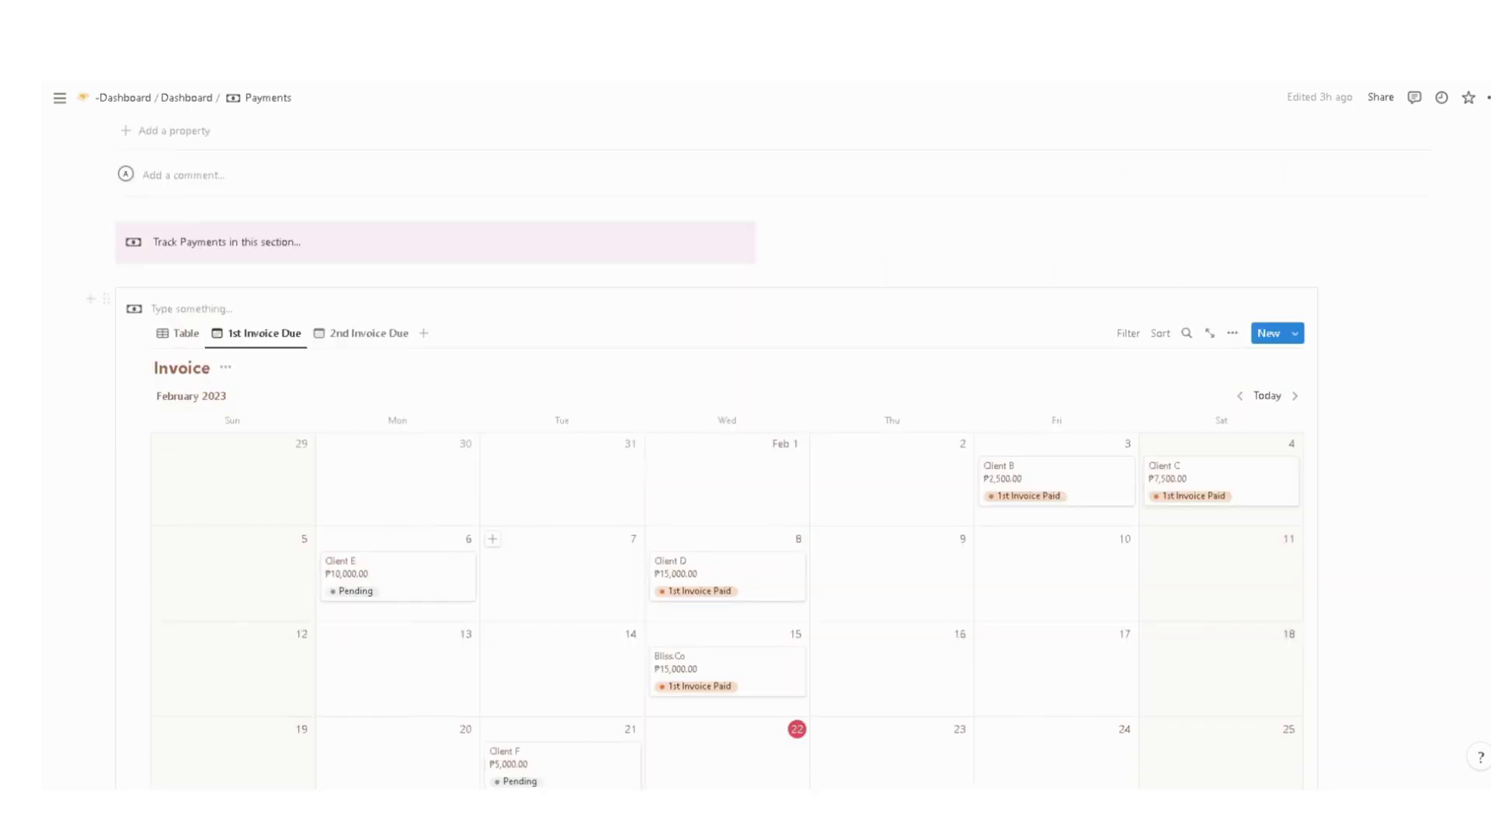
{"action": "left_click", "coordinate": [374, 335]}
{"action": "scroll", "coordinate": [403, 416], "scroll_direction": "down", "scroll_amount": 3}
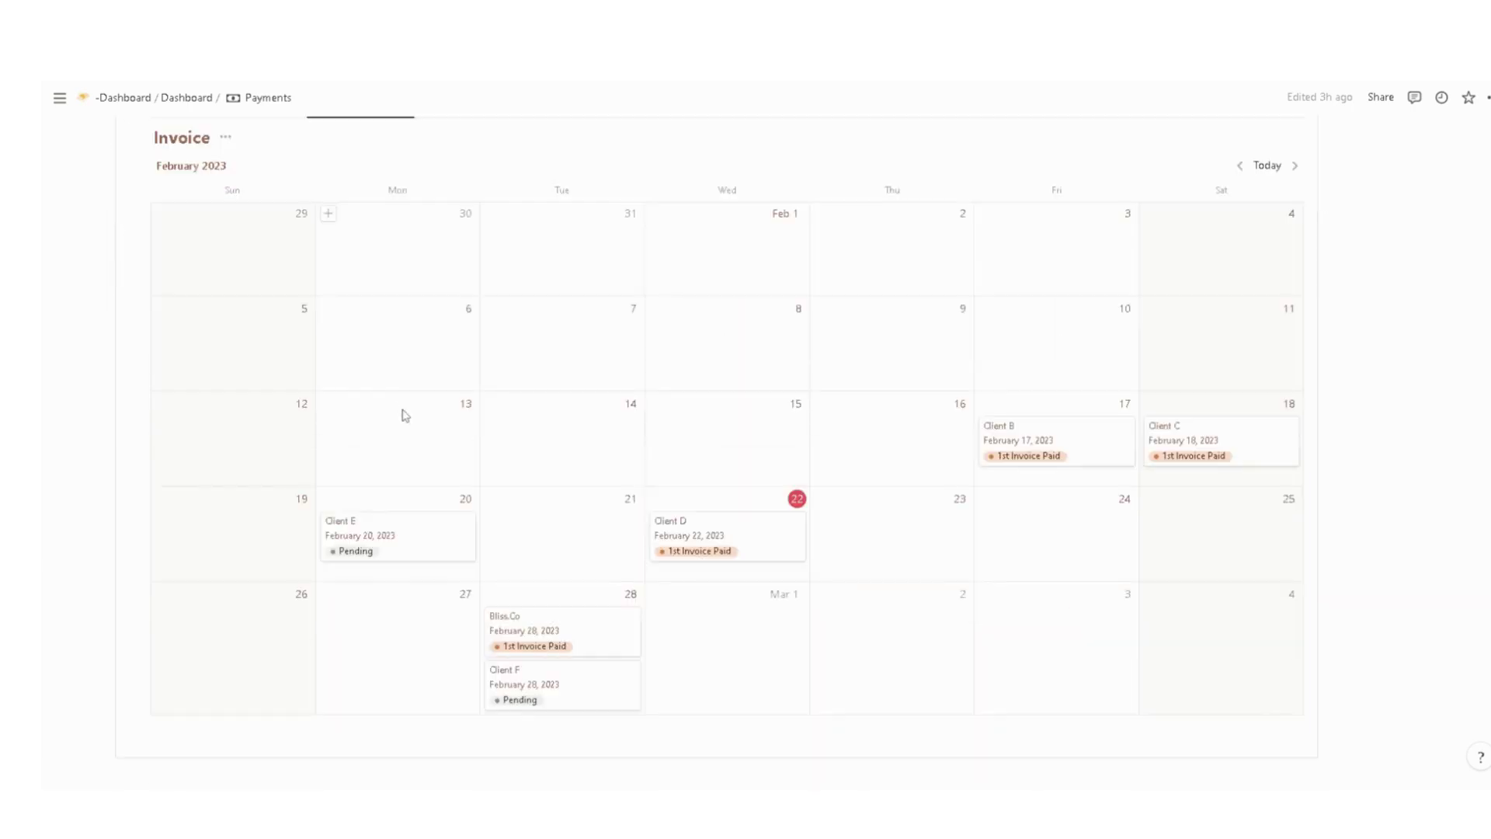
{"action": "scroll", "coordinate": [403, 417], "scroll_direction": "up", "scroll_amount": 4}
{"action": "left_click", "coordinate": [181, 409]}
{"action": "scroll", "coordinate": [259, 420], "scroll_direction": "down", "scroll_amount": 3}
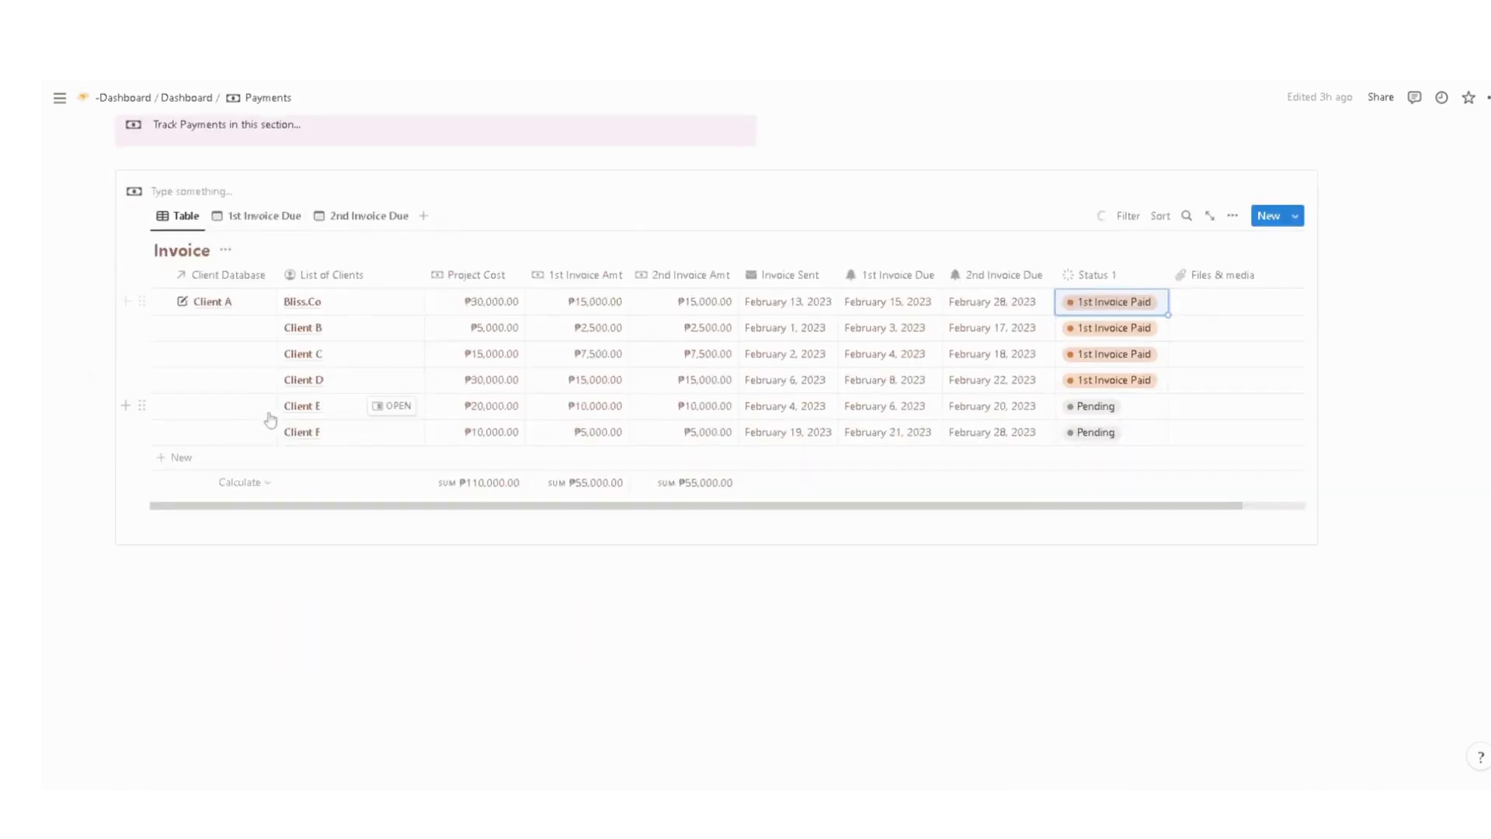
{"action": "scroll", "coordinate": [276, 416], "scroll_direction": "up", "scroll_amount": 5}
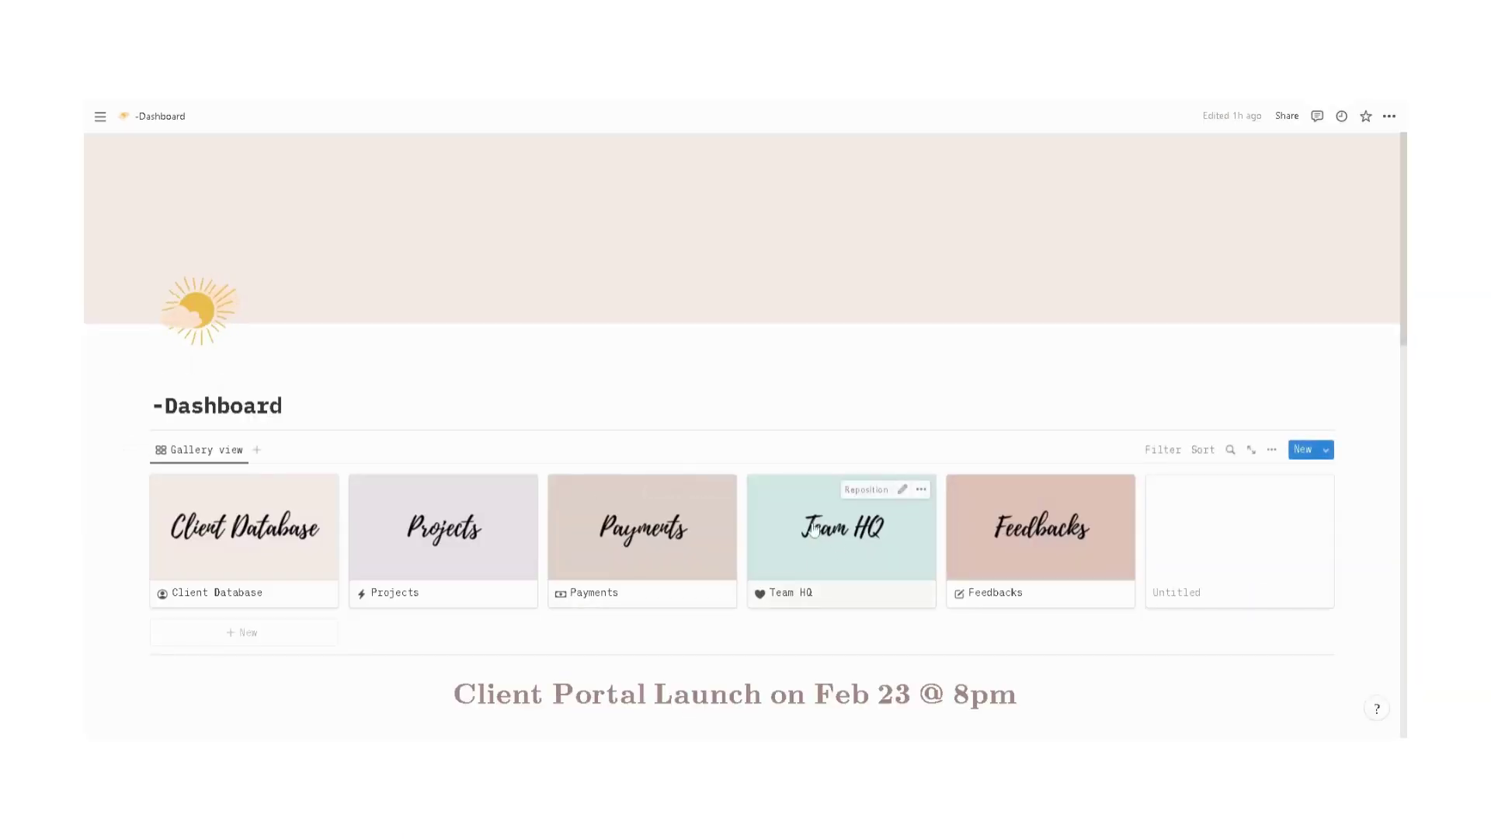
Open Team HQ as a full page and expand, then collapse, Members and Responsibilities
{"action": "left_click", "coordinate": [809, 543]}
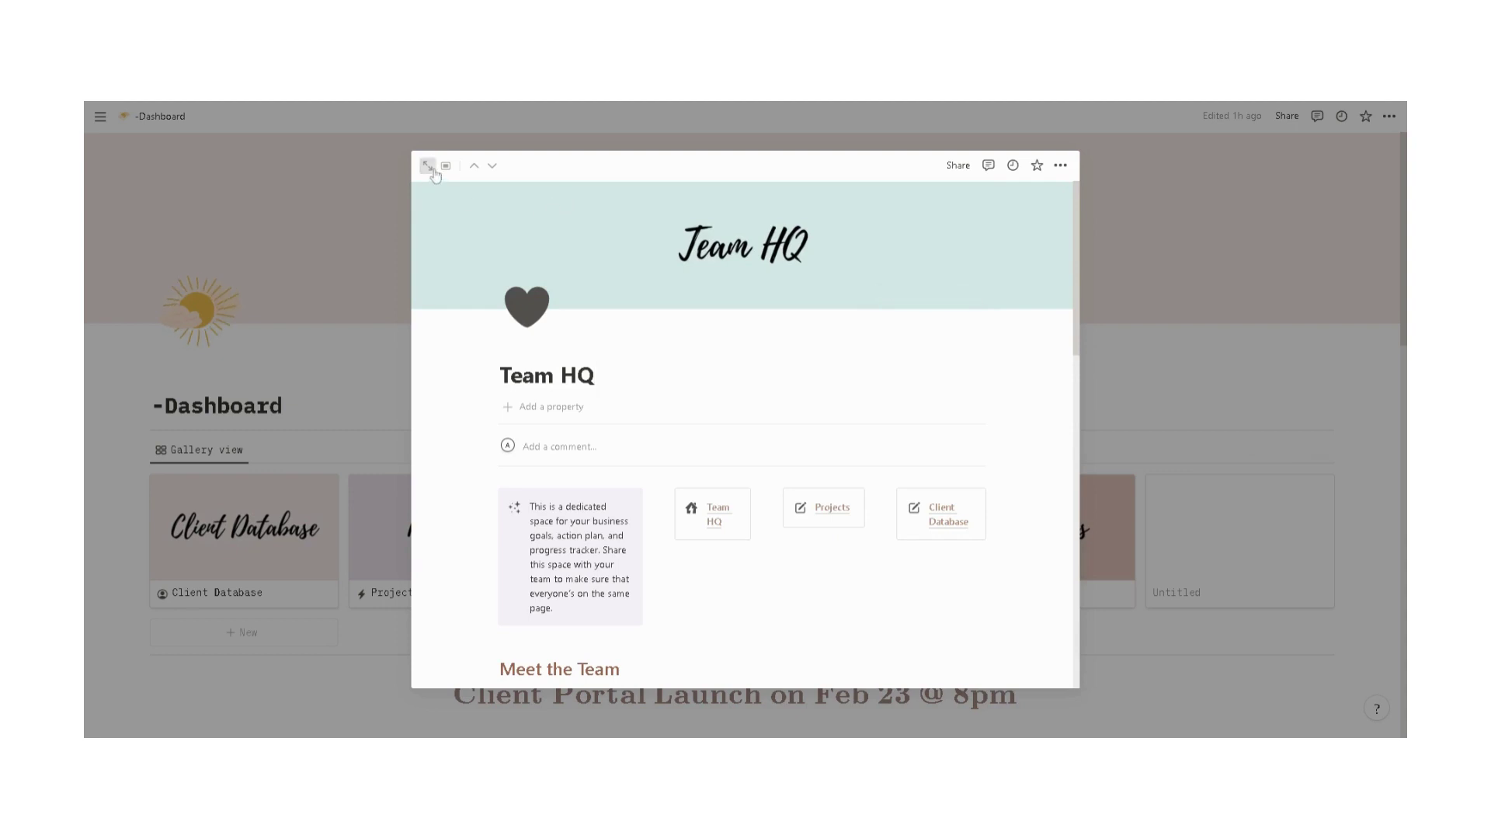
{"action": "left_click", "coordinate": [427, 165]}
{"action": "scroll", "coordinate": [426, 201], "scroll_direction": "down", "scroll_amount": 2}
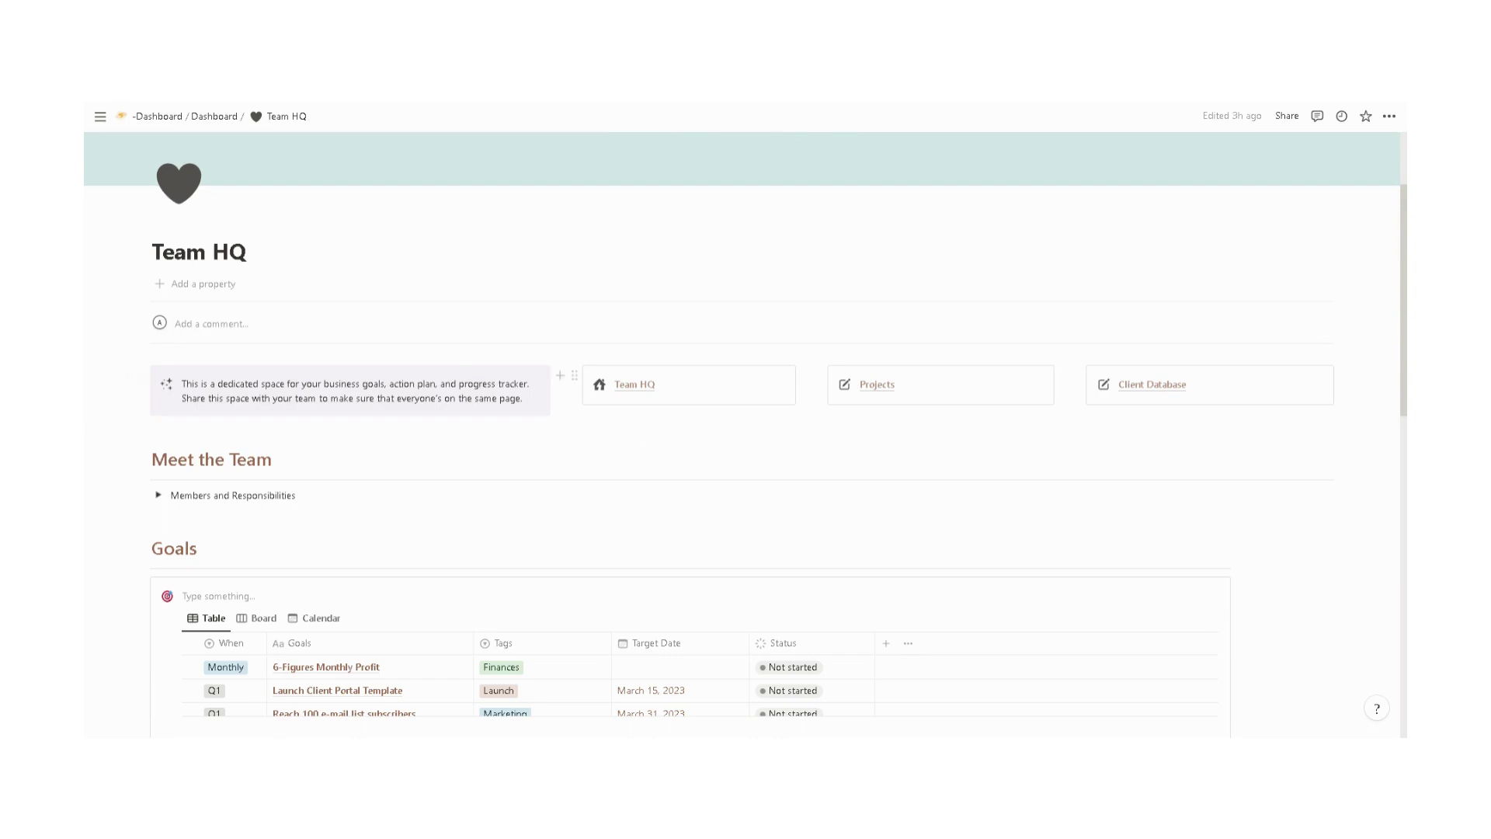
{"action": "scroll", "coordinate": [698, 419], "scroll_direction": "down", "scroll_amount": 3}
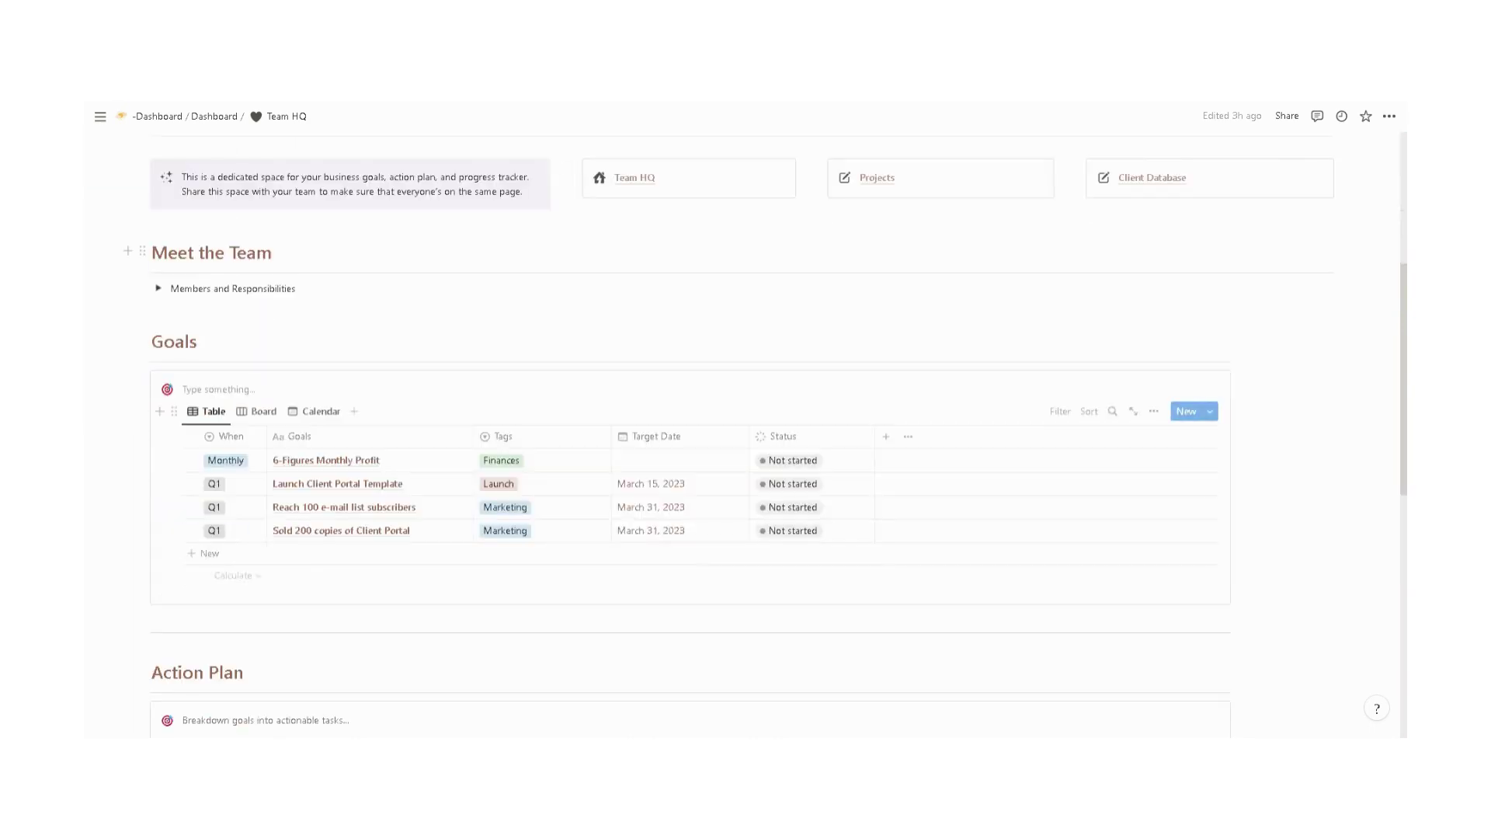
{"action": "left_click", "coordinate": [159, 289]}
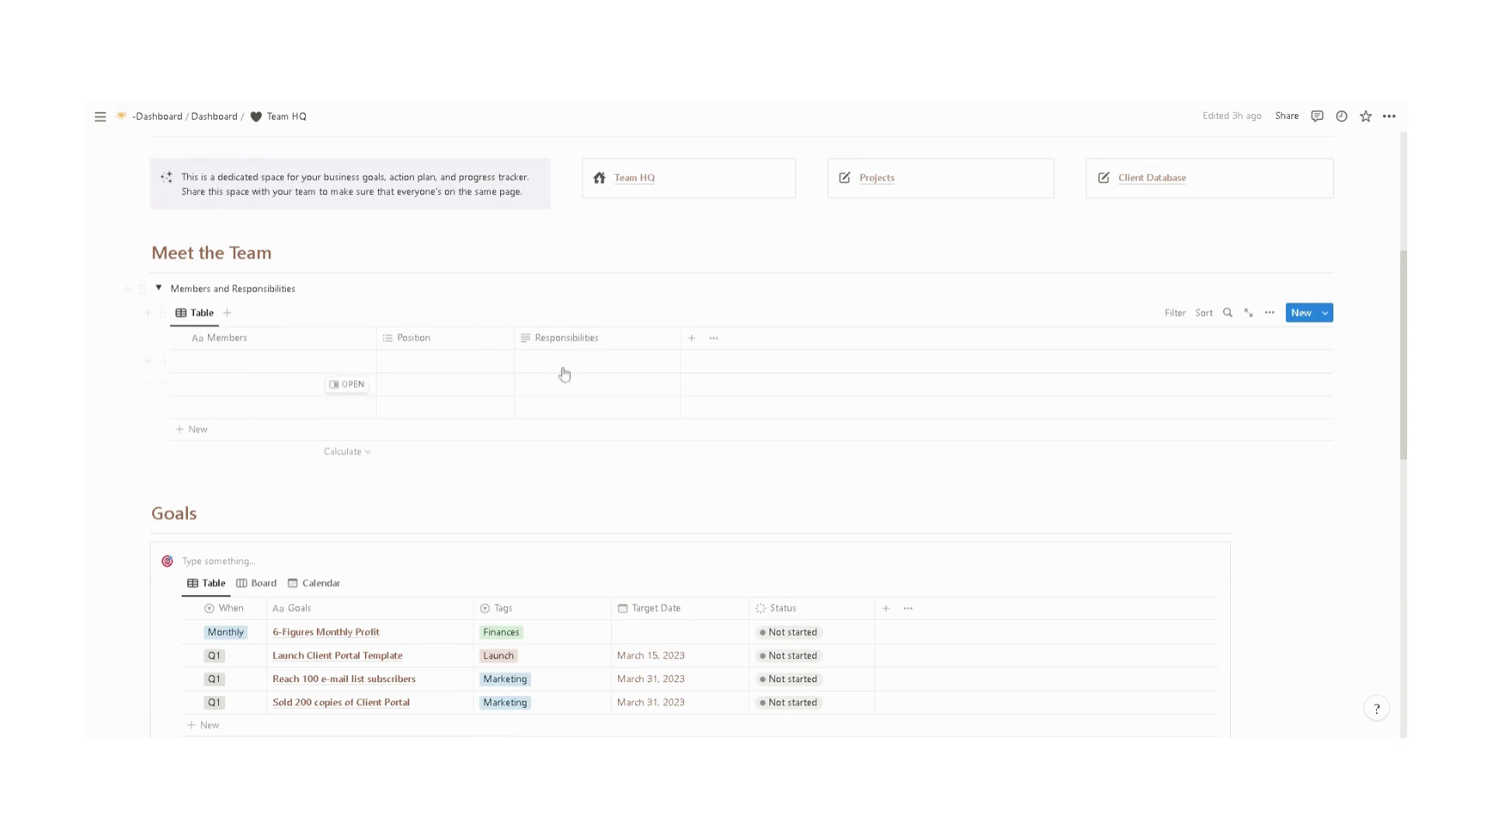
{"action": "left_click", "coordinate": [158, 288]}
Tag 6-Figures Monthly Profit as Finances and switch Goals from Board to Calendar view
{"action": "scroll", "coordinate": [158, 289], "scroll_direction": "down", "scroll_amount": 1}
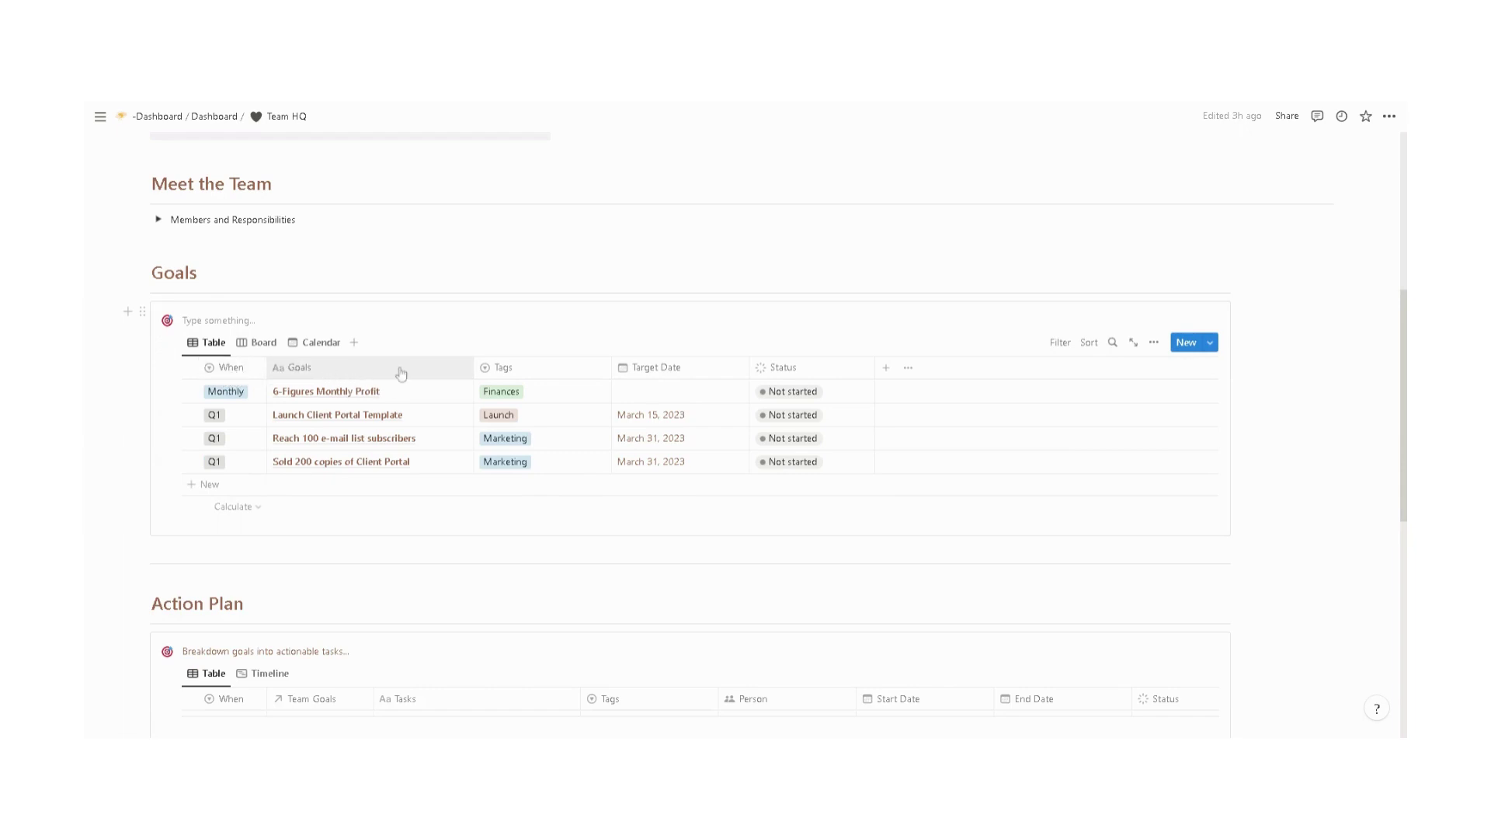
{"action": "left_click", "coordinate": [555, 391]}
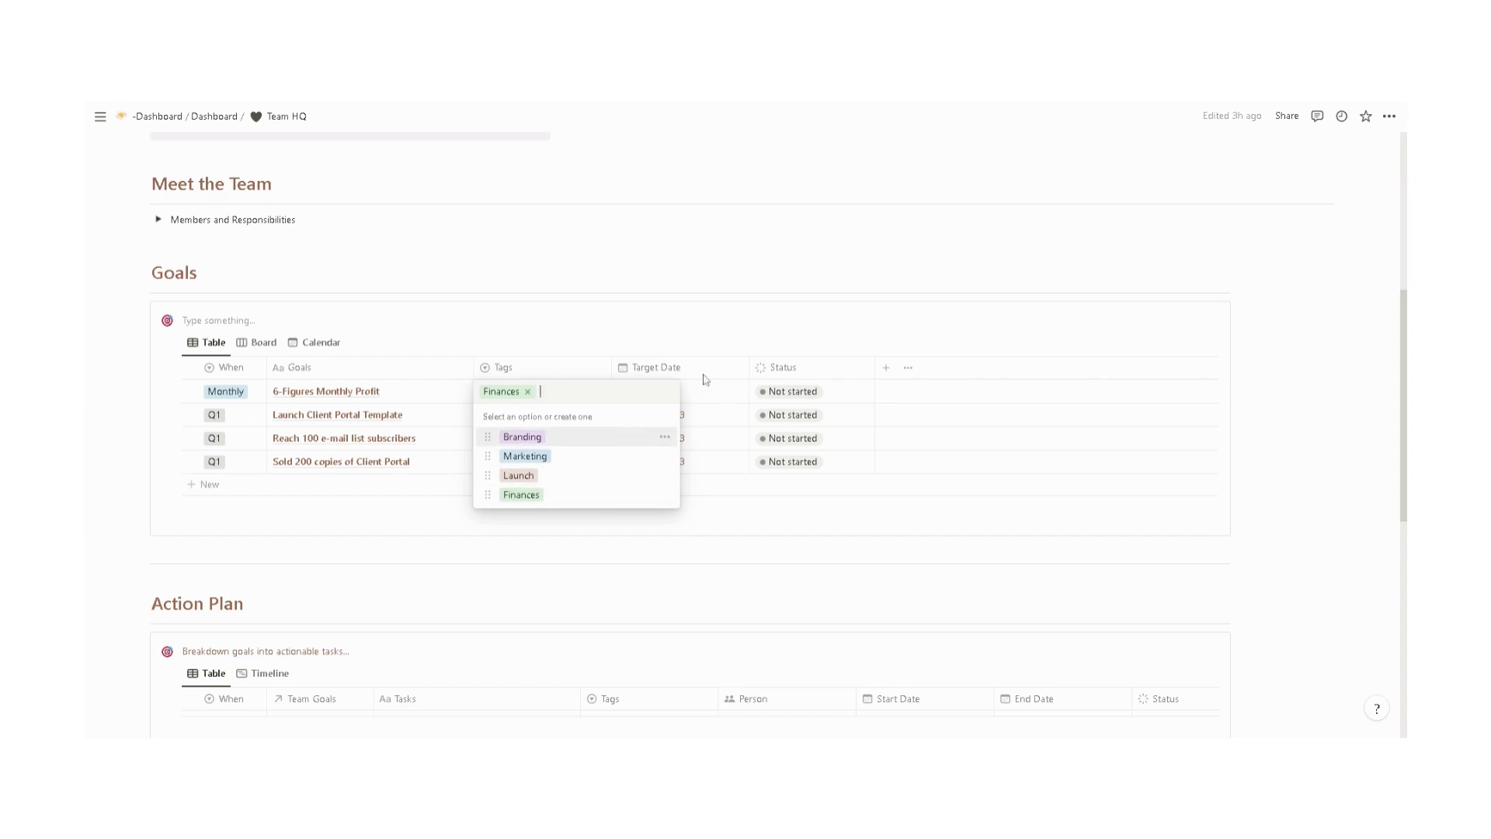
{"action": "key", "text": "Escape"}
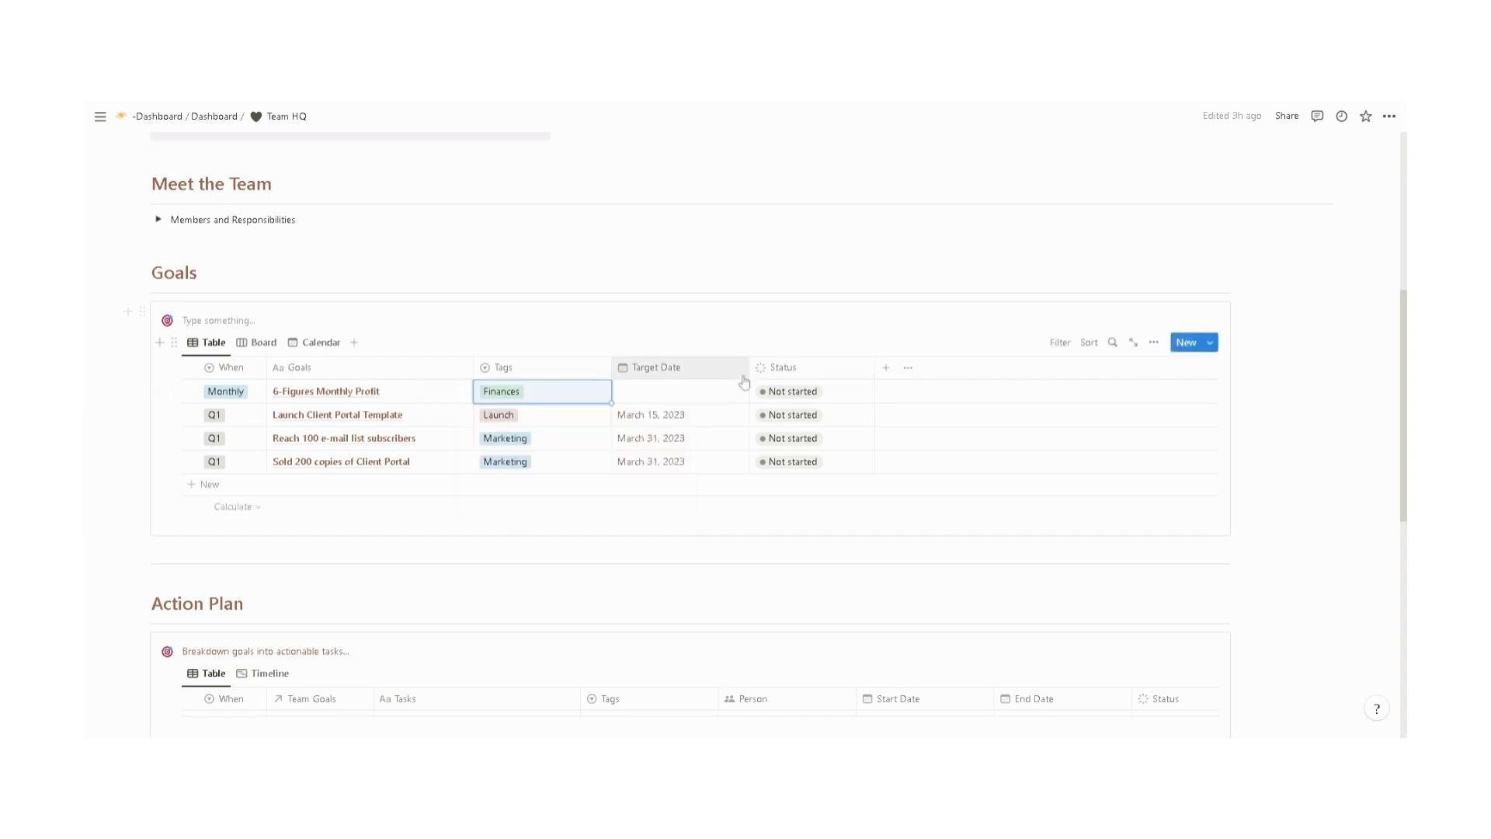
{"action": "left_click", "coordinate": [264, 346]}
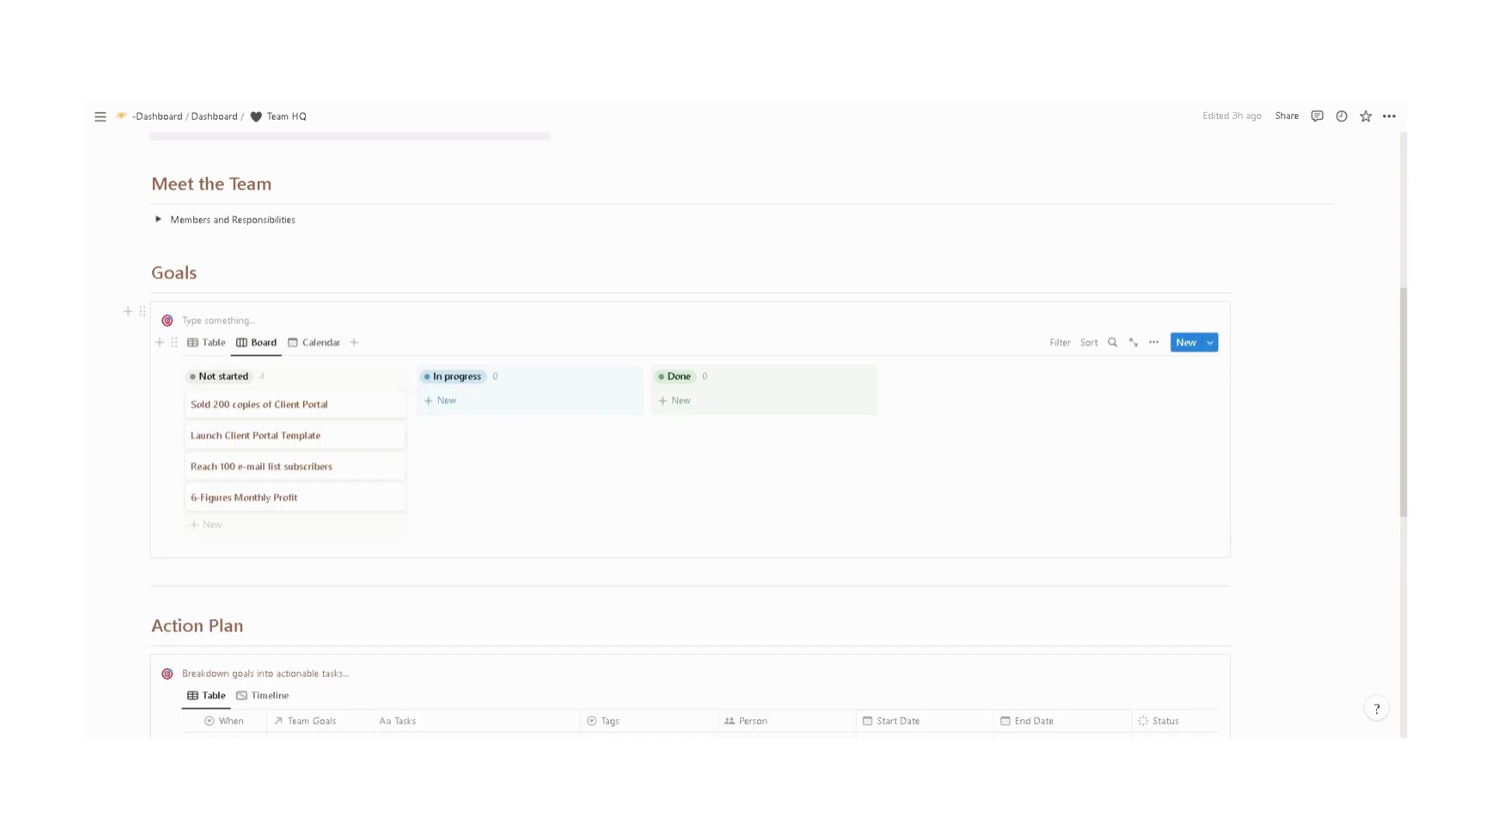
{"action": "left_click", "coordinate": [314, 342]}
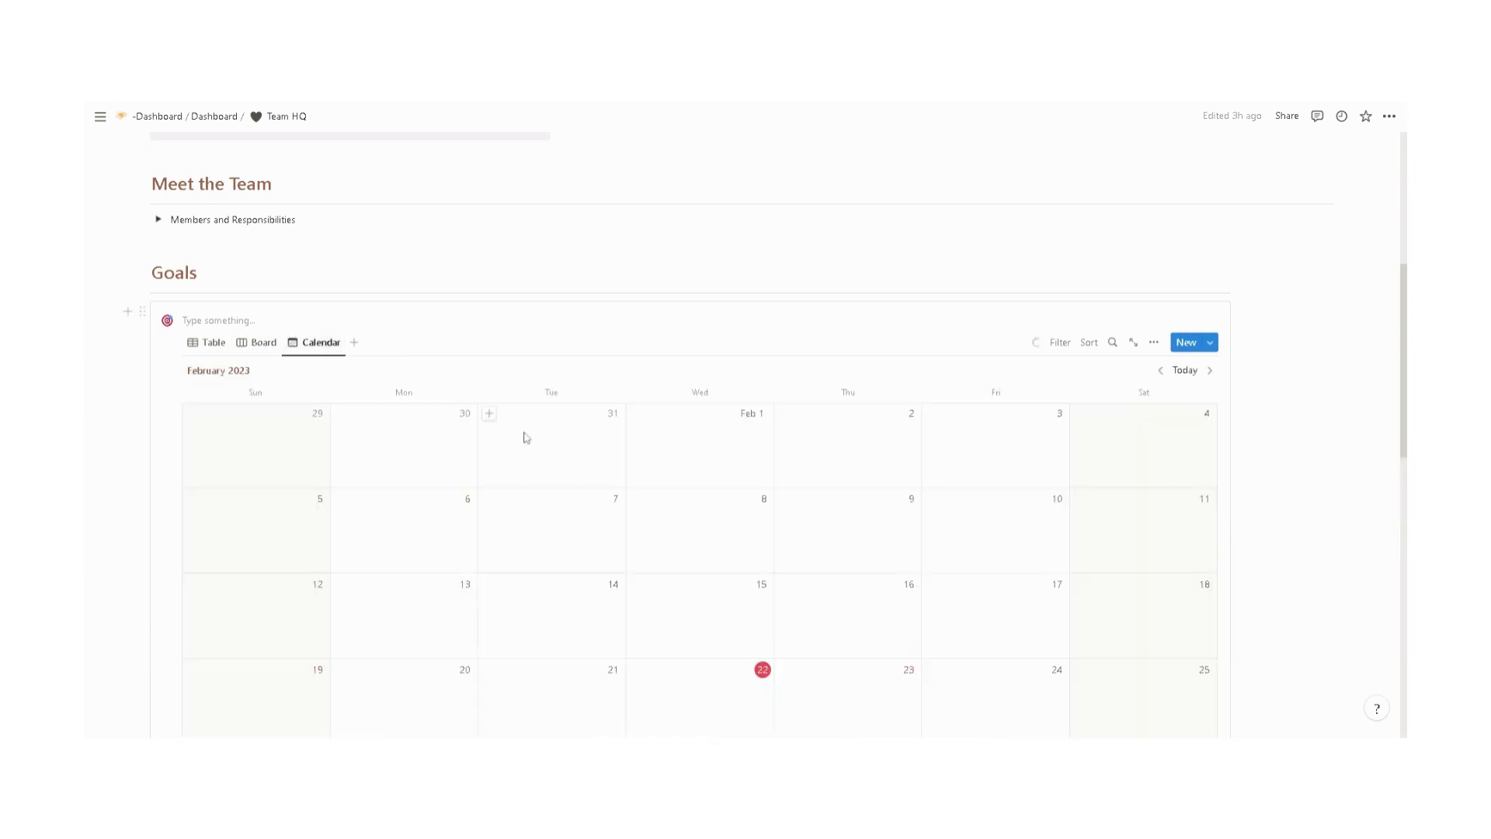
Switch the Goals database back to Table and scroll to the Action Plan section
{"action": "left_click", "coordinate": [208, 342]}
{"action": "scroll", "coordinate": [179, 326], "scroll_direction": "down", "scroll_amount": 5}
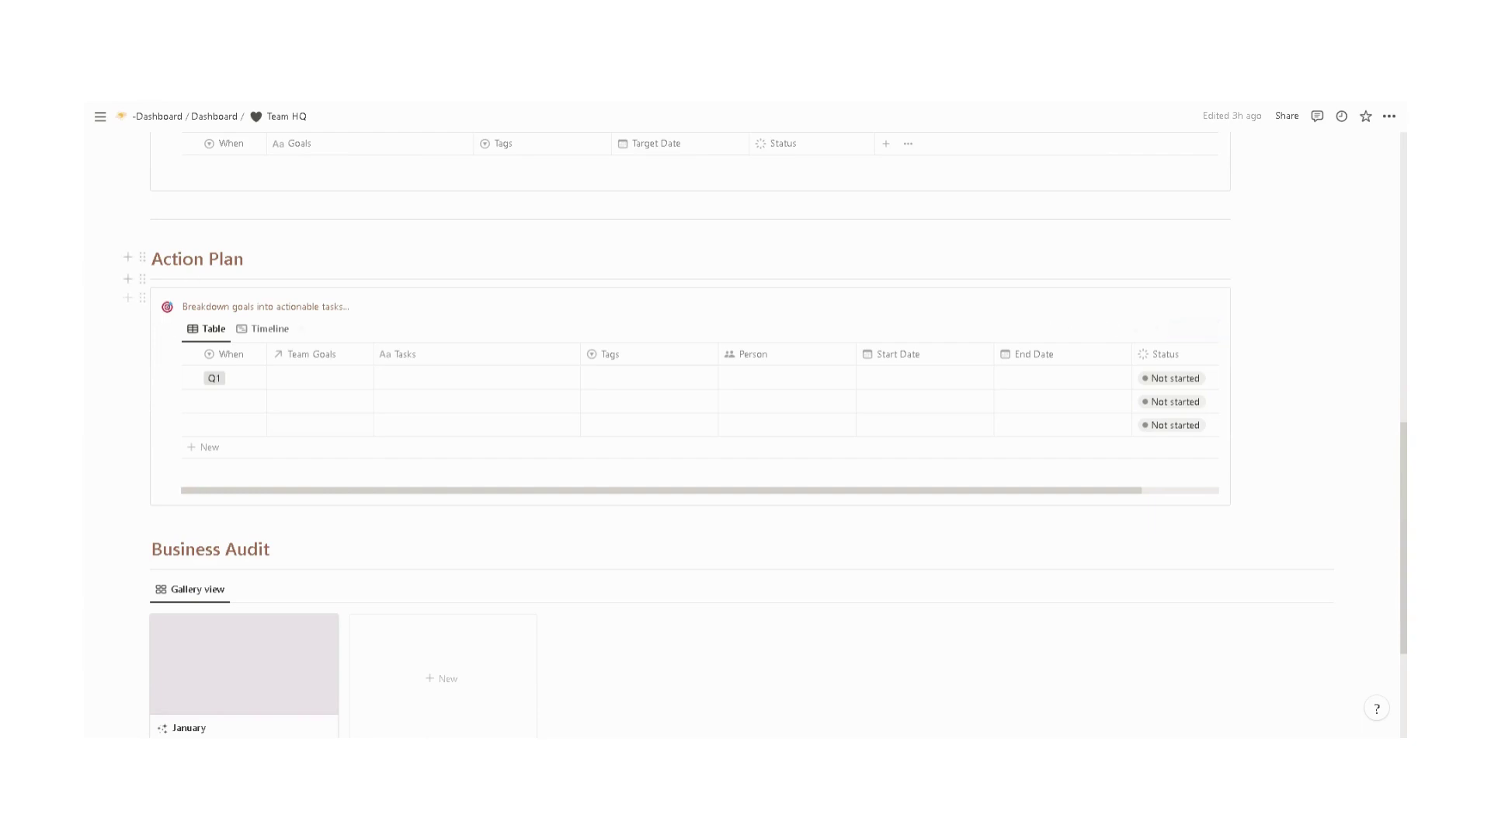
{"action": "left_click_drag", "start_coordinate": [193, 258], "coordinate": [320, 306]}
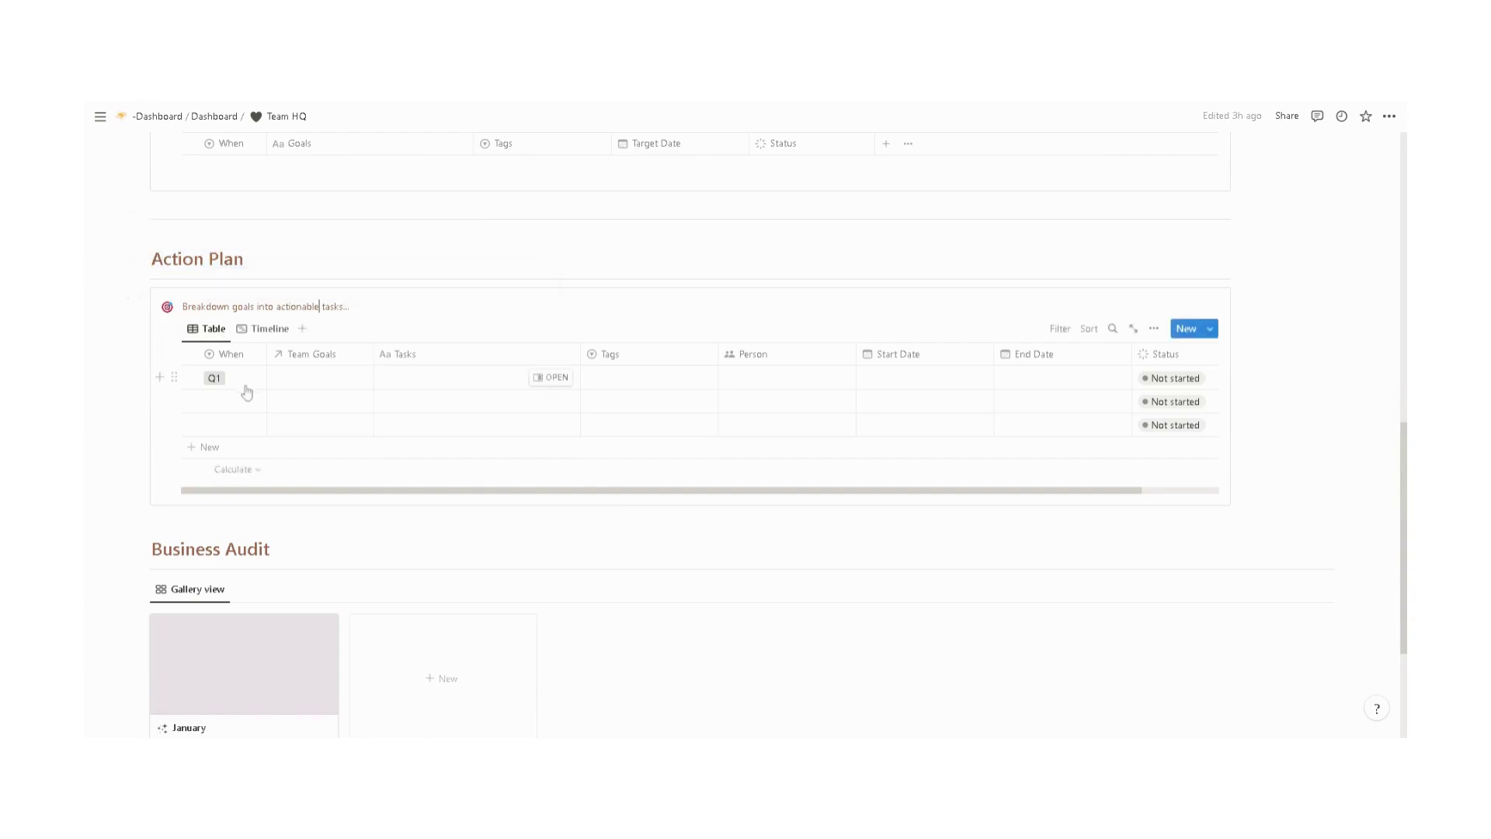
{"action": "scroll", "coordinate": [241, 389], "scroll_direction": "up", "scroll_amount": 1}
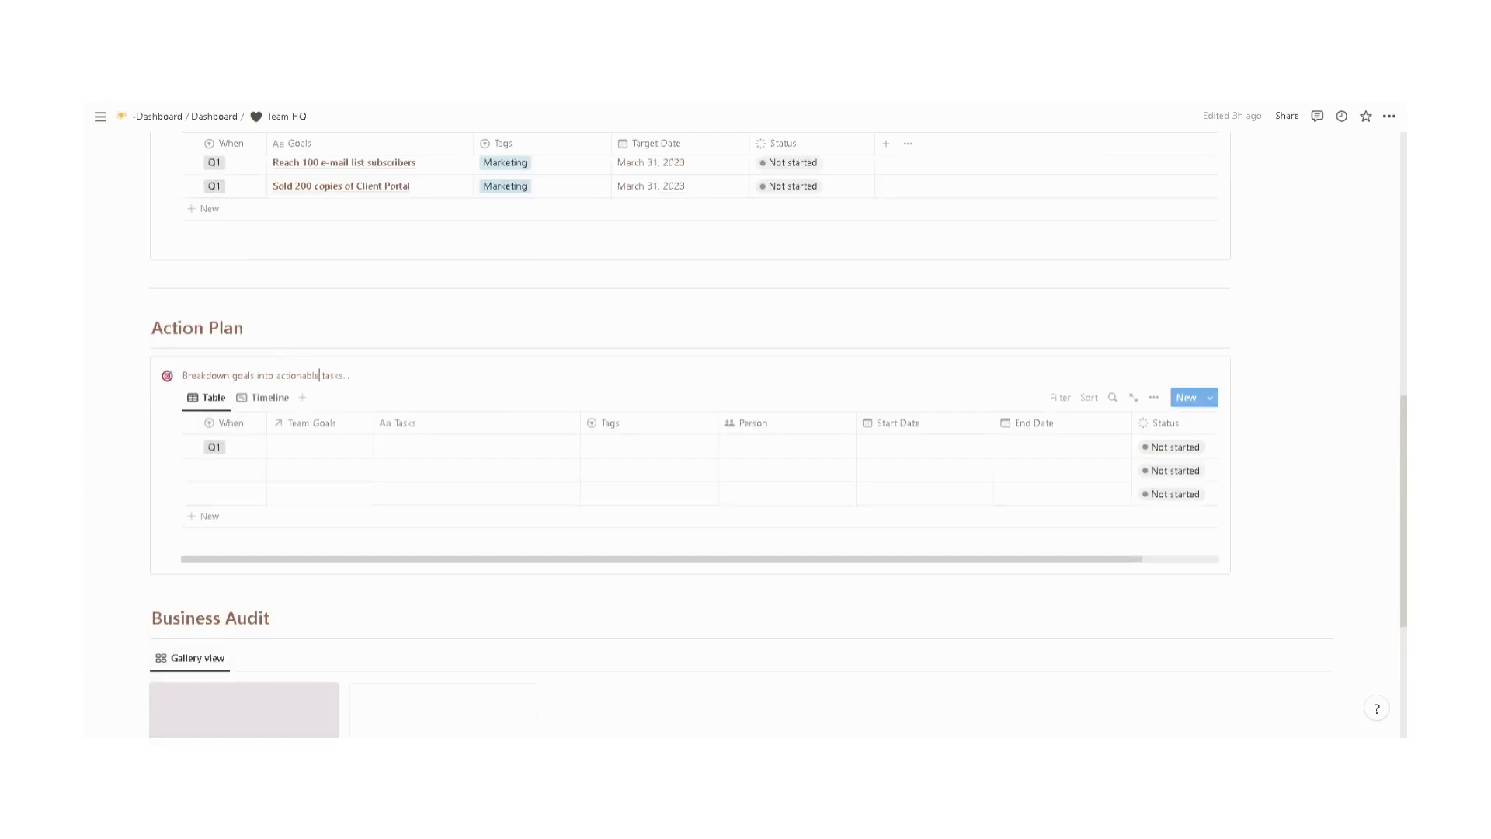
{"action": "scroll", "coordinate": [237, 233], "scroll_direction": "up", "scroll_amount": 2}
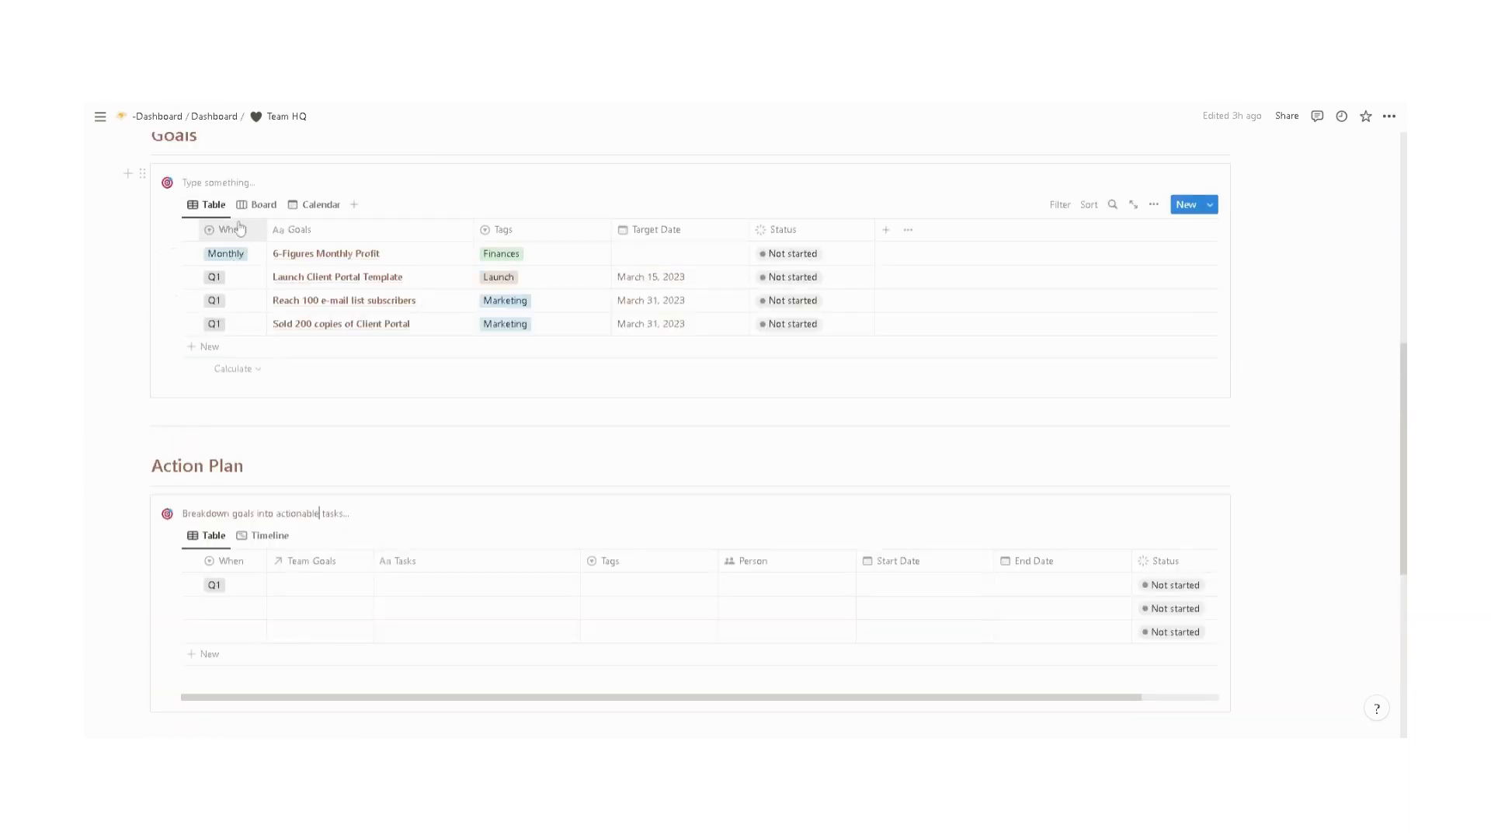
{"action": "scroll", "coordinate": [237, 268], "scroll_direction": "down", "scroll_amount": 3}
Link 'Sold 200 copies of Client Portal' as the first Action Plan row's Team Goal
{"action": "left_click", "coordinate": [235, 383]}
{"action": "key", "text": "Escape"}
{"action": "left_click", "coordinate": [311, 382]}
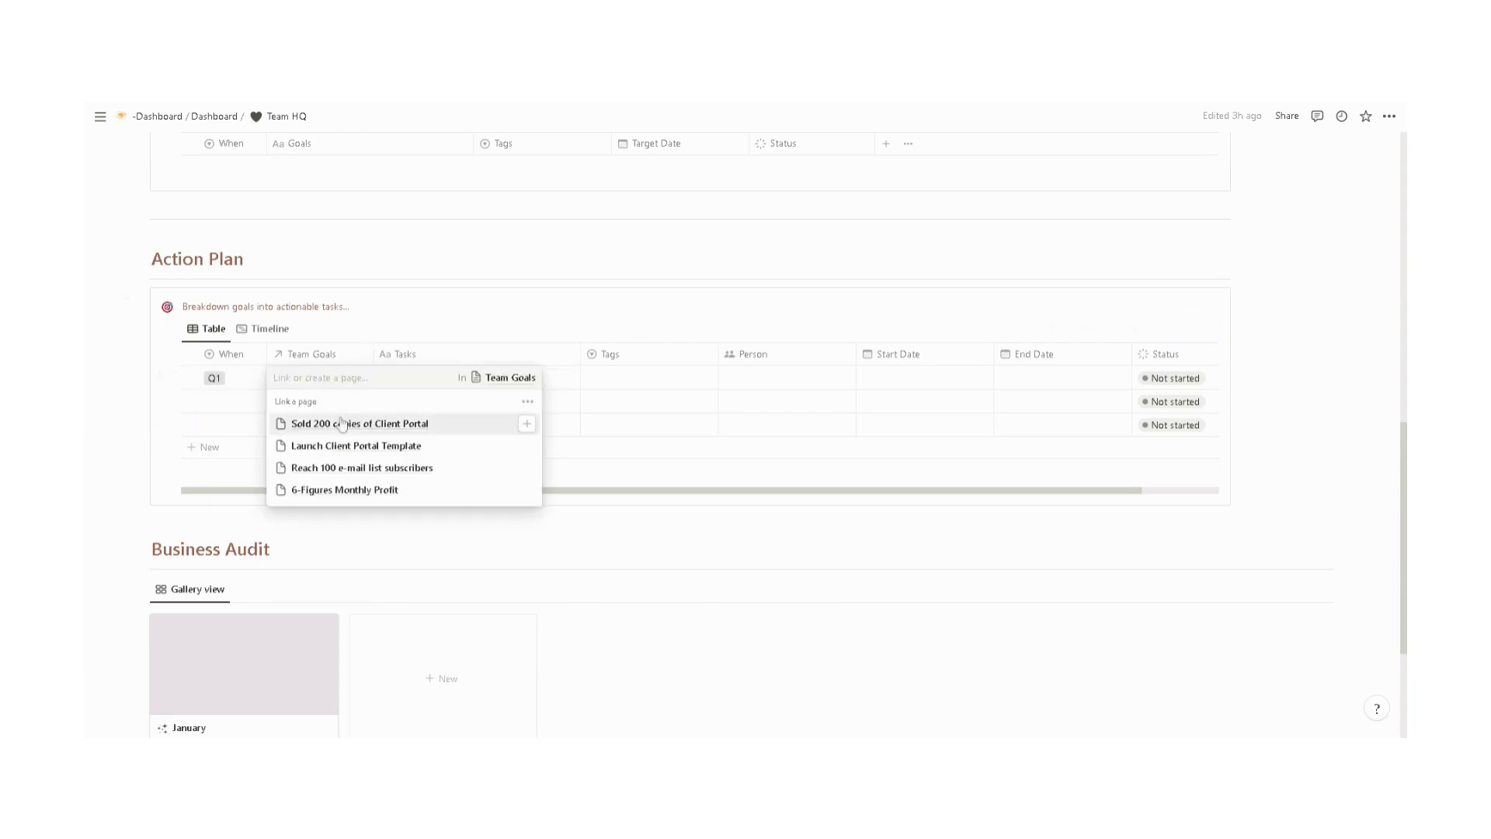
{"action": "key", "text": "Escape"}
{"action": "left_click", "coordinate": [333, 389]}
{"action": "left_click", "coordinate": [400, 433]}
{"action": "left_click", "coordinate": [530, 319]}
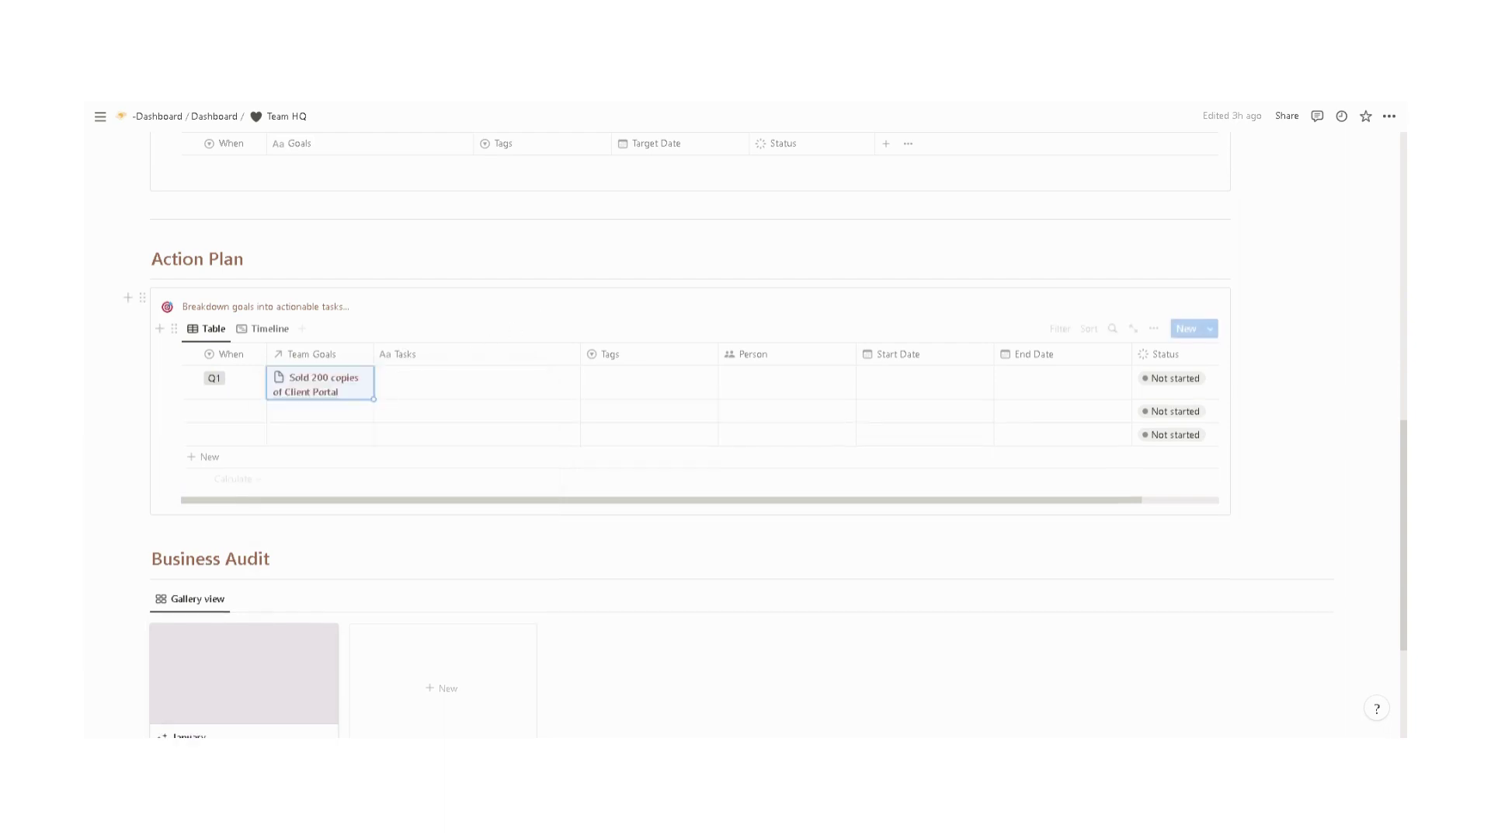
{"action": "left_click", "coordinate": [427, 392]}
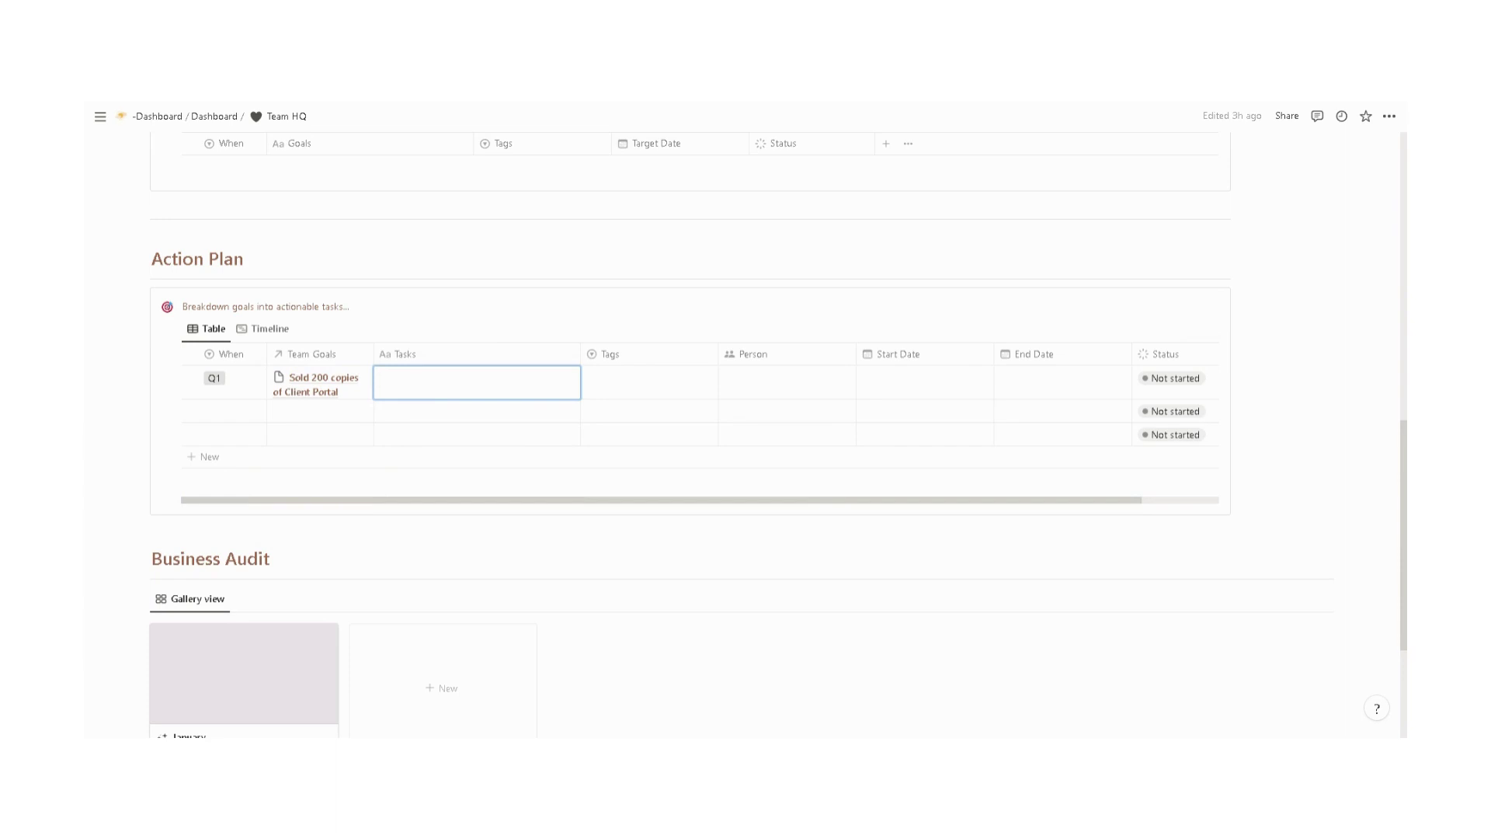
{"action": "key", "text": "Escape"}
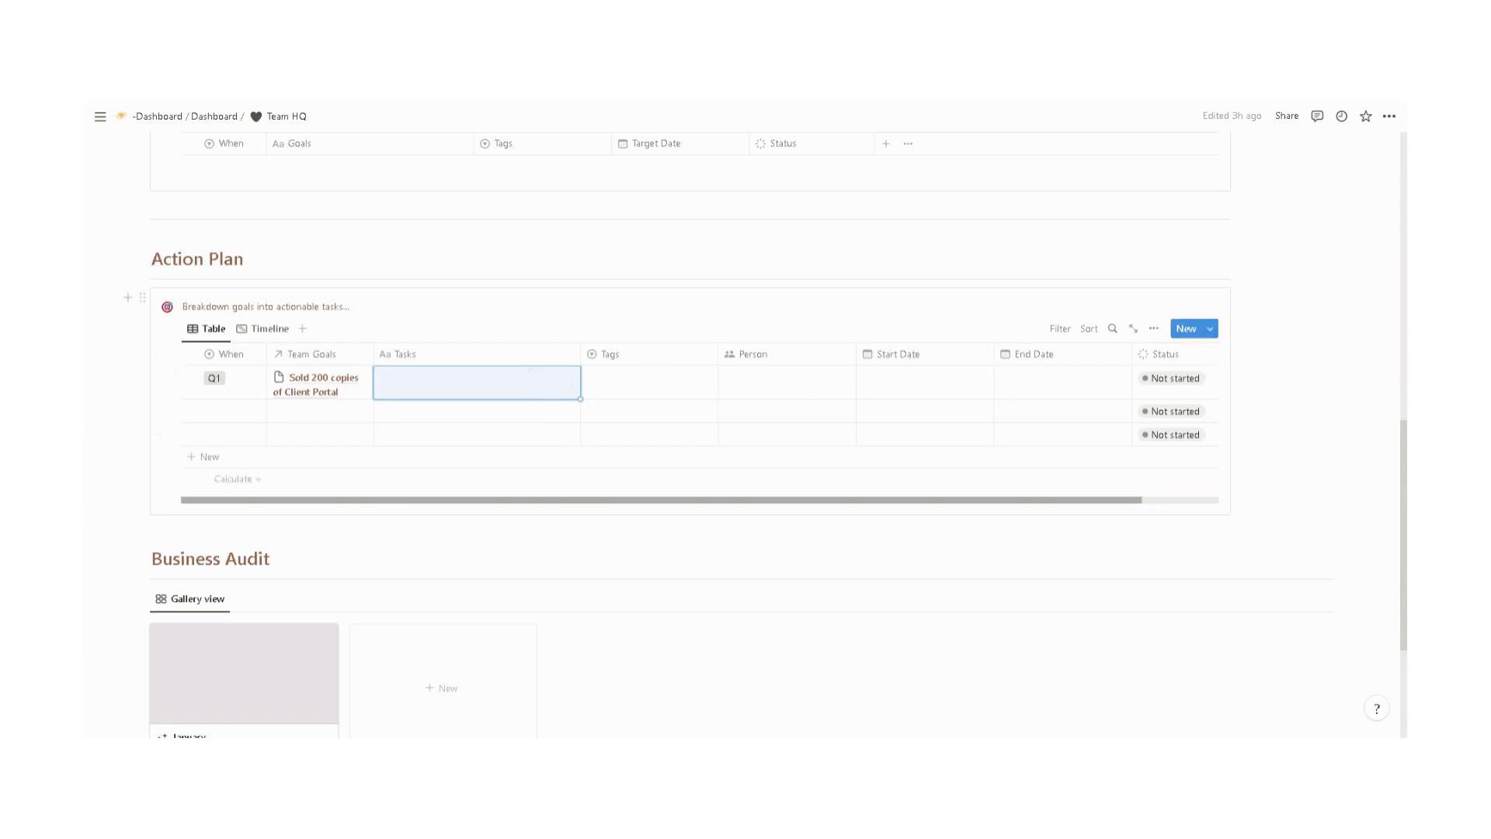
{"action": "key", "text": "Escape"}
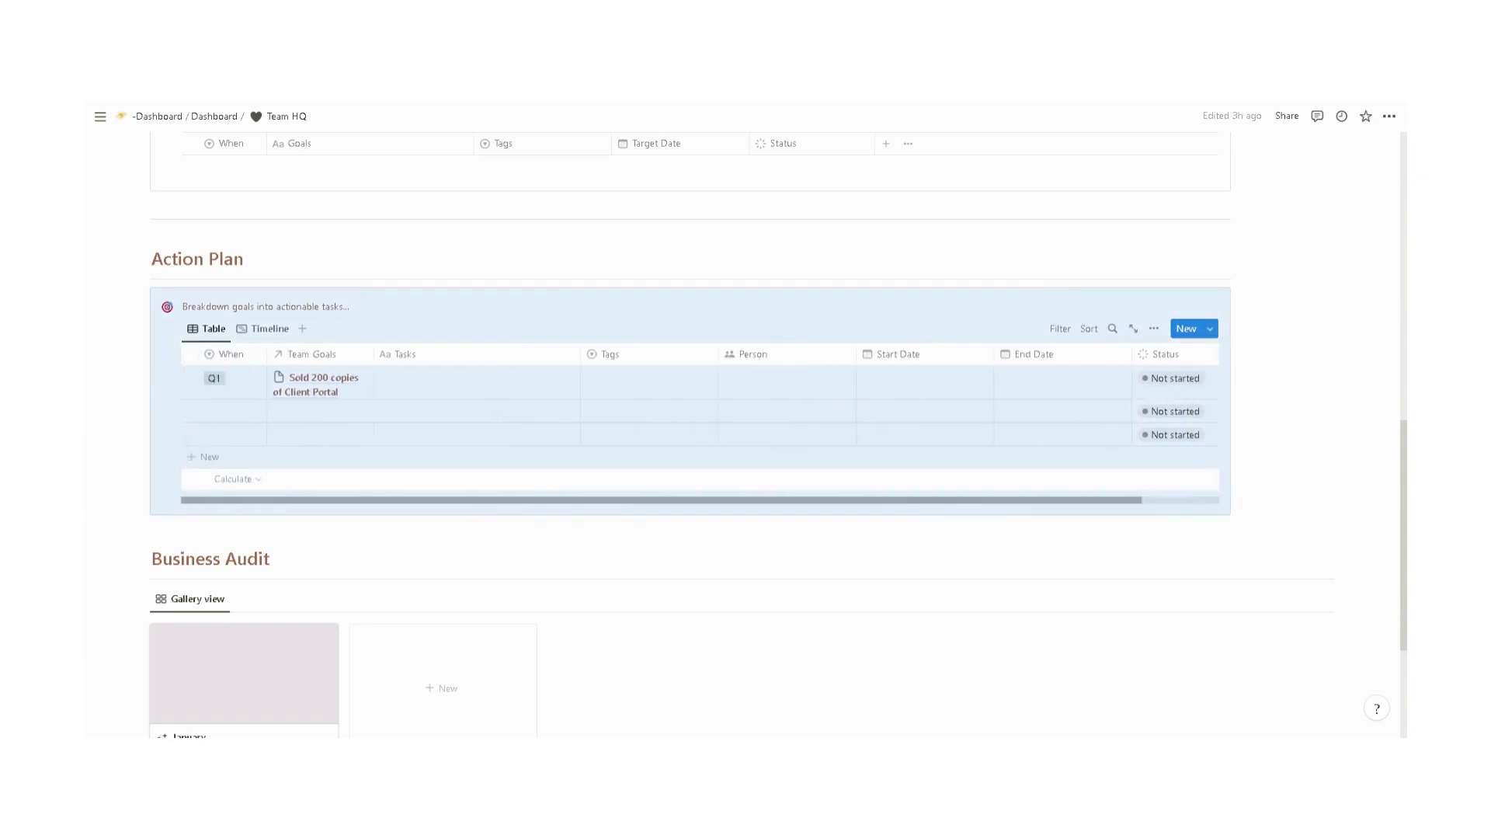
Open the January Business Audit page in full and scroll through its checklists
{"action": "scroll", "coordinate": [459, 590], "scroll_direction": "down", "scroll_amount": 3}
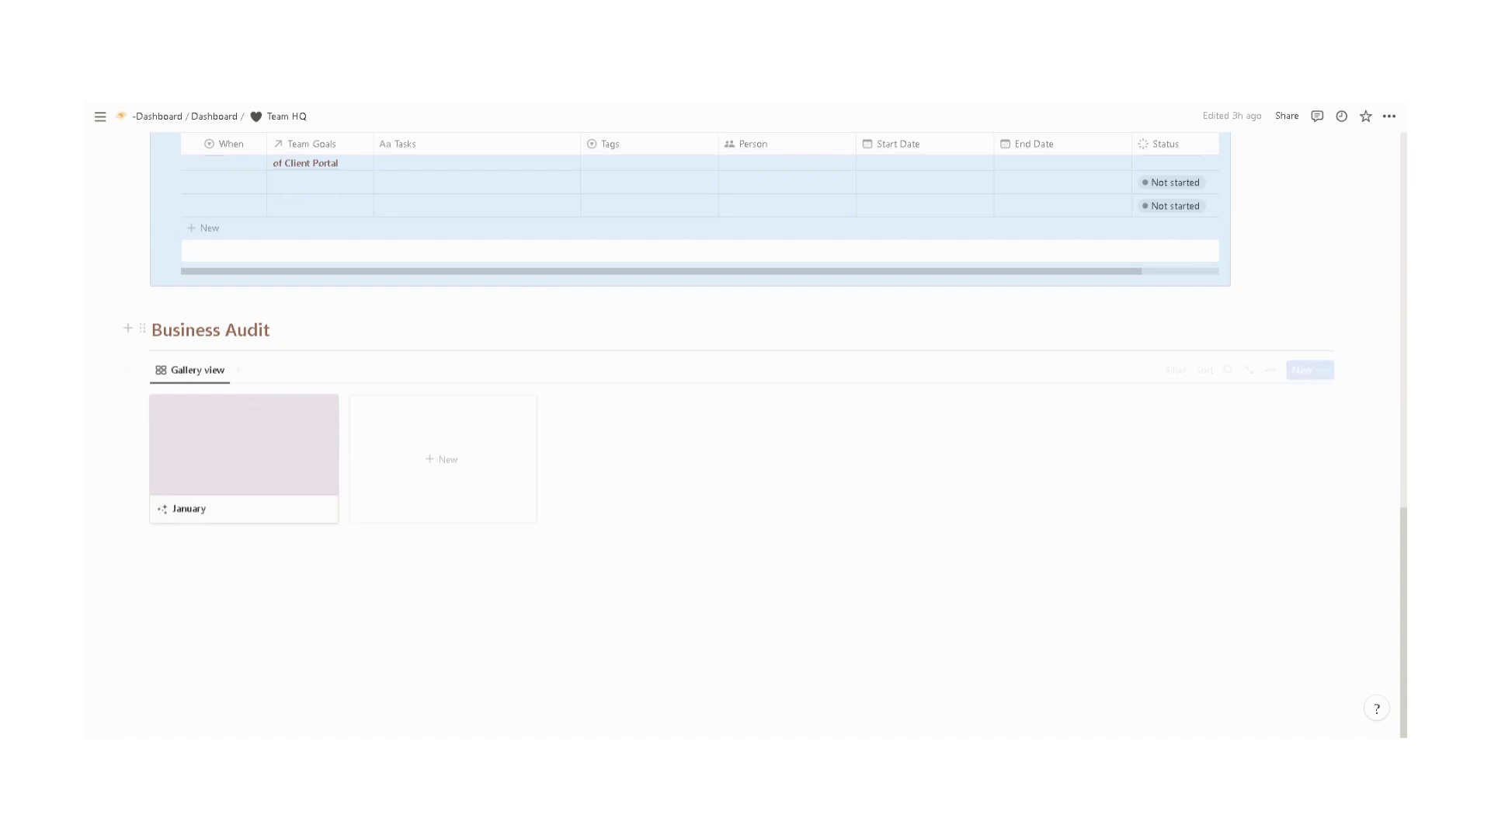
{"action": "left_click_drag", "start_coordinate": [152, 330], "coordinate": [270, 330]}
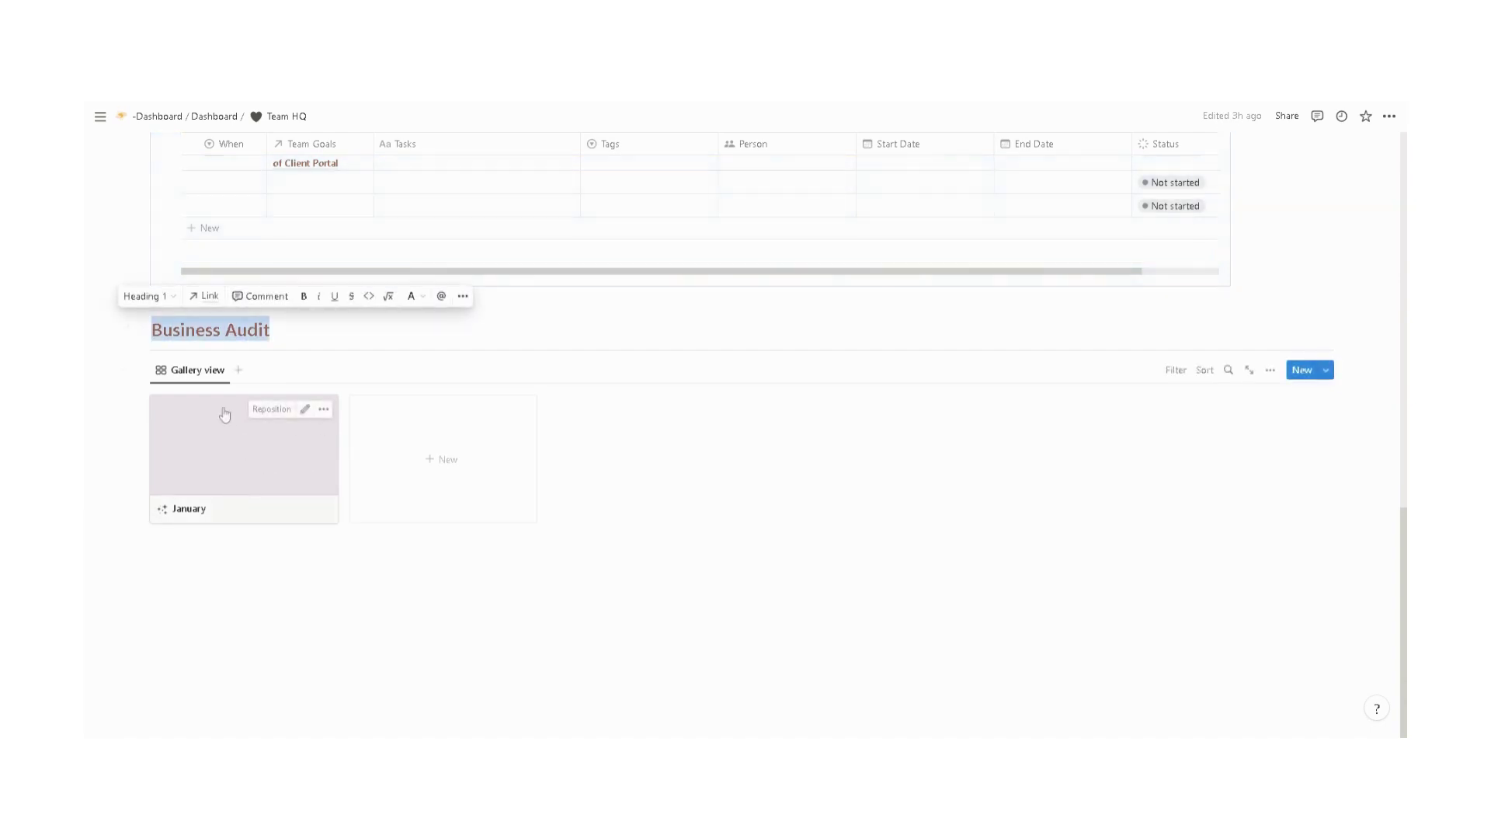
{"action": "left_click", "coordinate": [260, 451]}
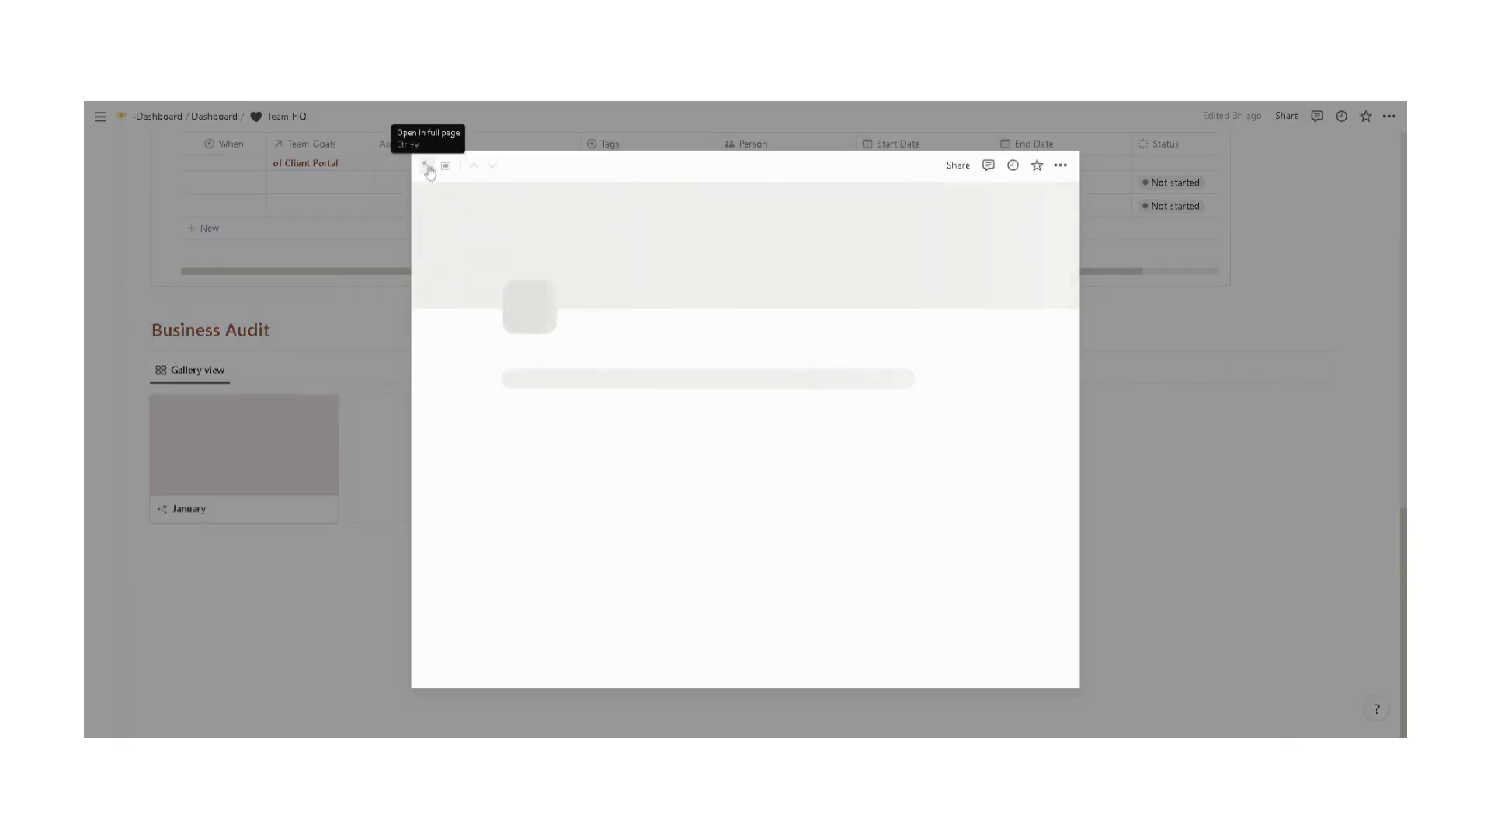
{"action": "left_click", "coordinate": [427, 171]}
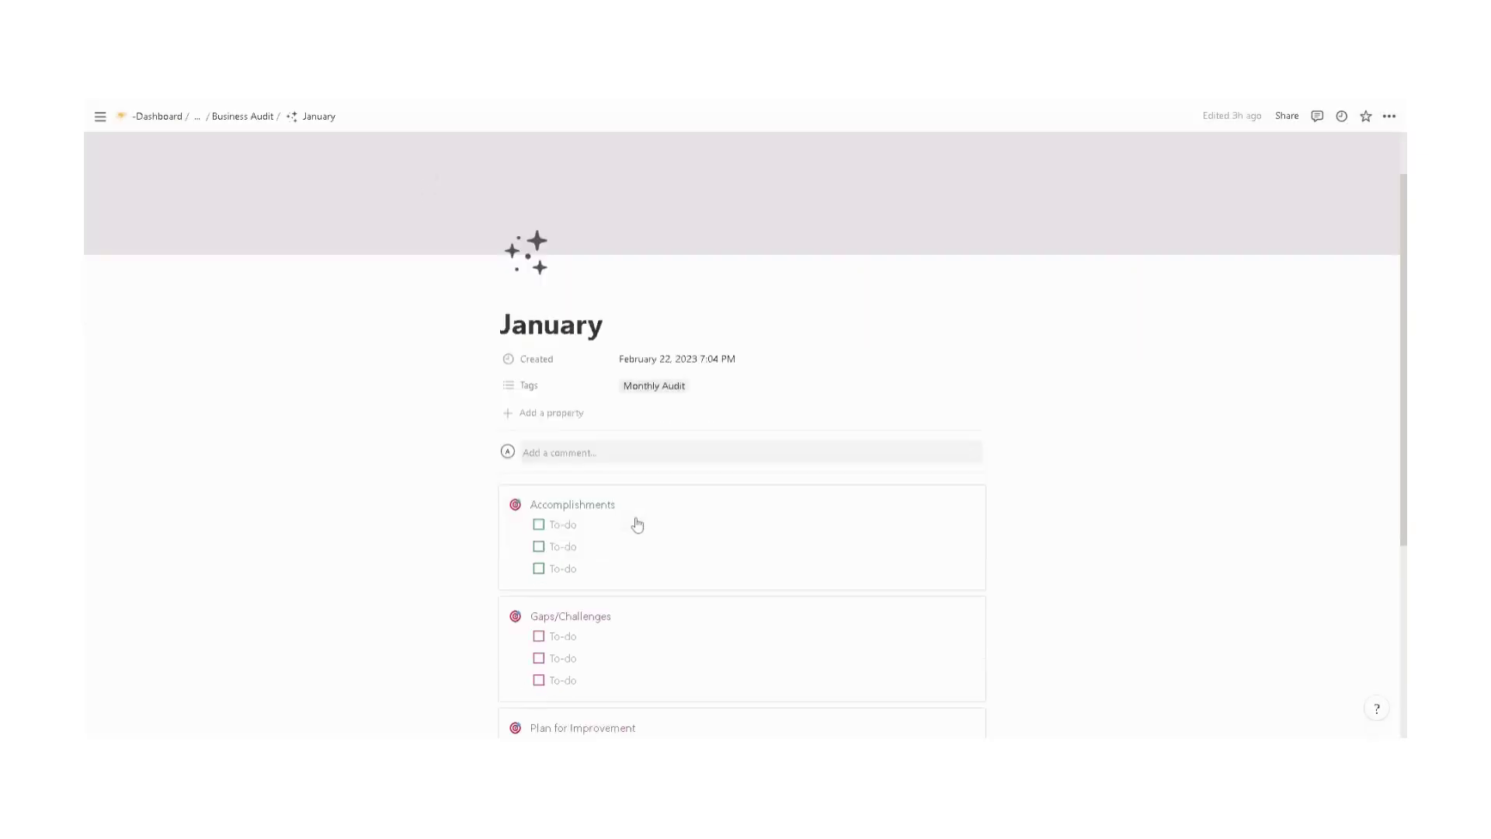
{"action": "scroll", "coordinate": [635, 523], "scroll_direction": "down", "scroll_amount": 3}
{"action": "scroll", "coordinate": [578, 329], "scroll_direction": "up", "scroll_amount": 3}
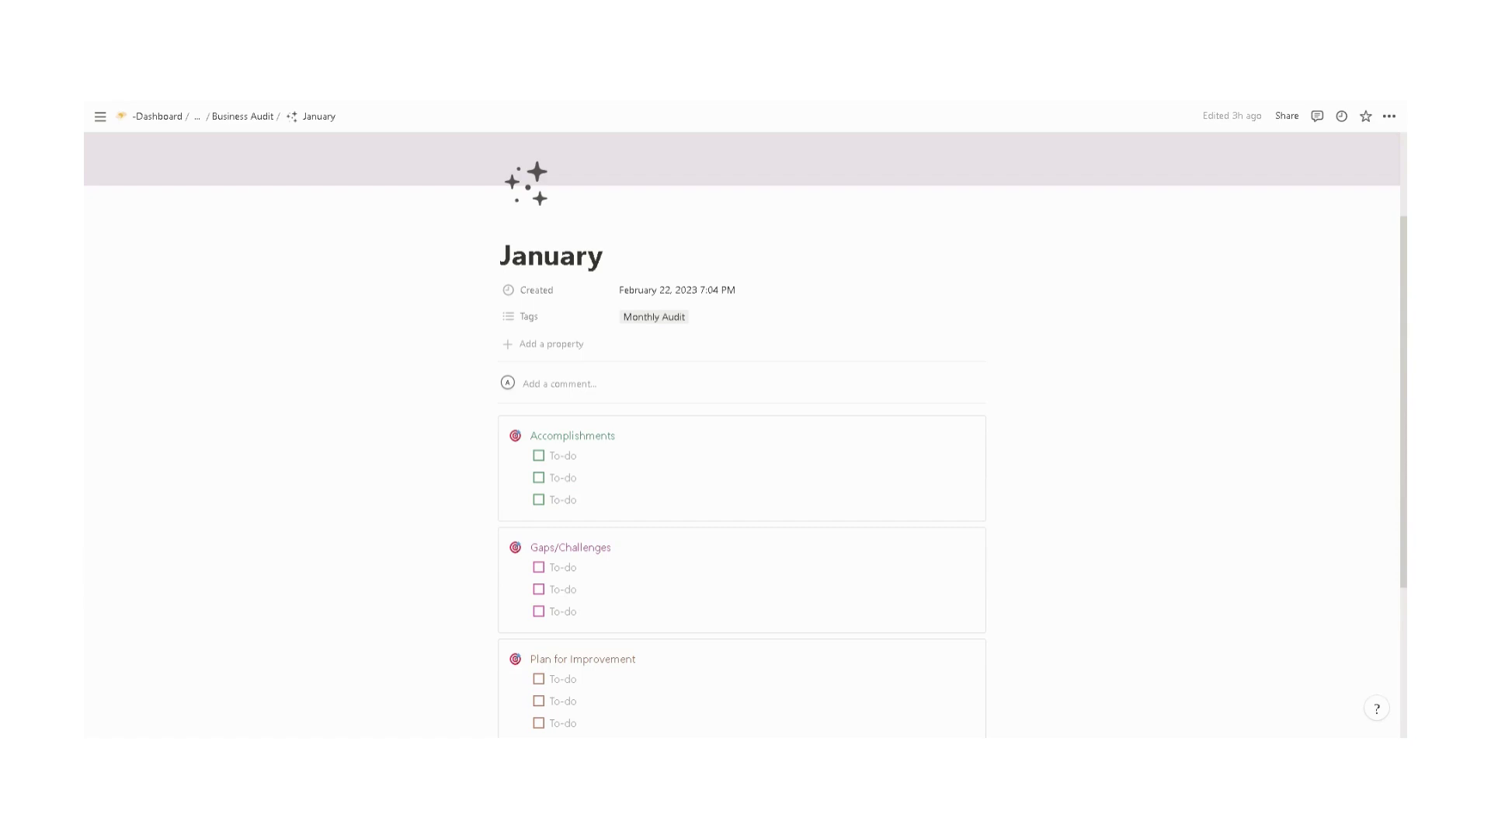
{"action": "scroll", "coordinate": [742, 373], "scroll_direction": "down", "scroll_amount": 3}
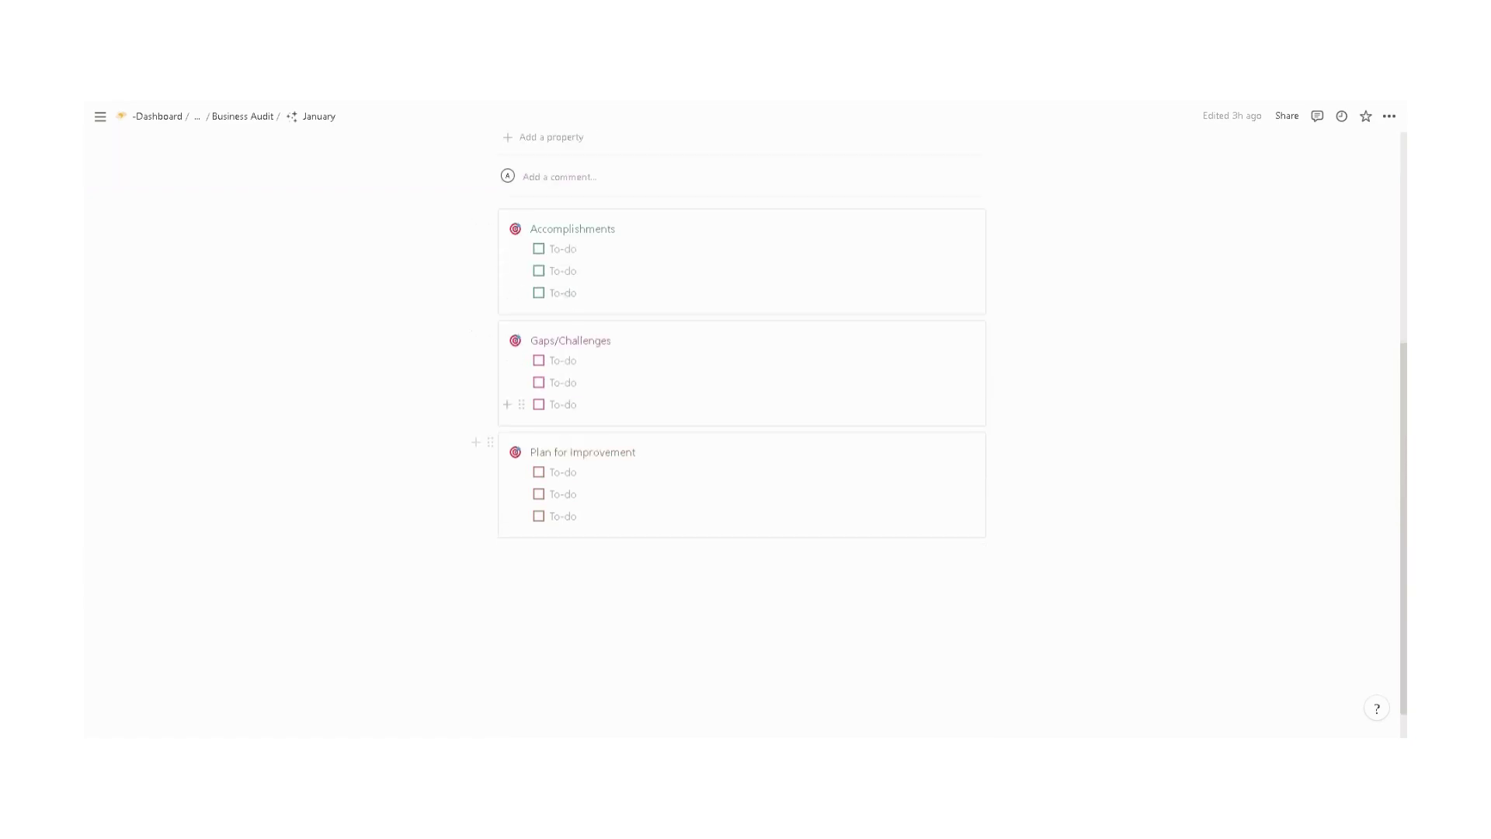
{"action": "scroll", "coordinate": [199, 174], "scroll_direction": "up", "scroll_amount": 5}
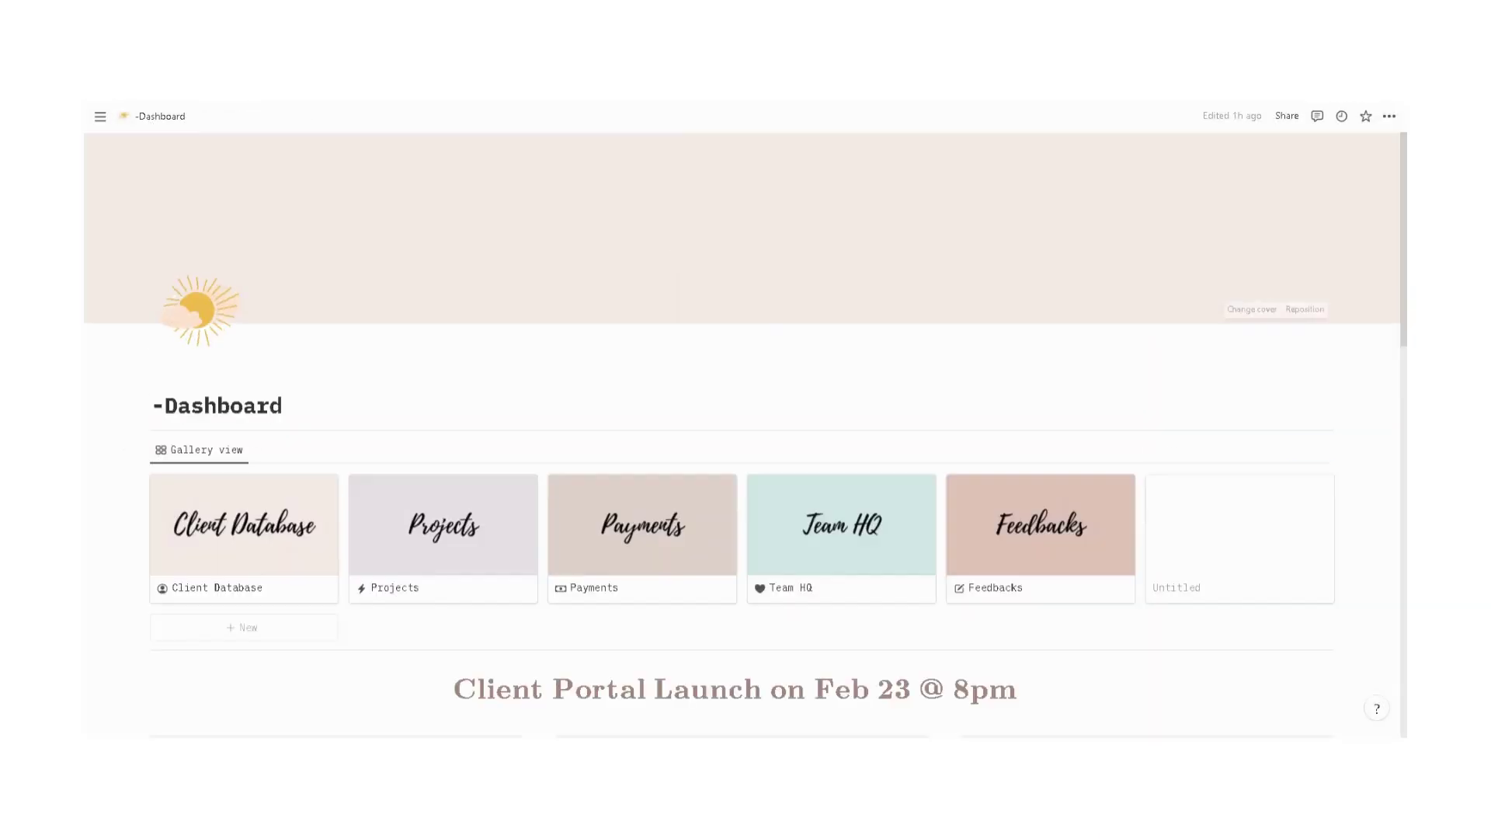
Open Feedbacks full page and preview, then close, the Client Name testimonial card in Client Reviews
{"action": "left_click", "coordinate": [1095, 528]}
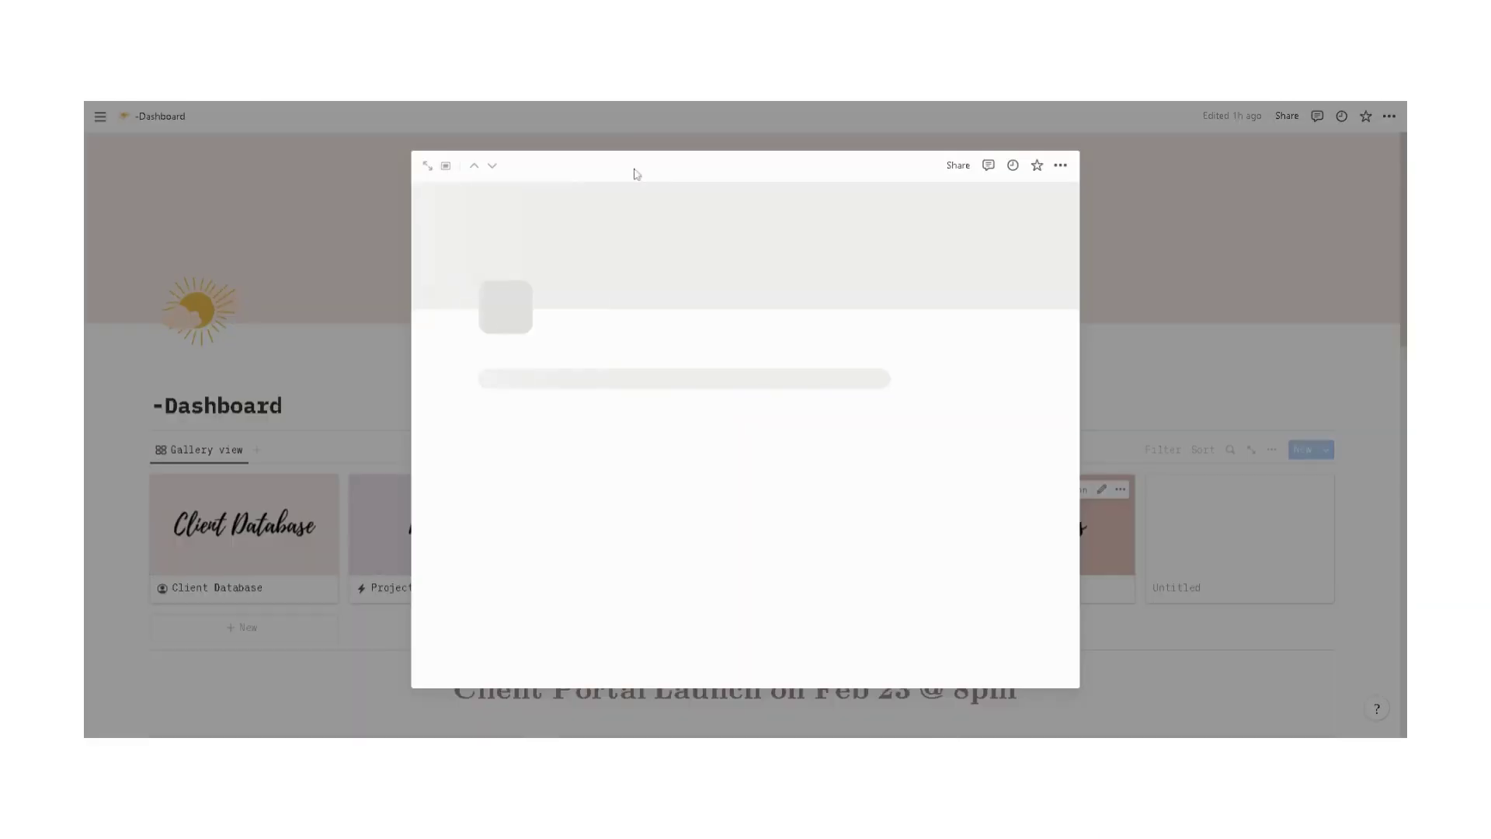
{"action": "left_click", "coordinate": [427, 166]}
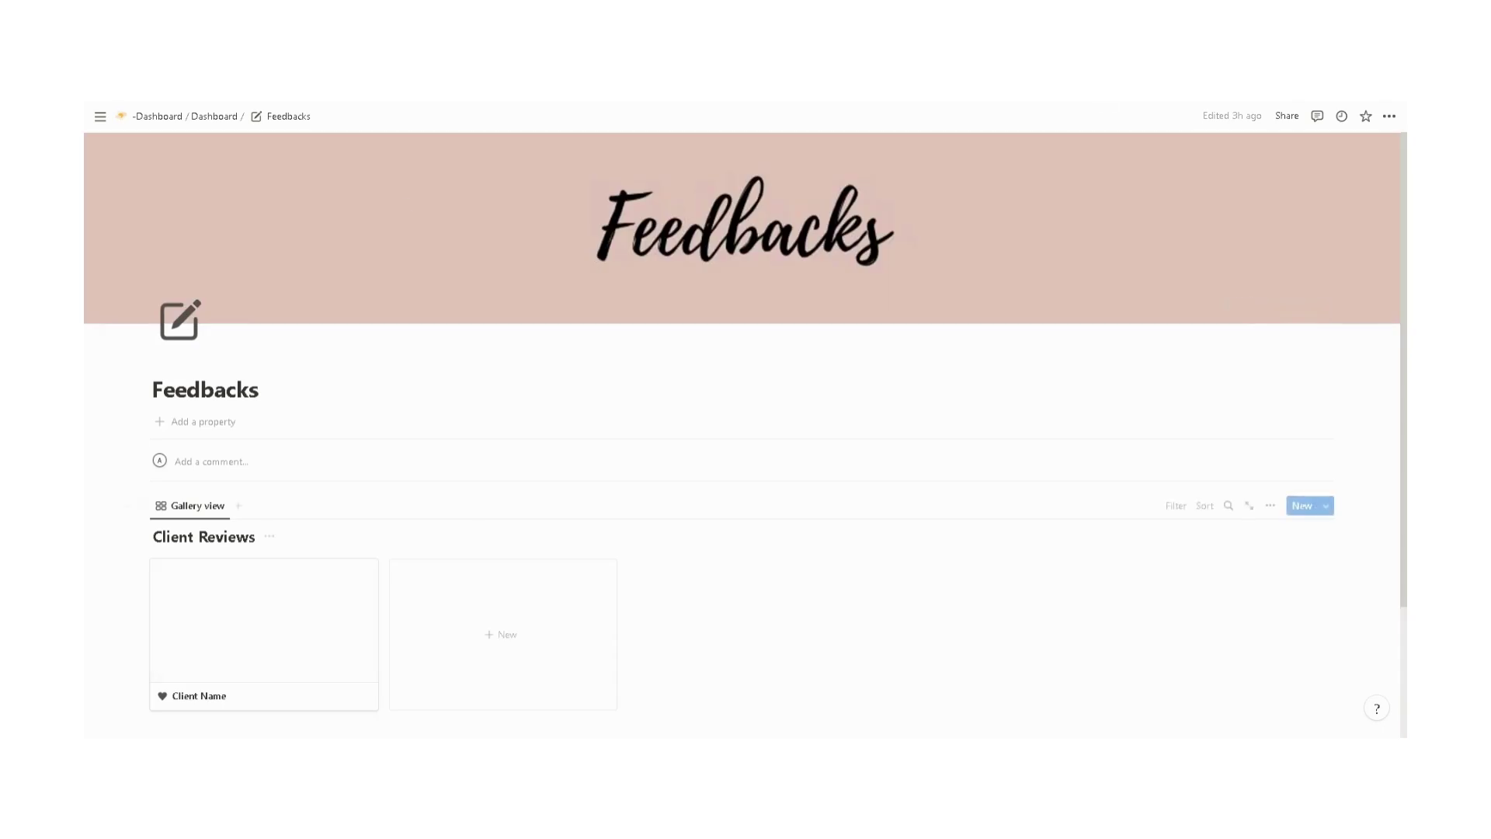
{"action": "scroll", "coordinate": [314, 473], "scroll_direction": "down", "scroll_amount": 2}
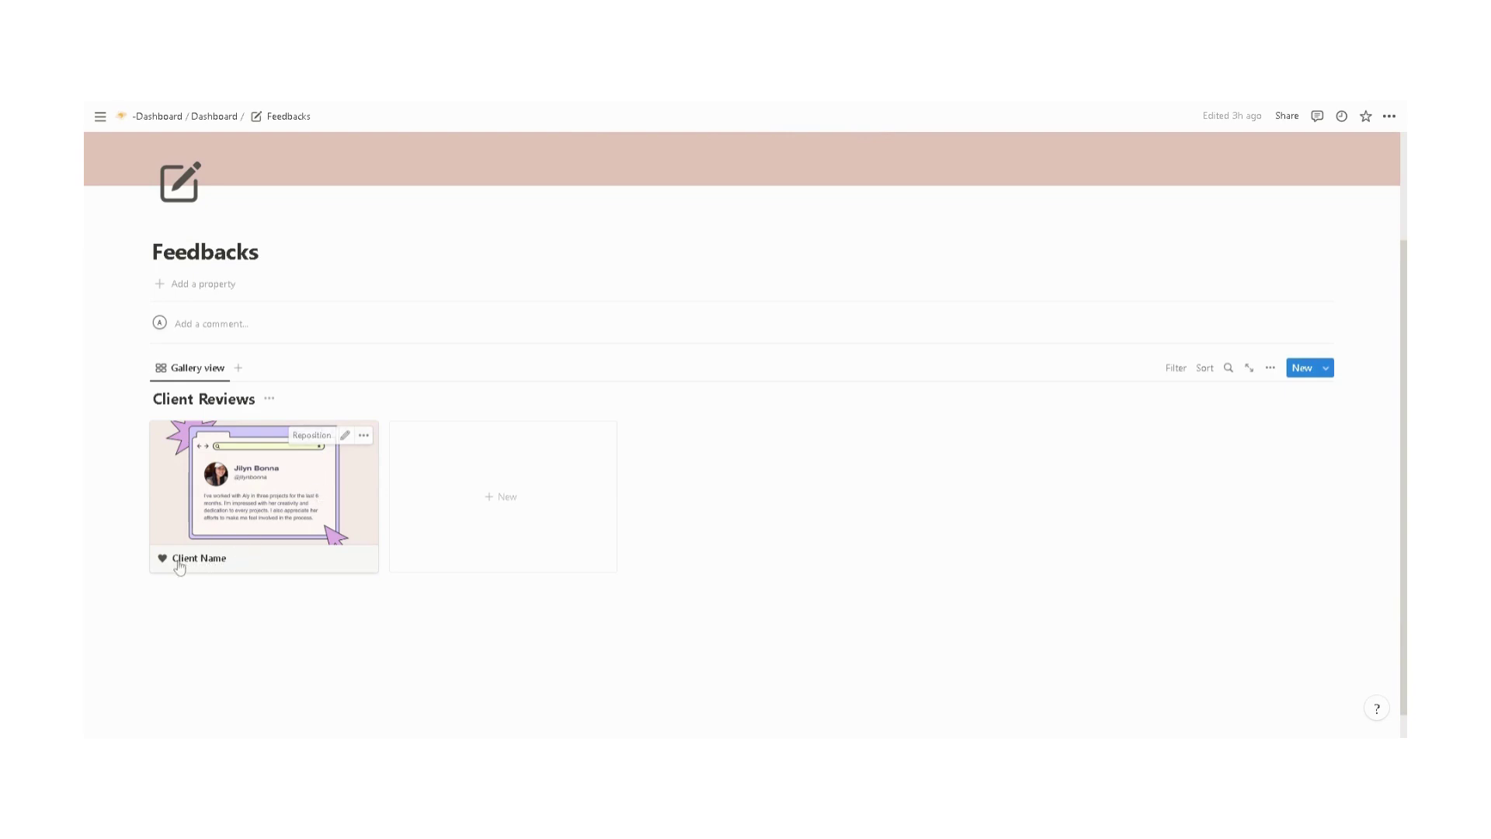
{"action": "left_click", "coordinate": [240, 498]}
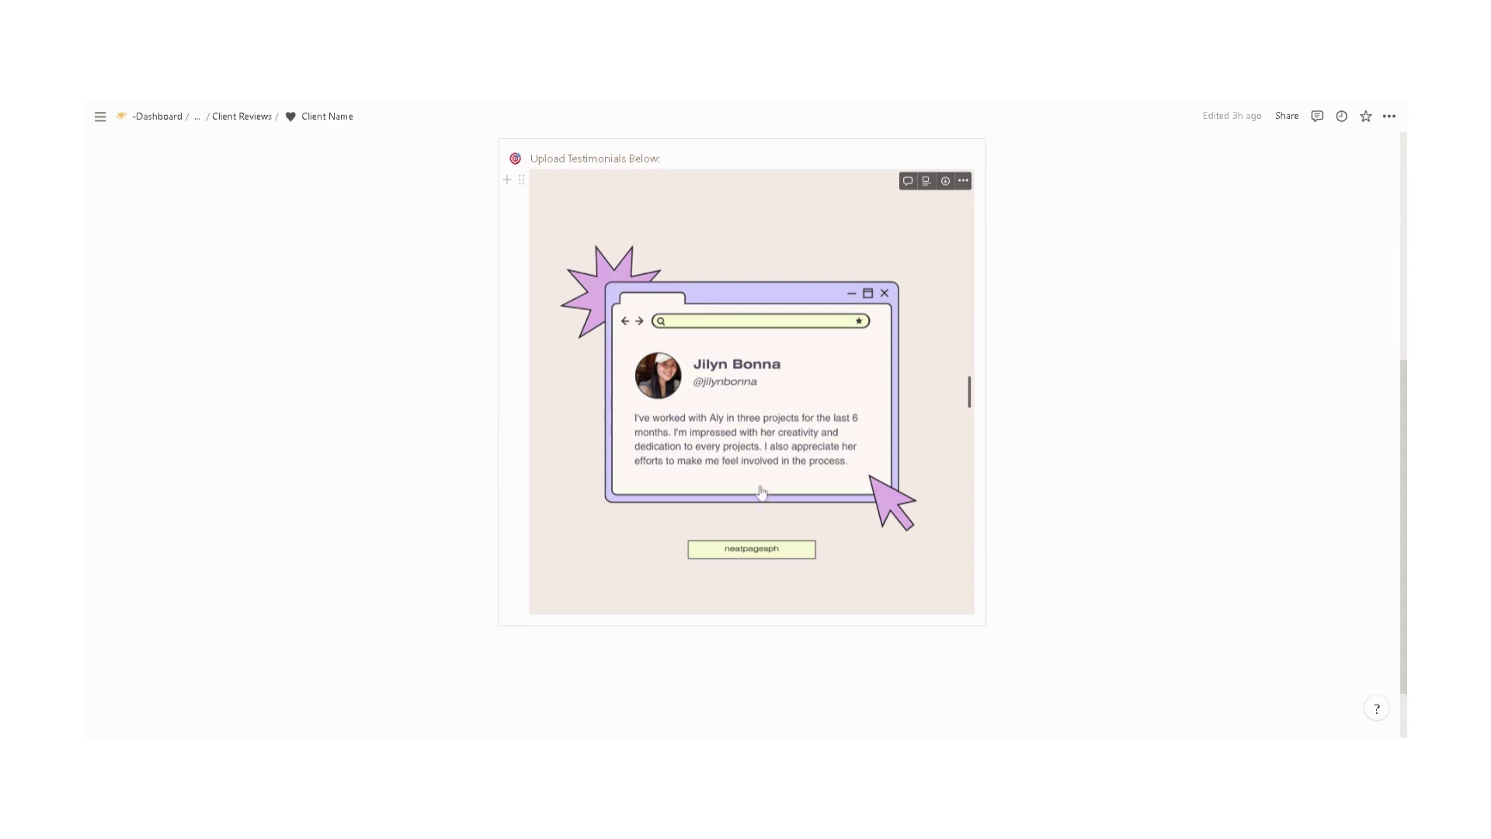
{"action": "key", "text": "Escape"}
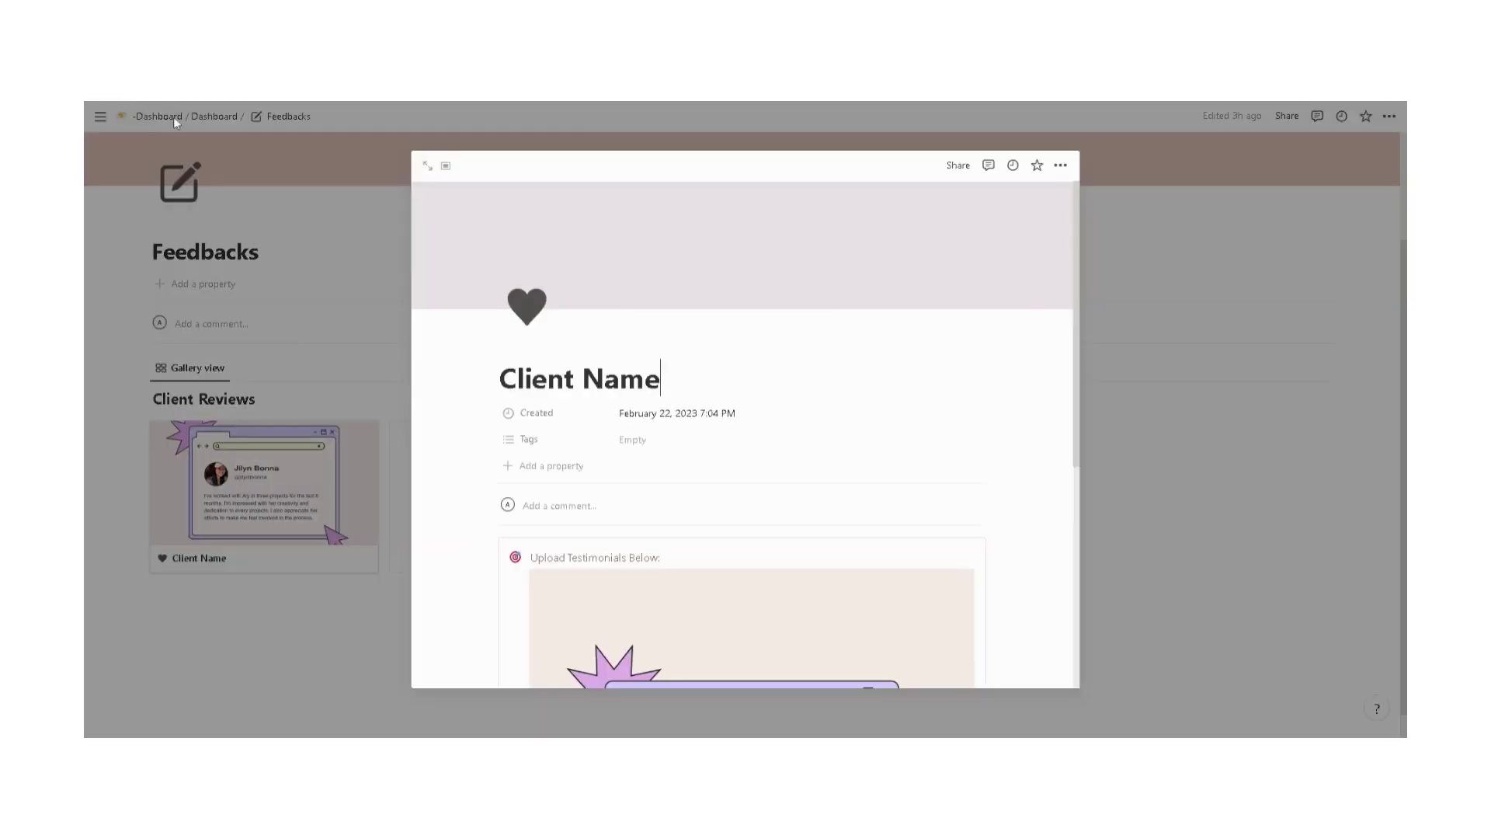
Use the -Dashboard breadcrumb to return to the gallery of Client Database, Projects, Payments, Team HQ and Feedbacks
{"action": "left_click", "coordinate": [174, 117]}
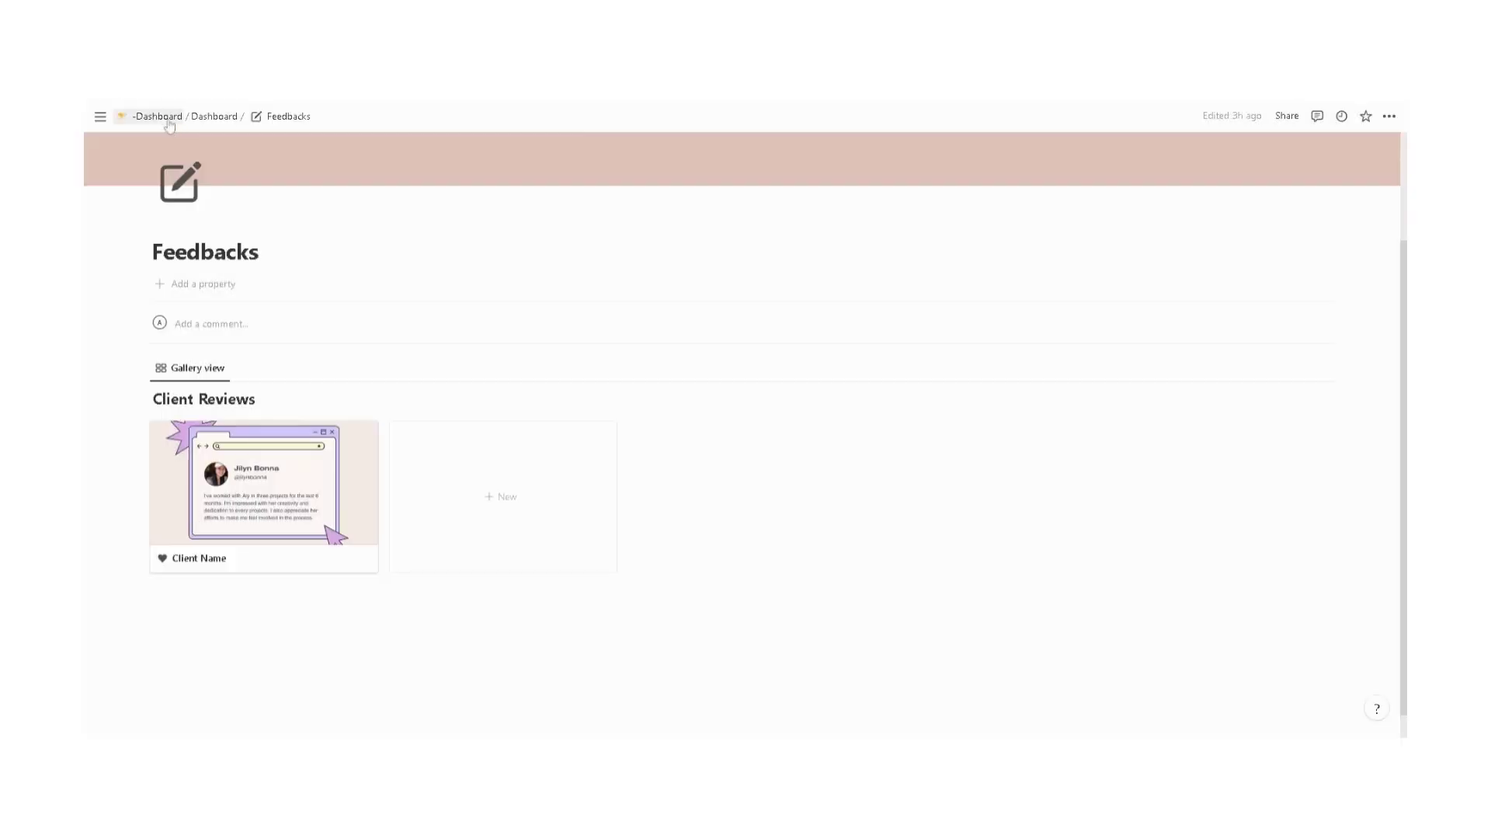
{"action": "left_click", "coordinate": [163, 116]}
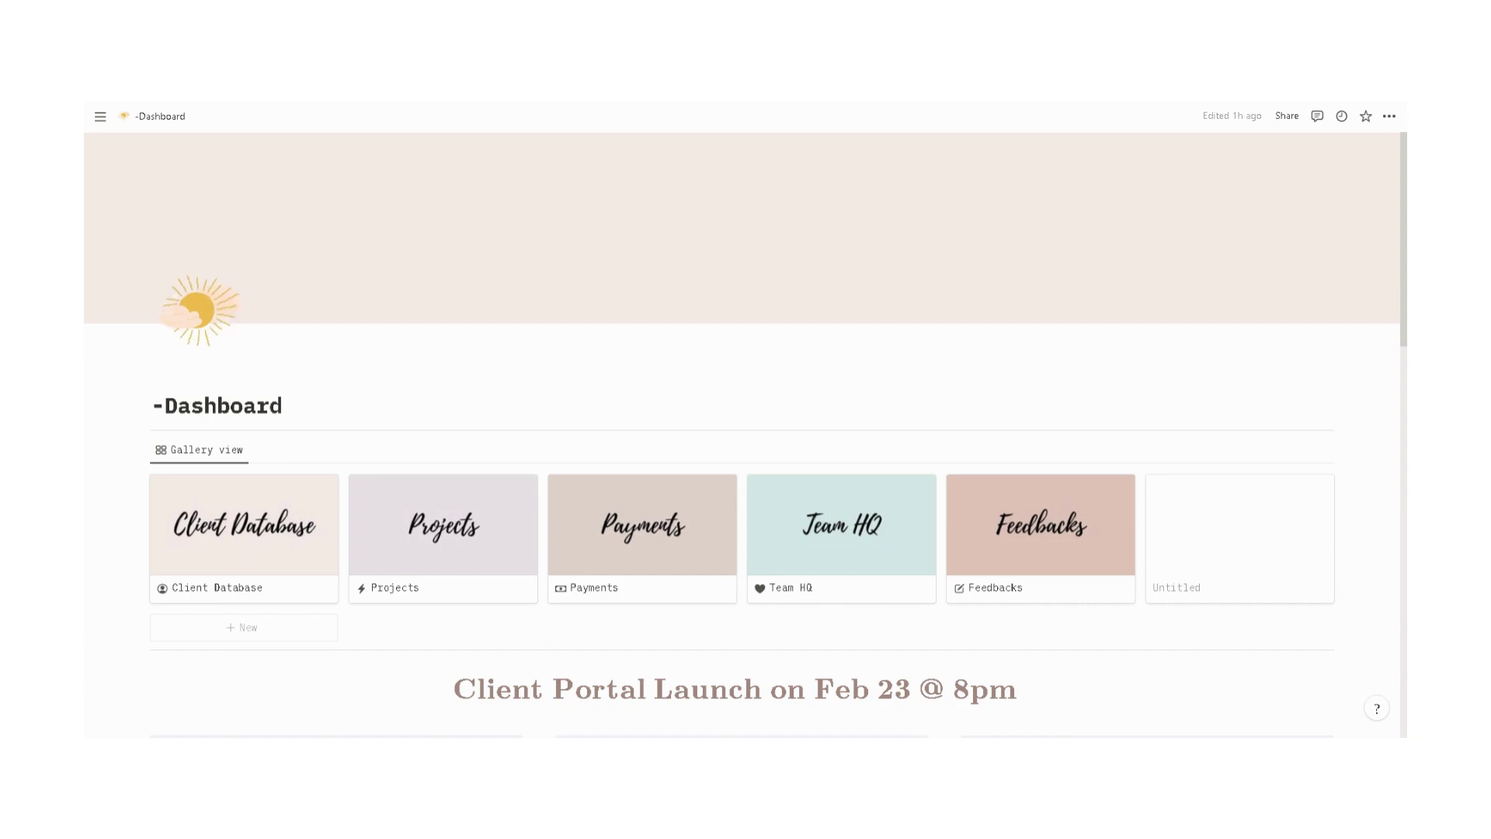
{"action": "mouse_move", "coordinate": [708, 432]}
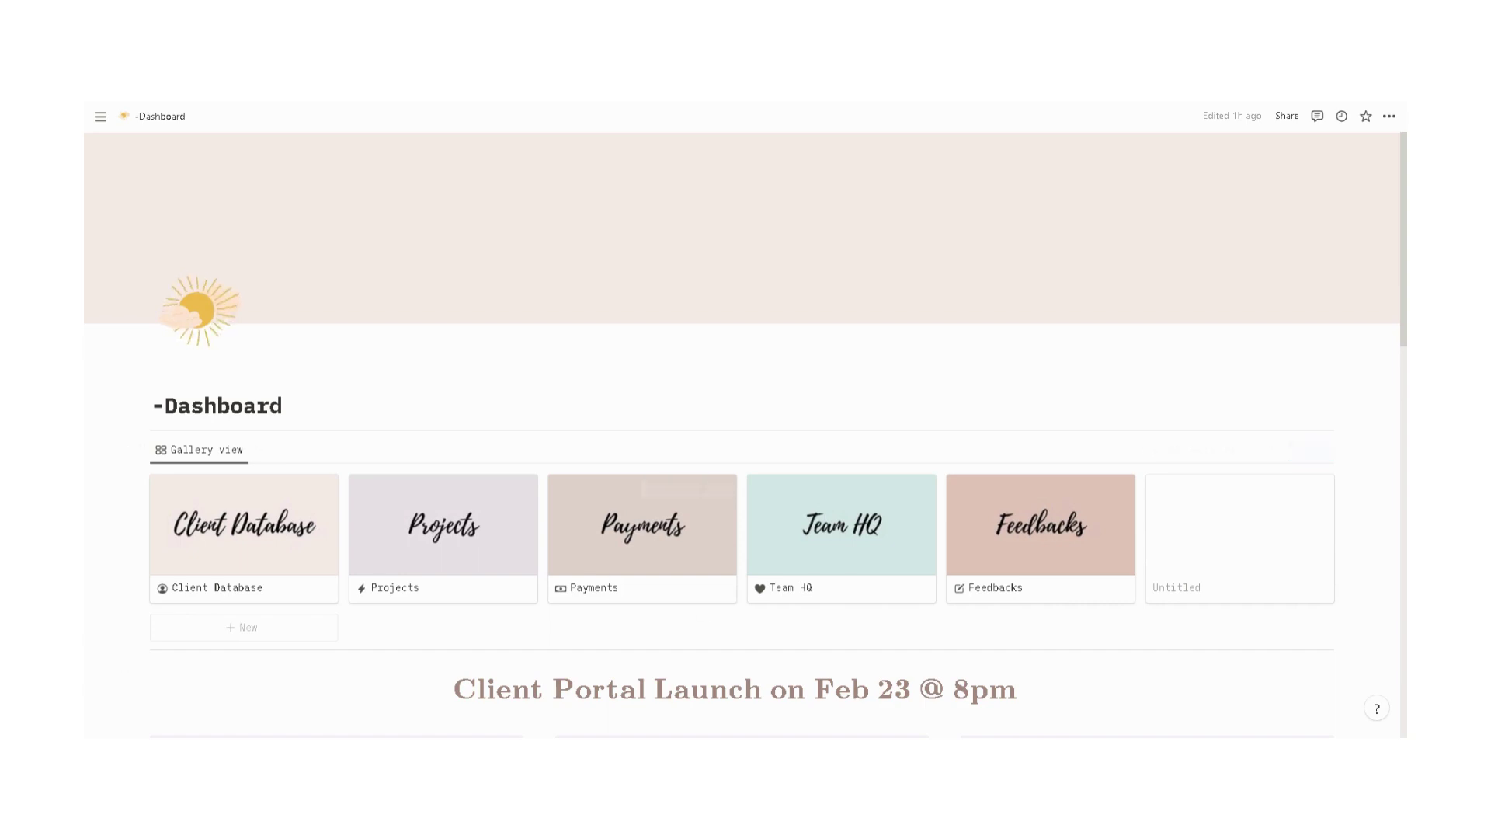